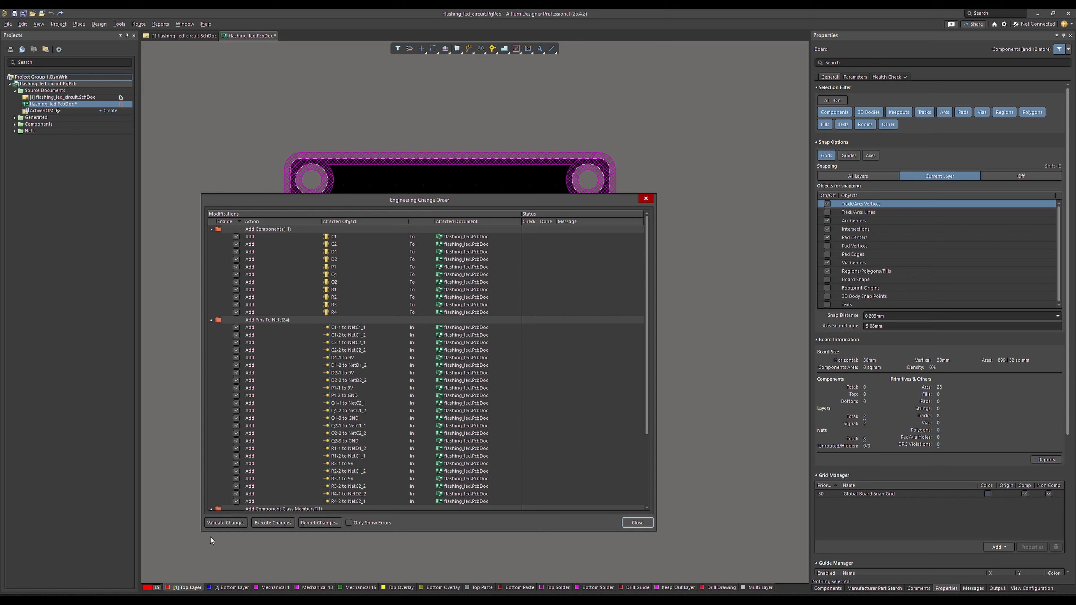
Validate and execute the engineering change order to bring all components and nets onto the PCB, closing the dialog when done.
{"action": "left_click", "coordinate": [226, 523]}
{"action": "left_click", "coordinate": [273, 522]}
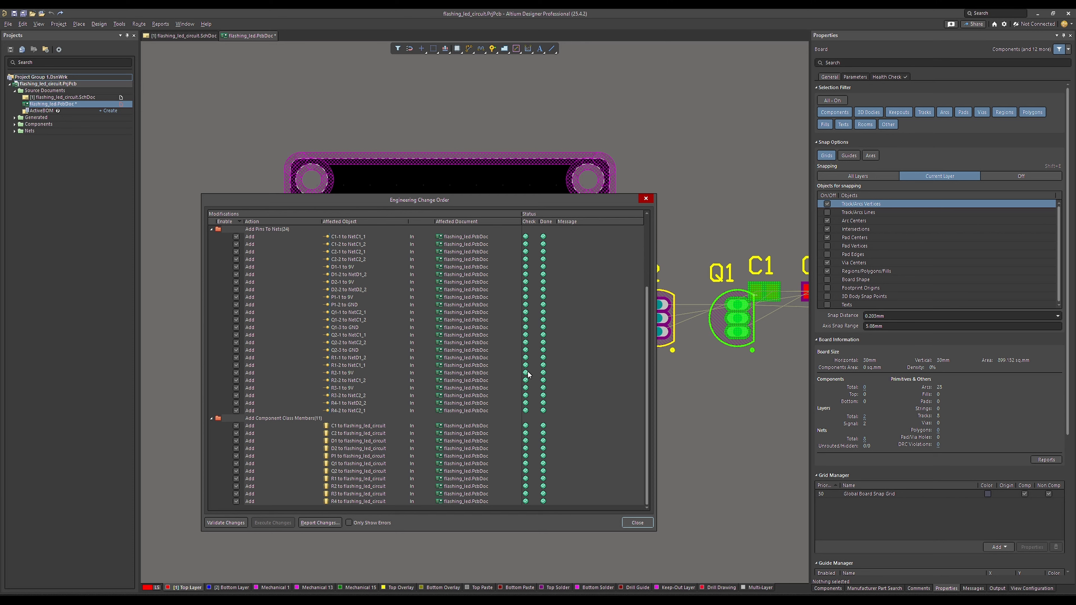
{"action": "scroll", "coordinate": [529, 373], "scroll_direction": "up", "scroll_amount": 4}
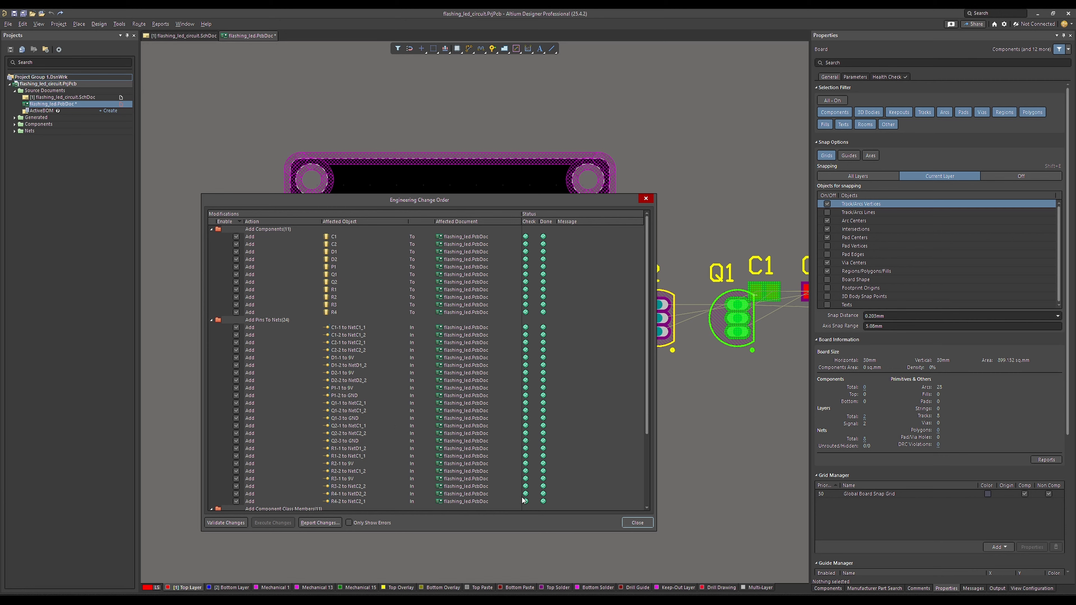
{"action": "scroll", "coordinate": [471, 422], "scroll_direction": "down", "scroll_amount": 4}
{"action": "scroll", "coordinate": [471, 422], "scroll_direction": "up", "scroll_amount": 4}
{"action": "left_click", "coordinate": [639, 523]}
{"action": "left_click", "coordinate": [671, 448]}
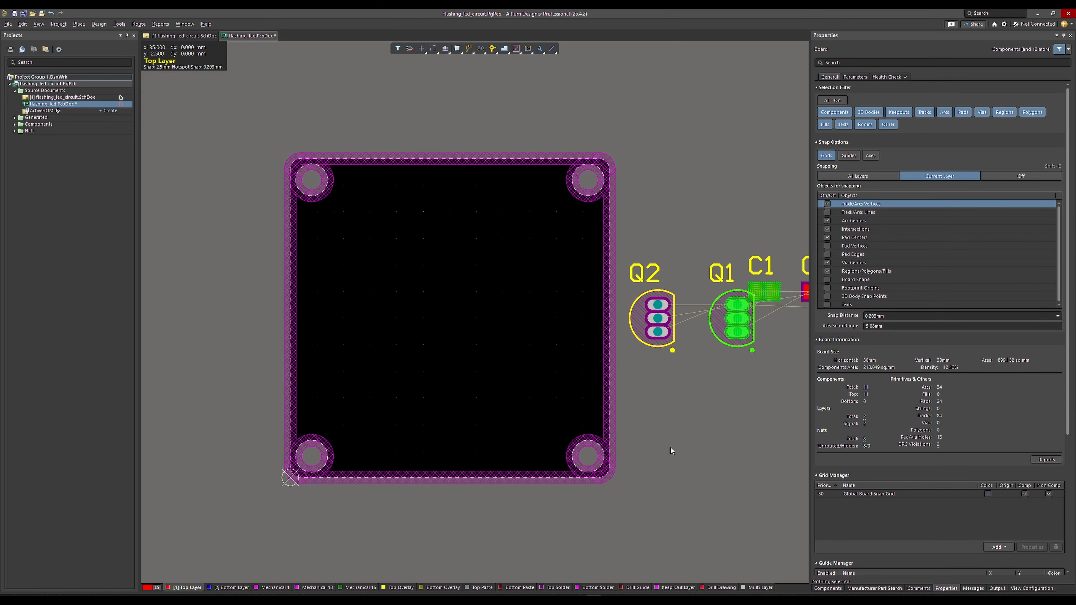
Separate the overlapping parts by moving C1 up clear of Q1 and shifting D1 away from R4.
{"action": "scroll", "coordinate": [671, 443], "scroll_direction": "down", "scroll_amount": 3, "text": "ctrl"}
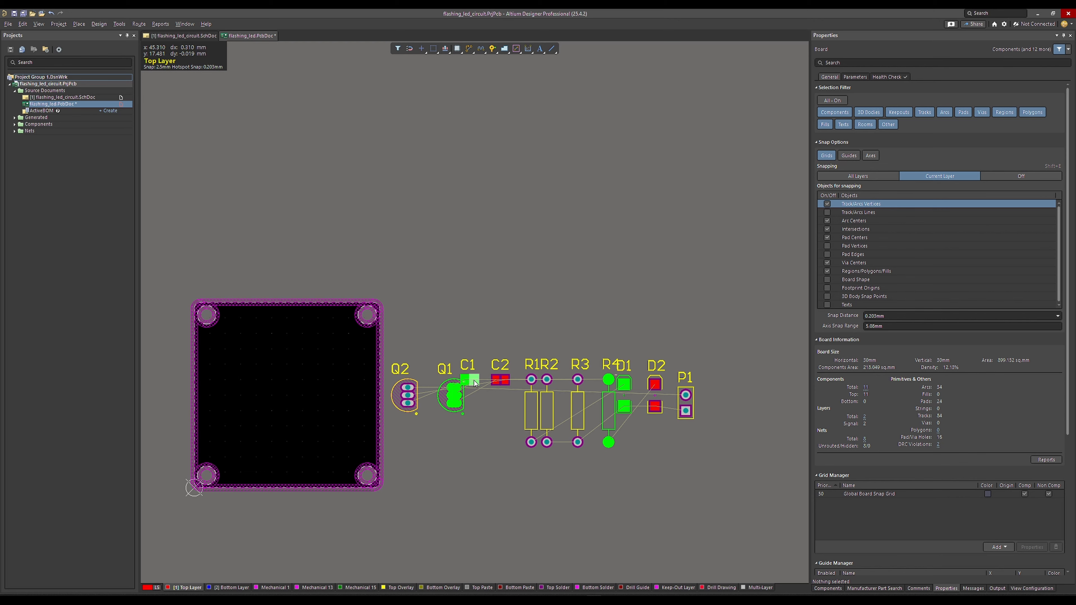
{"action": "left_click", "coordinate": [468, 382]}
{"action": "left_click", "coordinate": [473, 387]}
{"action": "scroll", "coordinate": [473, 388], "scroll_direction": "up", "scroll_amount": 4, "text": "ctrl"}
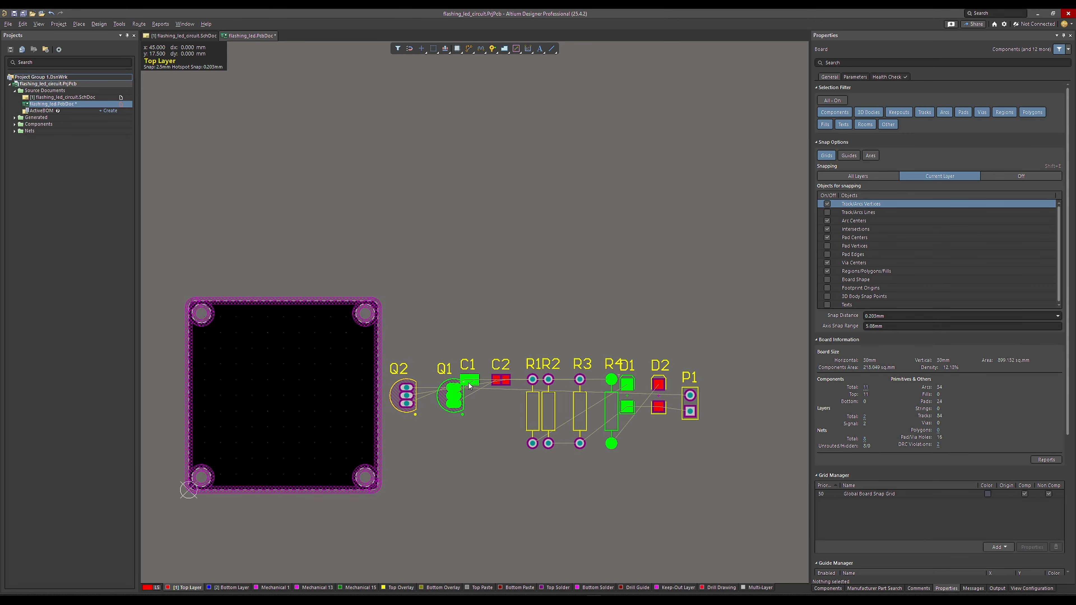
{"action": "left_click_drag", "start_coordinate": [477, 378], "coordinate": [509, 306]}
{"action": "scroll", "coordinate": [507, 345], "scroll_direction": "down", "scroll_amount": 3, "text": "ctrl"}
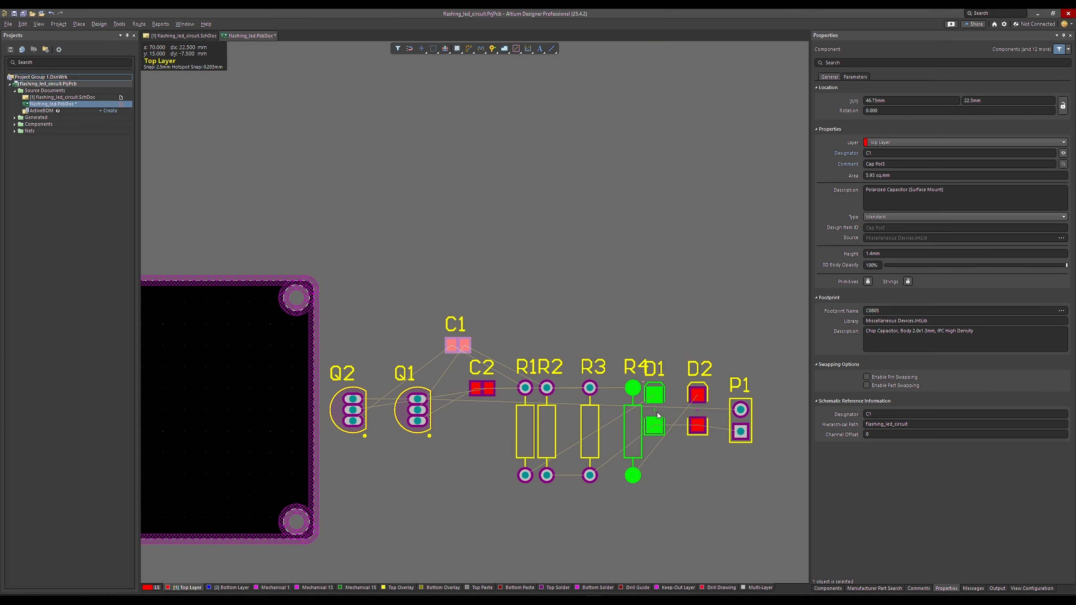
{"action": "left_click_drag", "start_coordinate": [658, 412], "coordinate": [668, 412]}
{"action": "left_click", "coordinate": [676, 481]}
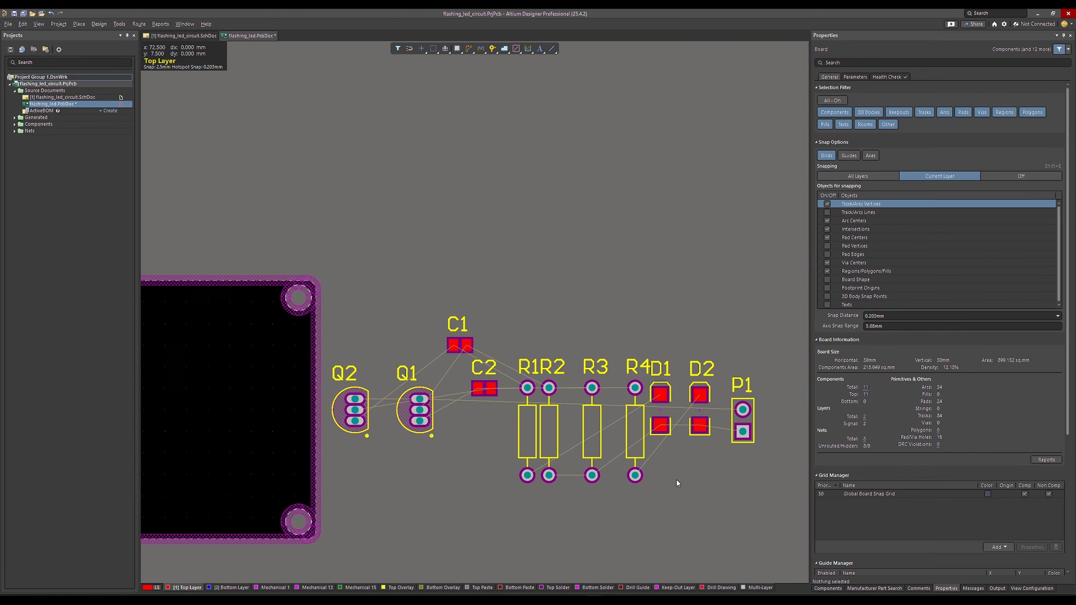
Place header P1 inside the board's upper-left area at X 2.5 mm, Y 22.5 mm with a rotation of 270.
{"action": "scroll", "coordinate": [676, 480], "scroll_direction": "down", "scroll_amount": 2, "text": "ctrl"}
{"action": "scroll", "coordinate": [676, 480], "scroll_direction": "left", "scroll_amount": 3}
{"action": "scroll", "coordinate": [676, 481], "scroll_direction": "up", "scroll_amount": 3, "text": "ctrl"}
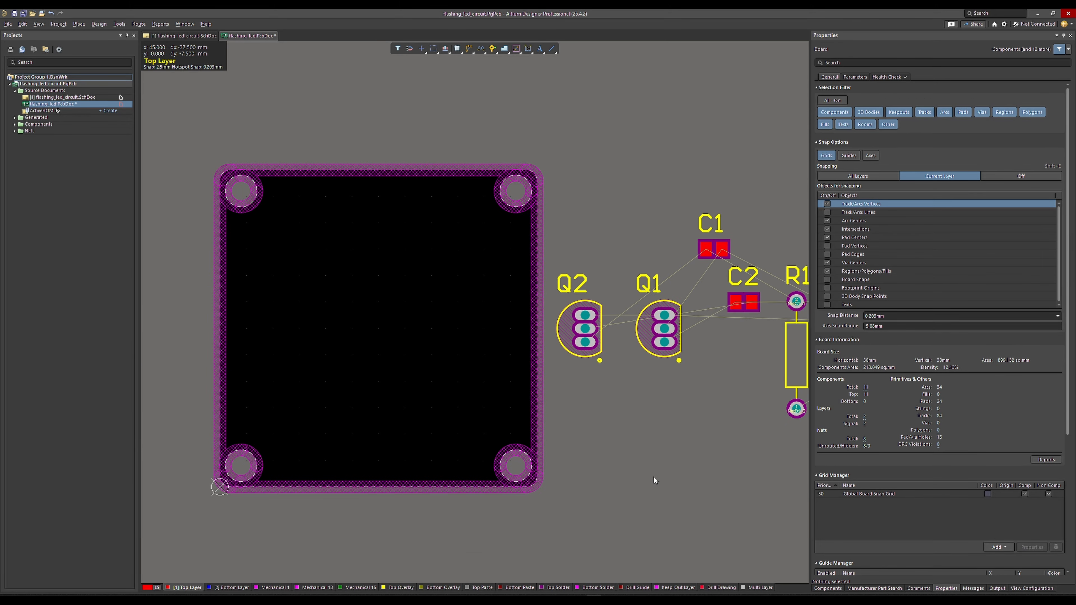
{"action": "scroll", "coordinate": [654, 477], "scroll_direction": "down", "scroll_amount": 3, "text": "ctrl"}
{"action": "scroll", "coordinate": [654, 477], "scroll_direction": "up", "scroll_amount": 2, "text": "ctrl"}
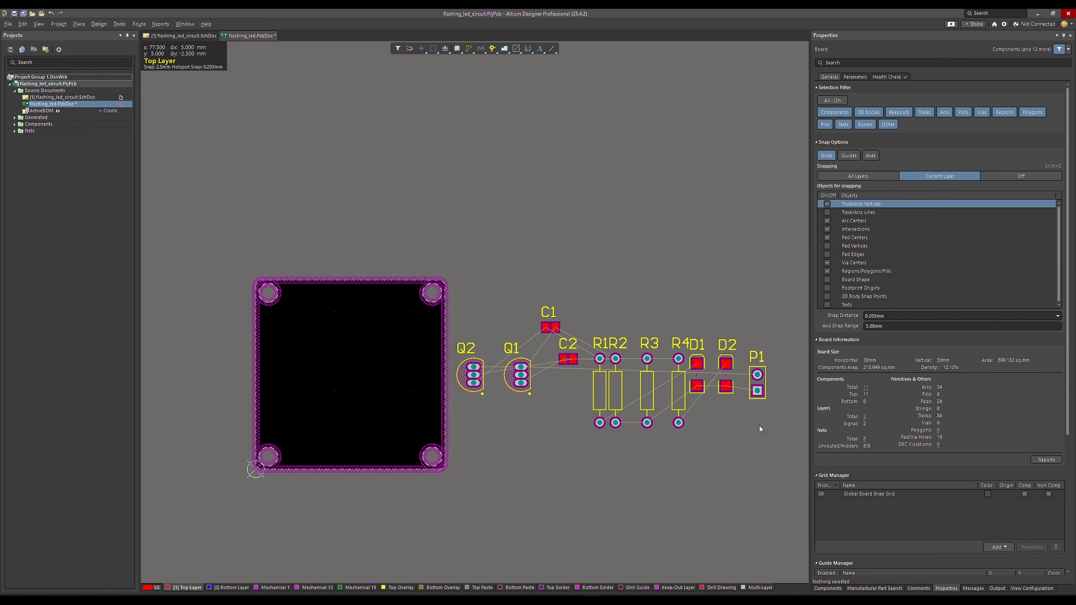
{"action": "scroll", "coordinate": [482, 426], "scroll_direction": "up", "scroll_amount": 1, "text": "ctrl"}
{"action": "scroll", "coordinate": [482, 426], "scroll_direction": "up", "scroll_amount": 1, "text": "ctrl"}
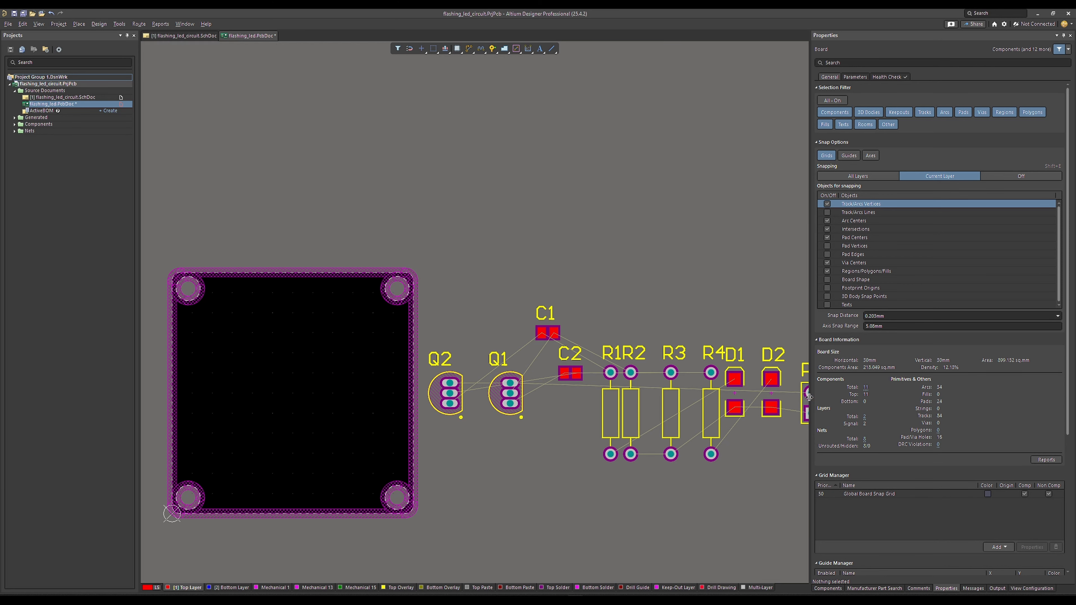
{"action": "scroll", "coordinate": [765, 445], "scroll_direction": "down", "scroll_amount": 1, "text": "ctrl"}
{"action": "left_click_drag", "start_coordinate": [785, 411], "coordinate": [440, 315]}
{"action": "scroll", "coordinate": [519, 384], "scroll_direction": "up", "scroll_amount": 4, "text": "ctrl"}
{"action": "key", "text": "space"}
{"action": "key", "text": "space"}
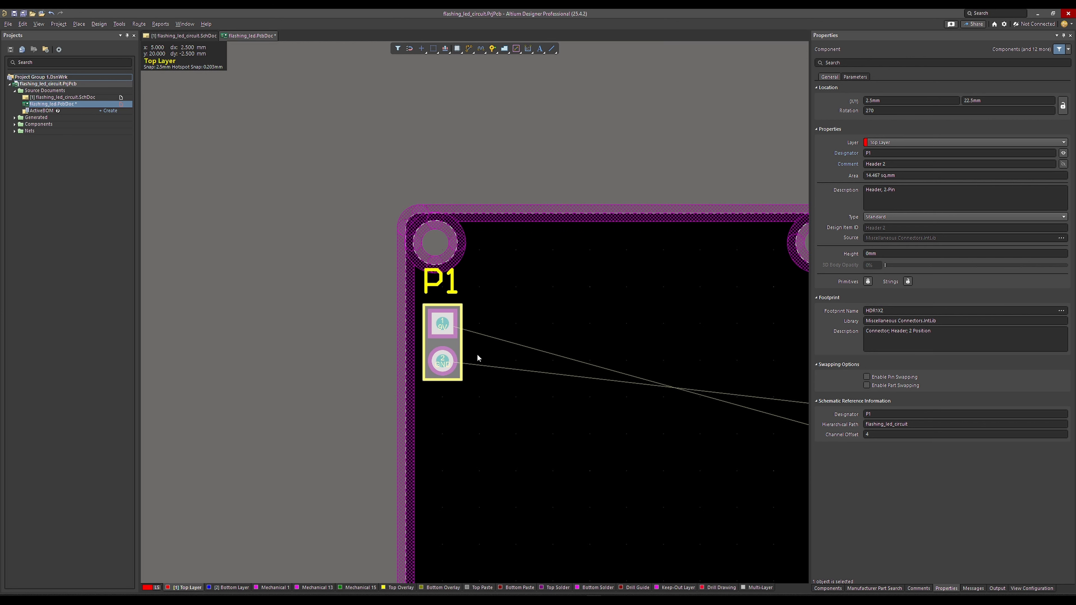
Set the snap grid to 0.500 mm and move P1 up closer to the upper-left mounting hole.
{"action": "key", "text": "g"}
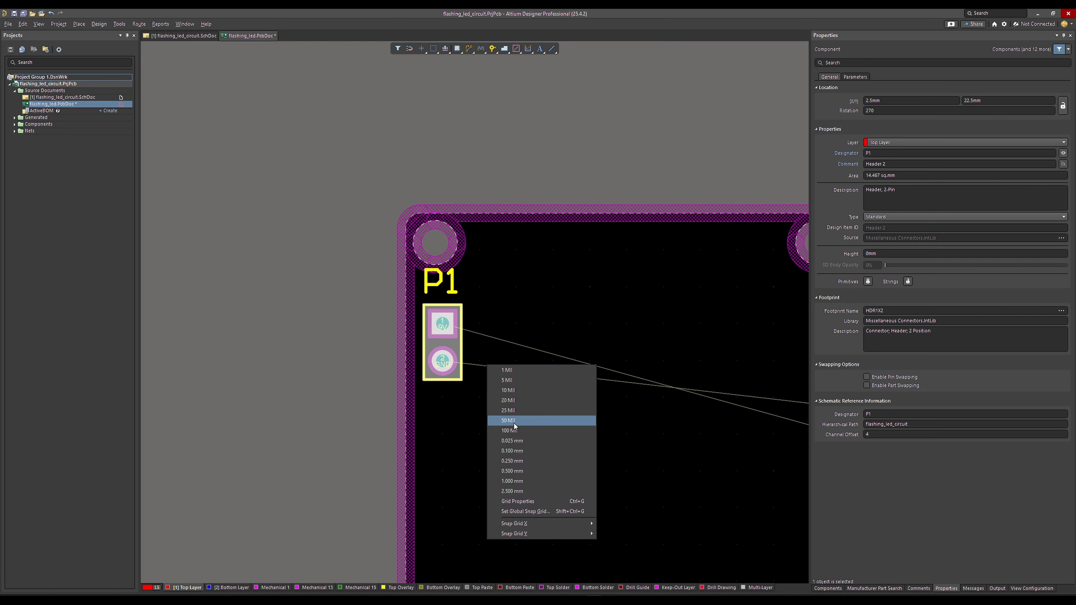
{"action": "left_click", "coordinate": [514, 471]}
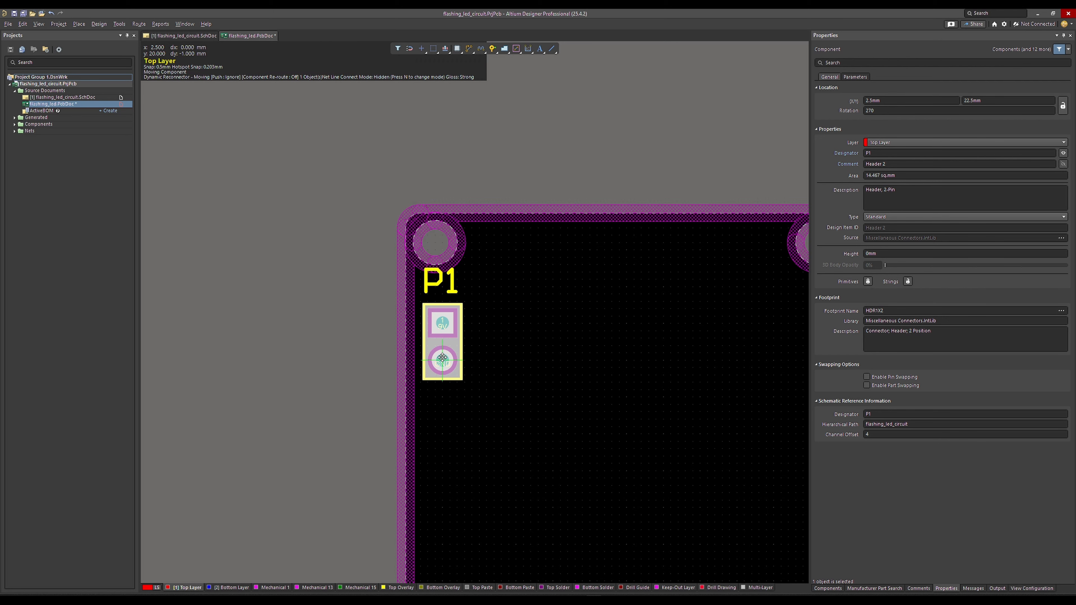
{"action": "left_click_drag", "start_coordinate": [442, 358], "coordinate": [440, 339]}
Move the P1 designator text directly below the header outline.
{"action": "left_click_drag", "start_coordinate": [440, 258], "coordinate": [441, 377]}
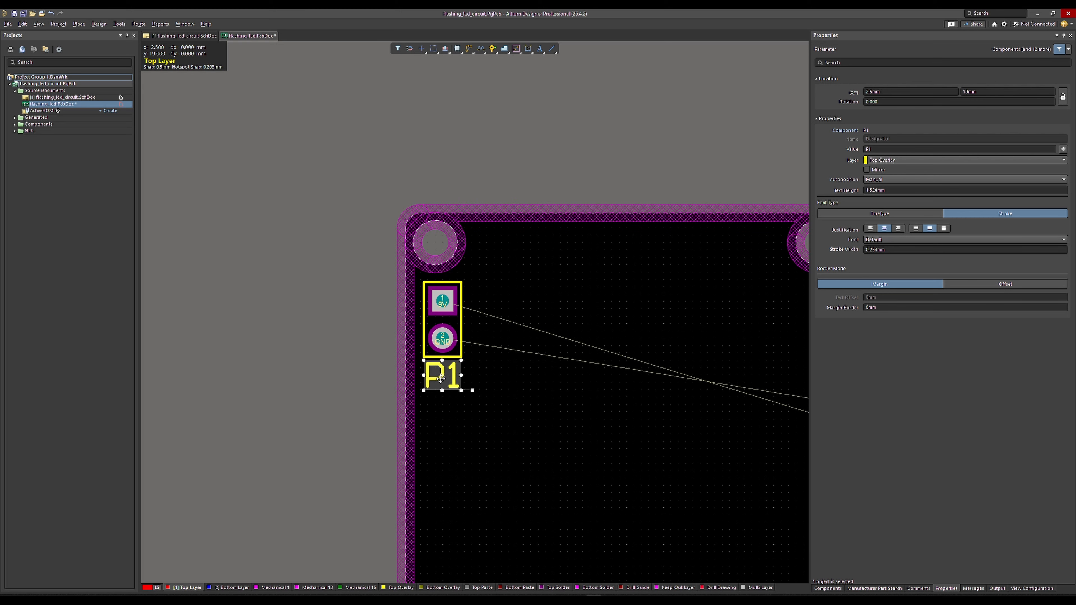
{"action": "left_click", "coordinate": [481, 422]}
Move LEDs D1 and D2 together from the component row to just above the board.
{"action": "scroll", "coordinate": [480, 422], "scroll_direction": "down", "scroll_amount": 4, "text": "ctrl"}
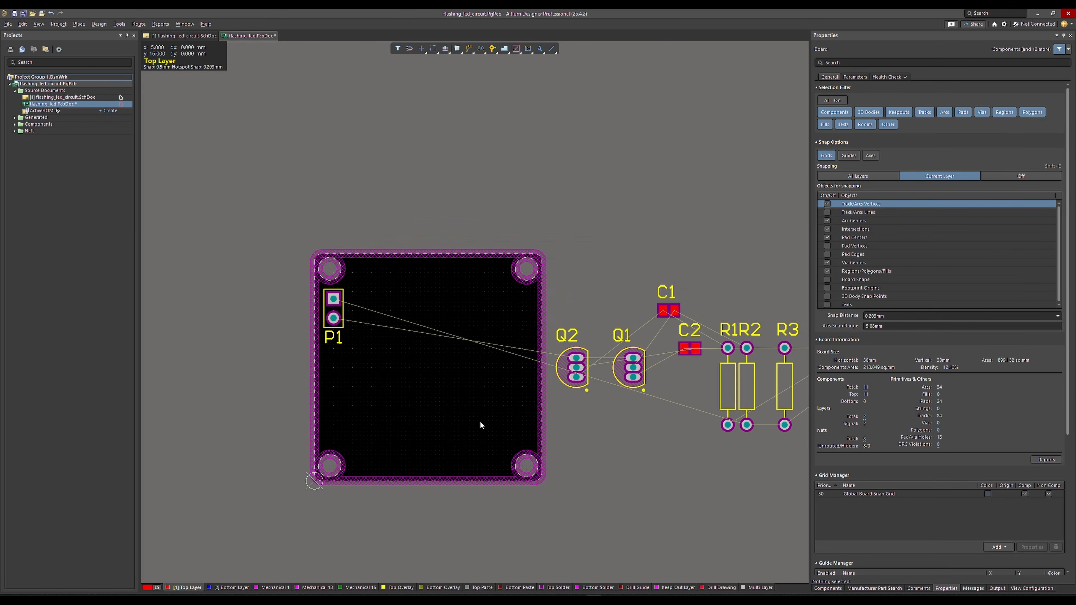
{"action": "scroll", "coordinate": [480, 422], "scroll_direction": "down", "scroll_amount": 1, "text": "ctrl"}
{"action": "scroll", "coordinate": [471, 445], "scroll_direction": "up", "scroll_amount": 3, "text": "ctrl"}
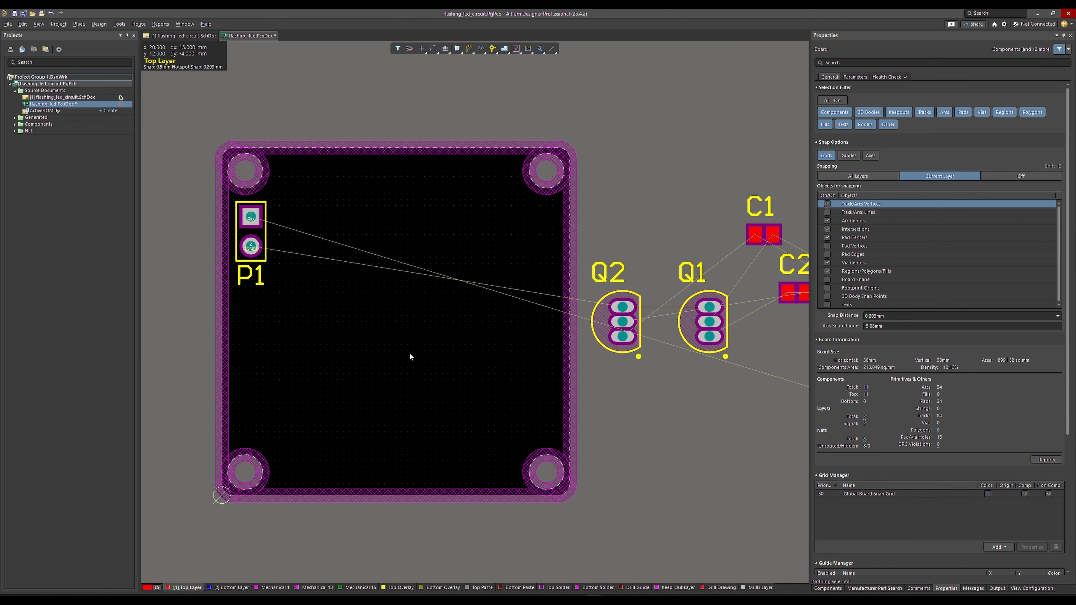
{"action": "scroll", "coordinate": [451, 411], "scroll_direction": "down", "scroll_amount": 3, "text": "ctrl"}
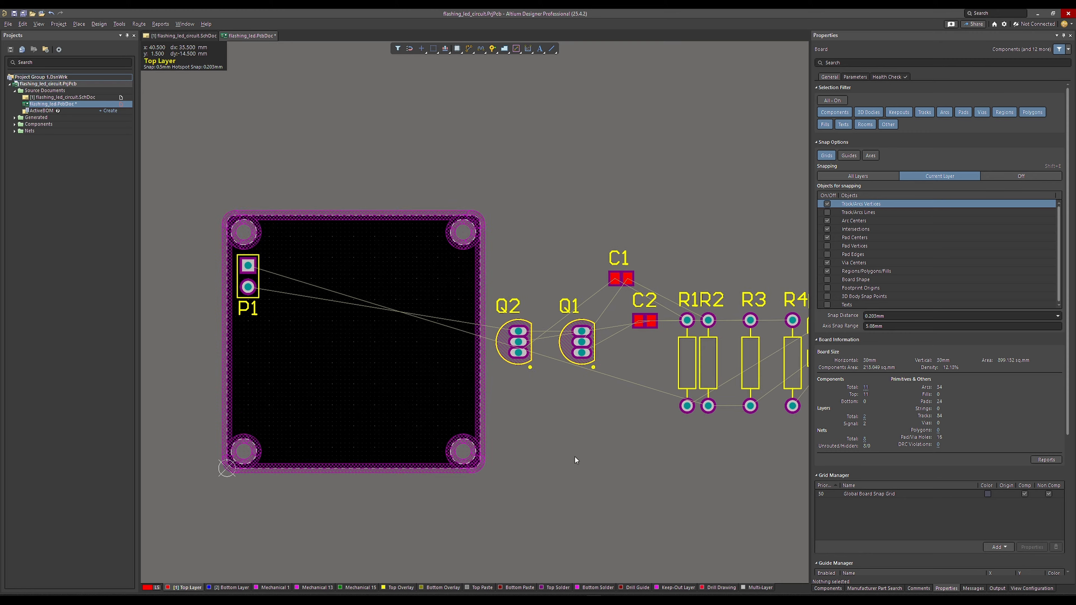
{"action": "scroll", "coordinate": [577, 409], "scroll_direction": "right", "scroll_amount": 2}
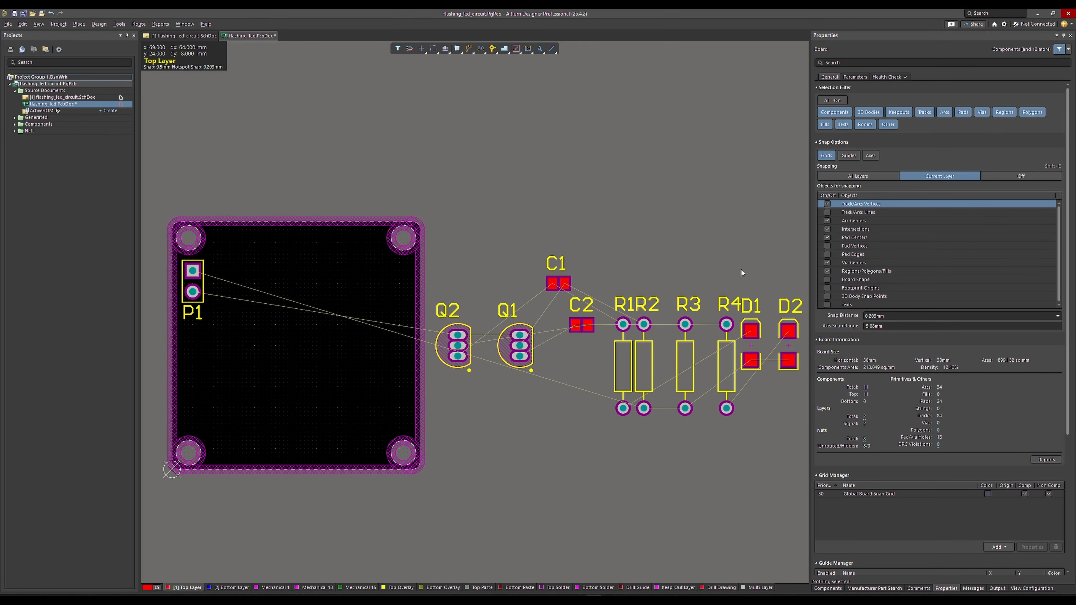
{"action": "left_click_drag", "start_coordinate": [739, 270], "coordinate": [809, 421]}
{"action": "left_click_drag", "start_coordinate": [694, 346], "coordinate": [452, 320]}
Place D1 horizontally inside the board's upper edge at X 10 mm, Y 26.5 mm with rotation 0.
{"action": "scroll", "coordinate": [400, 224], "scroll_direction": "up", "scroll_amount": 2, "text": "ctrl"}
{"action": "left_click", "coordinate": [399, 224]}
{"action": "key", "text": "space"}
{"action": "key", "text": "space"}
{"action": "key", "text": "space"}
{"action": "key", "text": "space"}
{"action": "key", "text": "space"}
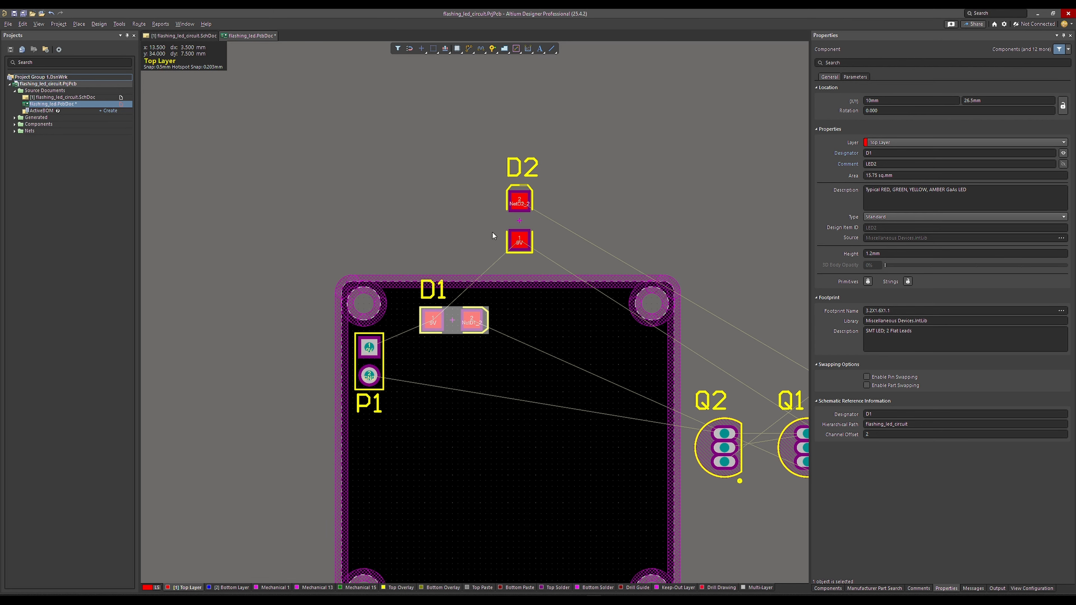
Place D2 in line with D1 at X 19 mm, Y 26.5 mm, rotated to 180.
{"action": "left_click_drag", "start_coordinate": [519, 224], "coordinate": [536, 319]}
{"action": "key", "text": "space"}
{"action": "scroll", "coordinate": [511, 236], "scroll_direction": "down", "scroll_amount": 3}
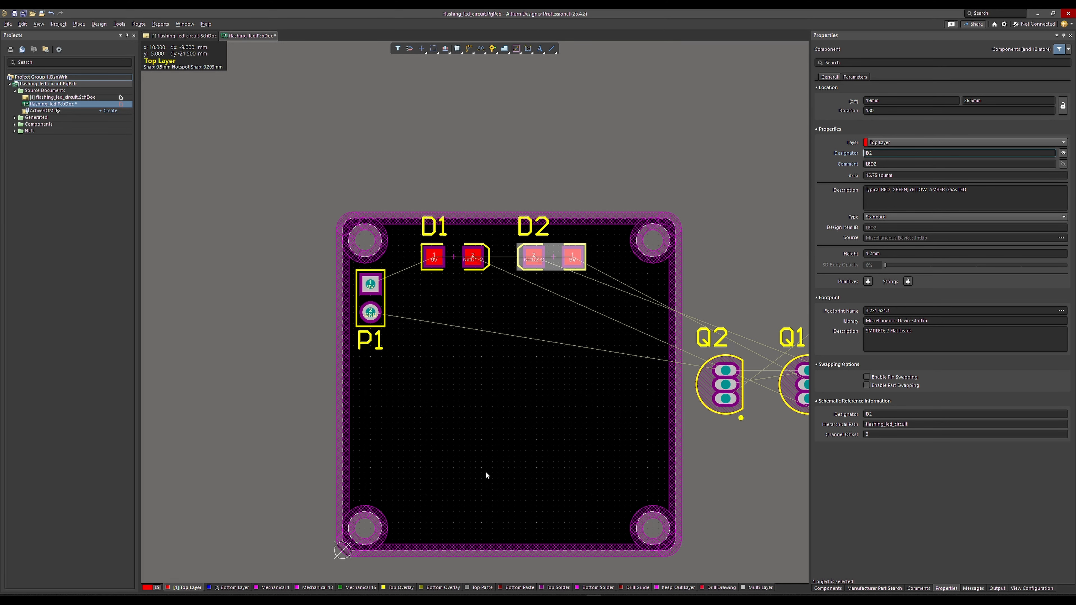
Set the PCB's relative origin at the centre of the board.
{"action": "scroll", "coordinate": [504, 396], "scroll_direction": "down", "scroll_amount": 3}
{"action": "scroll", "coordinate": [504, 395], "scroll_direction": "down", "scroll_amount": 2, "text": "shift"}
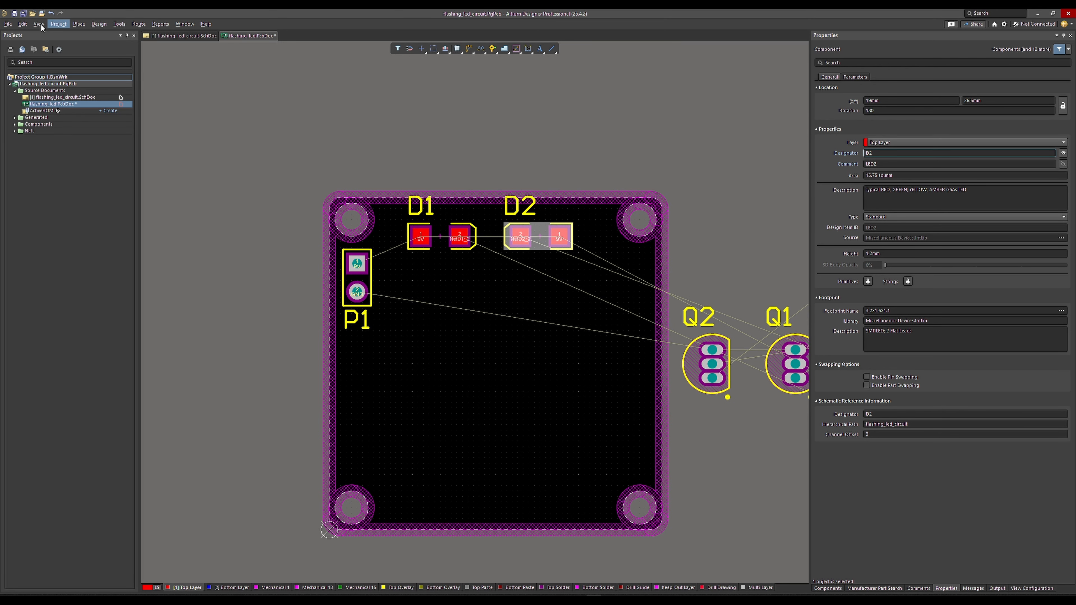
{"action": "left_click", "coordinate": [25, 25]}
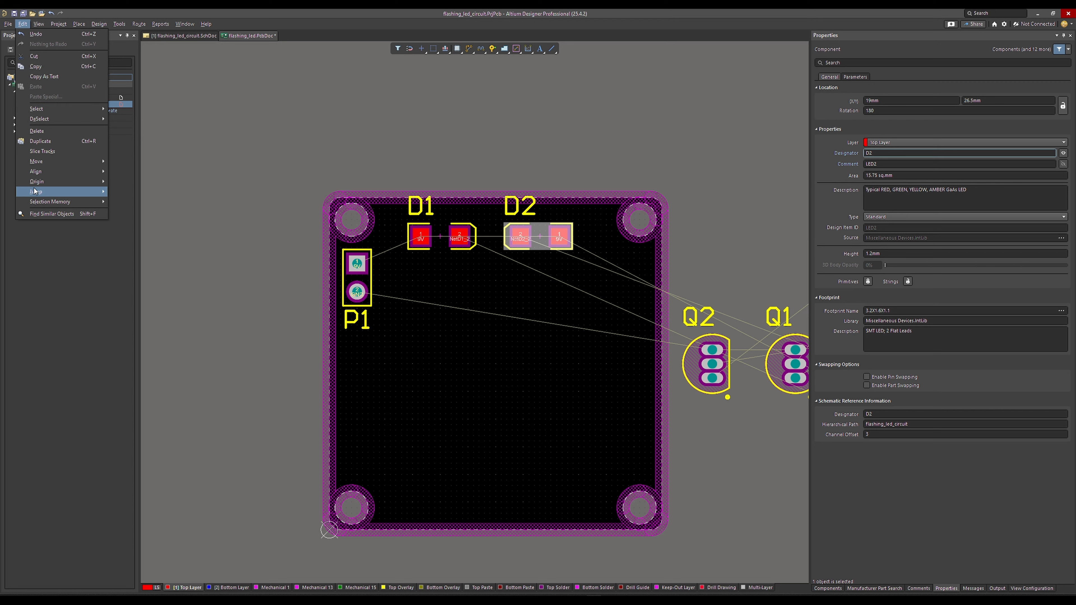
{"action": "mouse_move", "coordinate": [39, 184]}
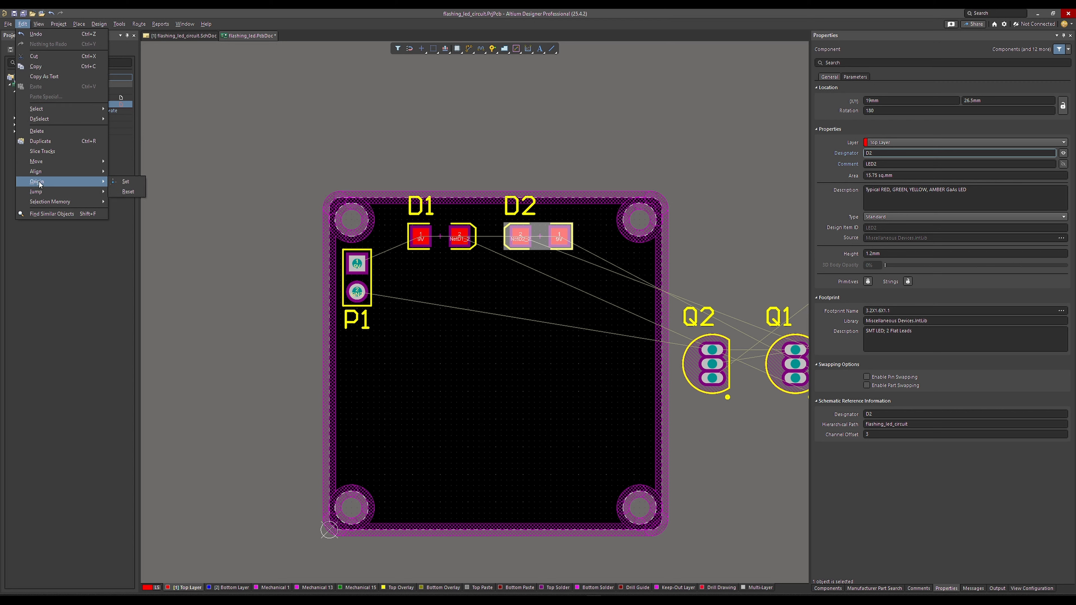
{"action": "left_click", "coordinate": [126, 182]}
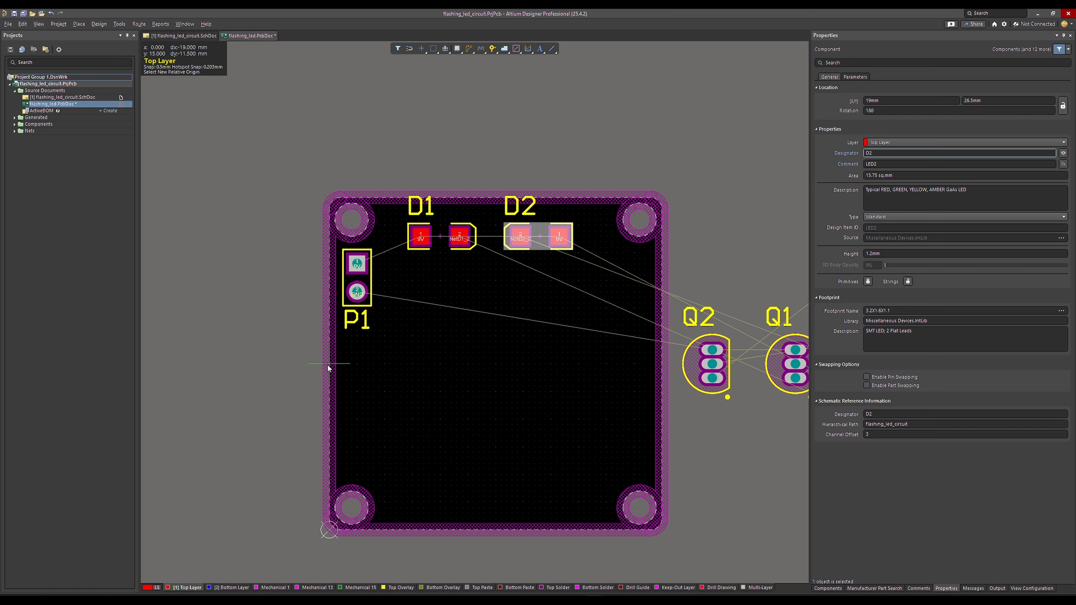
{"action": "left_click", "coordinate": [498, 365]}
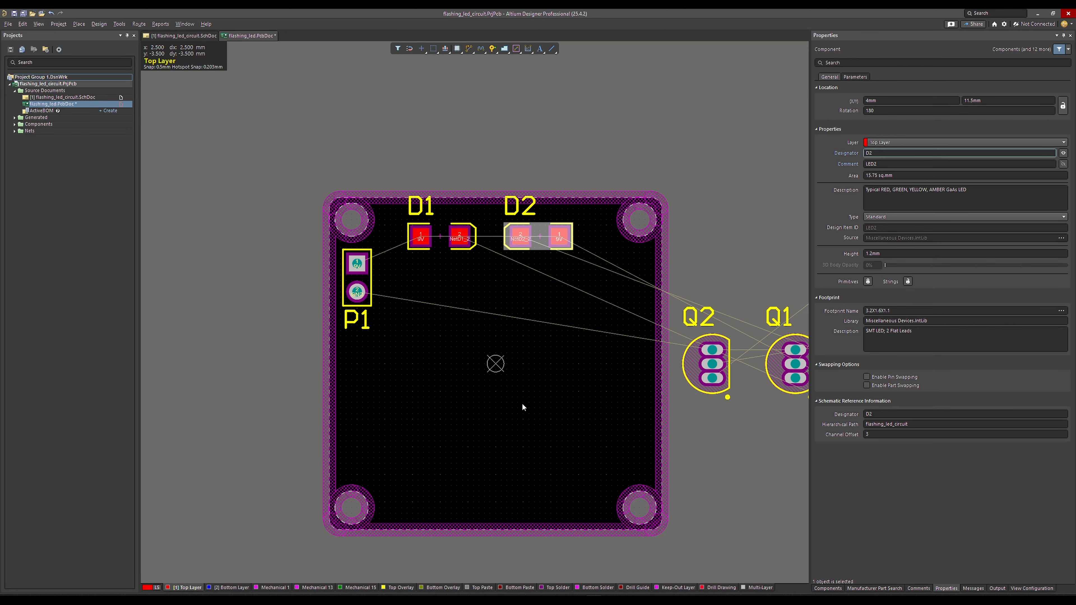
Check the X positions of D1 and D2 and set D2's X location to 5 mm.
{"action": "scroll", "coordinate": [525, 384], "scroll_direction": "up", "scroll_amount": 3, "text": "ctrl"}
{"action": "scroll", "coordinate": [511, 365], "scroll_direction": "down", "scroll_amount": 3, "text": "ctrl"}
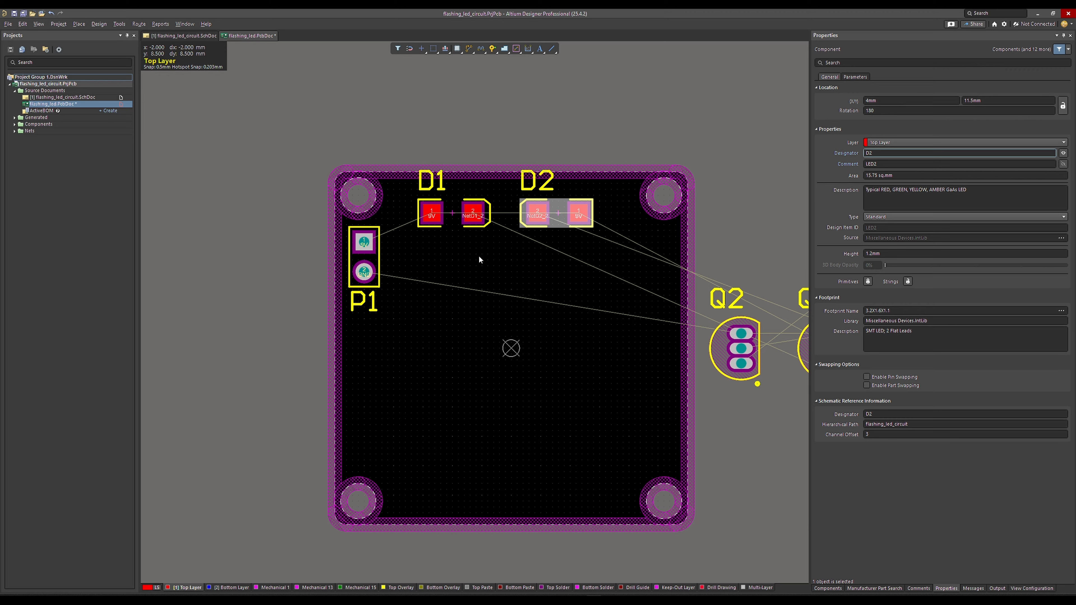
{"action": "scroll", "coordinate": [492, 299], "scroll_direction": "up", "scroll_amount": 1, "text": "ctrl"}
{"action": "scroll", "coordinate": [487, 309], "scroll_direction": "down", "scroll_amount": 1, "text": "ctrl"}
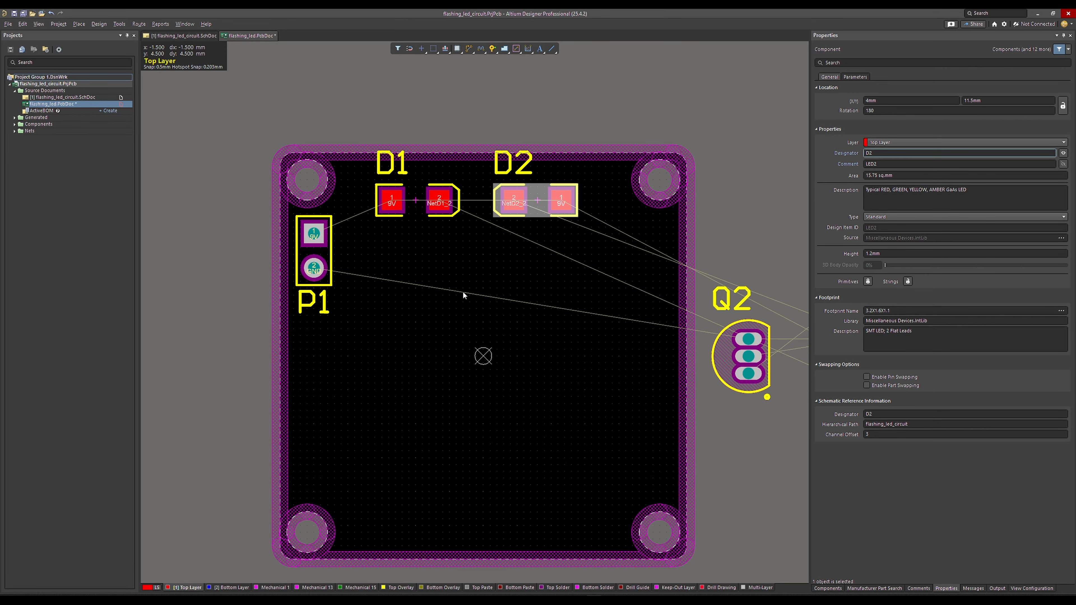
{"action": "left_click", "coordinate": [416, 199]}
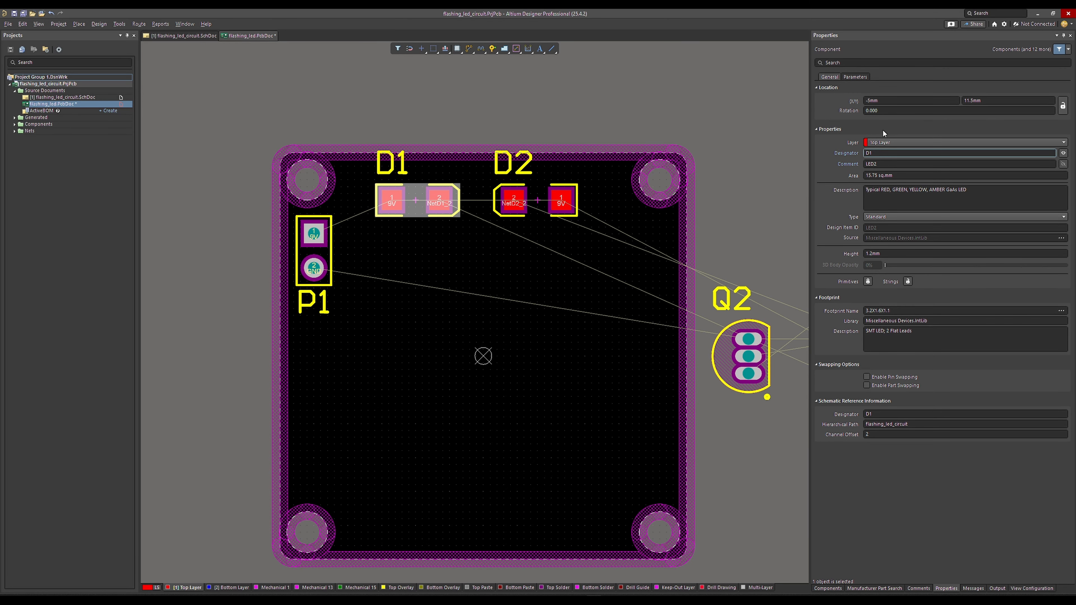
{"action": "left_click", "coordinate": [536, 201]}
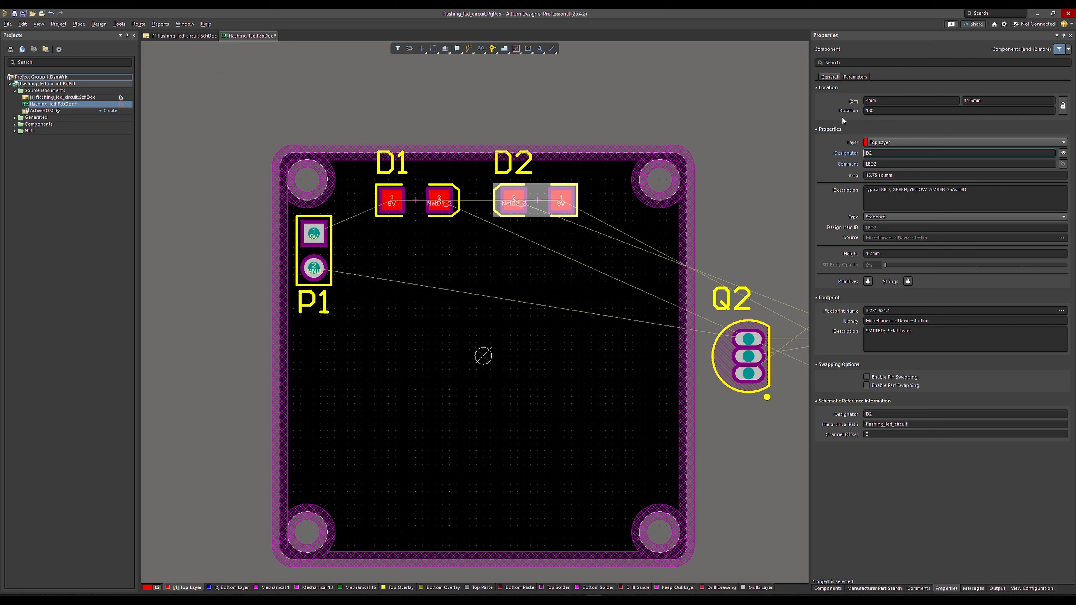
{"action": "left_click", "coordinate": [883, 100]}
{"action": "key", "text": "BackSpace"}
{"action": "key", "text": "BackSpace"}
{"action": "key", "text": "BackSpace"}
{"action": "type", "text": "5"}
{"action": "key", "text": "Return"}
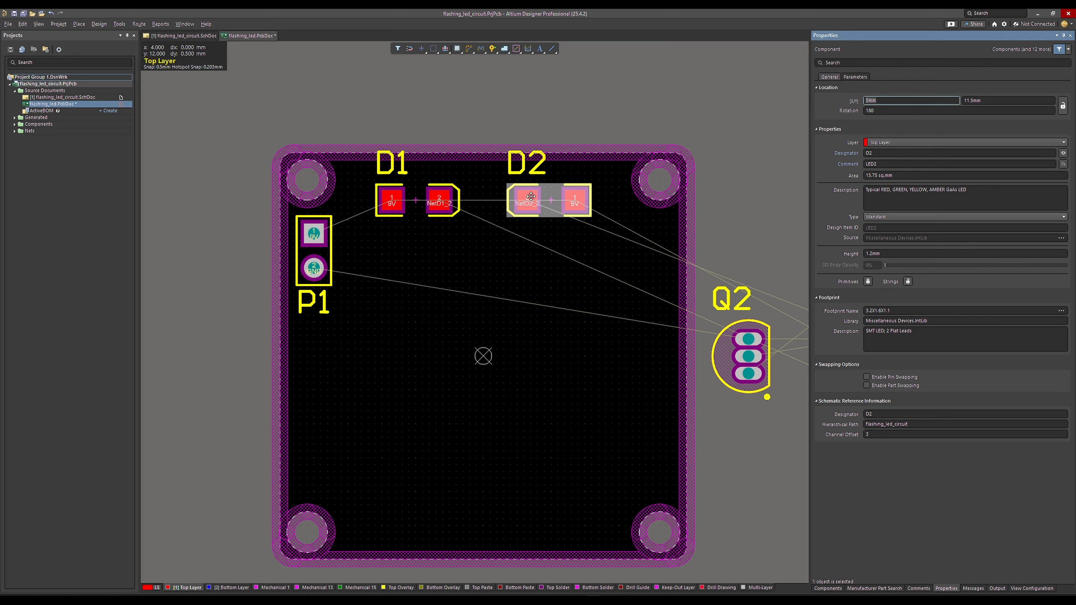
Set D1's Y location to 12 mm.
{"action": "left_click", "coordinate": [413, 194]}
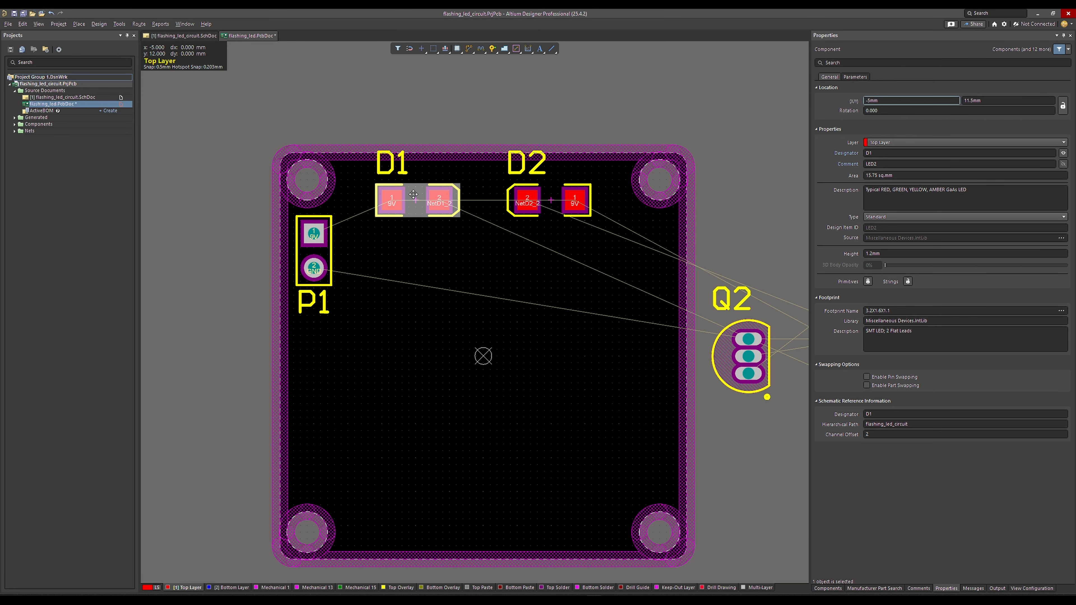
{"action": "left_click", "coordinate": [988, 101]}
{"action": "type", "text": "12mm"}
{"action": "key", "text": "Return"}
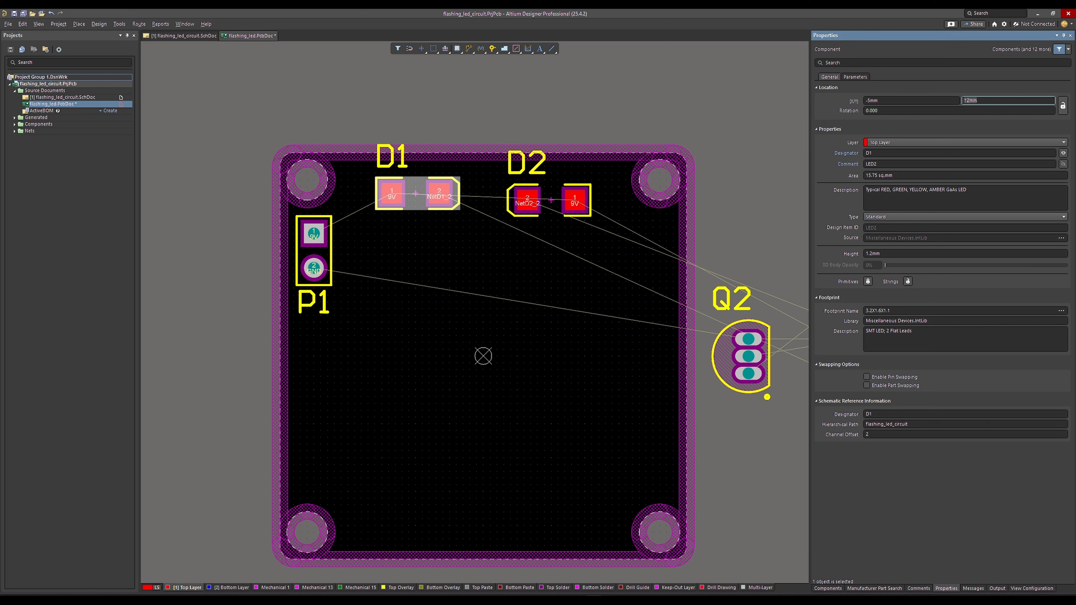
Set D2's Y location to 12 mm to align it with D1.
{"action": "left_click", "coordinate": [559, 208]}
{"action": "left_click", "coordinate": [984, 102]}
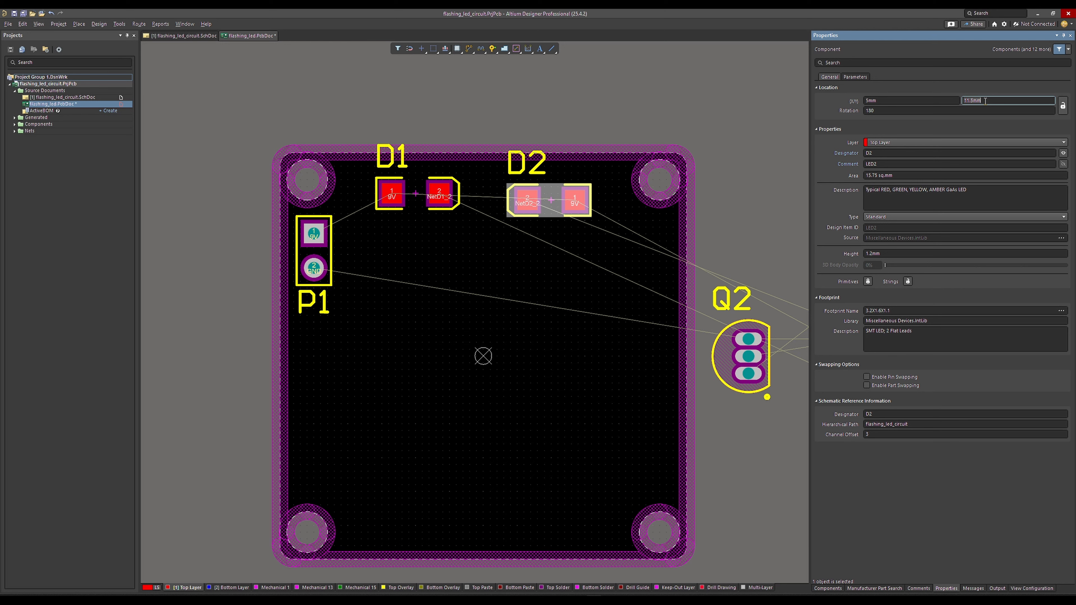
{"action": "type", "text": "12mm"}
{"action": "key", "text": "Return"}
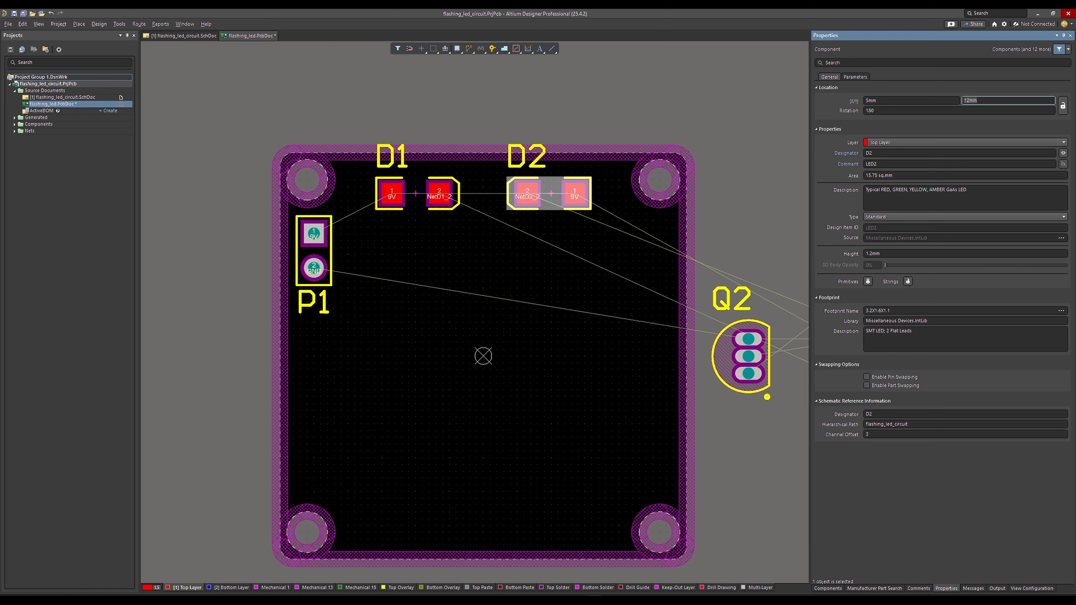
Move the D1 and D2 designator labels from above their LEDs to just below them.
{"action": "left_click", "coordinate": [387, 167]}
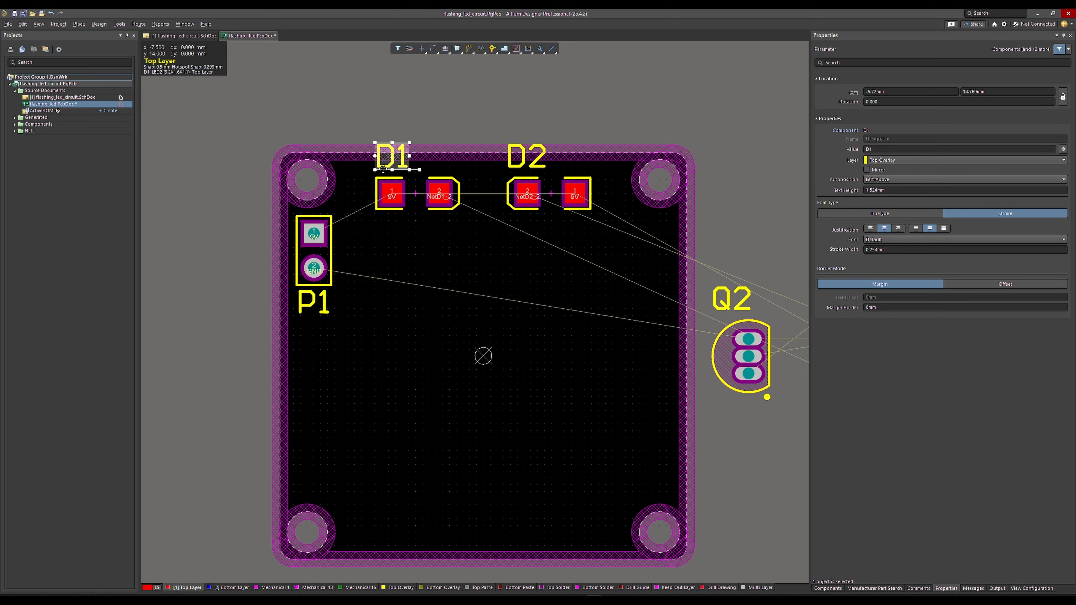
{"action": "left_click_drag", "start_coordinate": [383, 169], "coordinate": [381, 238]}
{"action": "left_click_drag", "start_coordinate": [529, 165], "coordinate": [530, 230]}
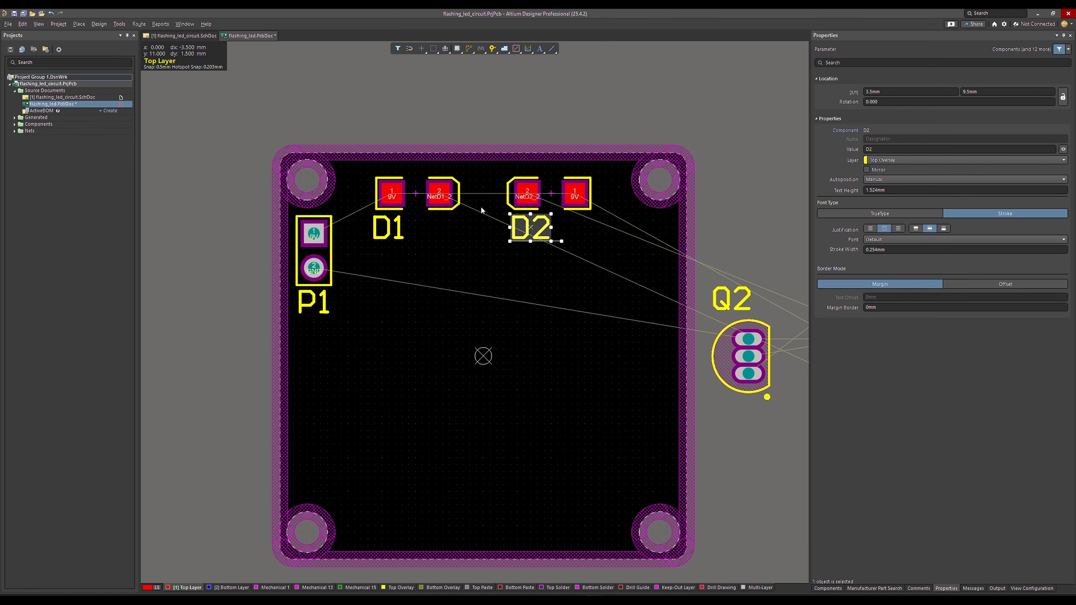
Select all four resistors R1 to R4 and move them together to the free area beside connector P1, outside the board.
{"action": "scroll", "coordinate": [481, 209], "scroll_direction": "down", "scroll_amount": 1, "text": "ctrl"}
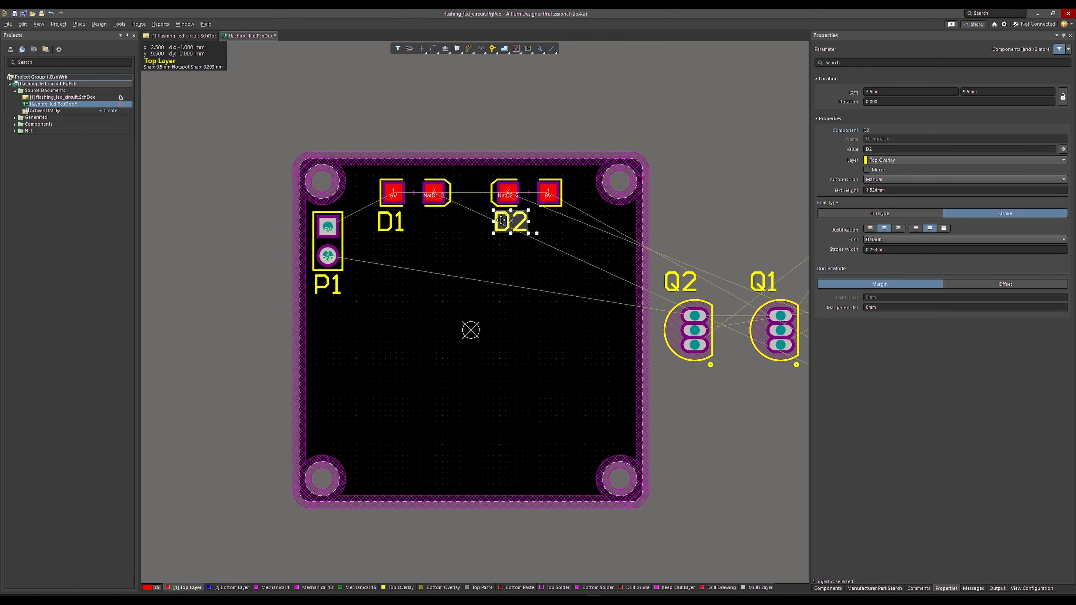
{"action": "scroll", "coordinate": [501, 220], "scroll_direction": "down", "scroll_amount": 2, "text": "ctrl"}
{"action": "scroll", "coordinate": [501, 219], "scroll_direction": "down", "scroll_amount": 2, "text": "ctrl"}
{"action": "left_click_drag", "start_coordinate": [639, 221], "coordinate": [752, 373]}
{"action": "left_click_drag", "start_coordinate": [725, 302], "coordinate": [301, 245]}
{"action": "scroll", "coordinate": [349, 173], "scroll_direction": "up", "scroll_amount": 1, "text": "ctrl"}
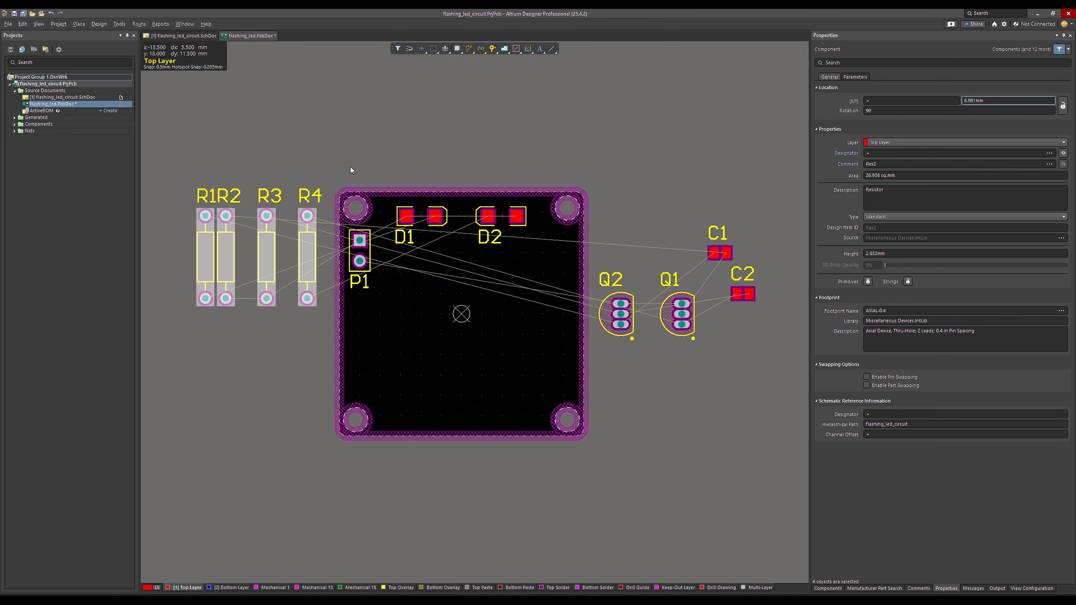
Place R1 on the board below D1 at about X -3.5 mm, Y 2 mm, rotated by 180 degrees.
{"action": "left_click", "coordinate": [208, 265]}
{"action": "scroll", "coordinate": [201, 271], "scroll_direction": "up", "scroll_amount": 1, "text": "ctrl"}
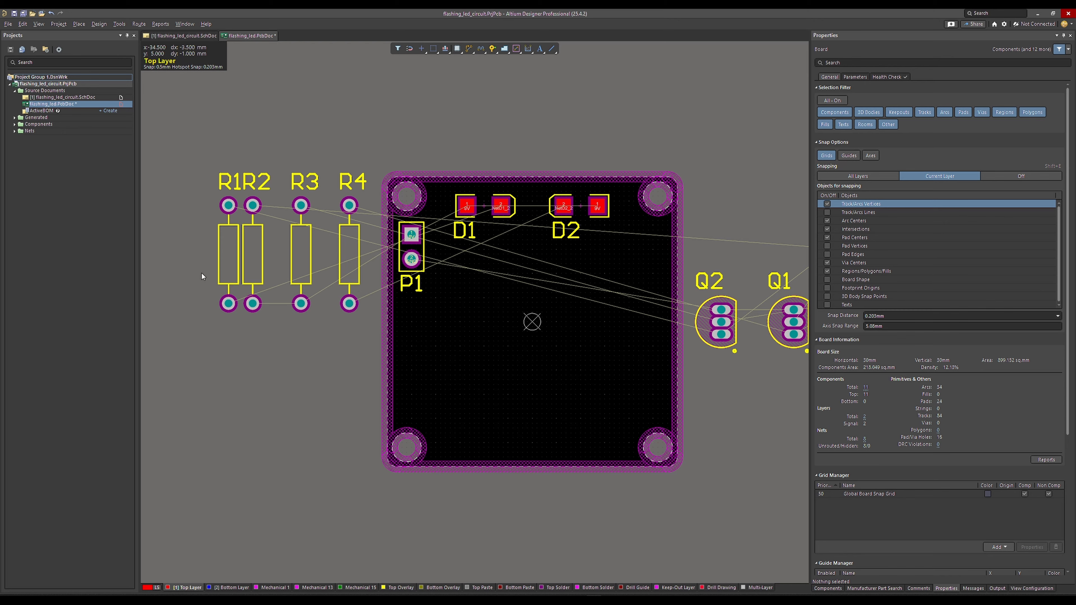
{"action": "left_click_drag", "start_coordinate": [221, 251], "coordinate": [488, 294]}
{"action": "scroll", "coordinate": [509, 306], "scroll_direction": "up", "scroll_amount": 1, "text": "ctrl"}
{"action": "scroll", "coordinate": [501, 304], "scroll_direction": "up", "scroll_amount": 1, "text": "ctrl"}
{"action": "key", "text": "space"}
{"action": "key", "text": "space"}
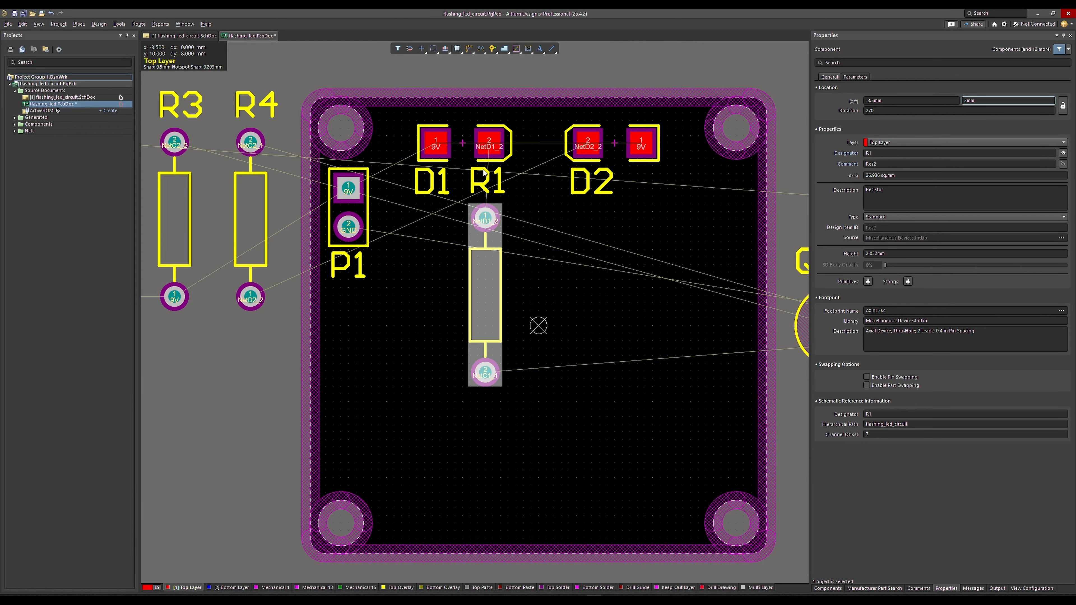
Move the R1 label below its resistor and shift R1 to X -3 mm, Y 1.5 mm.
{"action": "left_click", "coordinate": [488, 181]}
{"action": "left_click_drag", "start_coordinate": [488, 181], "coordinate": [484, 409]}
{"action": "left_click_drag", "start_coordinate": [494, 285], "coordinate": [490, 301]}
Place R2 at X -7 mm, Y 1.5 mm, rotated by 180 degrees, with its designator label below the resistor.
{"action": "scroll", "coordinate": [730, 378], "scroll_direction": "down", "scroll_amount": 2, "text": "ctrl"}
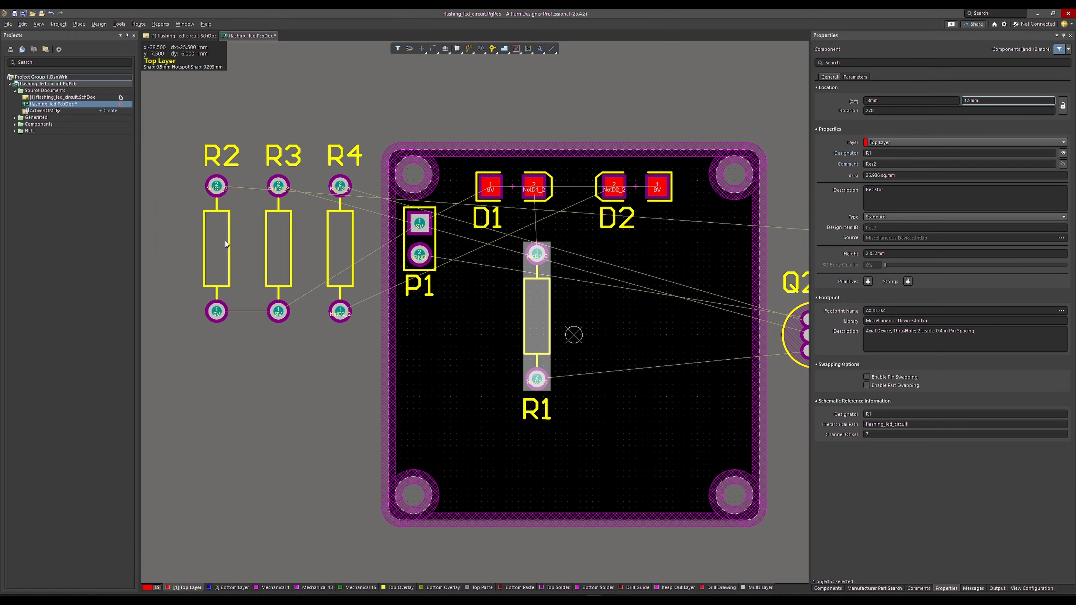
{"action": "left_click", "coordinate": [221, 250]}
{"action": "left_click_drag", "start_coordinate": [222, 249], "coordinate": [457, 312]}
{"action": "scroll", "coordinate": [466, 352], "scroll_direction": "up", "scroll_amount": 1, "text": "ctrl"}
{"action": "key", "text": "space"}
{"action": "key", "text": "space"}
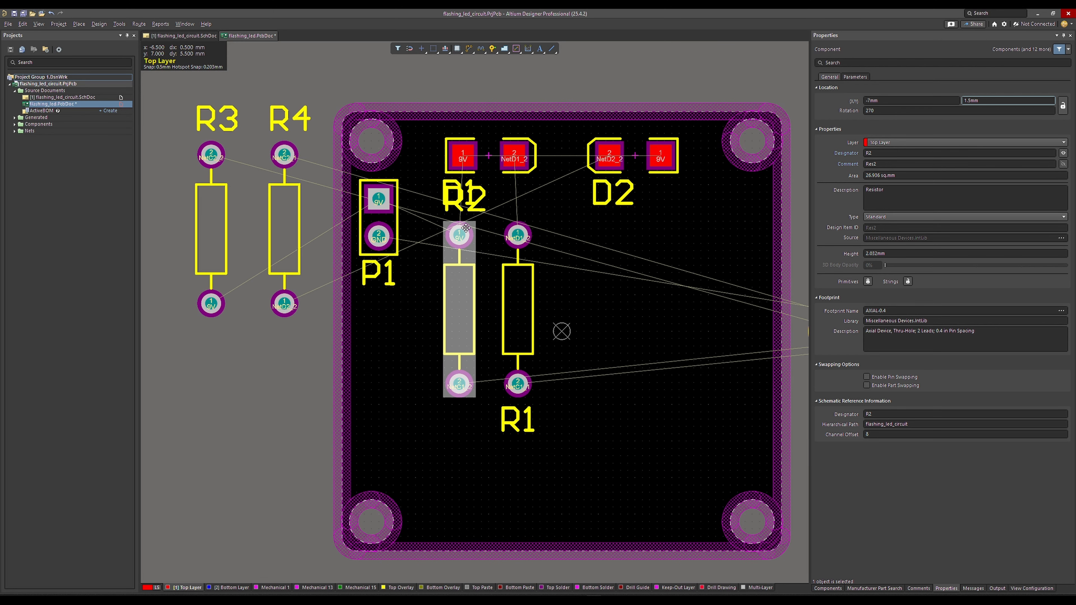
{"action": "left_click_drag", "start_coordinate": [462, 203], "coordinate": [459, 417]}
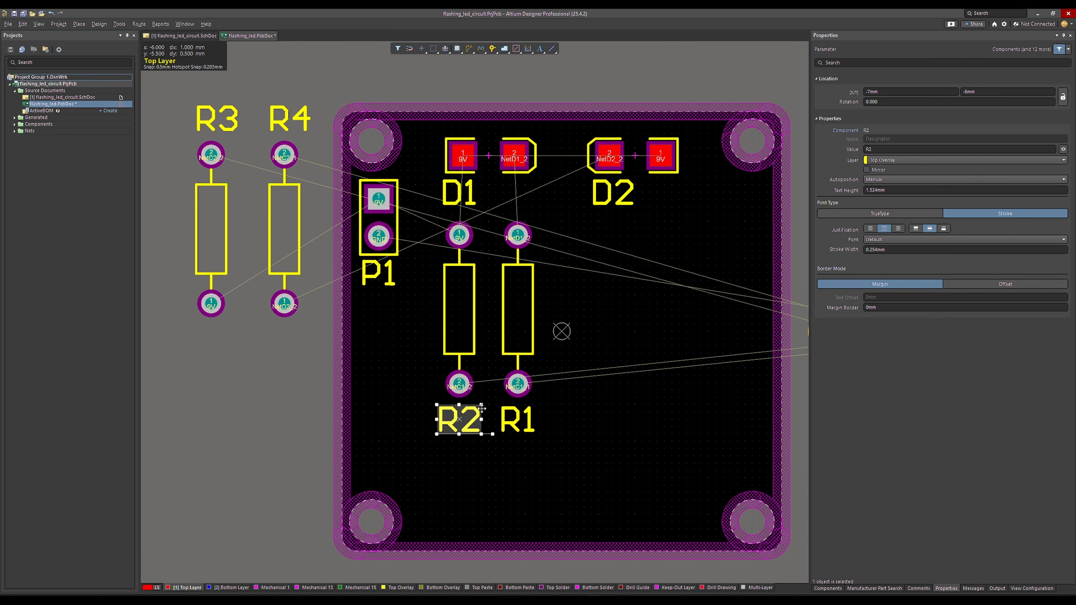
Place R3 below D2's 9V pad, rotated by 180 degrees and level with R1, with its designator label below it.
{"action": "right_click_drag", "start_coordinate": [482, 409], "coordinate": [458, 410]}
{"action": "scroll", "coordinate": [210, 236], "scroll_direction": "down", "scroll_amount": 1, "text": "ctrl"}
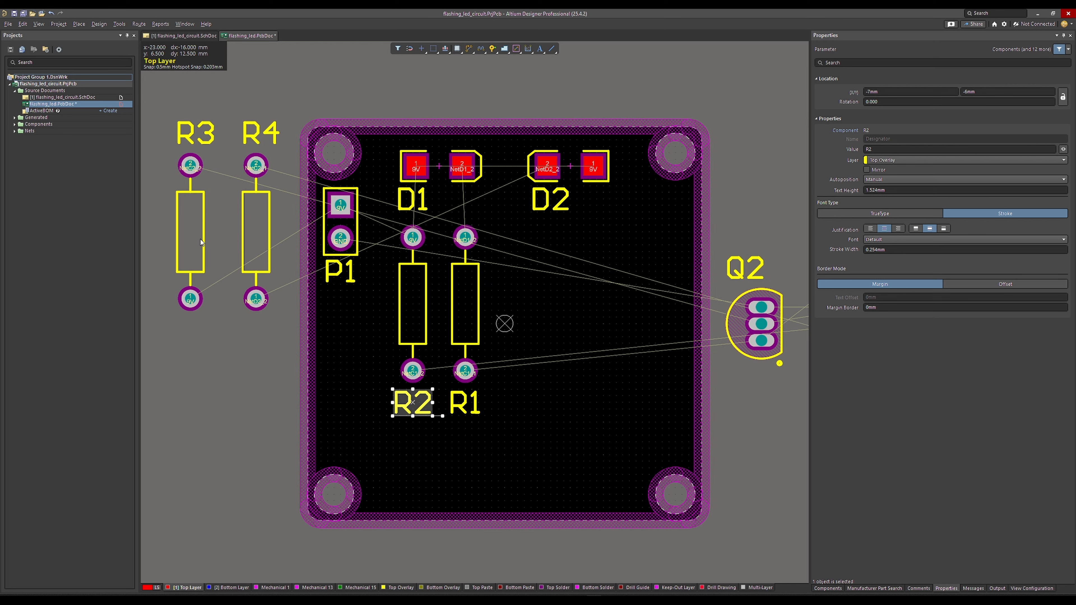
{"action": "left_click", "coordinate": [199, 242]}
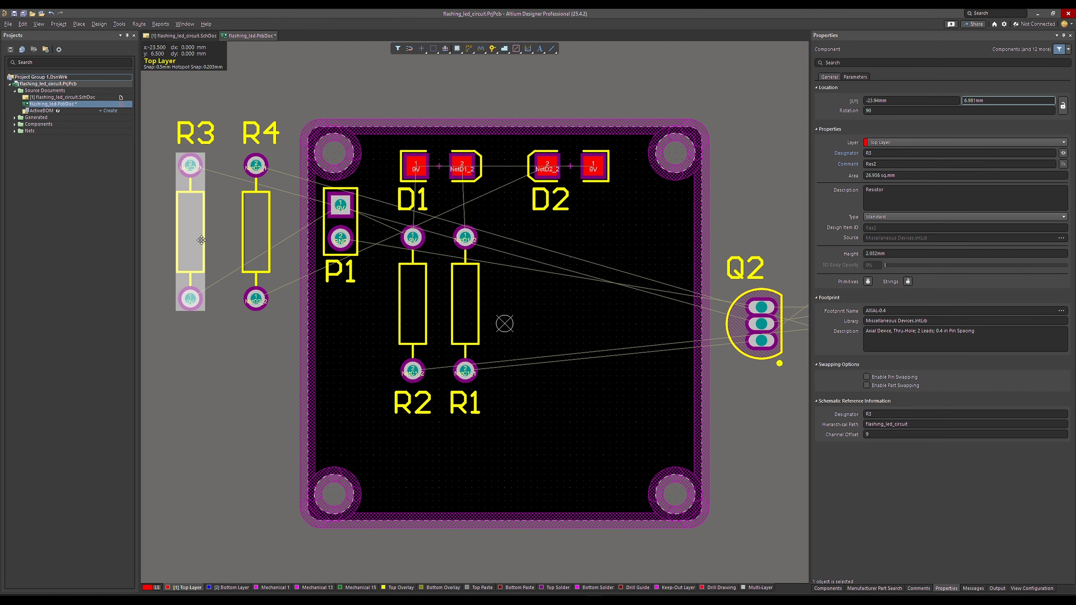
{"action": "left_click_drag", "start_coordinate": [199, 240], "coordinate": [597, 305]}
{"action": "key", "text": "space"}
{"action": "key", "text": "space"}
{"action": "left_click", "coordinate": [584, 211]}
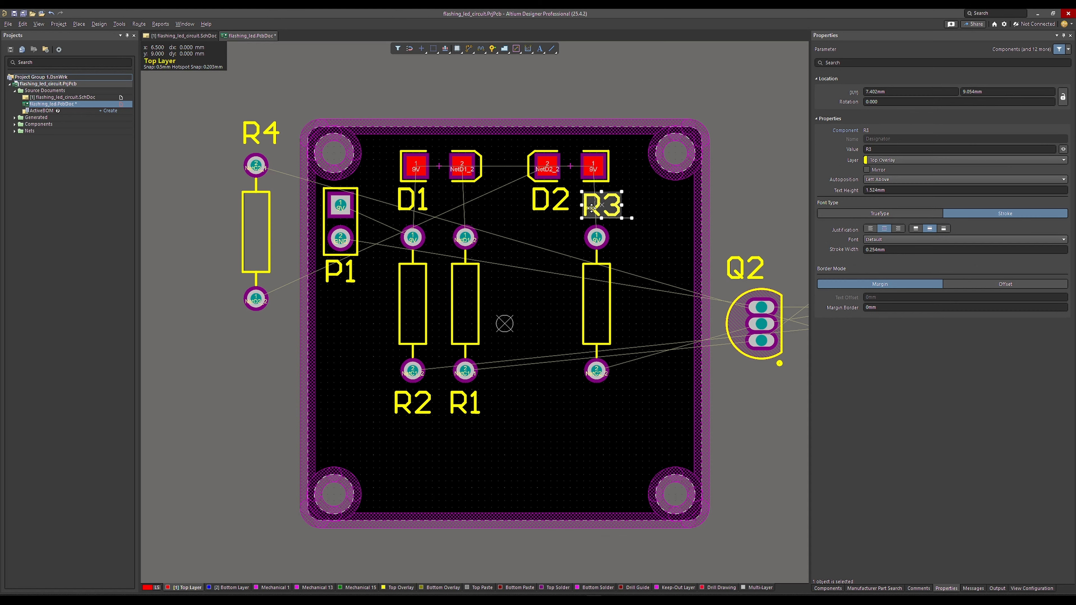
{"action": "left_click_drag", "start_coordinate": [584, 211], "coordinate": [580, 408]}
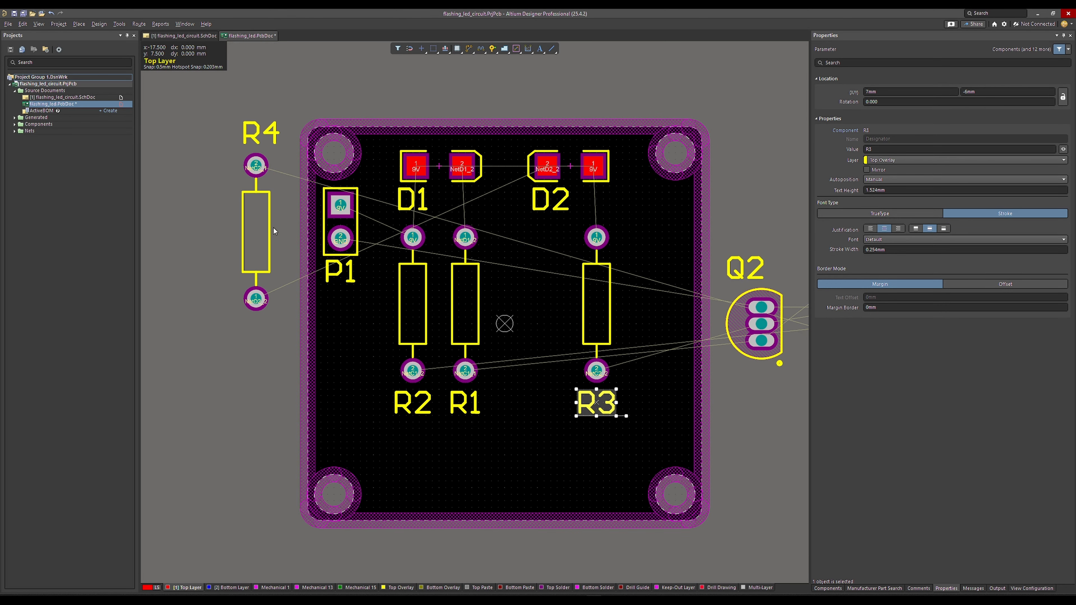
Place R4 at X 3.5 mm, Y 1.5 mm, rotated by 180 degrees, with its designator label below the resistor.
{"action": "left_click_drag", "start_coordinate": [256, 232], "coordinate": [522, 309]}
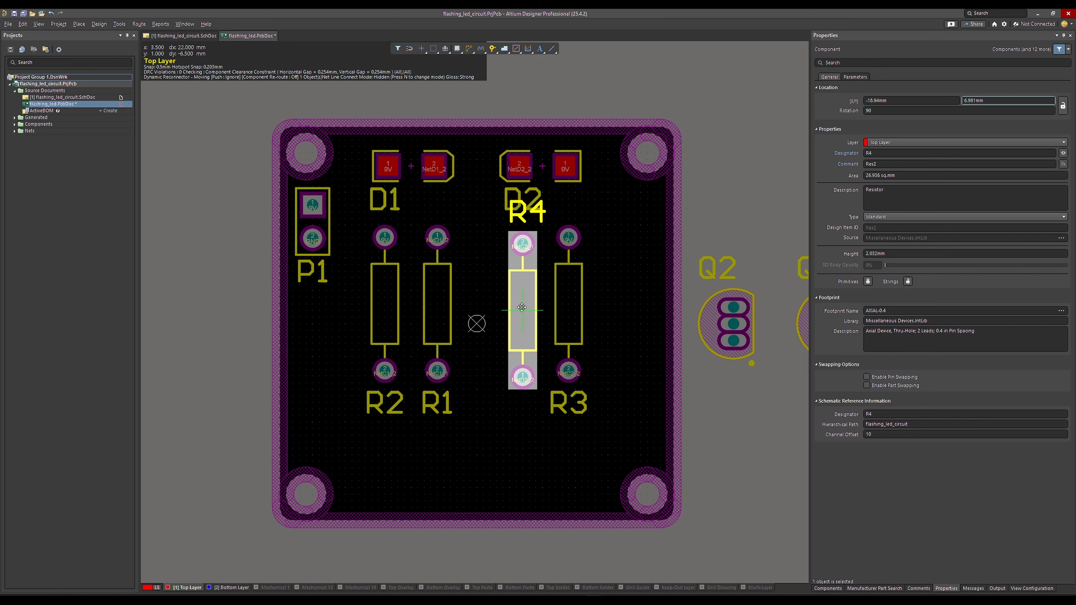
{"action": "key", "text": "space"}
{"action": "key", "text": "space"}
{"action": "left_click_drag", "start_coordinate": [522, 307], "coordinate": [521, 305]}
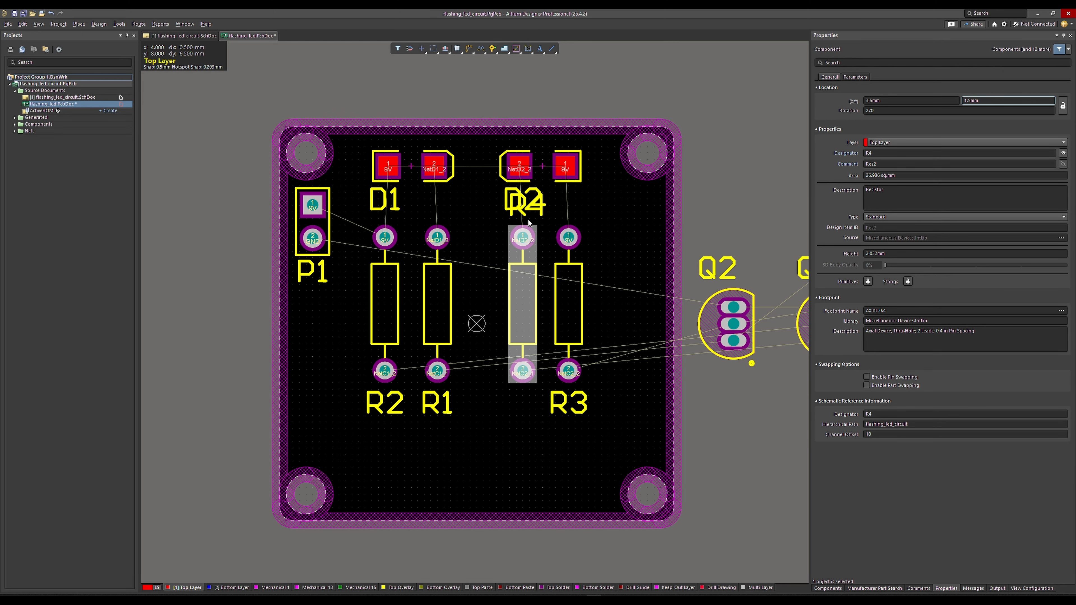
{"action": "left_click_drag", "start_coordinate": [525, 204], "coordinate": [522, 418]}
Centre the D1 and D2 designator labels beneath their LEDs, with the D1 label at X -5 mm, Y 9.5 mm.
{"action": "scroll", "coordinate": [435, 185], "scroll_direction": "up", "scroll_amount": 1, "text": "ctrl"}
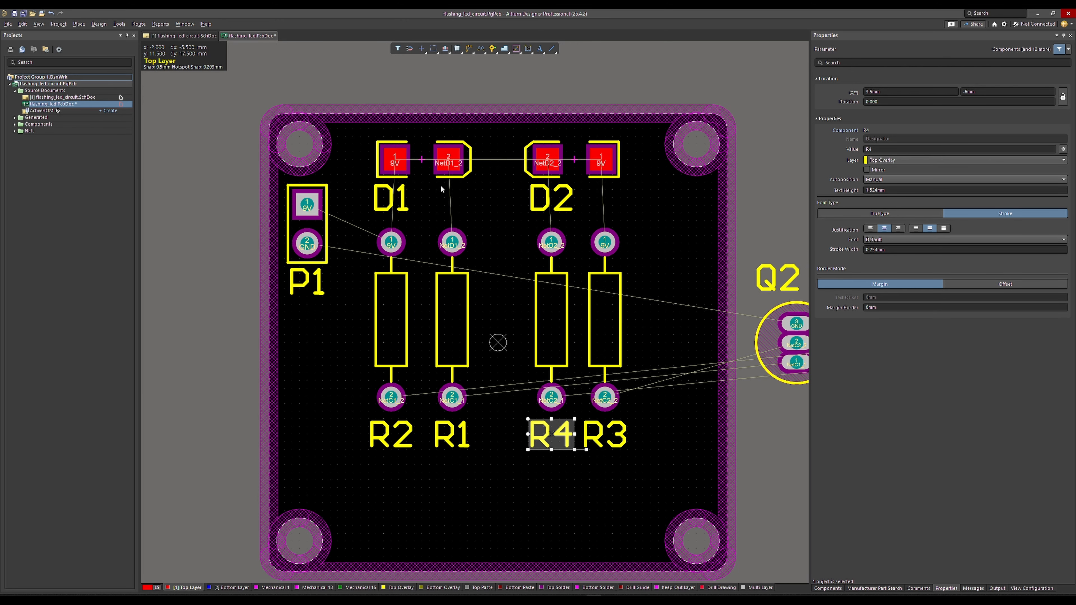
{"action": "left_click_drag", "start_coordinate": [400, 211], "coordinate": [420, 200]}
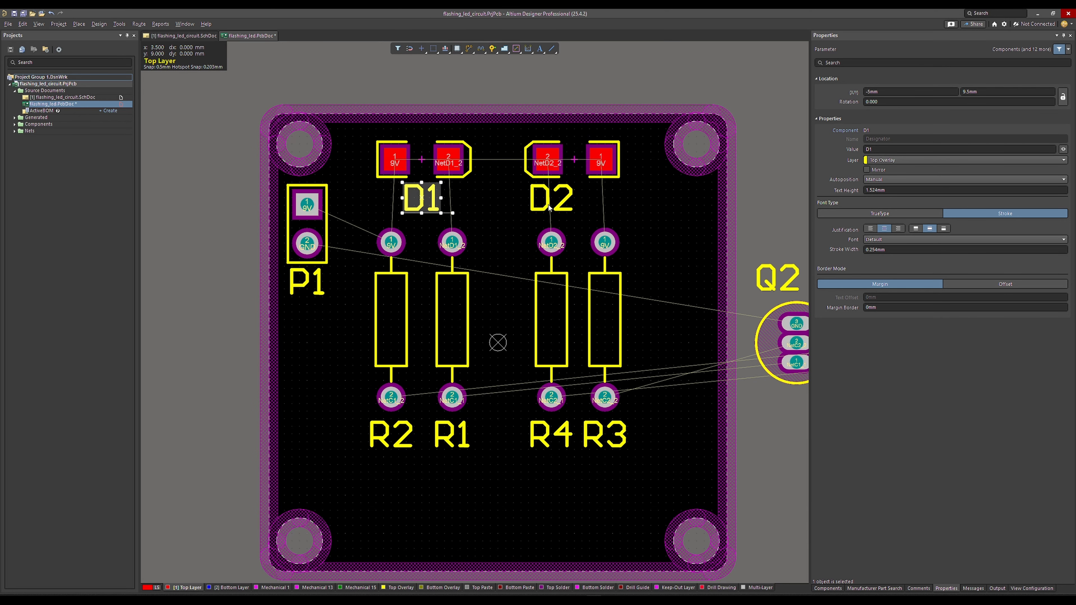
{"action": "left_click_drag", "start_coordinate": [551, 199], "coordinate": [574, 200]}
Move all four resistors up together to Y 2.5 mm.
{"action": "left_click_drag", "start_coordinate": [353, 229], "coordinate": [652, 415]}
{"action": "left_click_drag", "start_coordinate": [551, 335], "coordinate": [551, 321]}
{"action": "left_click", "coordinate": [496, 253]}
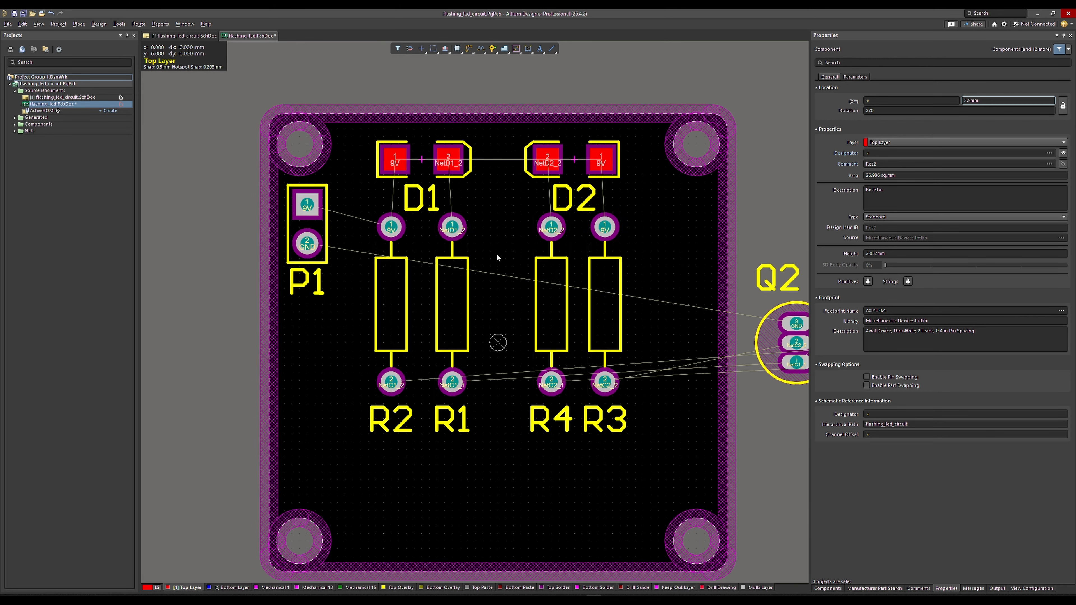
Check the X positions of R2, R3, R1 and R4 for symmetry and set R4's X location to 3 mm.
{"action": "scroll", "coordinate": [496, 253], "scroll_direction": "up", "scroll_amount": 3, "text": "ctrl"}
{"action": "scroll", "coordinate": [496, 253], "scroll_direction": "down", "scroll_amount": 3, "text": "ctrl"}
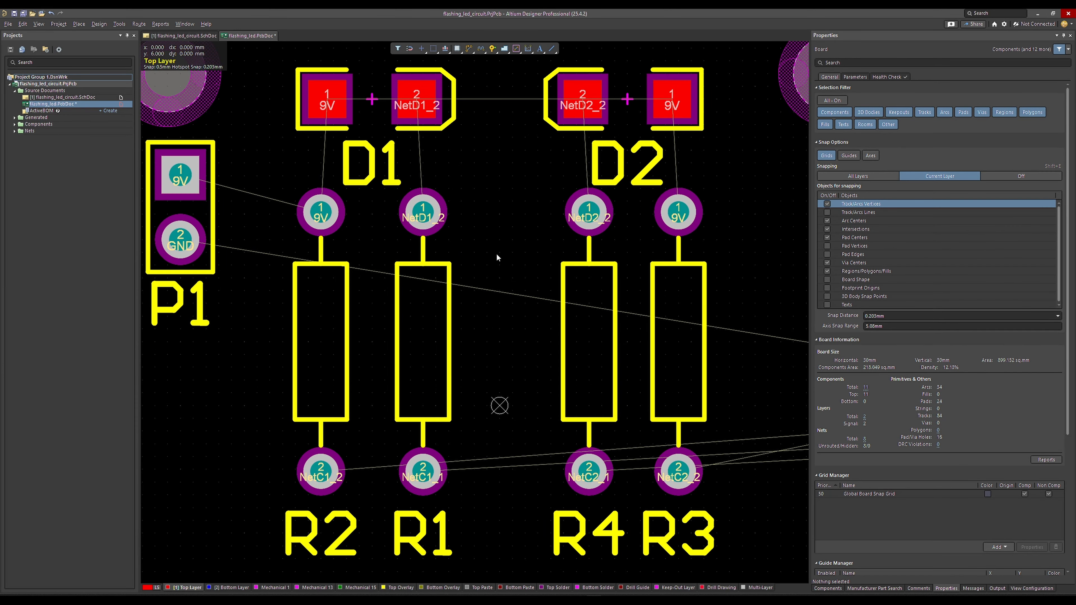
{"action": "right_click_drag", "start_coordinate": [528, 275], "coordinate": [519, 274]}
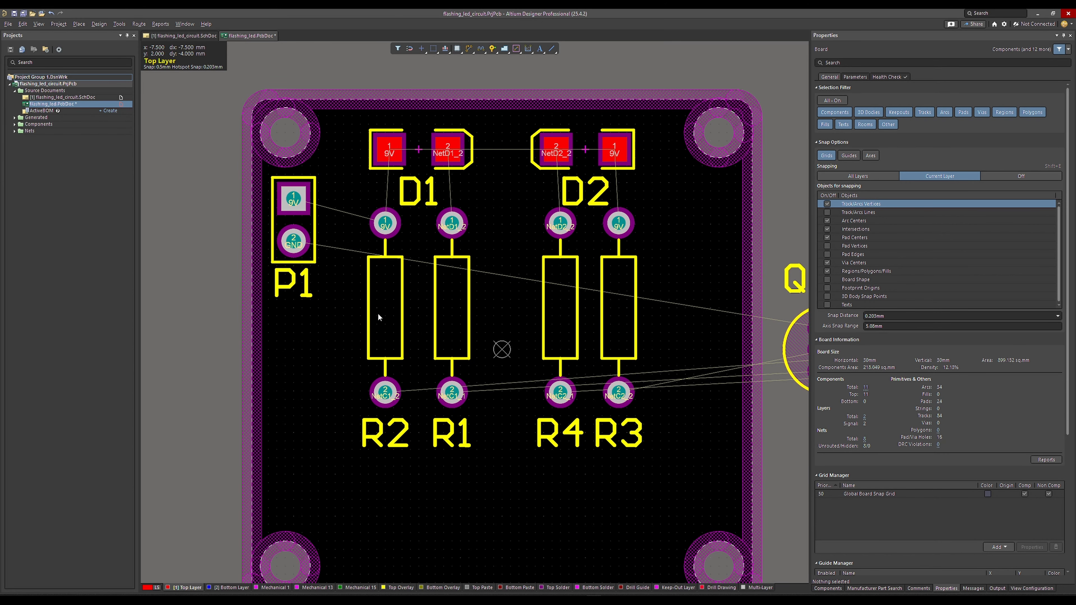
{"action": "left_click", "coordinate": [391, 299]}
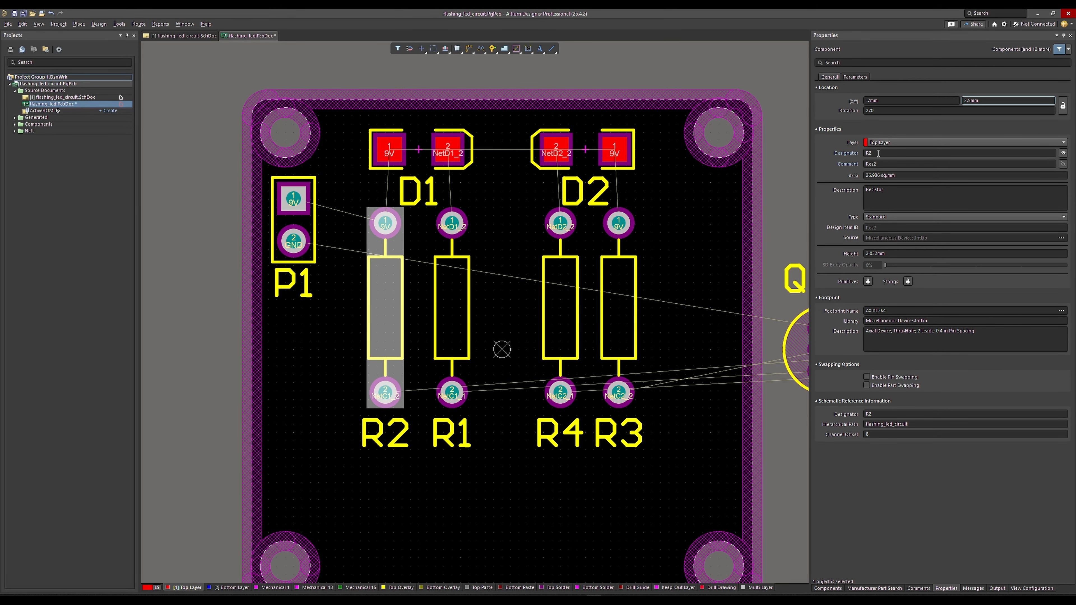
{"action": "left_click", "coordinate": [617, 306]}
{"action": "left_click", "coordinate": [446, 300]}
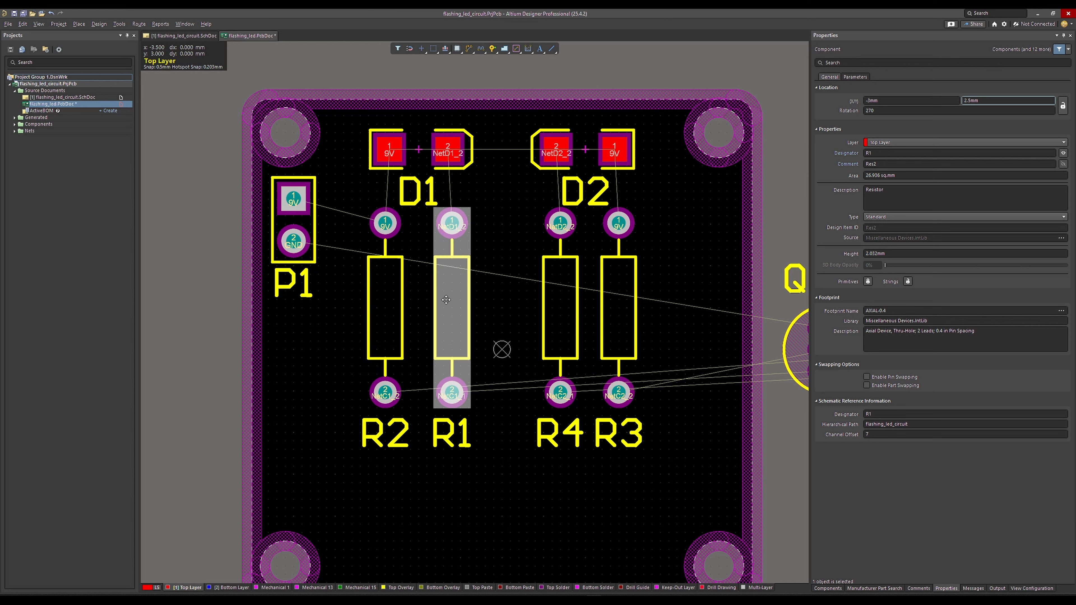
{"action": "left_click", "coordinate": [552, 301]}
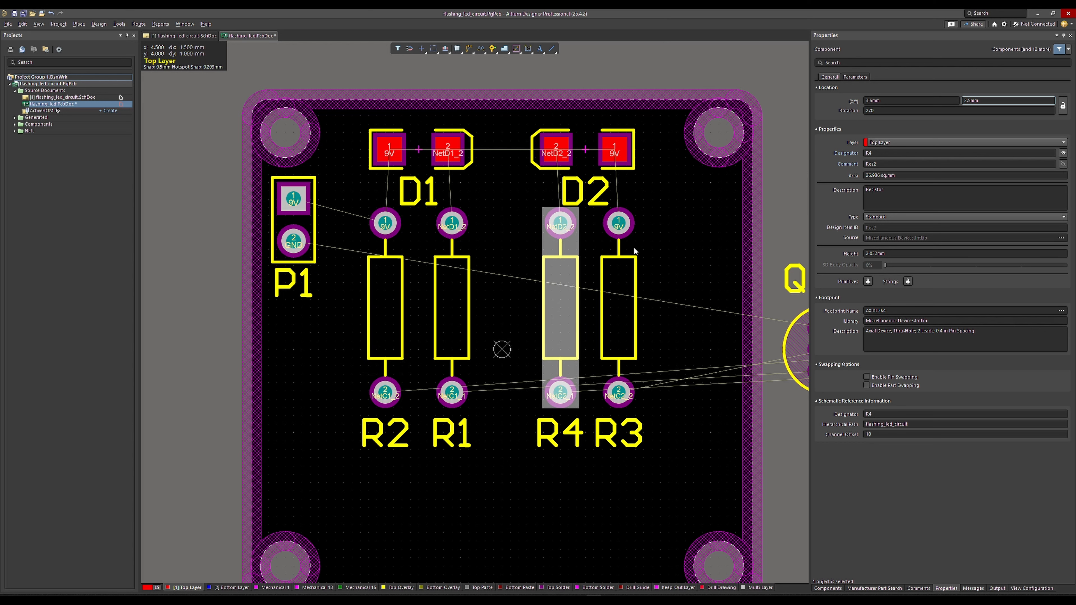
{"action": "left_click", "coordinate": [888, 101]}
{"action": "key", "text": "Return"}
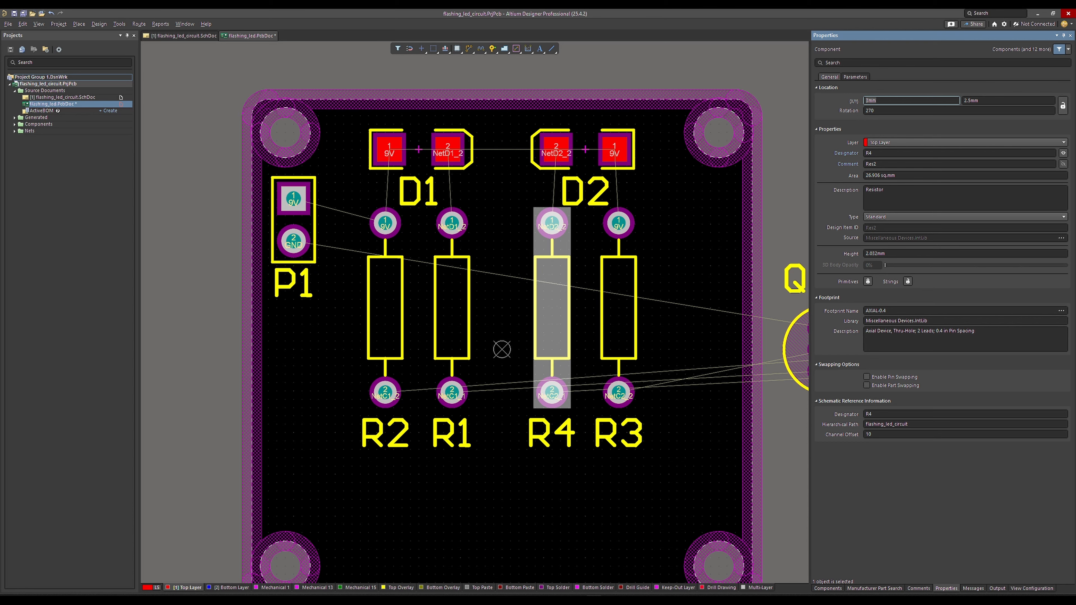
{"action": "left_click", "coordinate": [687, 260]}
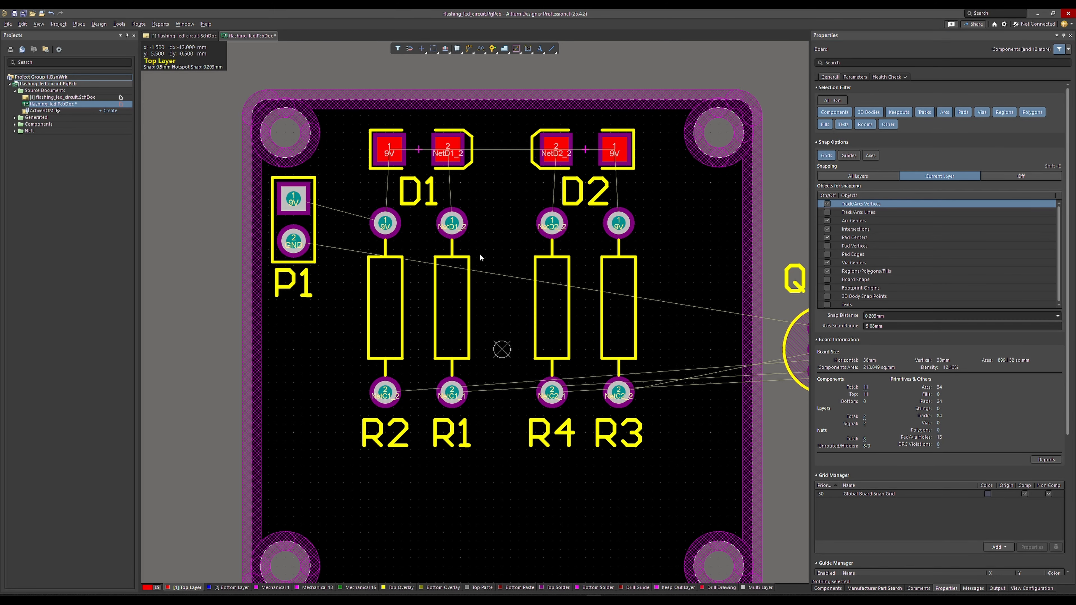
Move C1 below Q2 to about X 20 mm, Y -7.5 mm, and C2 beneath it to about X 20 mm, Y -12.5 mm.
{"action": "scroll", "coordinate": [480, 257], "scroll_direction": "down", "scroll_amount": 1, "text": "ctrl"}
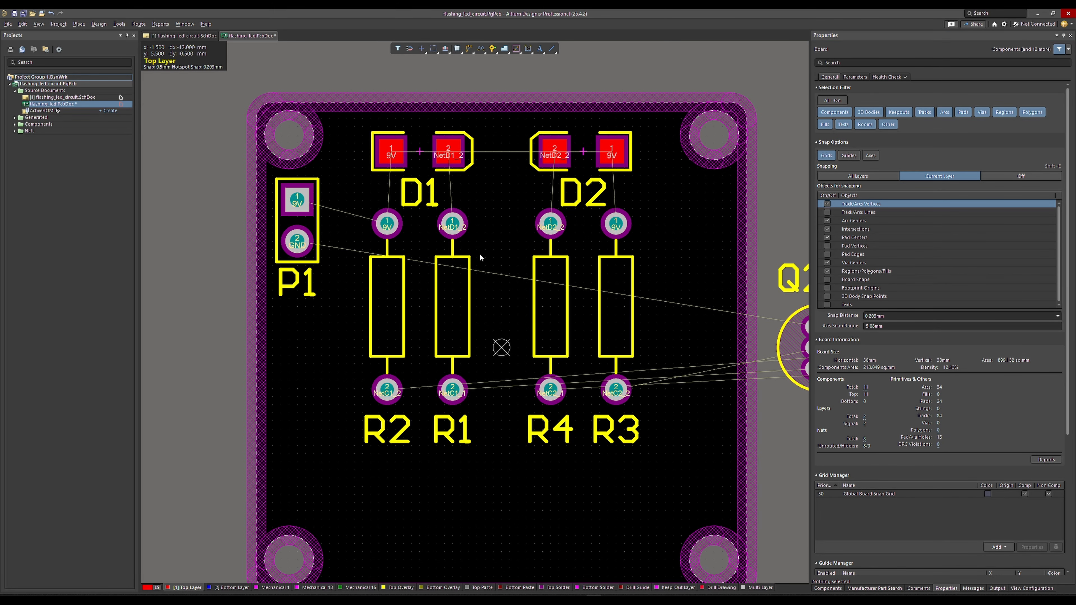
{"action": "scroll", "coordinate": [479, 253], "scroll_direction": "down", "scroll_amount": 3, "text": "ctrl"}
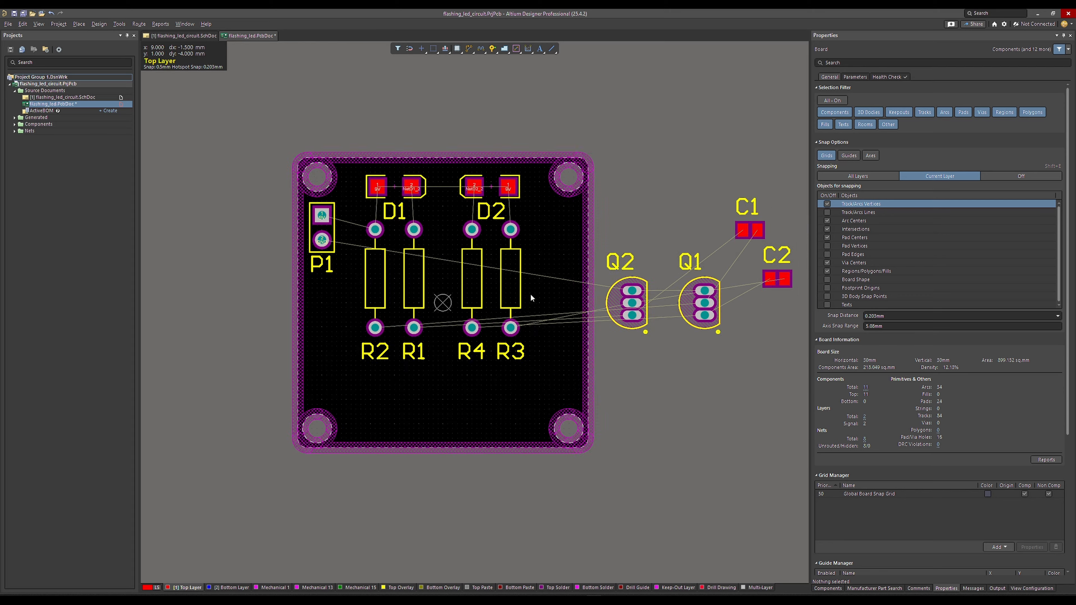
{"action": "scroll", "coordinate": [710, 249], "scroll_direction": "up", "scroll_amount": 2, "text": "ctrl"}
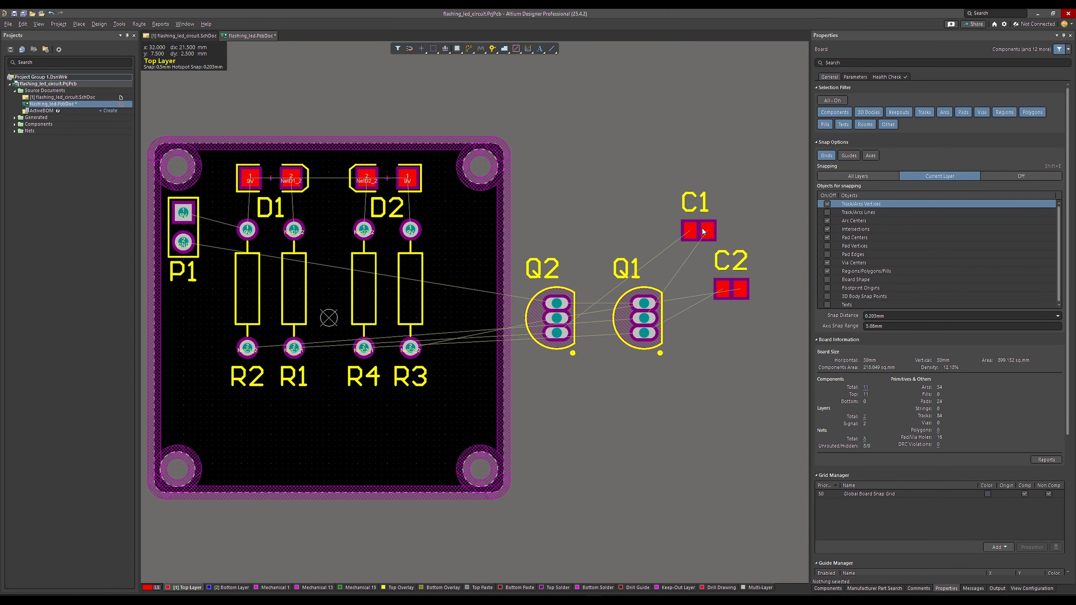
{"action": "scroll", "coordinate": [548, 316], "scroll_direction": "up", "scroll_amount": 2, "text": "ctrl"}
{"action": "scroll", "coordinate": [637, 323], "scroll_direction": "down", "scroll_amount": 1, "text": "ctrl"}
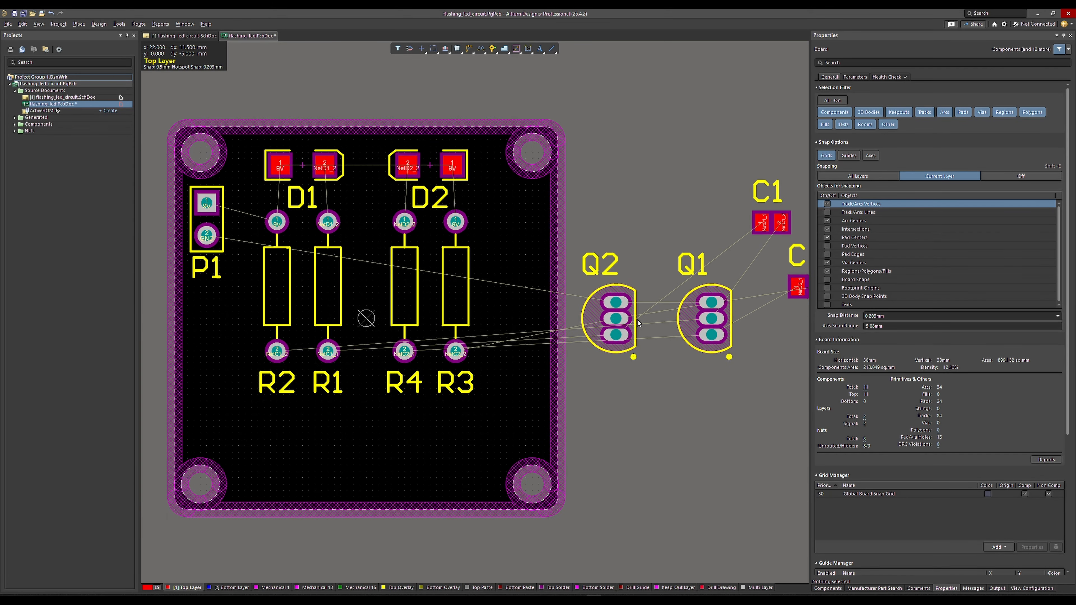
{"action": "left_click", "coordinate": [770, 230]}
{"action": "left_click_drag", "start_coordinate": [770, 223], "coordinate": [620, 414]}
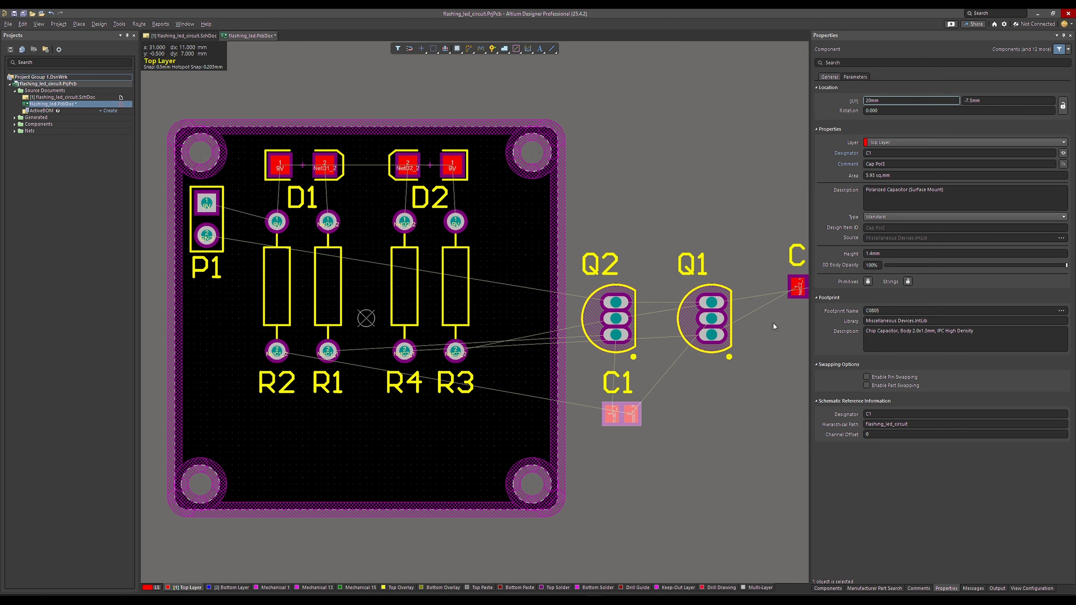
{"action": "left_click", "coordinate": [802, 292]}
{"action": "scroll", "coordinate": [805, 293], "scroll_direction": "down", "scroll_amount": 1, "text": "ctrl"}
{"action": "left_click_drag", "start_coordinate": [805, 293], "coordinate": [639, 470]}
{"action": "scroll", "coordinate": [324, 395], "scroll_direction": "left", "scroll_amount": 2}
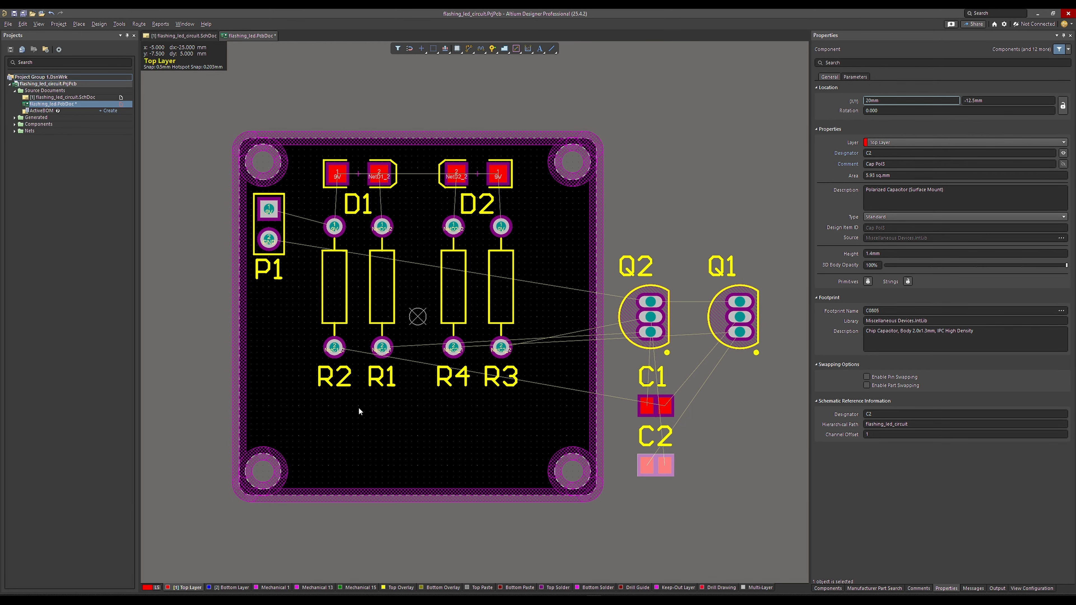
{"action": "scroll", "coordinate": [372, 360], "scroll_direction": "up", "scroll_amount": 1, "text": "ctrl"}
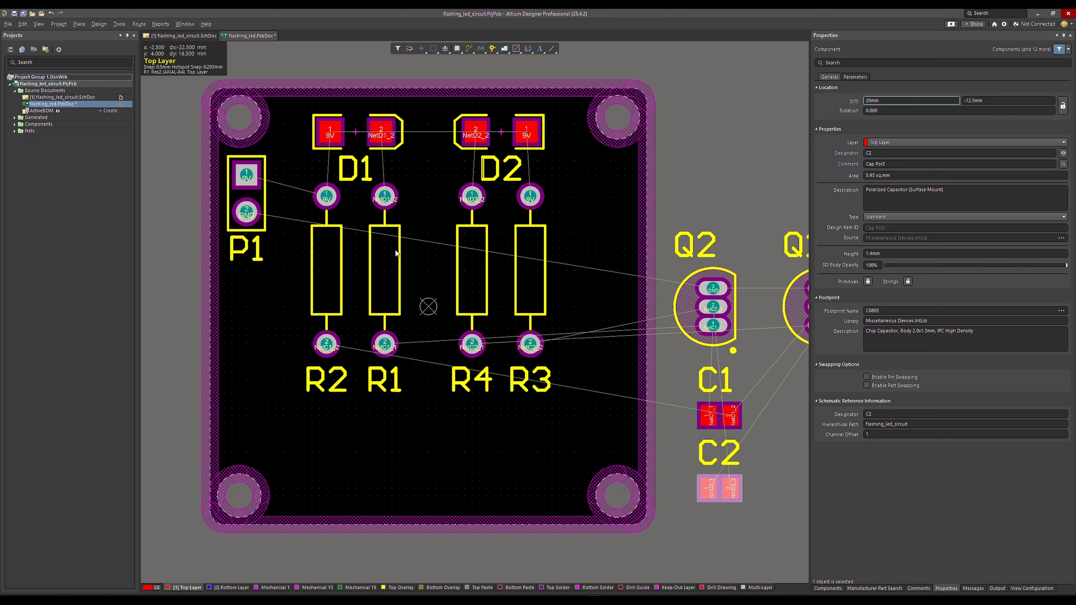
{"action": "scroll", "coordinate": [538, 434], "scroll_direction": "down", "scroll_amount": 1, "text": "ctrl"}
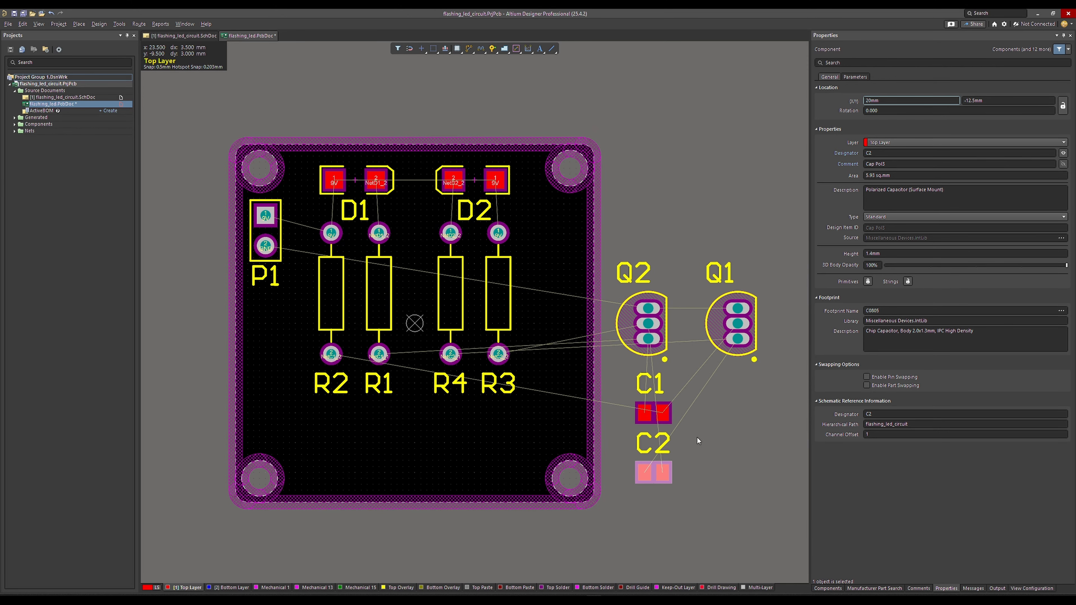
{"action": "scroll", "coordinate": [697, 437], "scroll_direction": "up", "scroll_amount": 2, "text": "ctrl"}
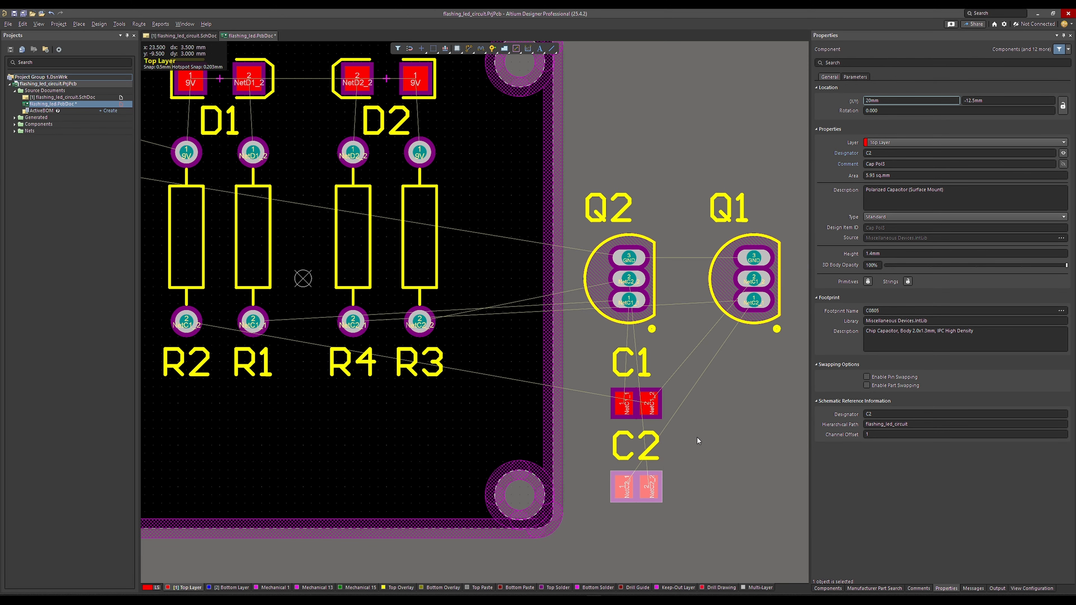
{"action": "scroll", "coordinate": [697, 438], "scroll_direction": "down", "scroll_amount": 2, "text": "ctrl"}
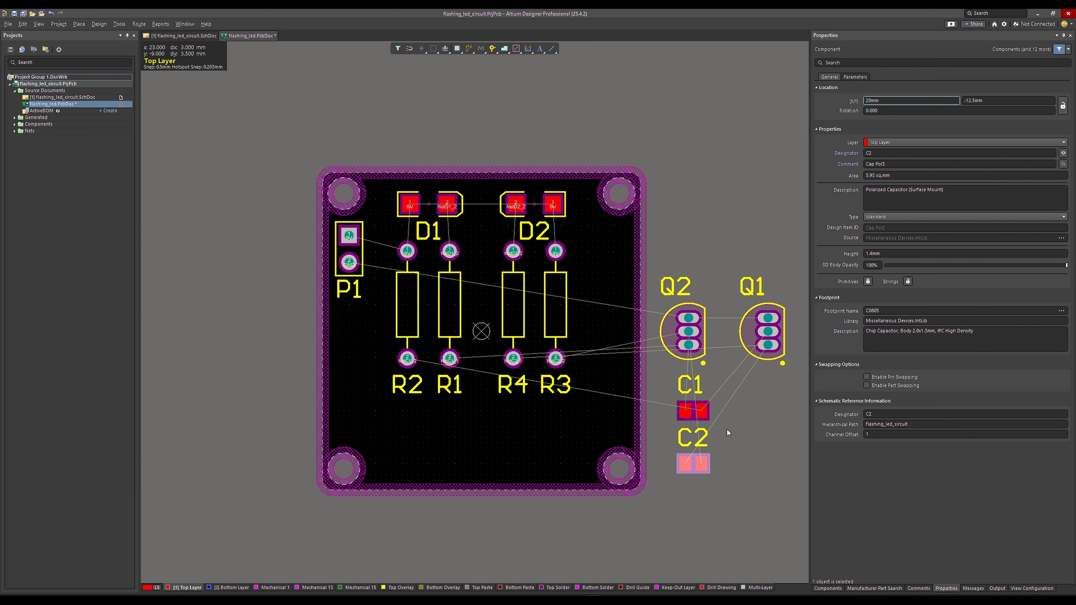
Place Q1 in the board's lower-right area at 270 degrees rotation and move its designator label beside it at the upper right.
{"action": "scroll", "coordinate": [731, 431], "scroll_direction": "up", "scroll_amount": 1, "text": "ctrl"}
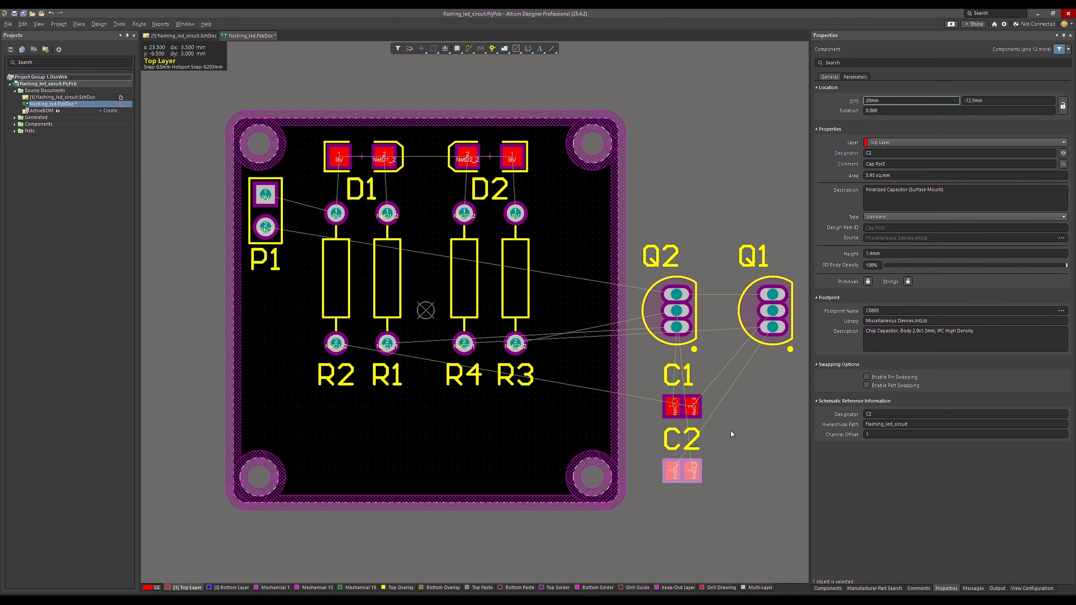
{"action": "scroll", "coordinate": [722, 396], "scroll_direction": "right", "scroll_amount": 1}
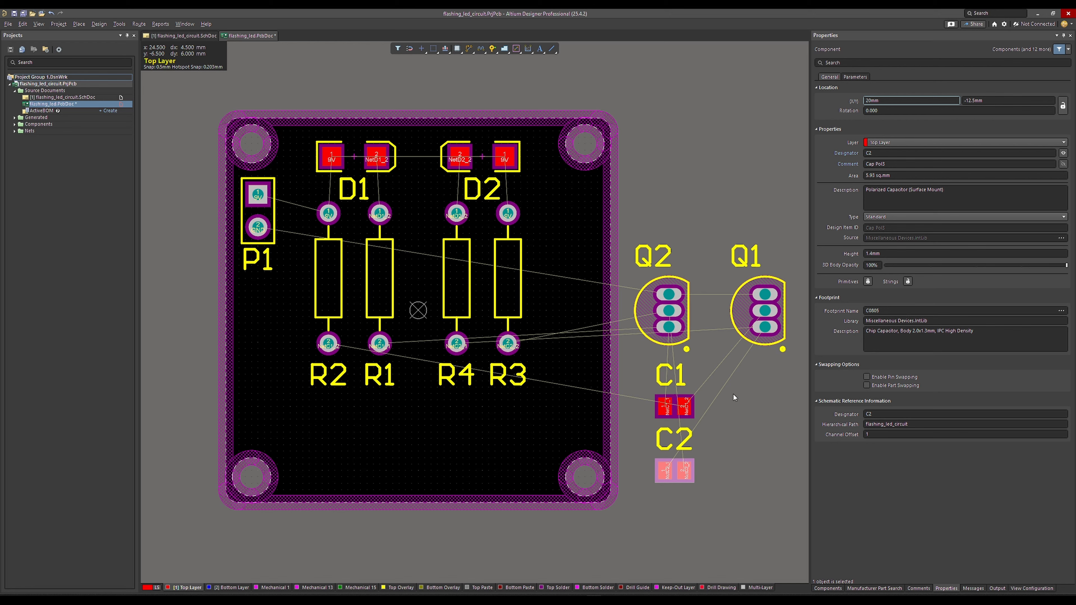
{"action": "left_click", "coordinate": [732, 380]}
{"action": "left_click_drag", "start_coordinate": [744, 330], "coordinate": [489, 445]}
{"action": "key", "text": "space"}
{"action": "left_click", "coordinate": [462, 397]}
{"action": "left_click_drag", "start_coordinate": [461, 396], "coordinate": [545, 419]}
Place Q2 in the board's lower-left area at X -5 mm, Y -10.5 mm, rotated to 270 degrees, with its label at its upper left.
{"action": "left_click_drag", "start_coordinate": [668, 327], "coordinate": [351, 447]}
{"action": "key", "text": "space"}
{"action": "left_click", "coordinate": [333, 390]}
{"action": "left_click_drag", "start_coordinate": [333, 390], "coordinate": [296, 413]}
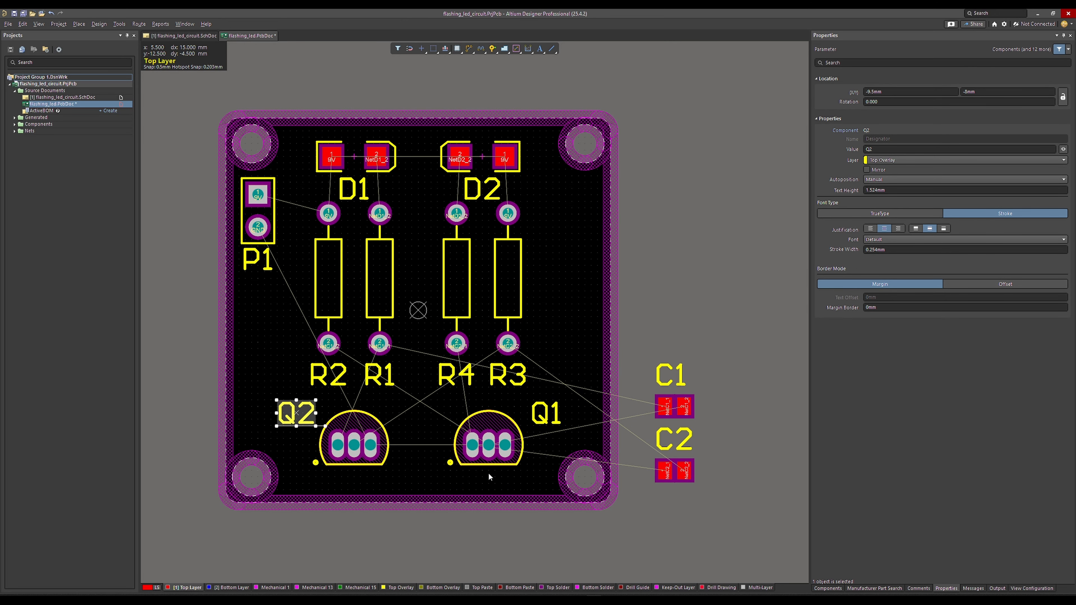
Shift Q1 to X 5 mm, Y -10.5 mm and check its position against Q2 for symmetry.
{"action": "left_click", "coordinate": [486, 459]}
{"action": "left_click_drag", "start_coordinate": [491, 462], "coordinate": [485, 462]}
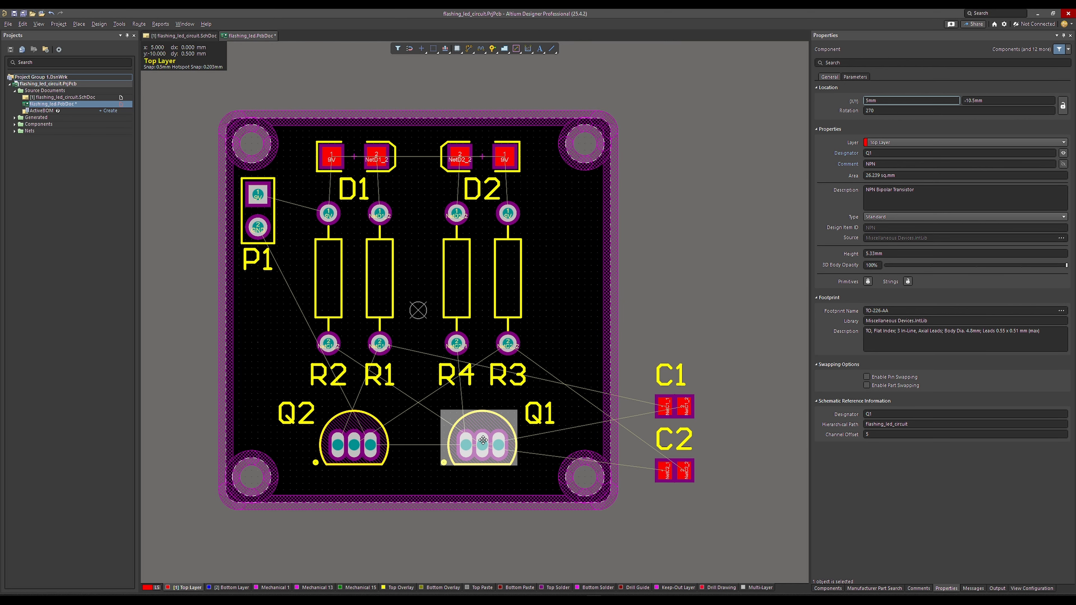
{"action": "left_click", "coordinate": [357, 427]}
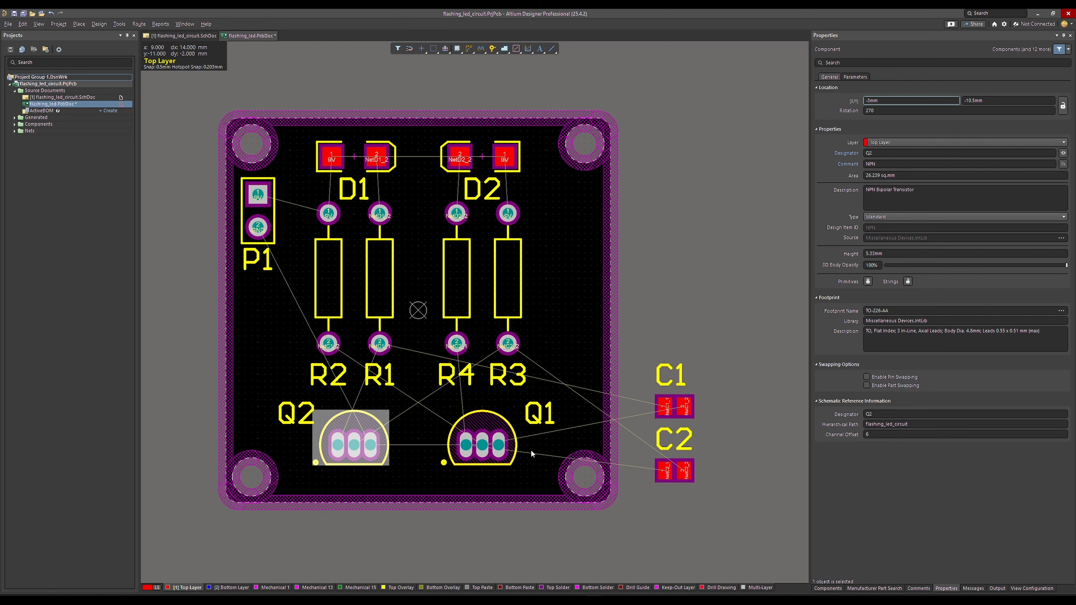
{"action": "left_click", "coordinate": [495, 446]}
Place C1 between Q2 and Q1 at X -1 mm, Y -9 mm, rotated to 270 degrees.
{"action": "right_click_drag", "start_coordinate": [297, 432], "coordinate": [356, 431]}
{"action": "scroll", "coordinate": [356, 431], "scroll_direction": "down", "scroll_amount": 2, "text": "ctrl"}
{"action": "scroll", "coordinate": [559, 434], "scroll_direction": "up", "scroll_amount": 4, "text": "ctrl"}
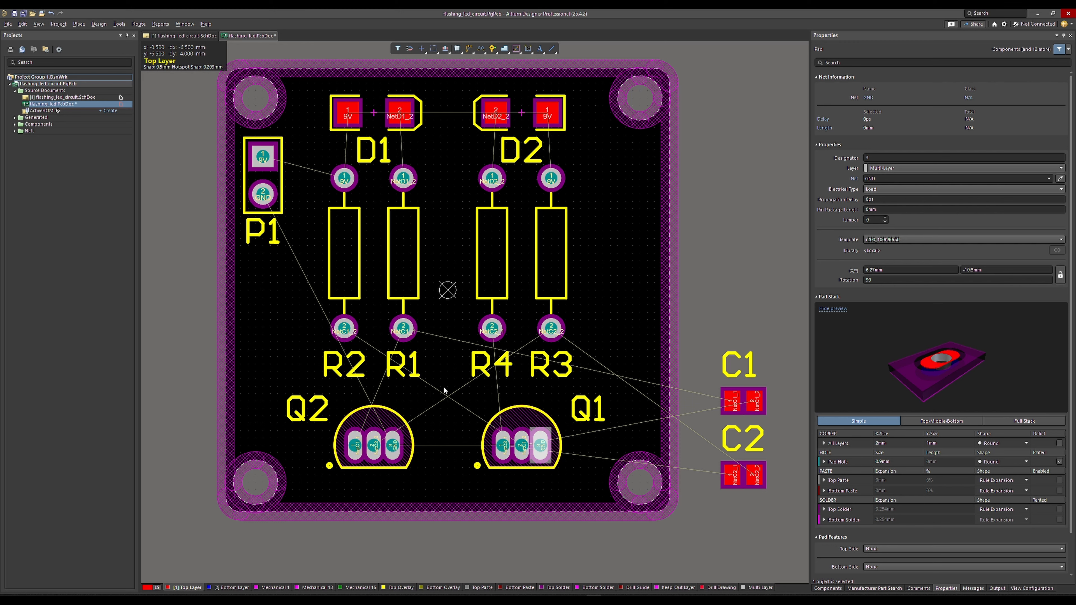
{"action": "left_click_drag", "start_coordinate": [742, 409], "coordinate": [444, 420]}
{"action": "key", "text": "space"}
{"action": "scroll", "coordinate": [435, 429], "scroll_direction": "up", "scroll_amount": 3, "text": "ctrl"}
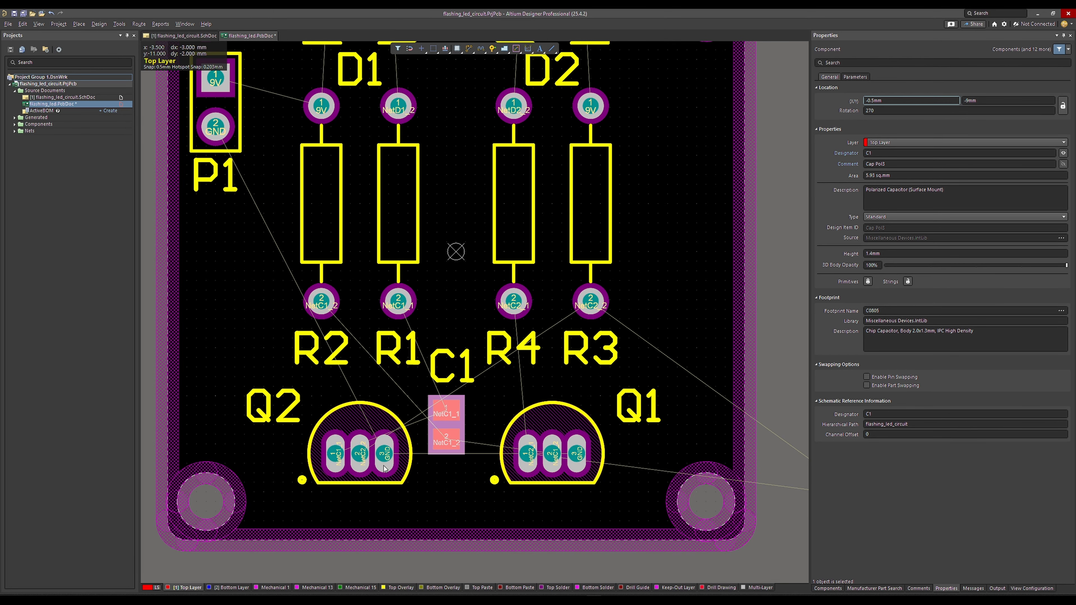
{"action": "left_click_drag", "start_coordinate": [443, 424], "coordinate": [442, 424]}
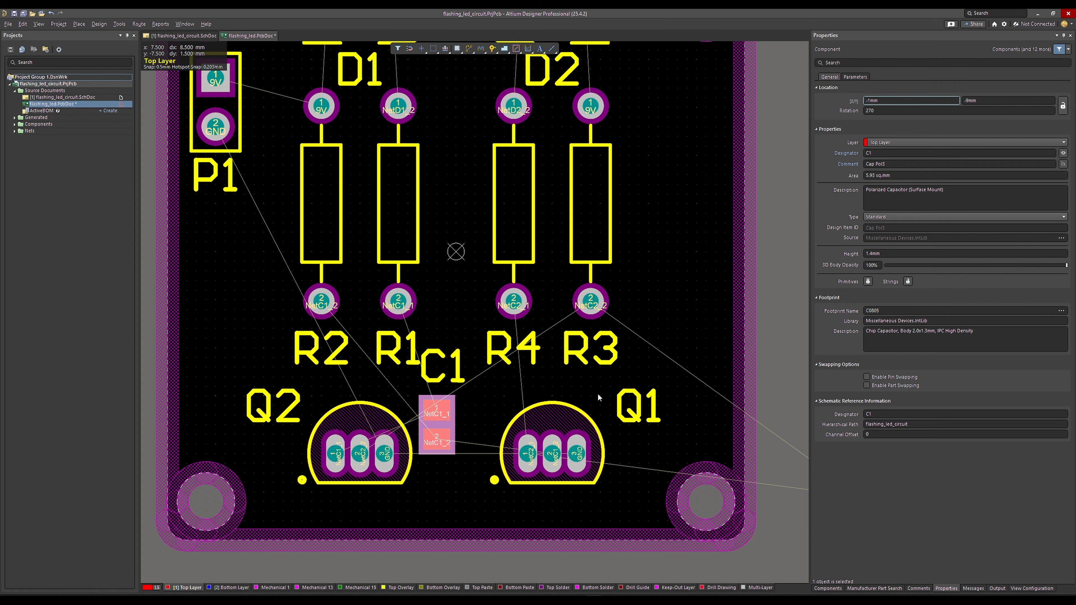
Place C2 directly beside C1 at X 1 mm, Y -9 mm, rotated to 270 degrees.
{"action": "scroll", "coordinate": [674, 427], "scroll_direction": "down", "scroll_amount": 2, "text": "ctrl"}
{"action": "left_click", "coordinate": [719, 470]}
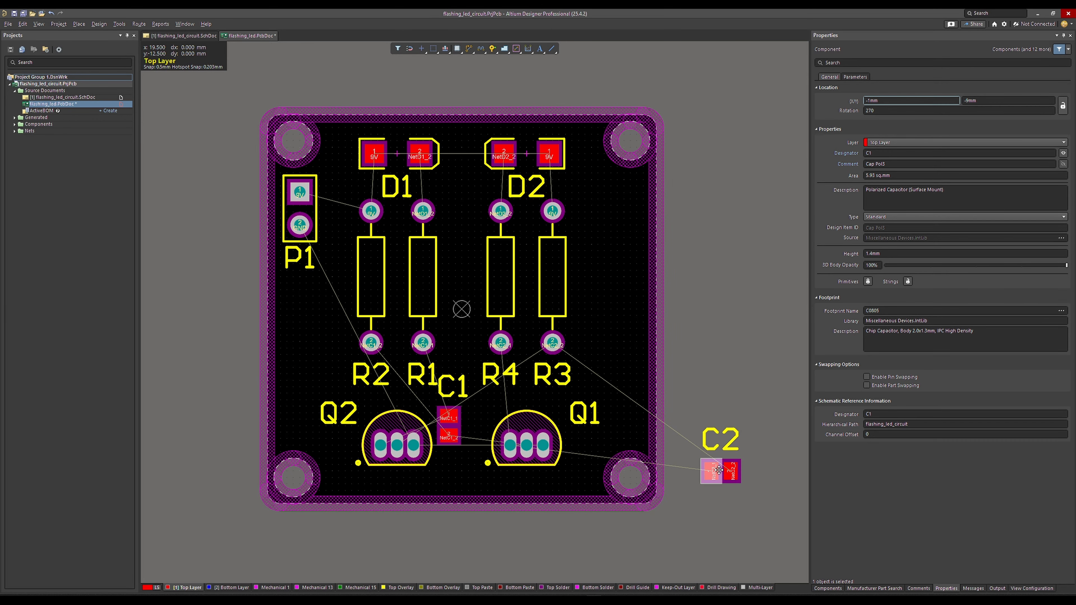
{"action": "left_click_drag", "start_coordinate": [719, 470], "coordinate": [479, 426]}
{"action": "key", "text": "space"}
{"action": "scroll", "coordinate": [479, 426], "scroll_direction": "up", "scroll_amount": 4, "text": "ctrl"}
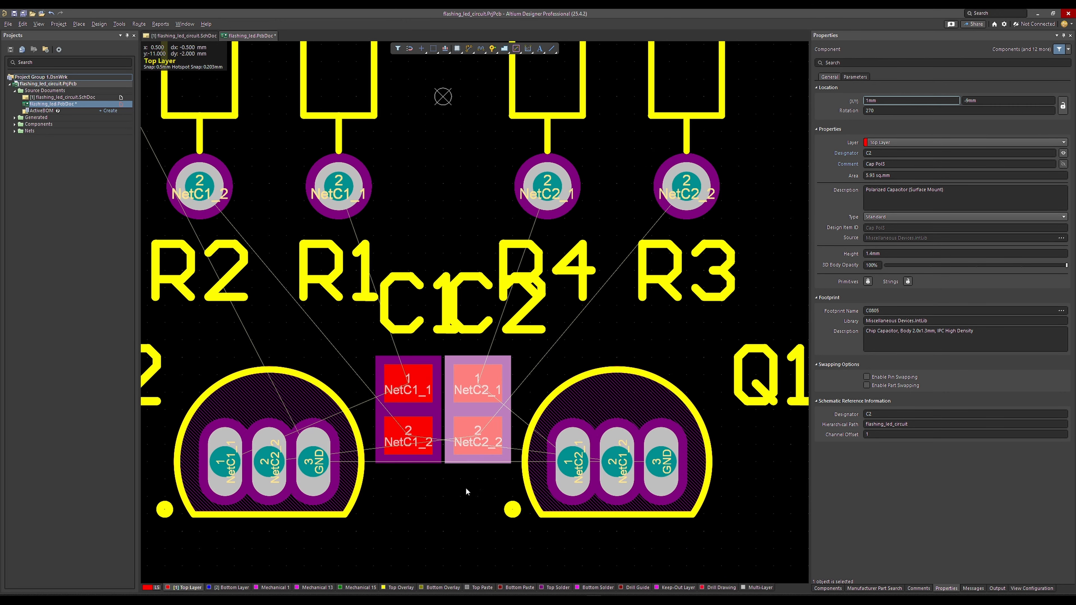
{"action": "left_click", "coordinate": [464, 496]}
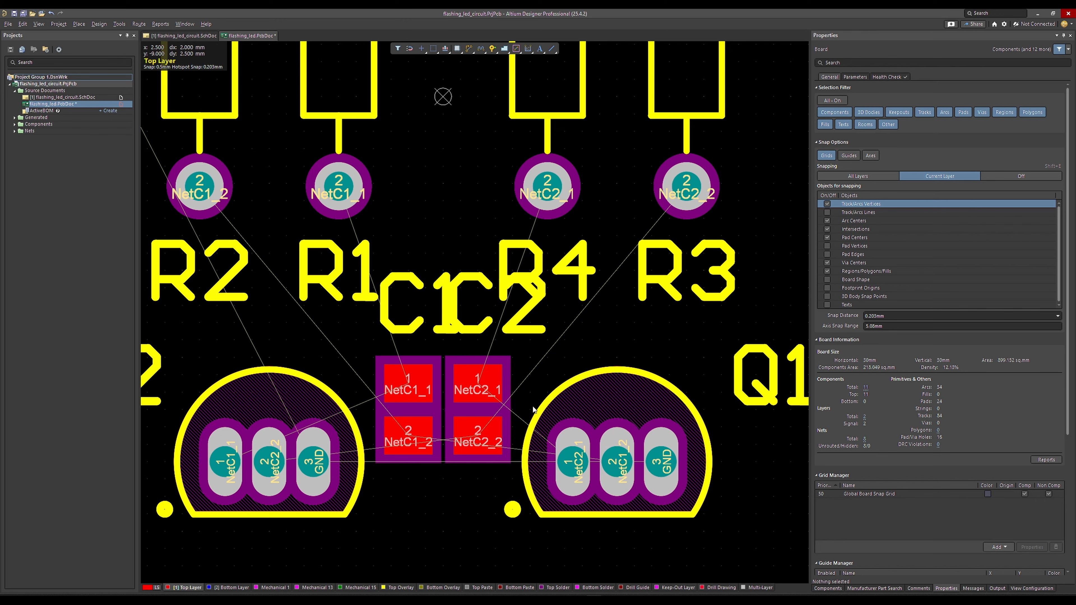
Flip C2 in place to 90 degrees rotation so its NetC2_1 pad faces the board's lower edge.
{"action": "left_click", "coordinate": [479, 405]}
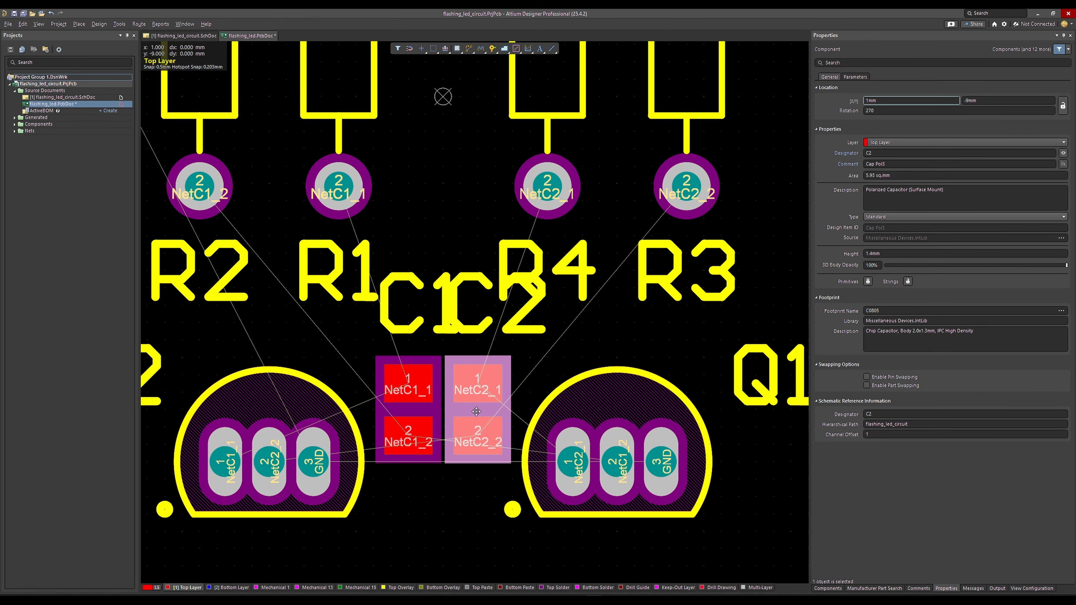
{"action": "key", "text": "space"}
{"action": "left_click_drag", "start_coordinate": [478, 408], "coordinate": [477, 409]}
{"action": "key", "text": "space"}
{"action": "left_click", "coordinate": [478, 409]}
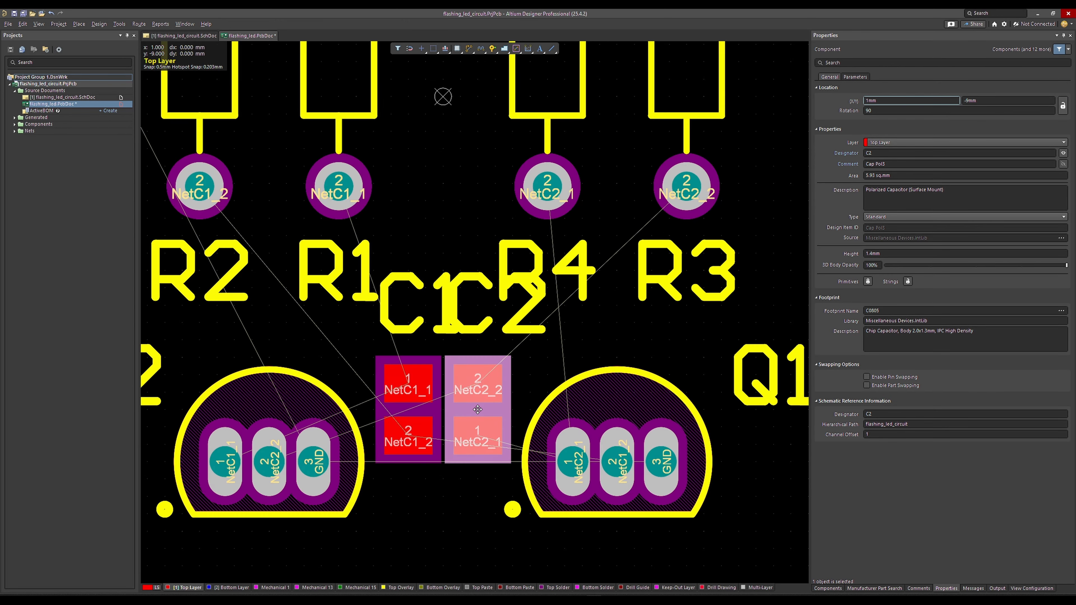
{"action": "scroll", "coordinate": [478, 409], "scroll_direction": "down", "scroll_amount": 5, "text": "ctrl"}
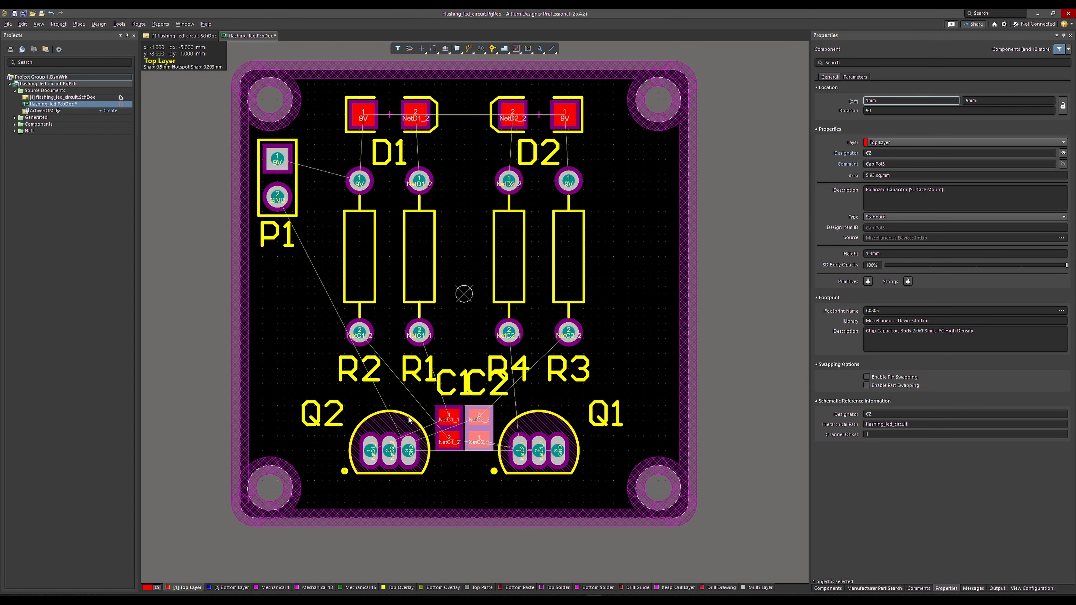
Try Q2 at 90 degrees rotation and turn it back to 270 degrees.
{"action": "left_click_drag", "start_coordinate": [389, 450], "coordinate": [389, 451]}
{"action": "key", "text": "space"}
{"action": "key", "text": "space"}
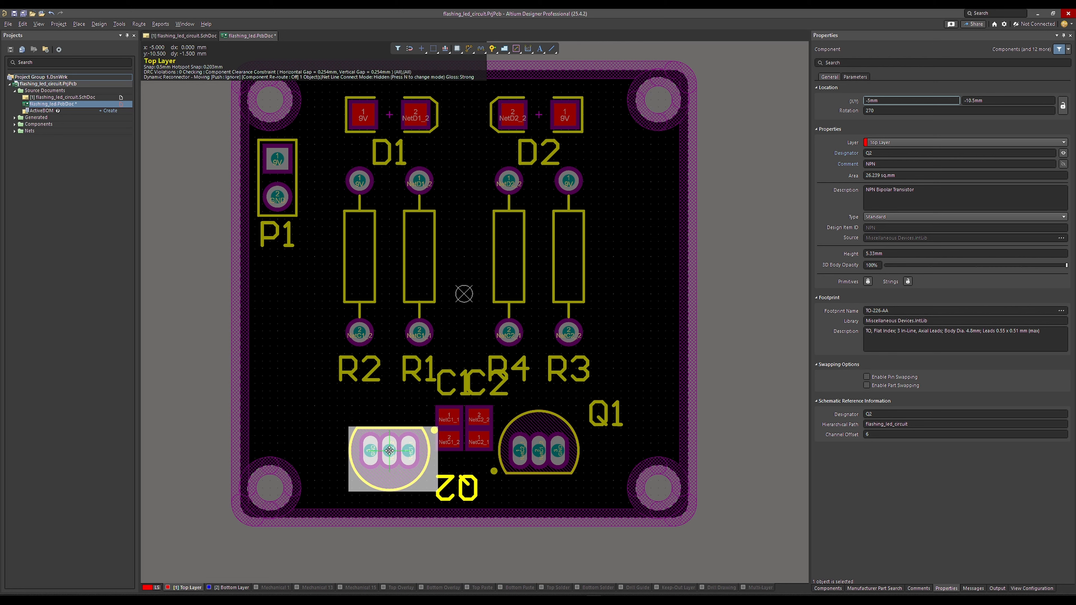
{"action": "left_click", "coordinate": [390, 451]}
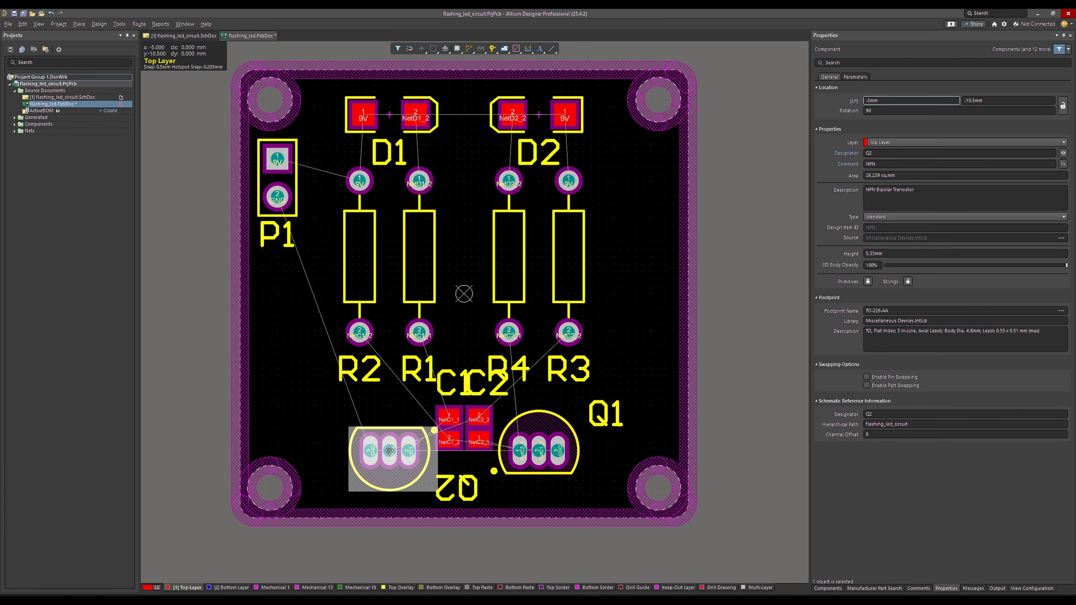
{"action": "left_click_drag", "start_coordinate": [390, 451], "coordinate": [391, 453]}
{"action": "key", "text": "space"}
{"action": "key", "text": "space"}
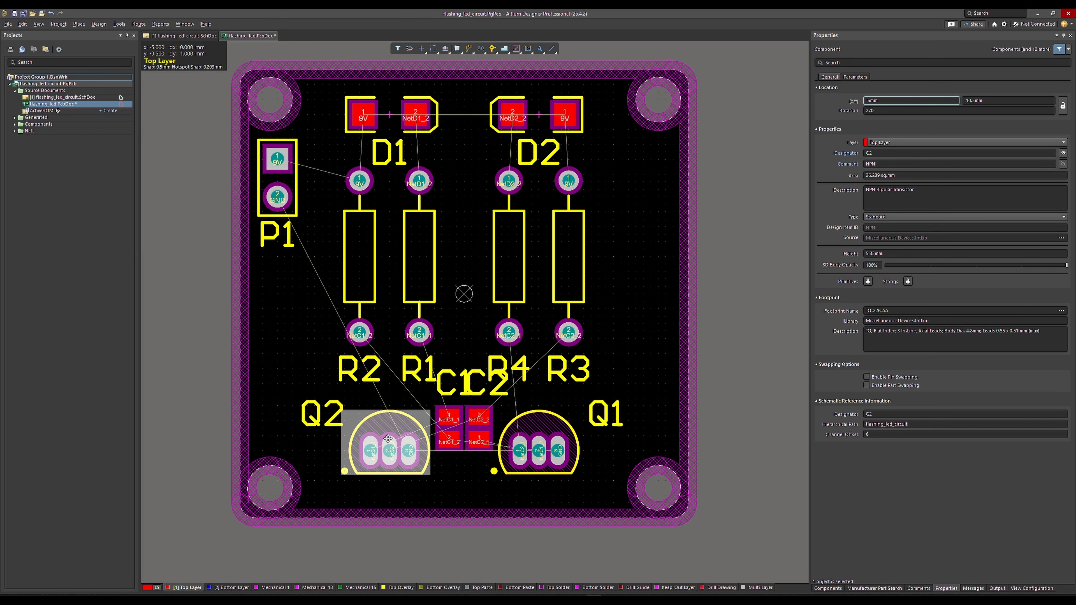
Spread the transistors symmetrically by moving Q2 to X -6.5 mm and setting Q1's X location to 6.5 mm.
{"action": "scroll", "coordinate": [419, 455], "scroll_direction": "left", "scroll_amount": 1}
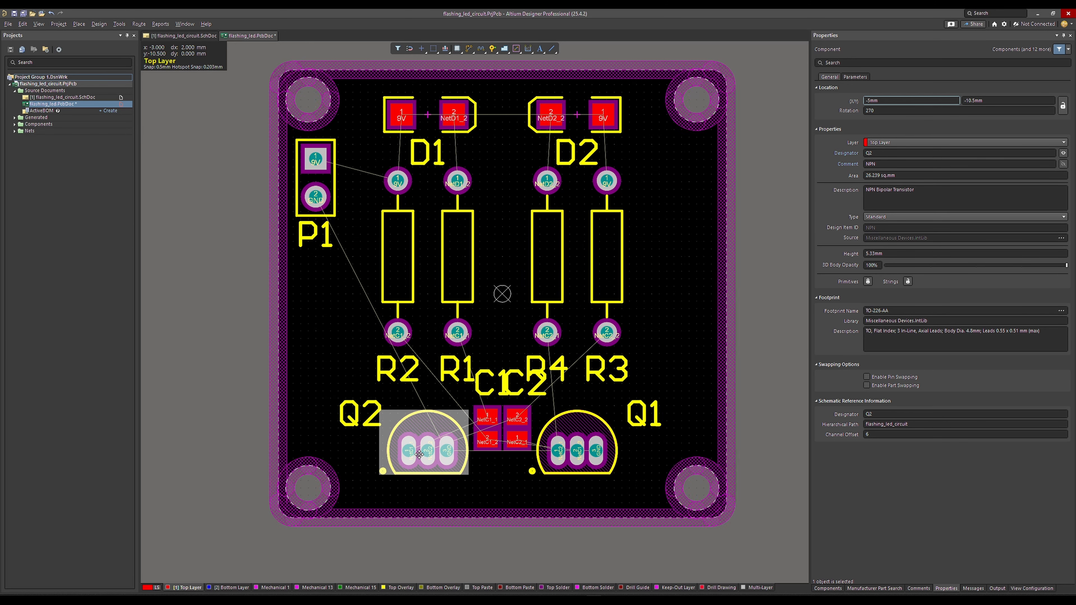
{"action": "left_click_drag", "start_coordinate": [419, 455], "coordinate": [403, 448]}
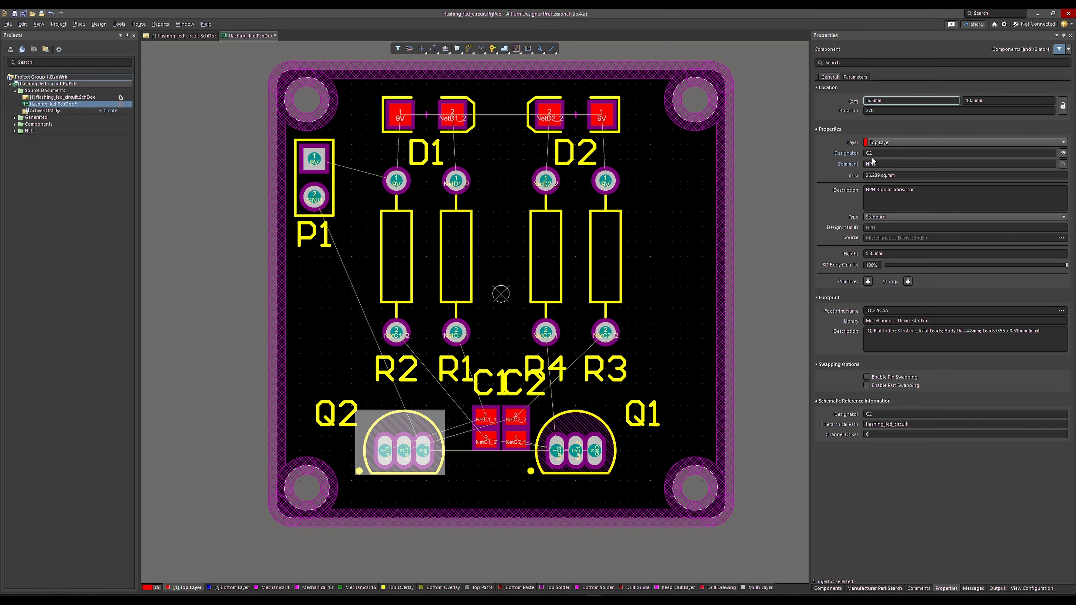
{"action": "left_click", "coordinate": [573, 426]}
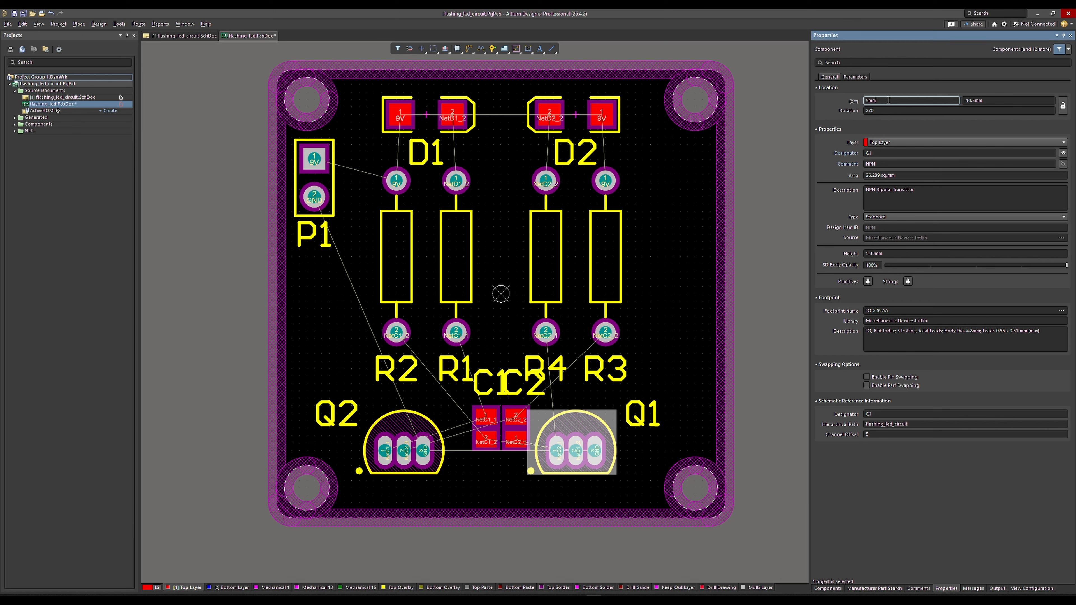
{"action": "double_click", "coordinate": [871, 100]}
{"action": "type", "text": "6.5"}
{"action": "key", "text": "Return"}
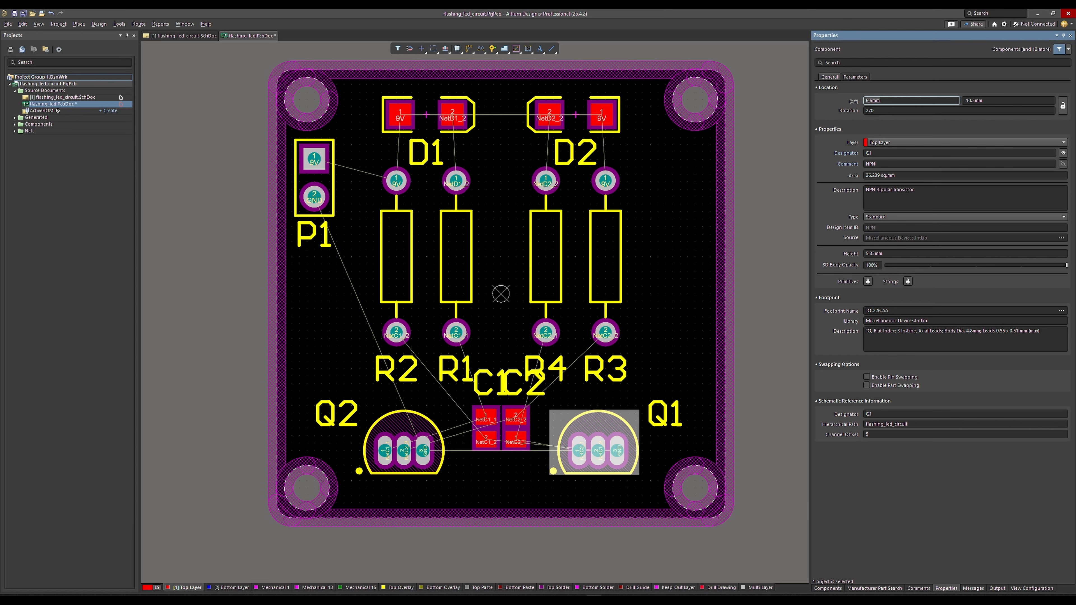
Space the capacitors apart by moving C1 to X -2 mm and setting C2's X location to 2 mm.
{"action": "left_click", "coordinate": [485, 428]}
{"action": "left_click_drag", "start_coordinate": [485, 429], "coordinate": [470, 428]}
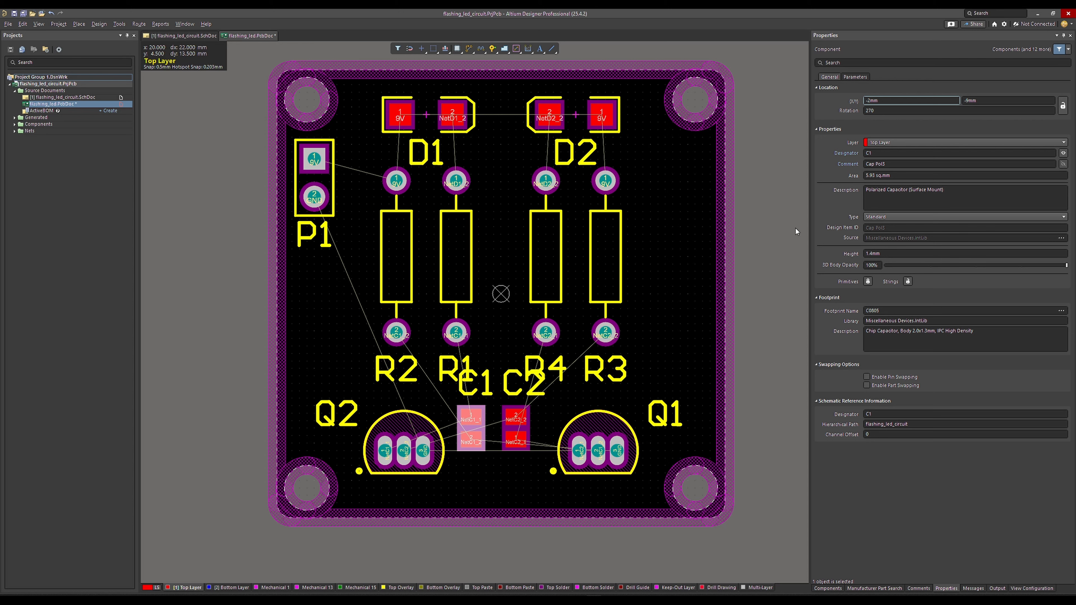
{"action": "left_click", "coordinate": [517, 427]}
{"action": "left_click", "coordinate": [895, 102]}
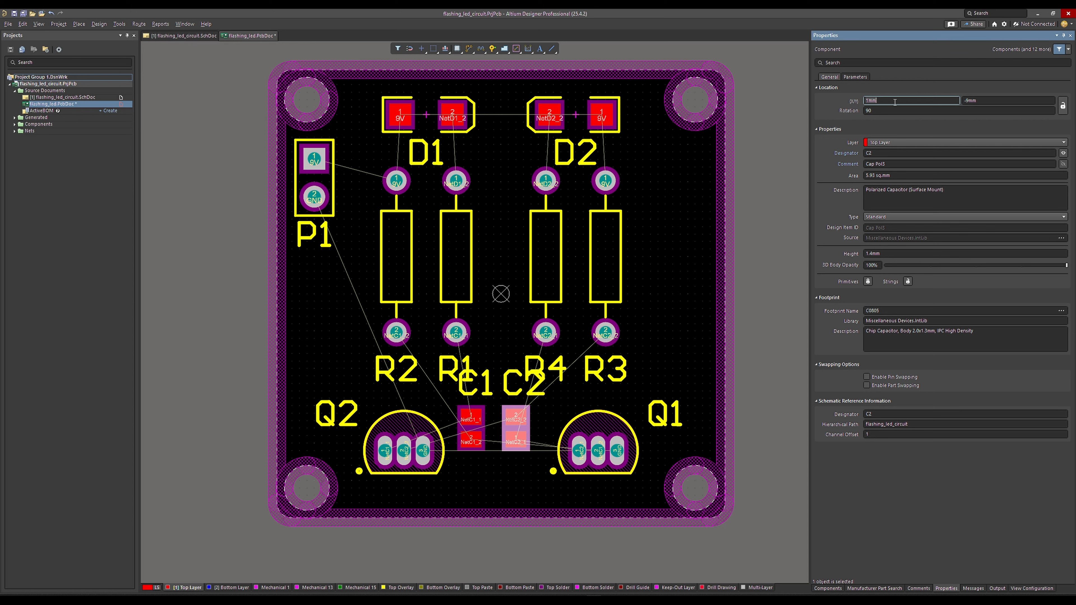
{"action": "key", "text": "ctrl+a"}
{"action": "type", "text": "2mm"}
{"action": "key", "text": "Return"}
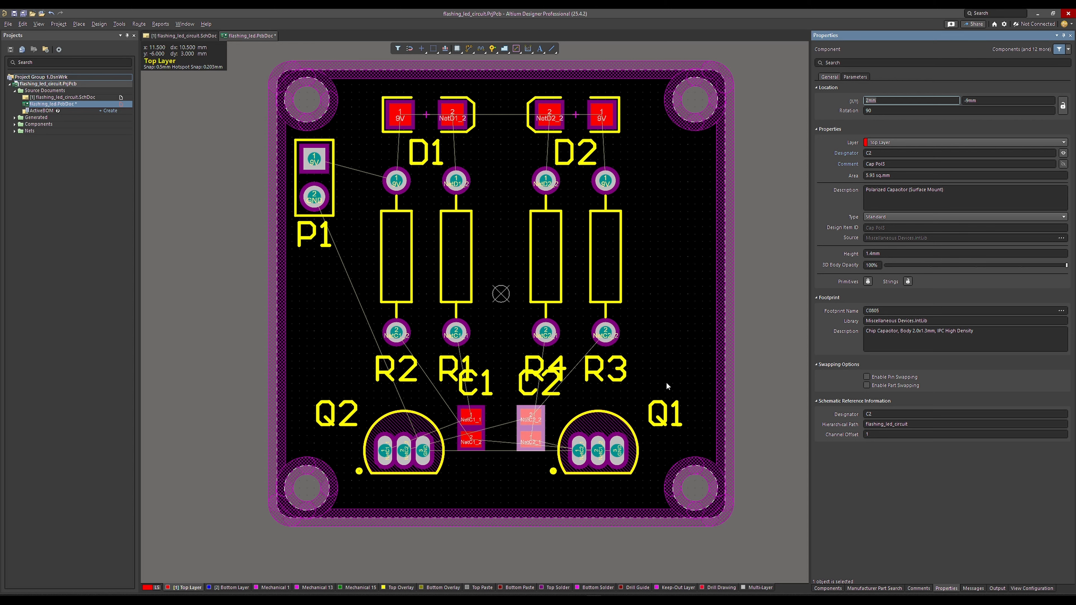
Move the C1 and C2 designator labels beneath their capacitors, between the two transistors.
{"action": "left_click", "coordinate": [473, 479]}
{"action": "left_click_drag", "start_coordinate": [466, 399], "coordinate": [472, 474]}
{"action": "left_click", "coordinate": [524, 395]}
{"action": "left_click_drag", "start_coordinate": [523, 395], "coordinate": [523, 471]}
{"action": "left_click", "coordinate": [574, 484]}
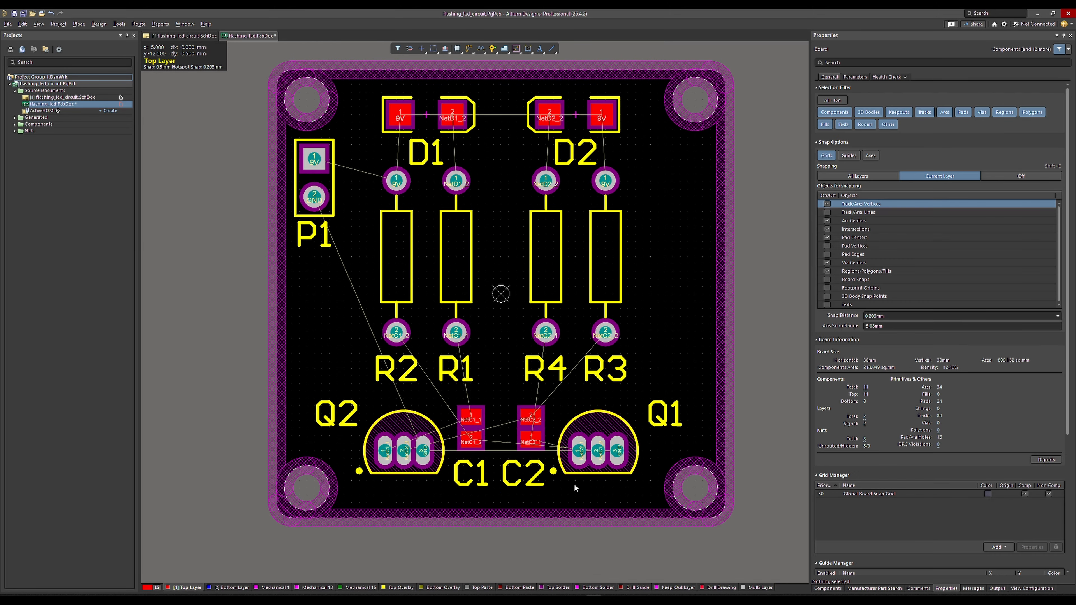
Inspect the component placement in the 3D layout view and return to the 2D layout.
{"action": "mouse_move", "coordinate": [575, 484]}
{"action": "right_mouse_down"}
{"action": "mouse_move", "coordinate": [574, 467]}
{"action": "mouse_move", "coordinate": [570, 491]}
{"action": "right_mouse_up"}
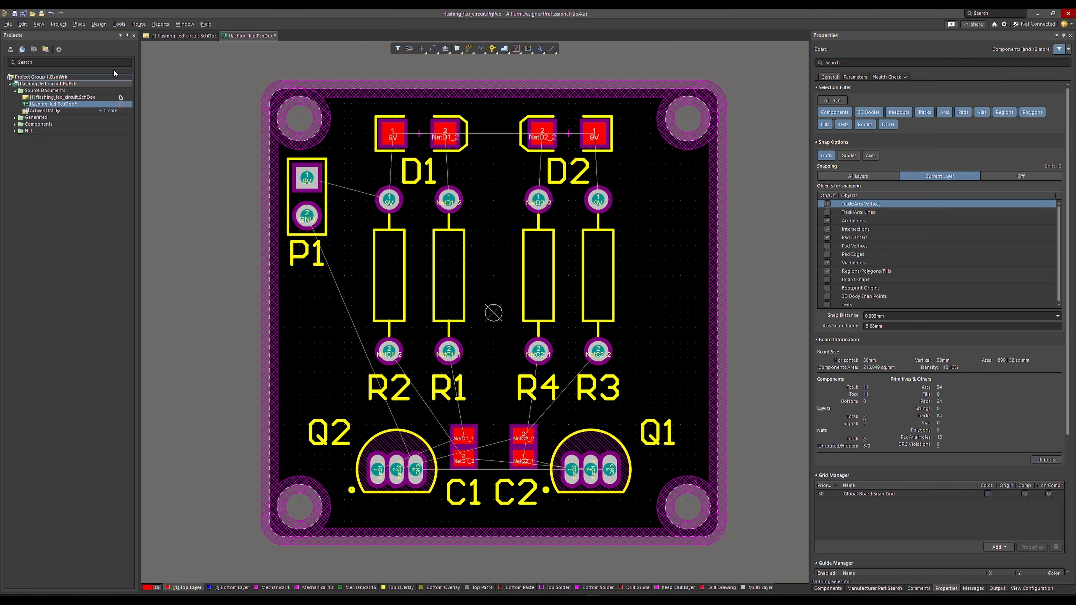
{"action": "left_click", "coordinate": [36, 25]}
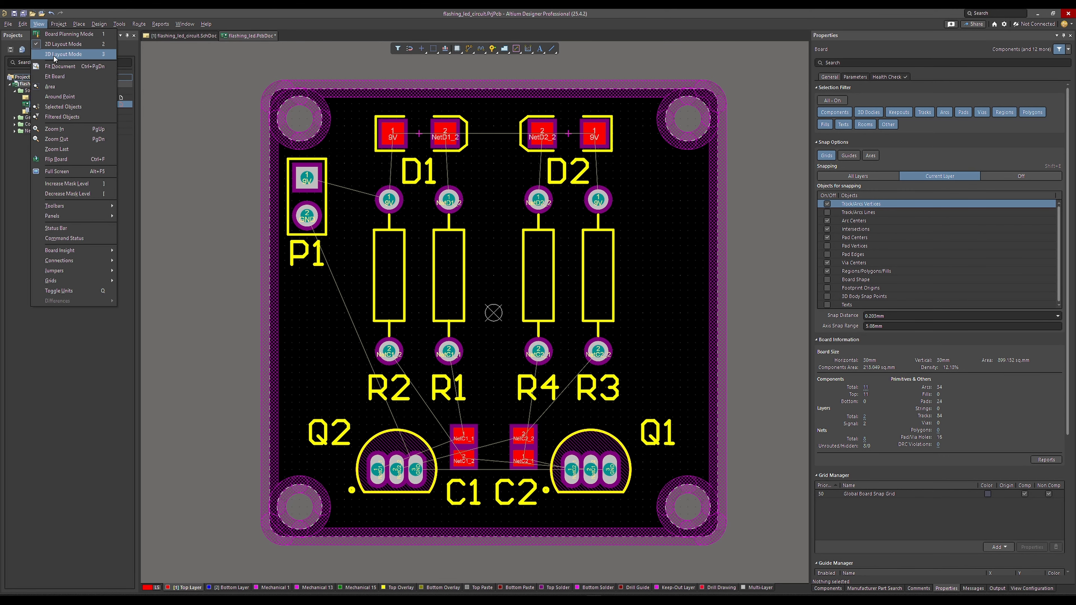
{"action": "left_click", "coordinate": [63, 54]}
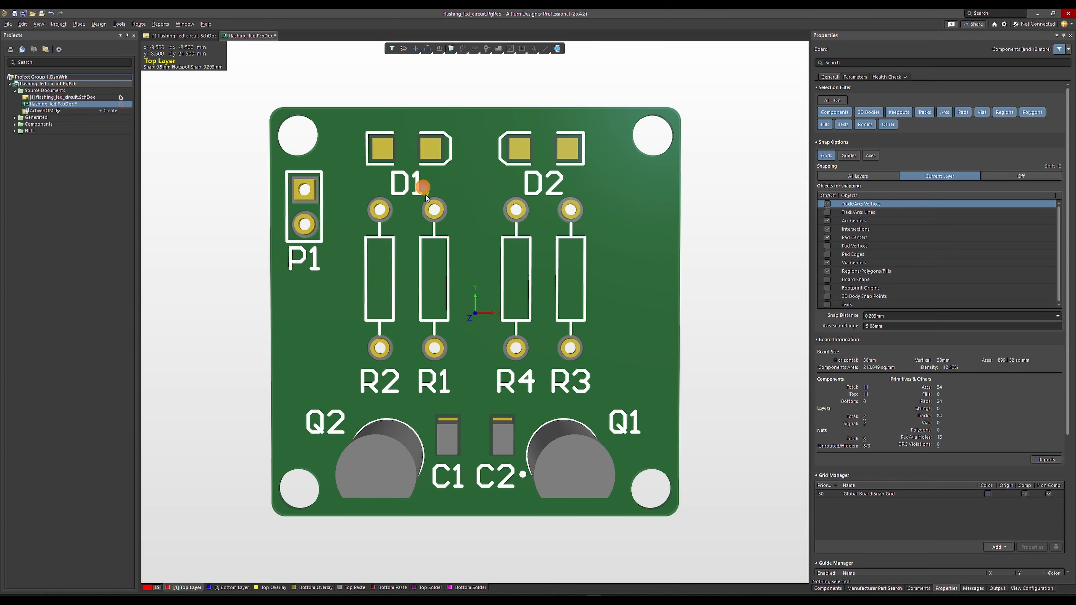
{"action": "right_click_drag", "start_coordinate": [426, 196], "coordinate": [442, 238], "text": "shift"}
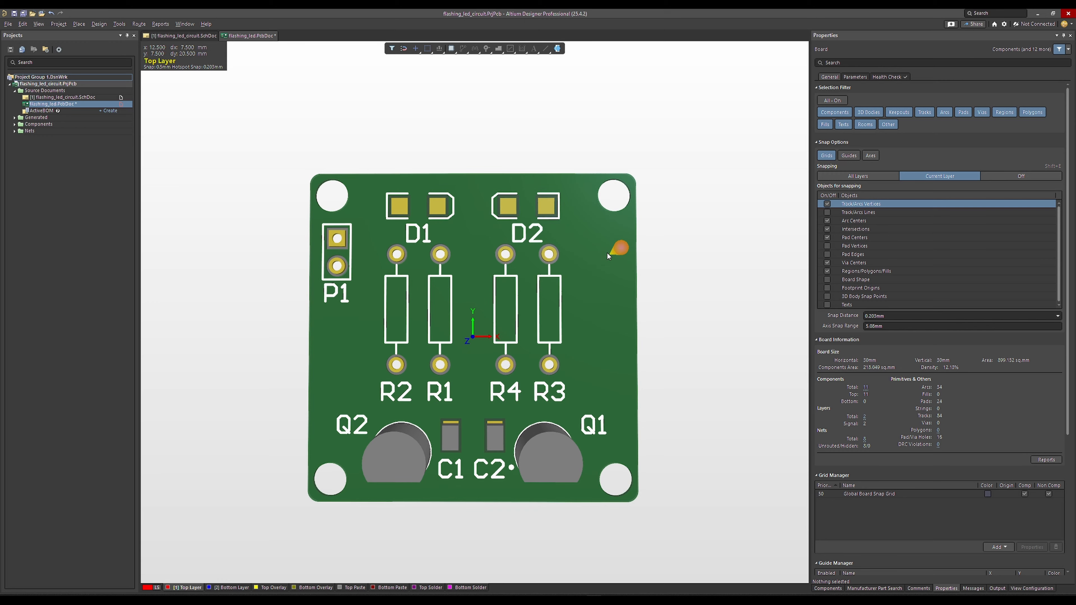
{"action": "right_click_drag", "start_coordinate": [467, 309], "coordinate": [468, 309], "text": "shift"}
{"action": "key", "text": "2"}
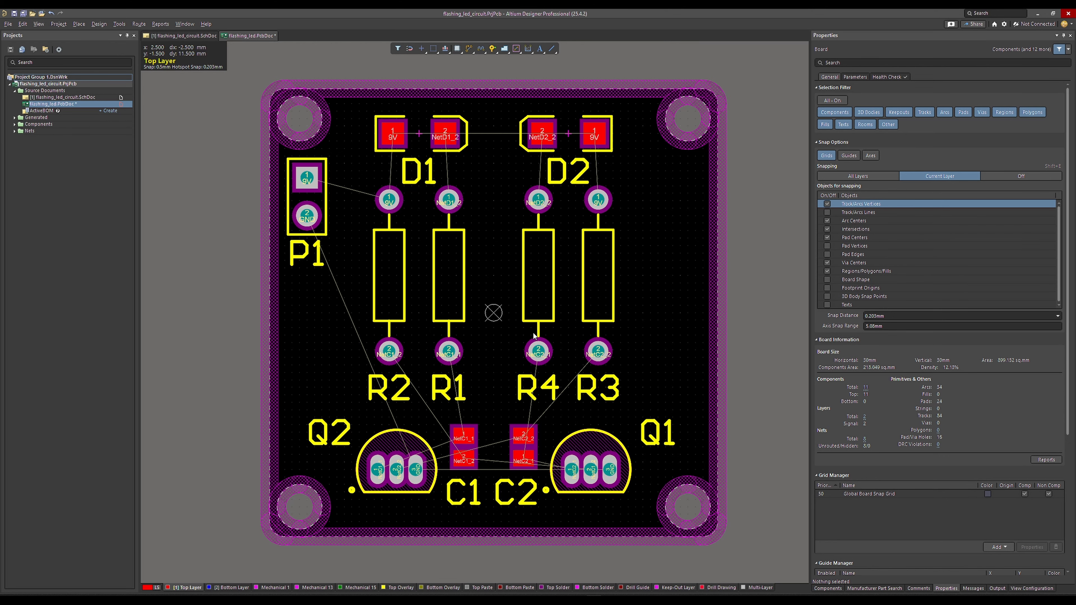
Start an interactive top-layer route from D1's NetD1_2 pad toward R1, using the Track 45 corner style.
{"action": "scroll", "coordinate": [397, 414], "scroll_direction": "up", "scroll_amount": 3, "text": "ctrl"}
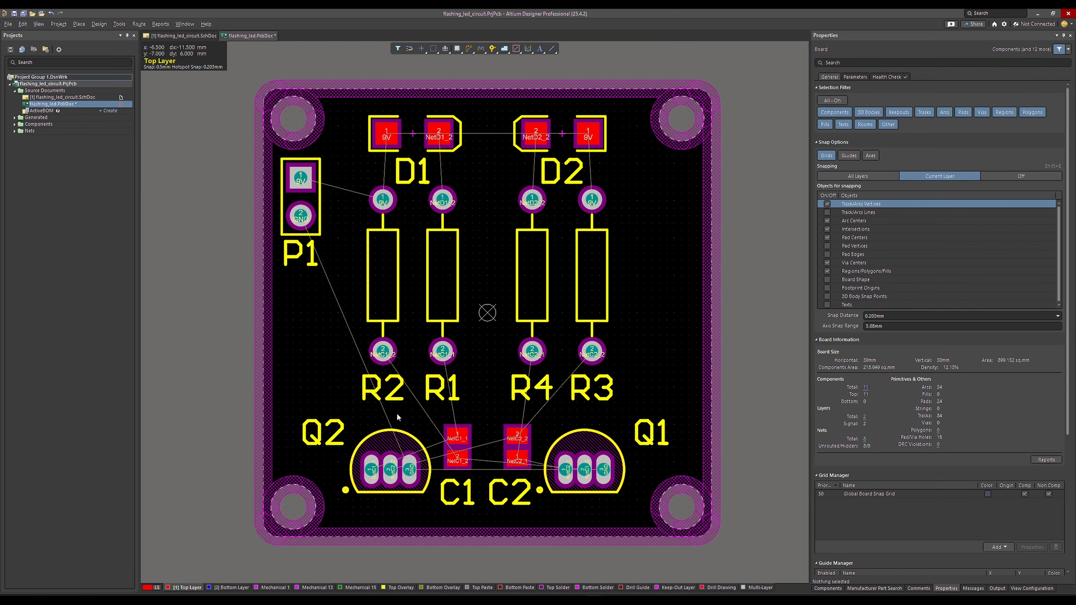
{"action": "scroll", "coordinate": [397, 414], "scroll_direction": "up", "scroll_amount": 1}
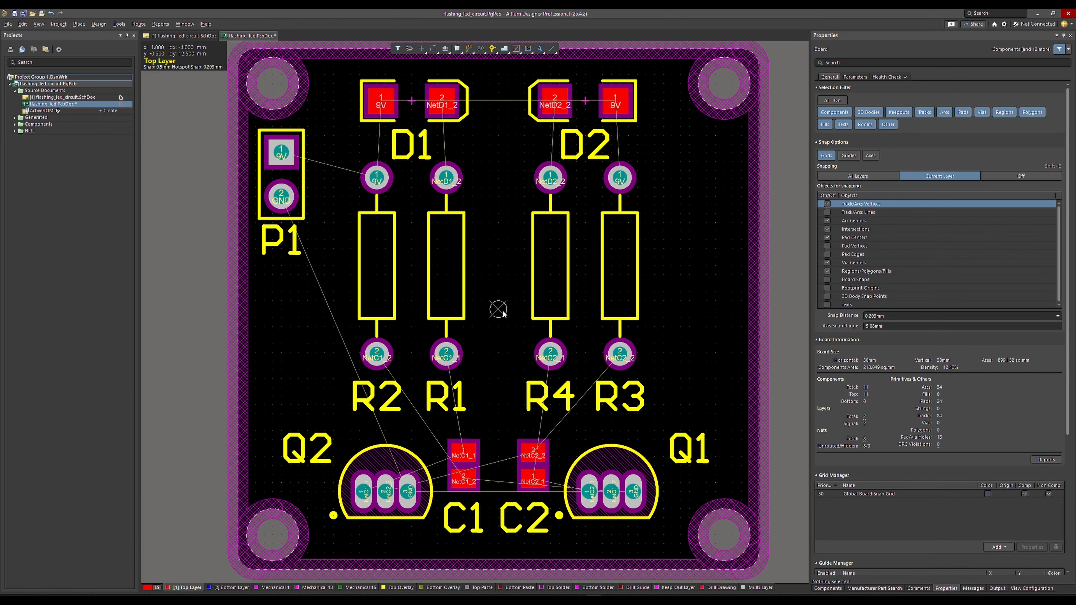
{"action": "scroll", "coordinate": [503, 313], "scroll_direction": "down", "scroll_amount": 1, "text": "ctrl"}
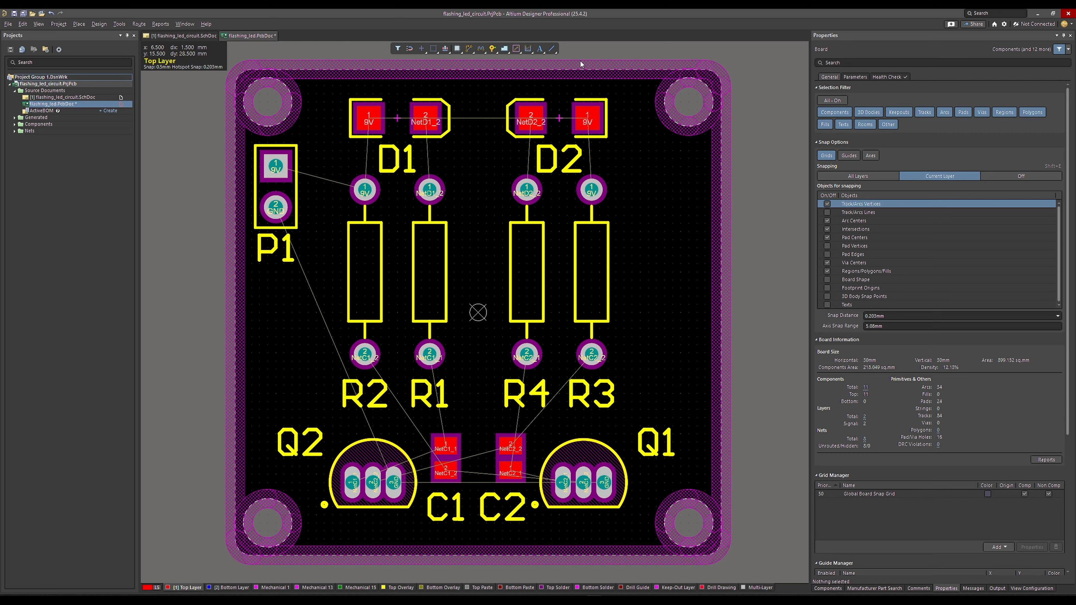
{"action": "right_click", "coordinate": [469, 49]}
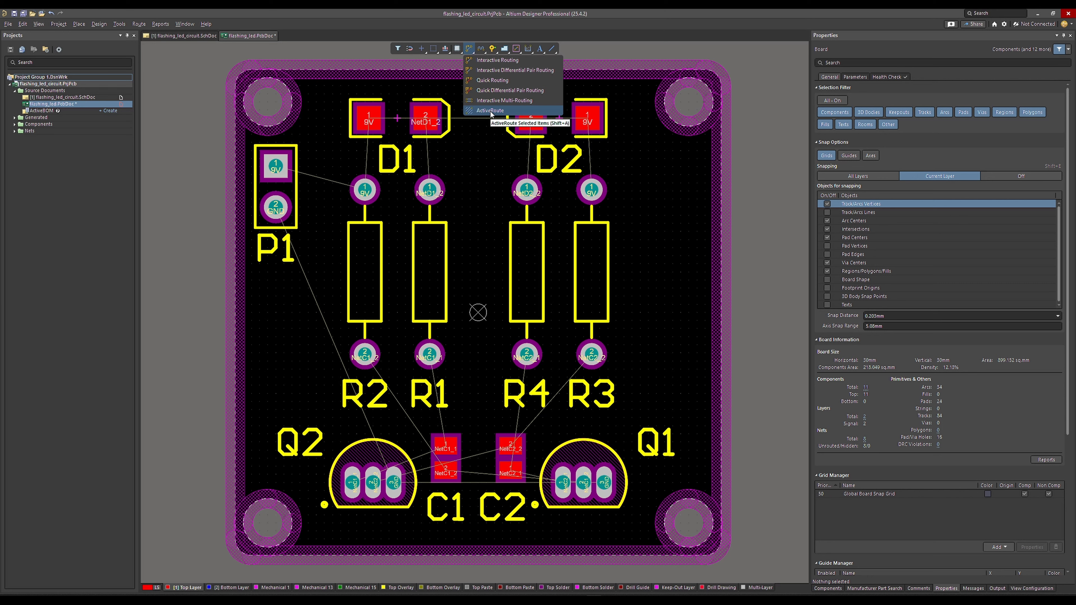
{"action": "left_click", "coordinate": [500, 60]}
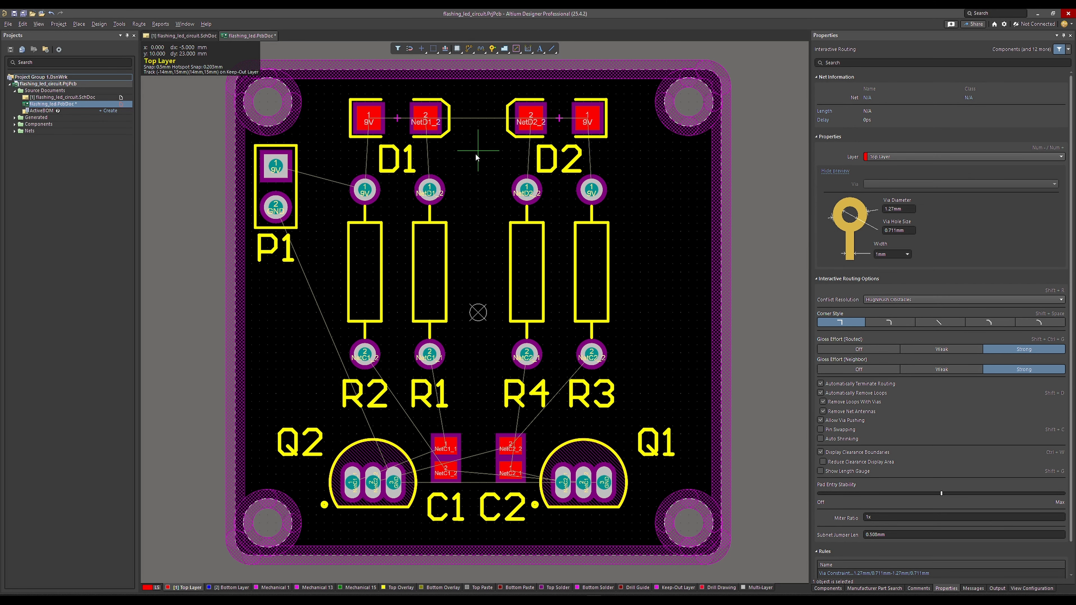
{"action": "scroll", "coordinate": [425, 120], "scroll_direction": "up", "scroll_amount": 1, "text": "ctrl"}
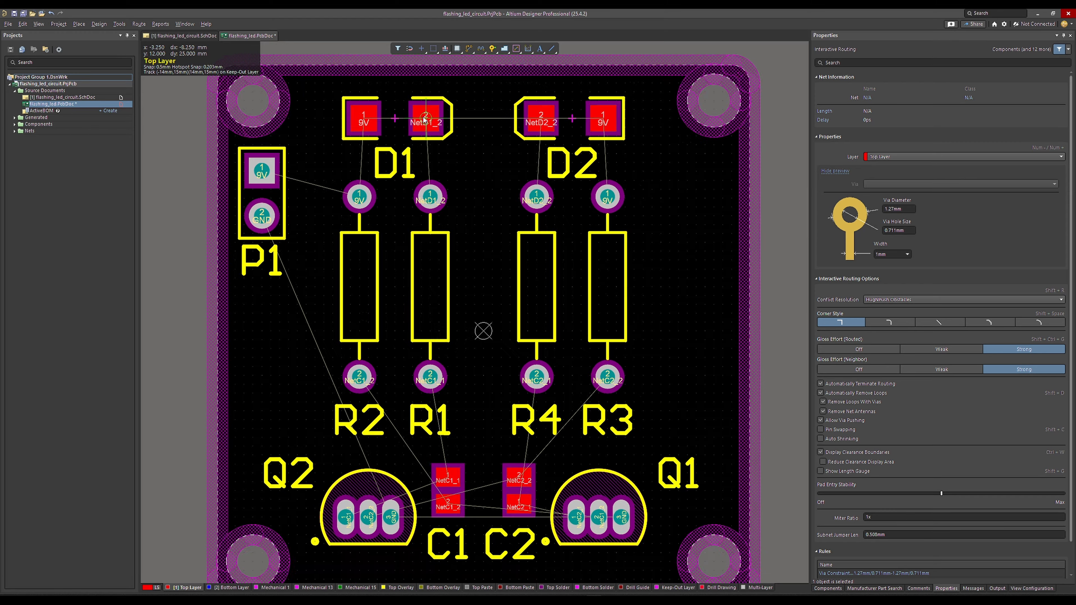
{"action": "left_click", "coordinate": [425, 120]}
{"action": "key", "text": "shift+space"}
{"action": "scroll", "coordinate": [427, 140], "scroll_direction": "up", "scroll_amount": 1, "text": "ctrl"}
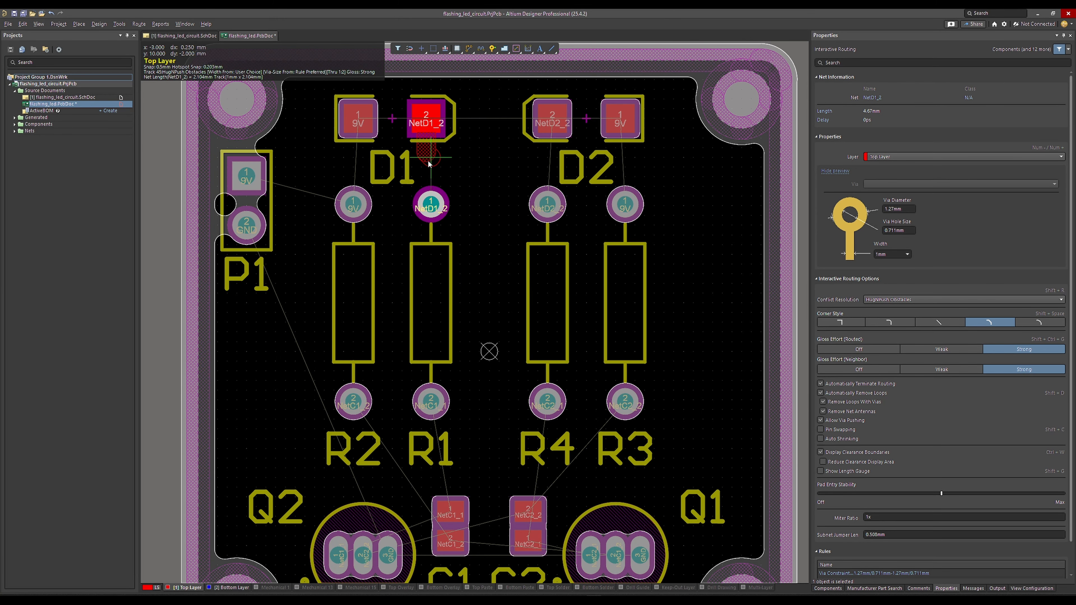
{"action": "scroll", "coordinate": [428, 164], "scroll_direction": "down", "scroll_amount": 1, "text": "ctrl"}
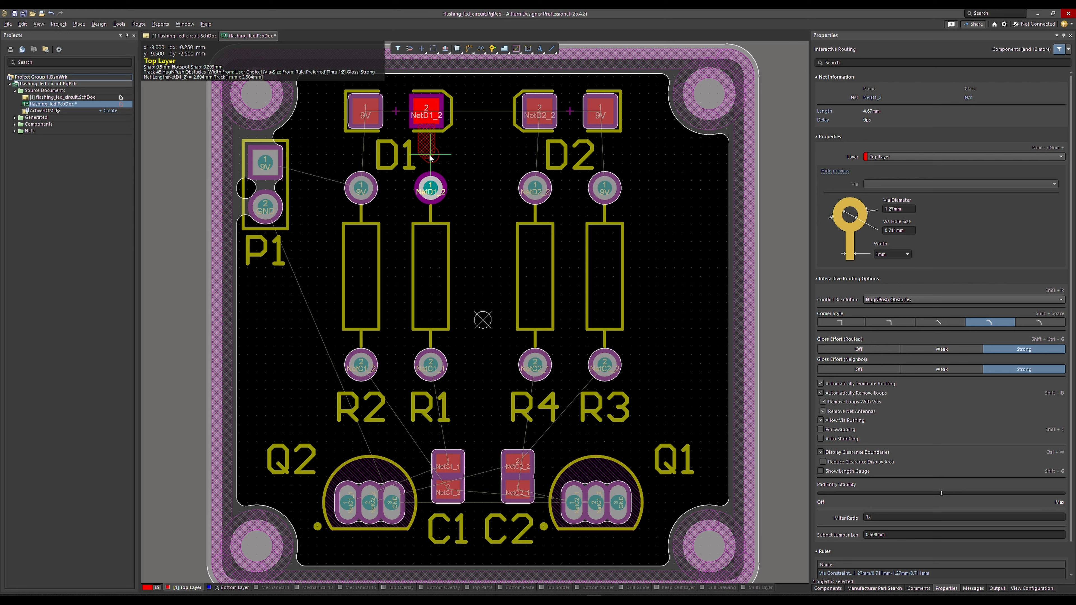
Set the routing track width to 1 mm and cancel the unfinished route from D1 to R1.
{"action": "key", "text": "Tab"}
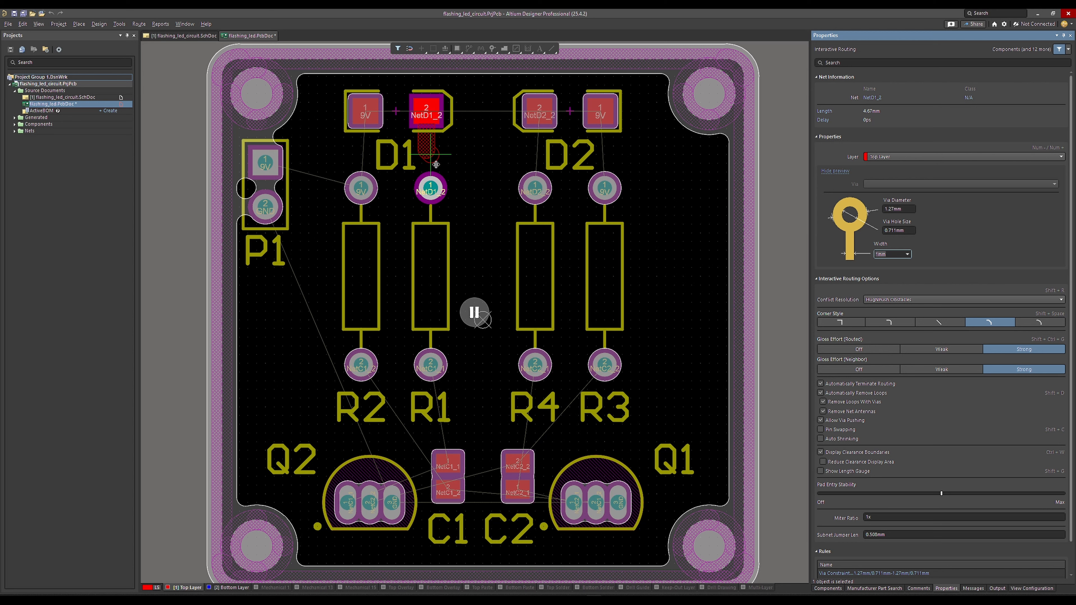
{"action": "left_click", "coordinate": [907, 255]}
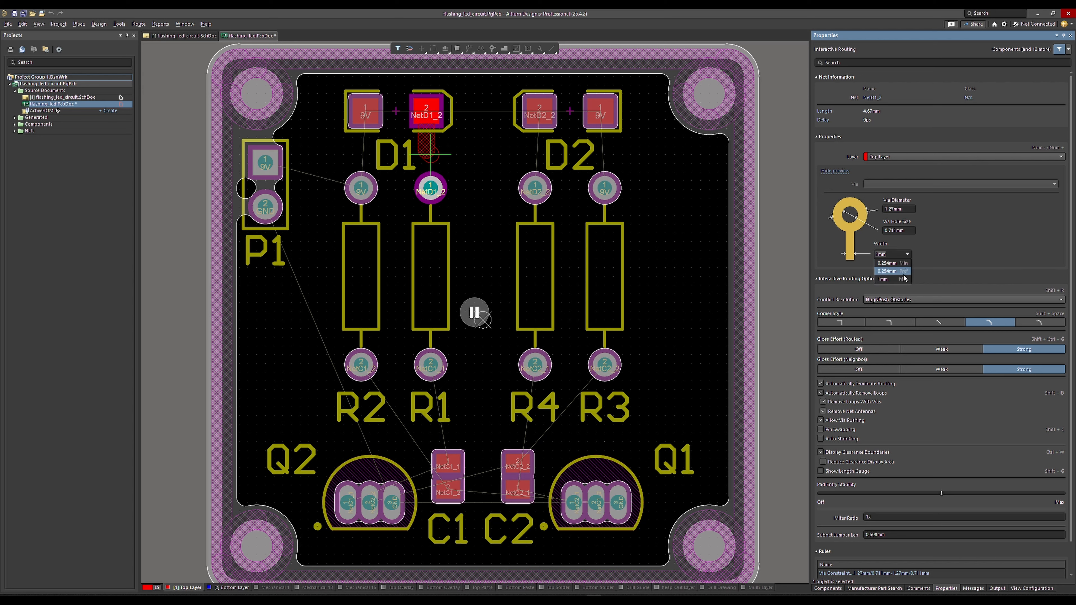
{"action": "left_click", "coordinate": [882, 279]}
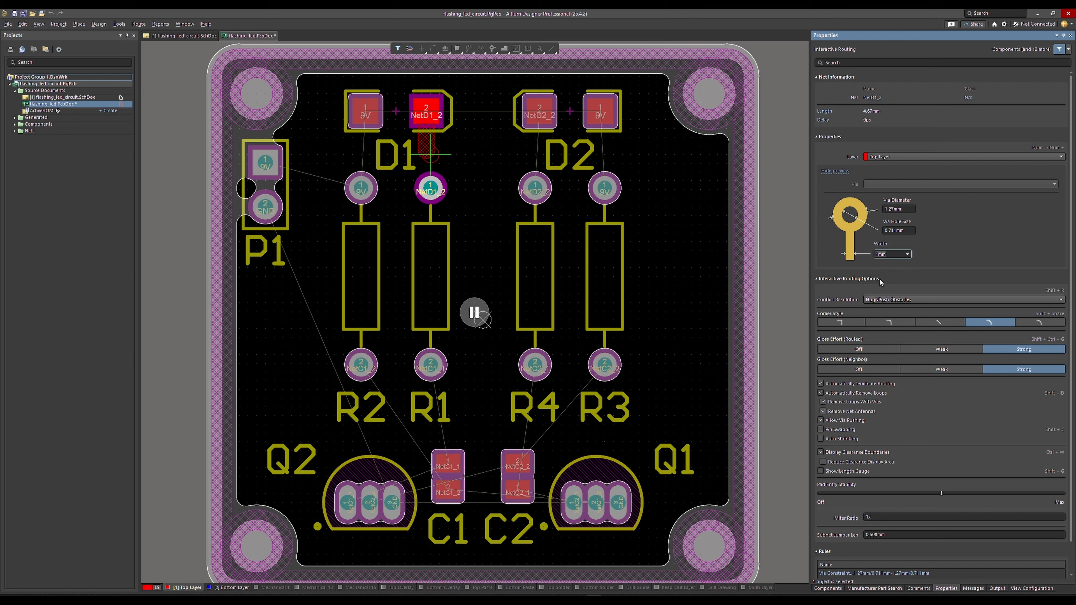
{"action": "key", "text": "Return"}
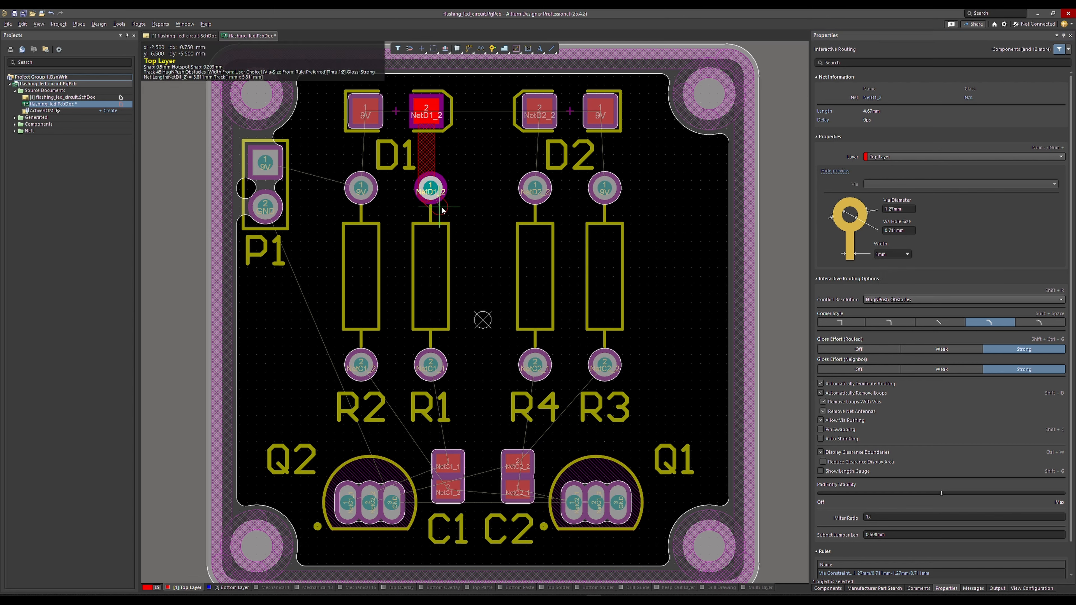
{"action": "right_click", "coordinate": [443, 205]}
{"action": "right_click", "coordinate": [443, 208]}
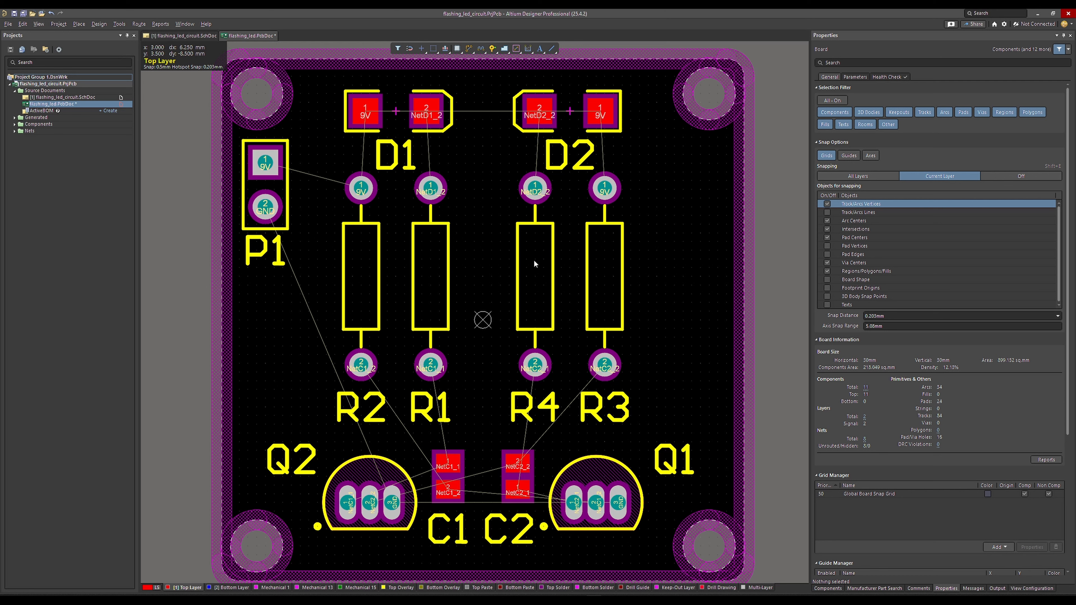
Examine the minimum, preferred and maximum track widths in the routing Width design rule, and apply the rule settings.
{"action": "left_click", "coordinate": [79, 24]}
{"action": "mouse_move", "coordinate": [97, 25]}
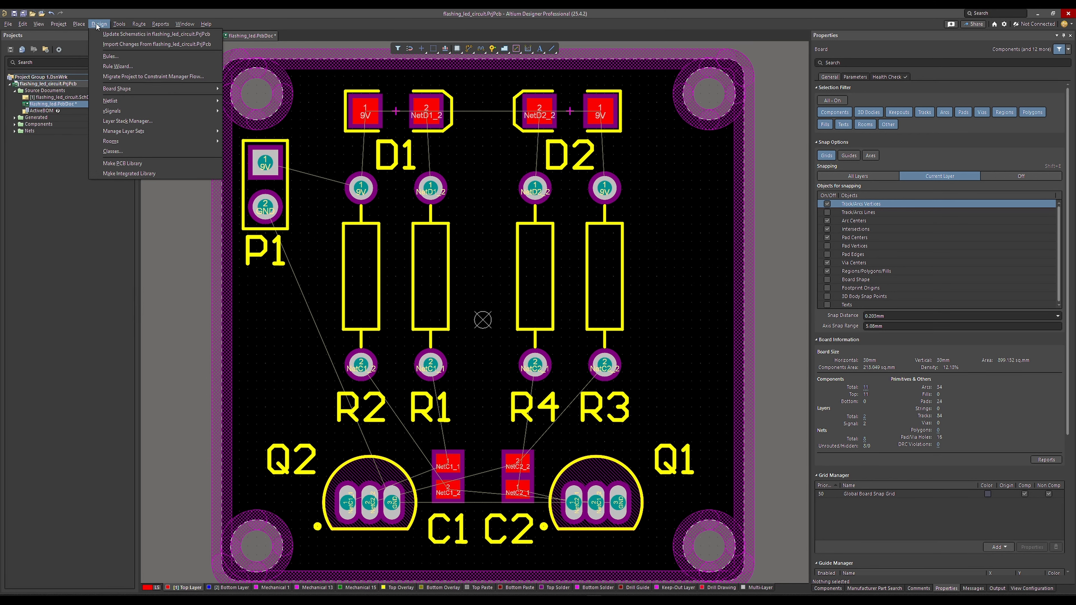
{"action": "left_click", "coordinate": [105, 58]}
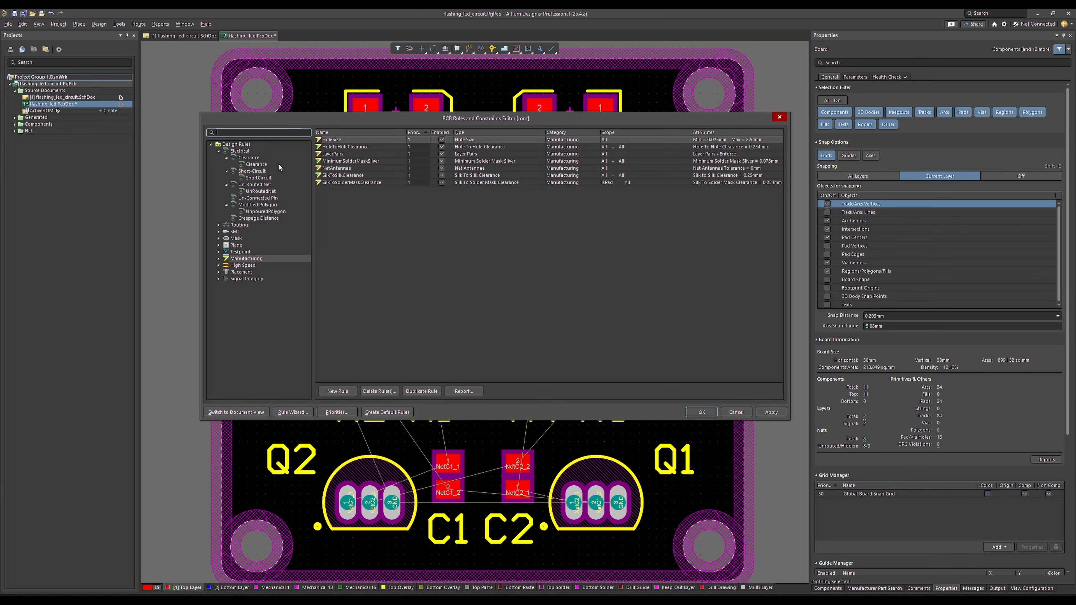
{"action": "left_click", "coordinate": [218, 225]}
{"action": "left_click", "coordinate": [250, 239]}
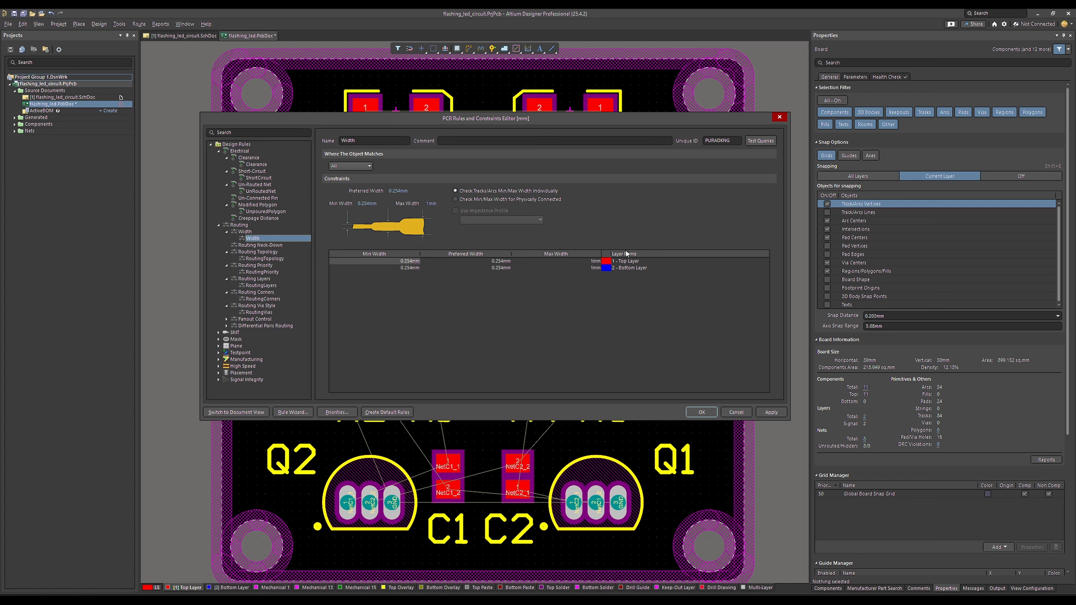
{"action": "left_click", "coordinate": [431, 203]}
{"action": "type", "text": "0.254"}
{"action": "double_click", "coordinate": [431, 203]}
{"action": "left_click", "coordinate": [486, 311]}
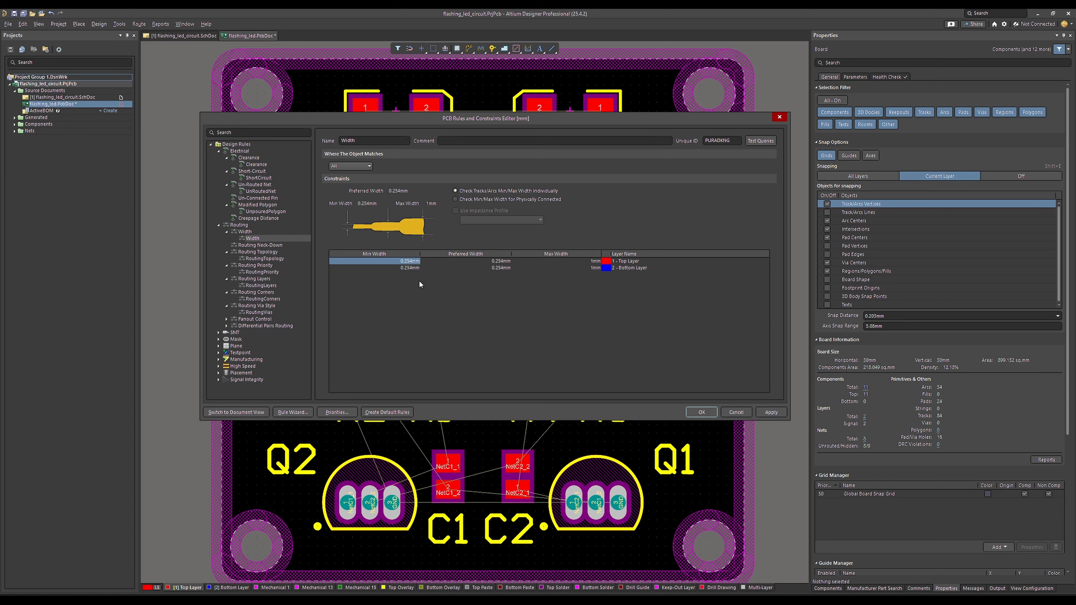
{"action": "left_click", "coordinate": [764, 412]}
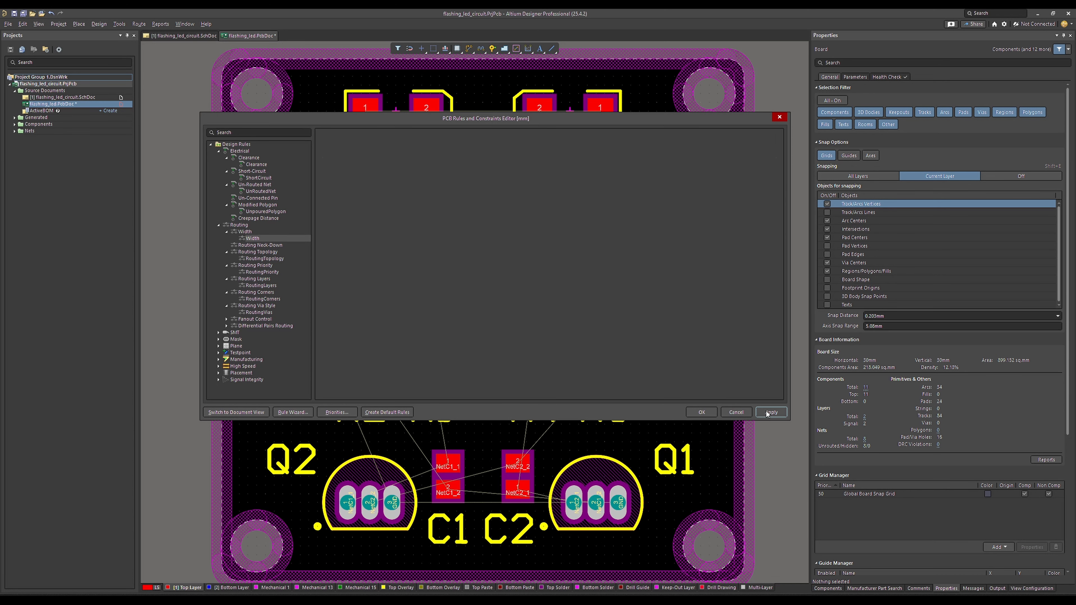
{"action": "left_click", "coordinate": [702, 412]}
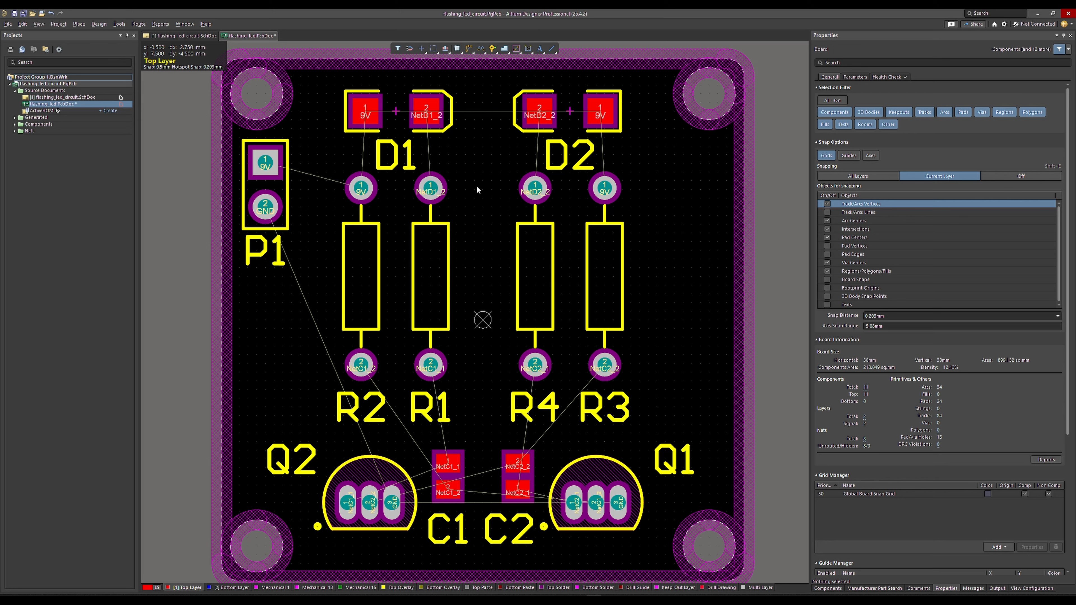
Route a 1 mm top-layer track from D1's NetD1_2 pad to R1's pad 1.
{"action": "key", "text": "ctrl+w"}
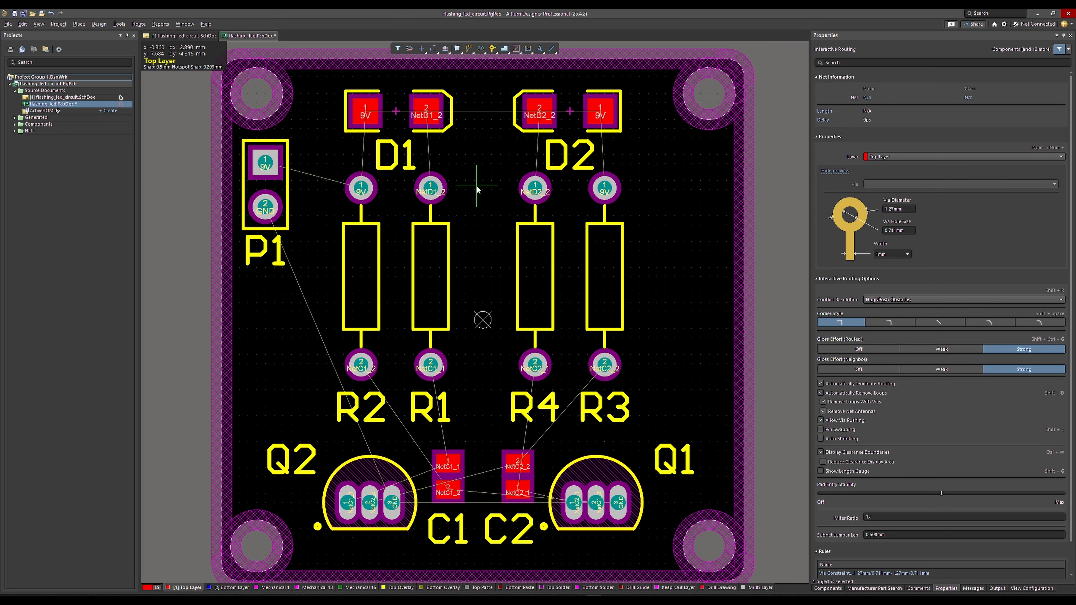
{"action": "left_click", "coordinate": [427, 111]}
{"action": "left_click", "coordinate": [429, 144]}
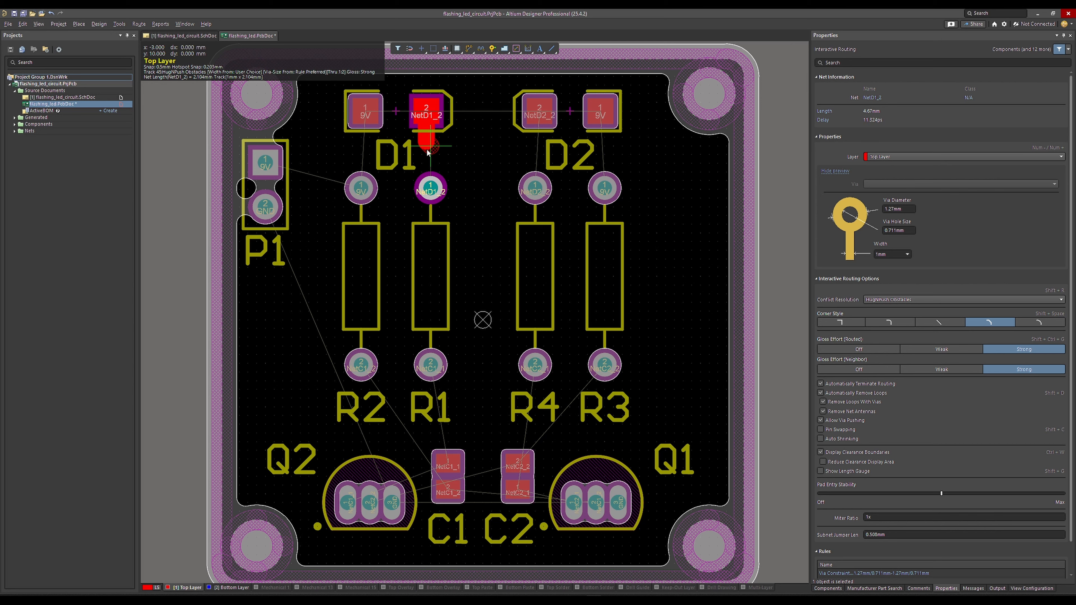
{"action": "left_click", "coordinate": [431, 189]}
Route a matching 1 mm track from D2's NetD2_2 pad to R4's pad 1.
{"action": "left_click", "coordinate": [540, 114]}
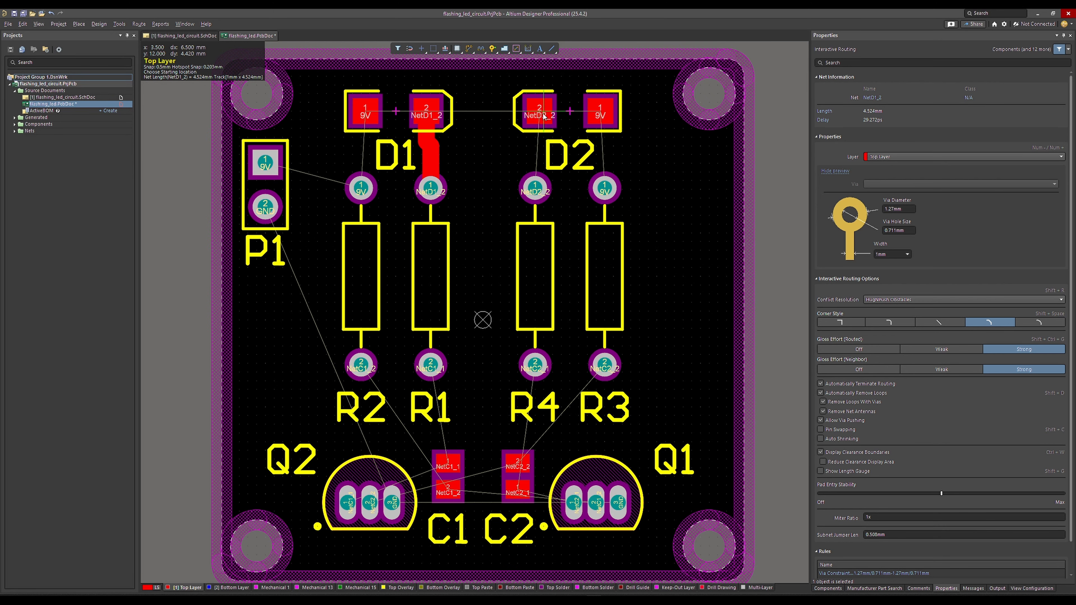
{"action": "left_click", "coordinate": [540, 145]}
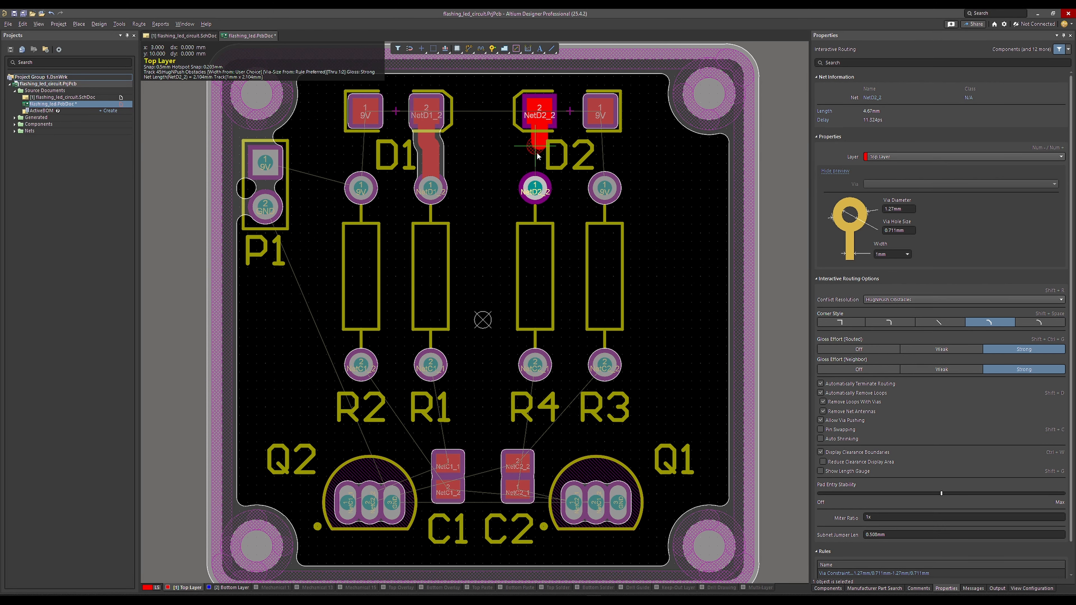
{"action": "left_click", "coordinate": [536, 190]}
Route the 9V net from P1's pad 1 across the upper resistor bodies to R3's pad 1, continuing to D2's 9V pad.
{"action": "scroll", "coordinate": [447, 354], "scroll_direction": "up", "scroll_amount": 3, "text": "ctrl"}
{"action": "scroll", "coordinate": [445, 284], "scroll_direction": "down", "scroll_amount": 4, "text": "ctrl"}
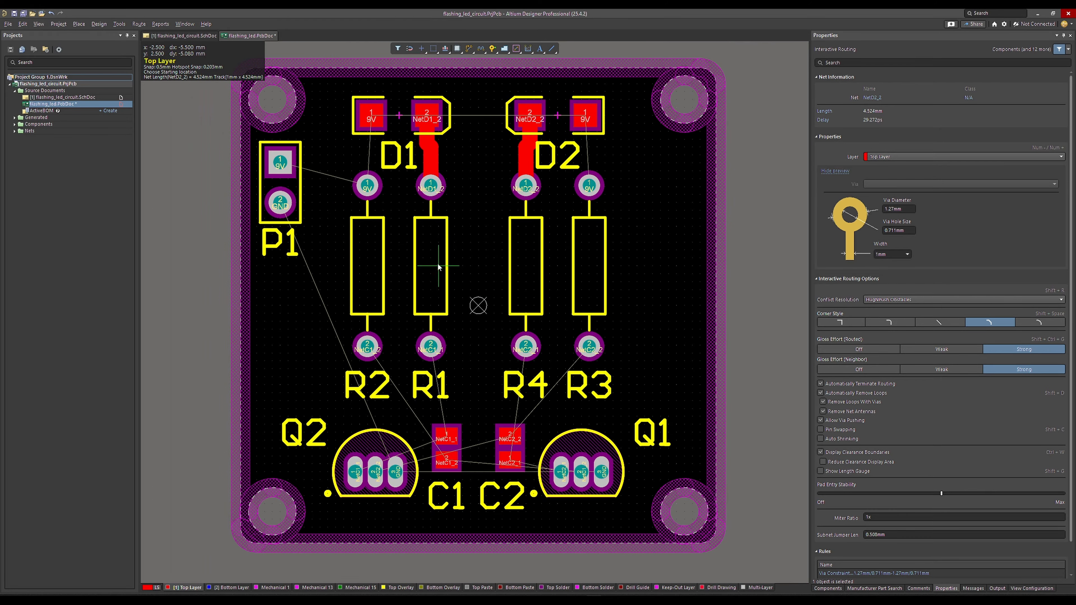
{"action": "scroll", "coordinate": [338, 195], "scroll_direction": "up", "scroll_amount": 2, "text": "ctrl"}
{"action": "scroll", "coordinate": [303, 182], "scroll_direction": "up", "scroll_amount": 1, "text": "ctrl"}
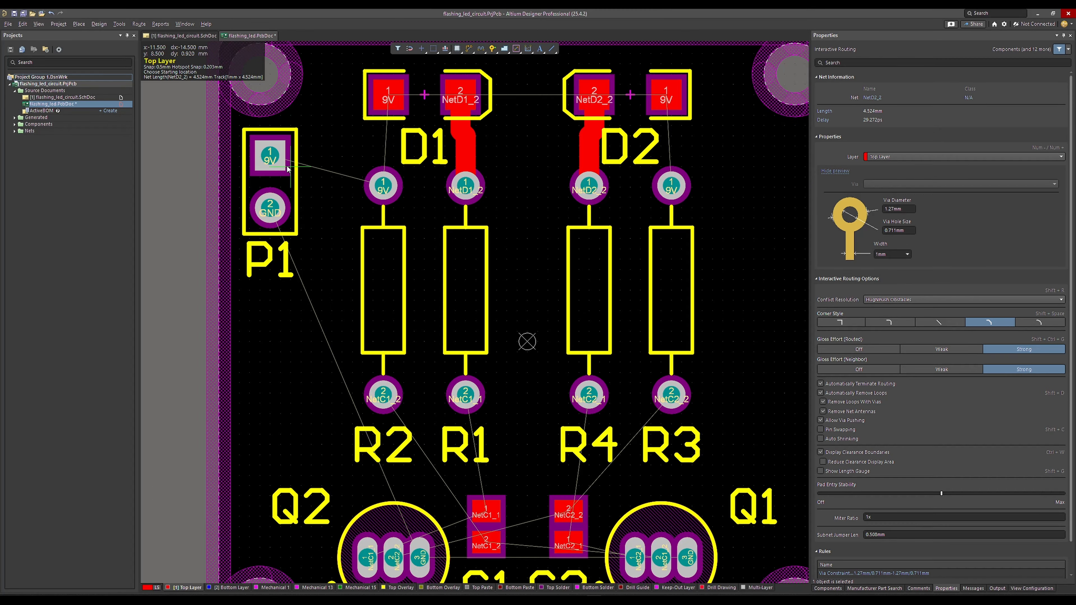
{"action": "left_click", "coordinate": [269, 157]}
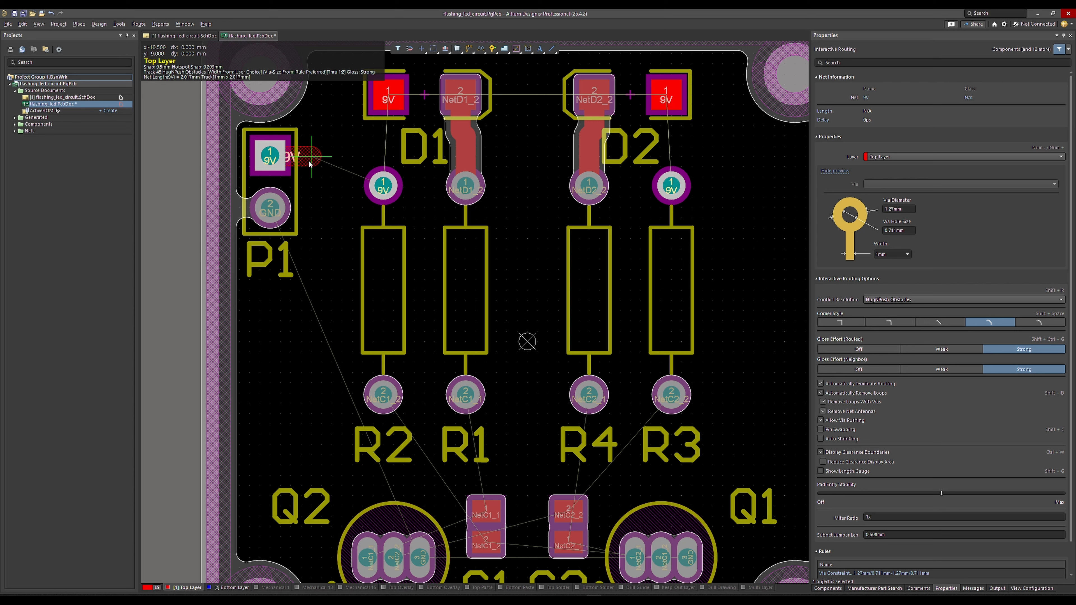
{"action": "left_click", "coordinate": [315, 156]}
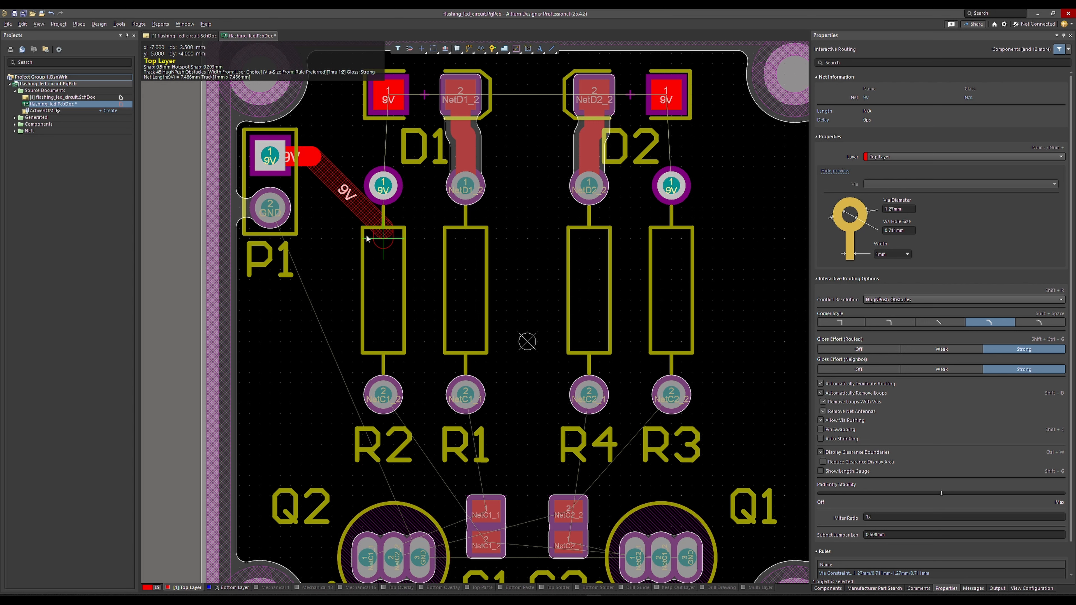
{"action": "key", "text": "BackSpace"}
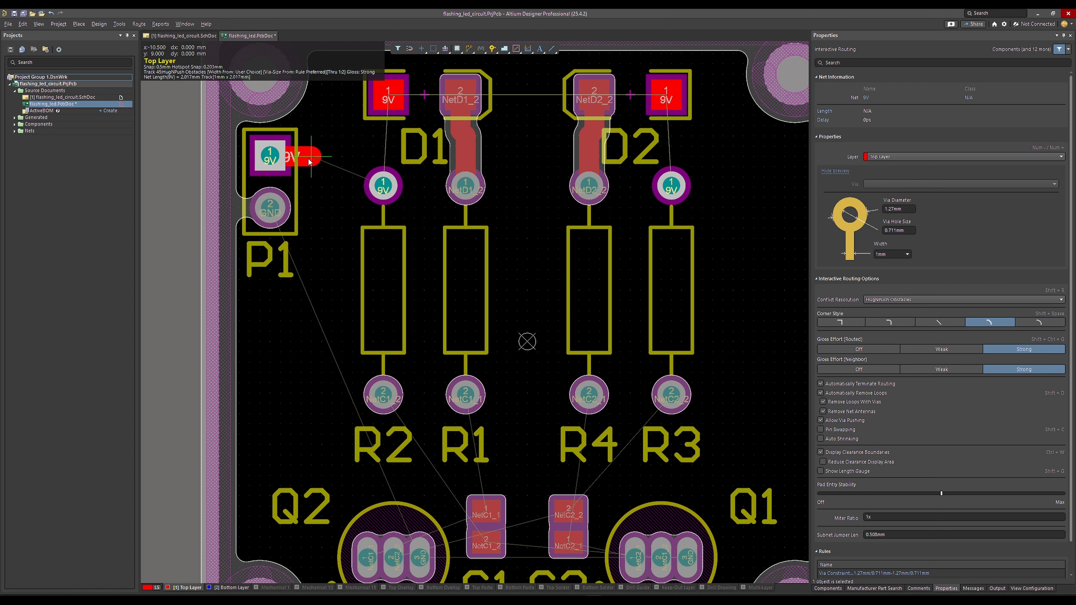
{"action": "left_click", "coordinate": [304, 161]}
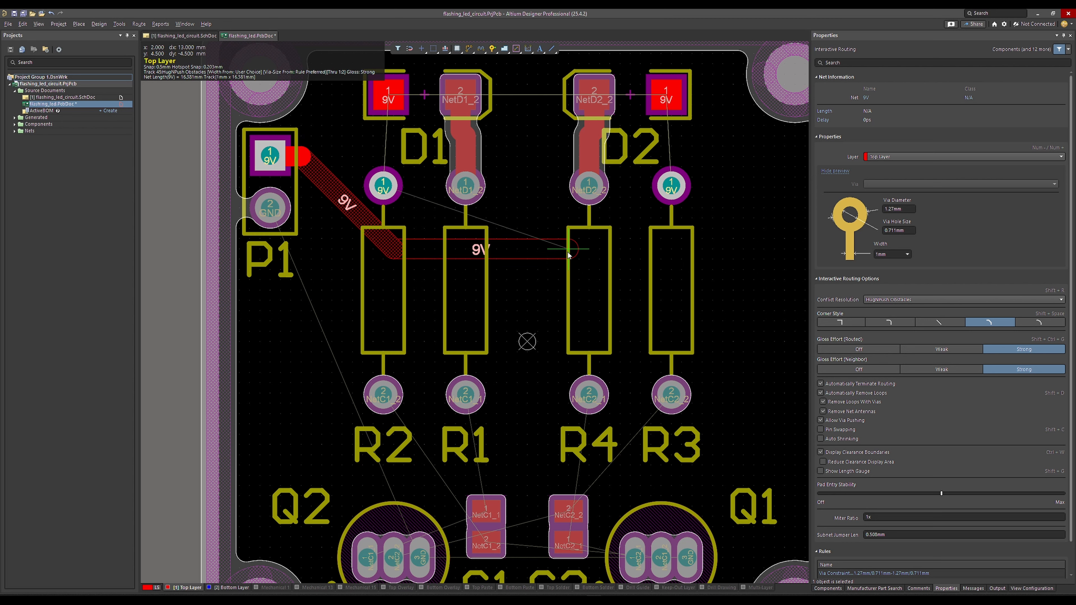
{"action": "left_click", "coordinate": [603, 250]}
{"action": "left_click", "coordinate": [662, 231]}
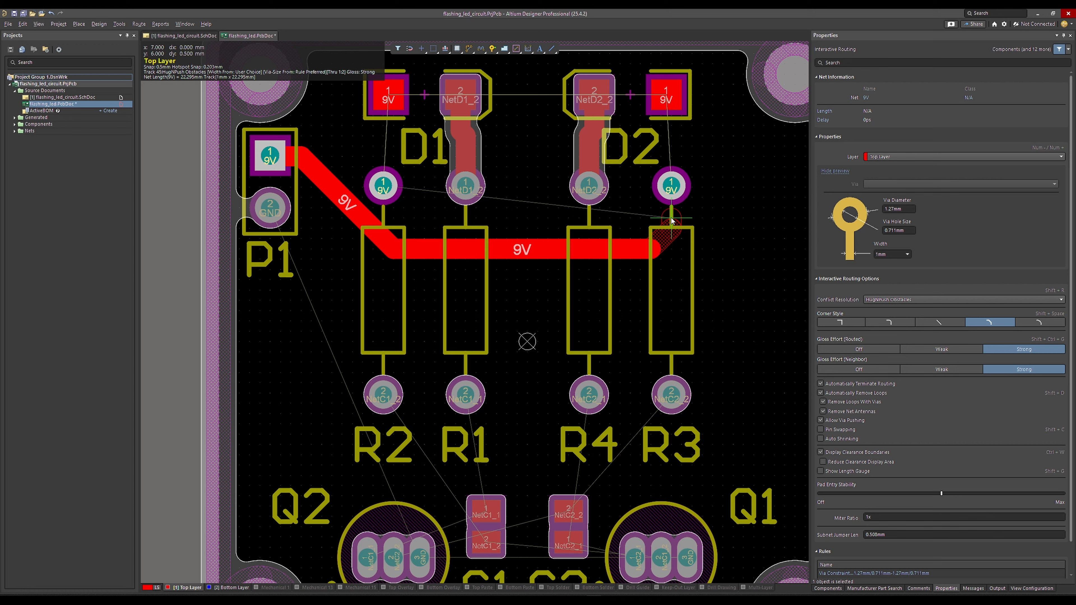
{"action": "left_click", "coordinate": [672, 185]}
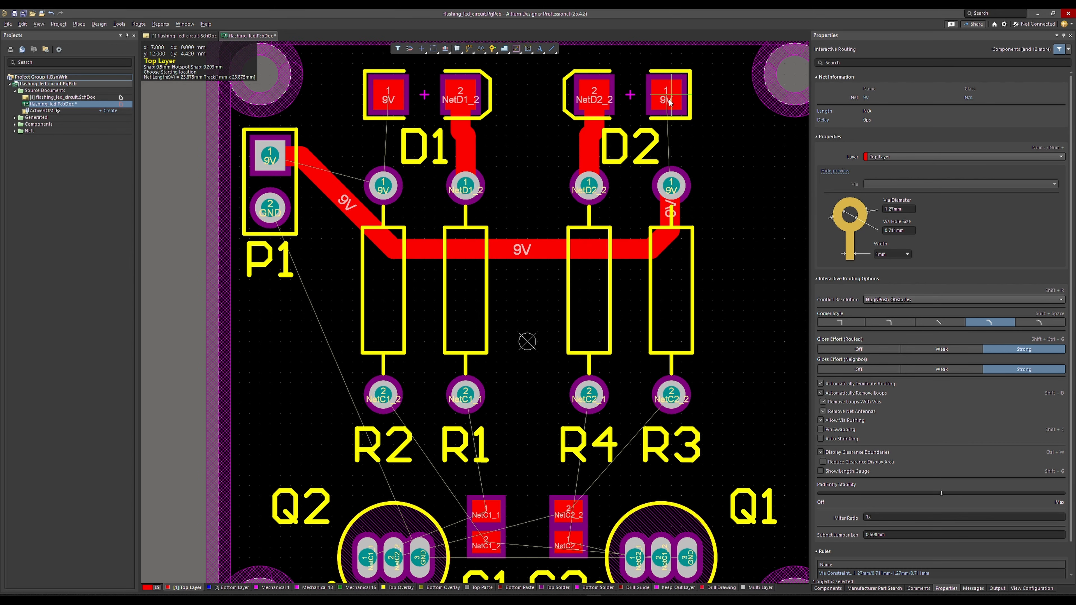
{"action": "left_click", "coordinate": [673, 186]}
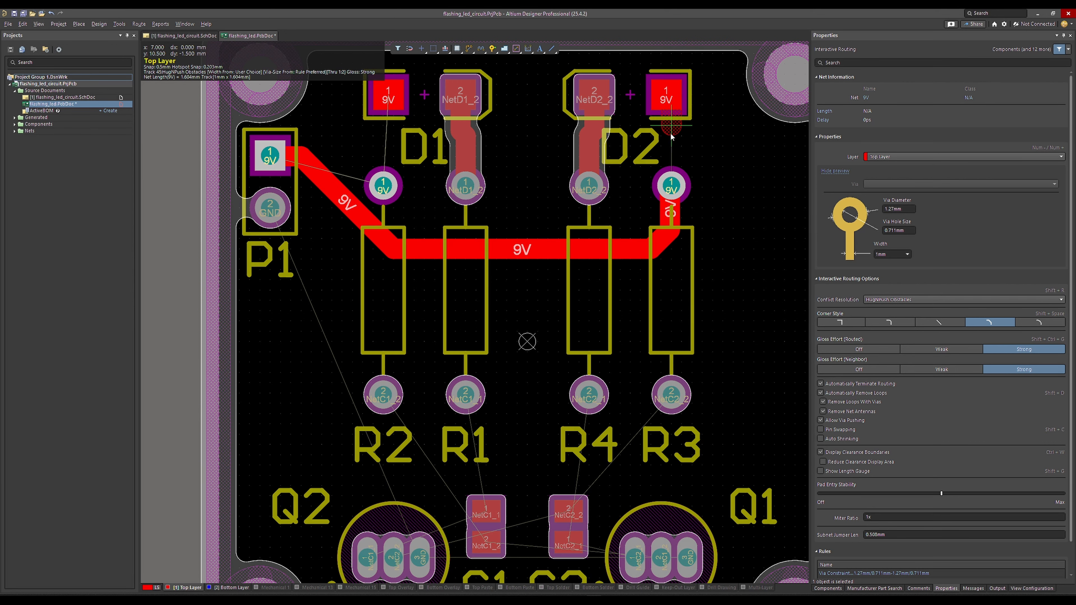
{"action": "left_click", "coordinate": [671, 187]}
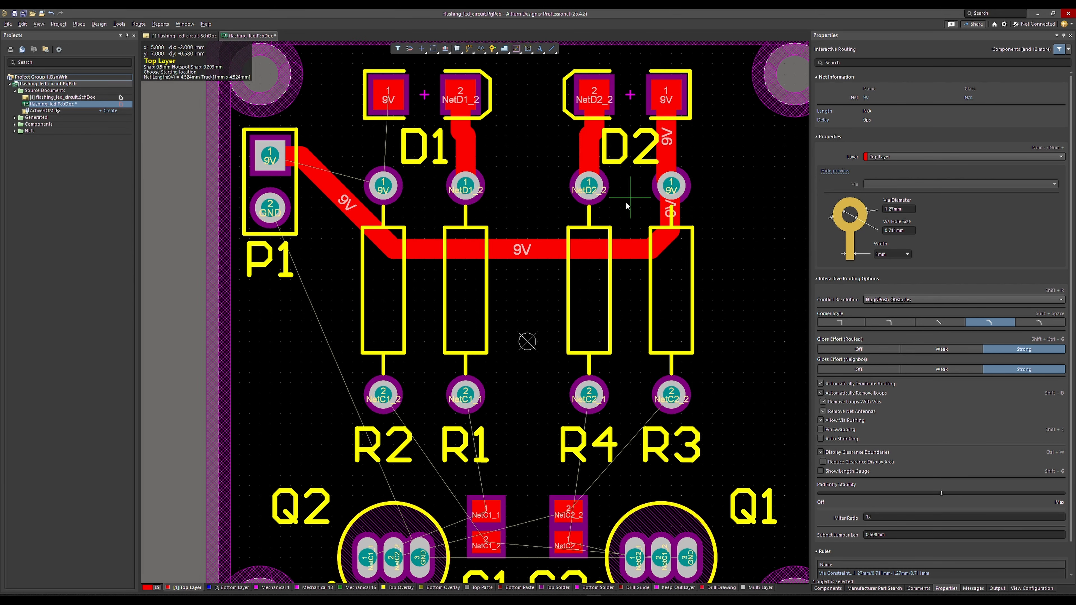
Route 1 mm 9V tracks from R2's pad 1 and D1's 9V pad to the diagonal 9V track leaving P1.
{"action": "left_click", "coordinate": [383, 187]}
{"action": "left_click", "coordinate": [353, 208]}
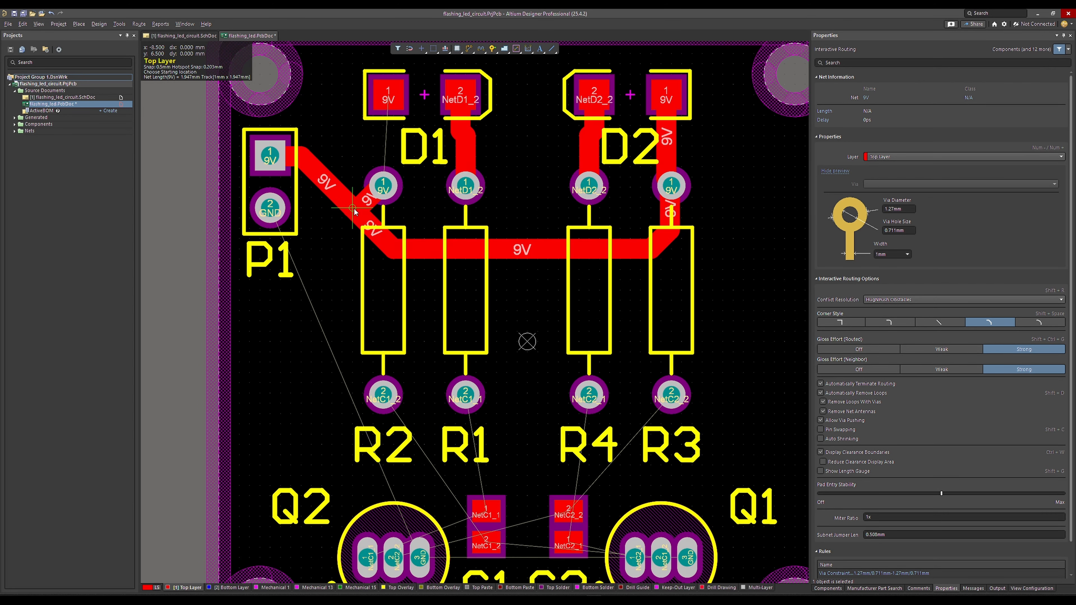
{"action": "left_click", "coordinate": [387, 99]}
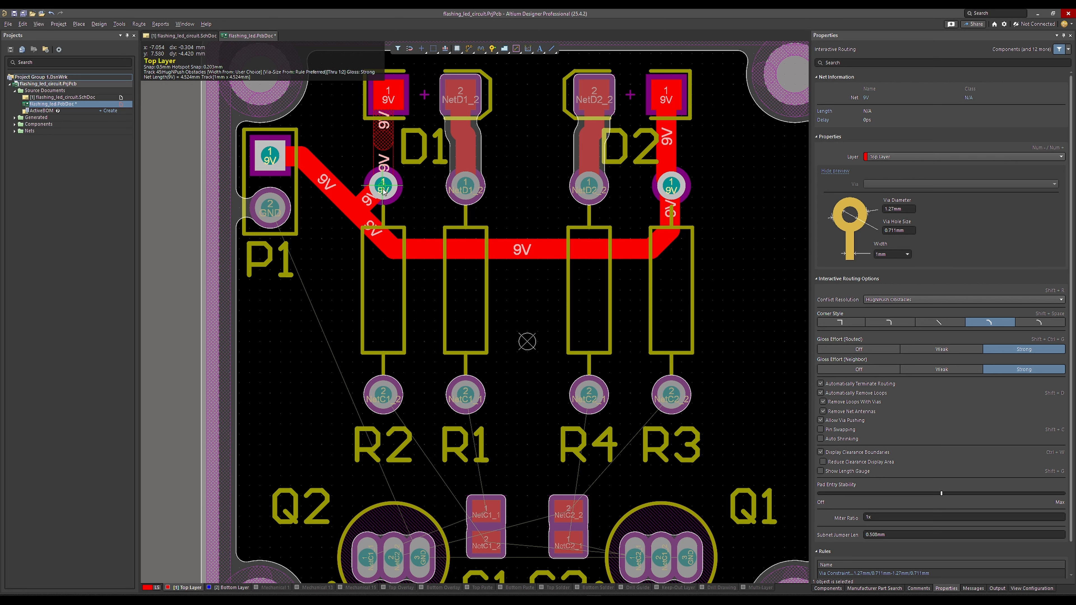
{"action": "left_click", "coordinate": [311, 172]}
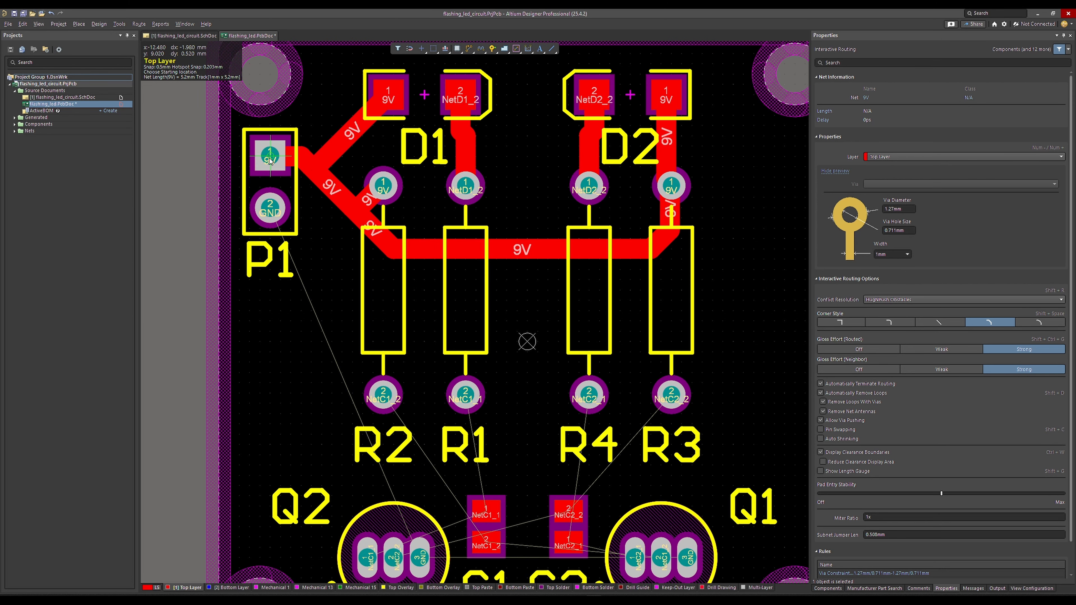
Try to reposition D1's 9V branch and the diagonal 9V track so they meet beside P1's pad 1.
{"action": "key", "text": "Escape"}
{"action": "left_click", "coordinate": [303, 159]}
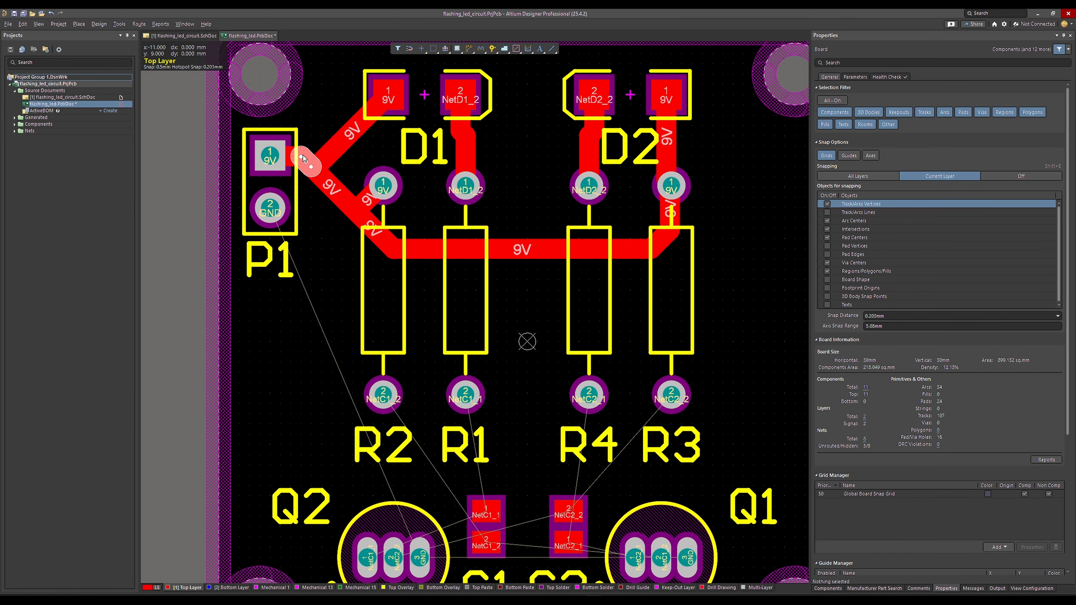
{"action": "left_click_drag", "start_coordinate": [303, 158], "coordinate": [333, 189]}
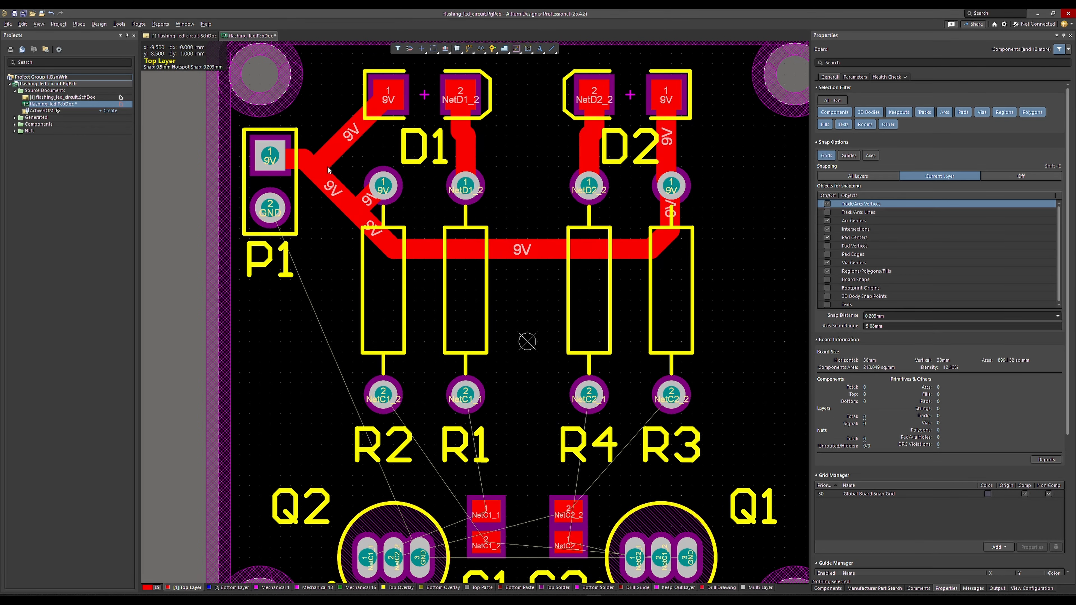
{"action": "left_click", "coordinate": [326, 152]}
{"action": "left_click_drag", "start_coordinate": [326, 152], "coordinate": [367, 95]}
{"action": "left_click", "coordinate": [289, 160]}
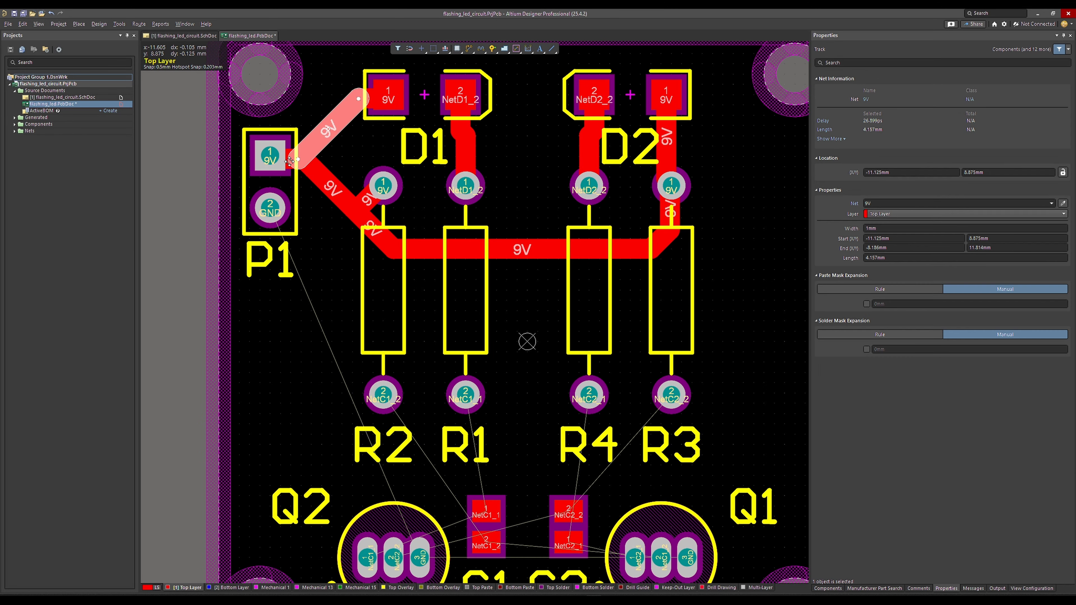
{"action": "left_click", "coordinate": [289, 161]}
{"action": "left_click", "coordinate": [289, 161]}
{"action": "left_click", "coordinate": [290, 166]}
{"action": "mouse_move", "coordinate": [290, 156]}
{"action": "left_mouse_down"}
{"action": "mouse_move", "coordinate": [303, 172]}
{"action": "mouse_move", "coordinate": [308, 148]}
{"action": "mouse_move", "coordinate": [313, 161]}
{"action": "left_mouse_up"}
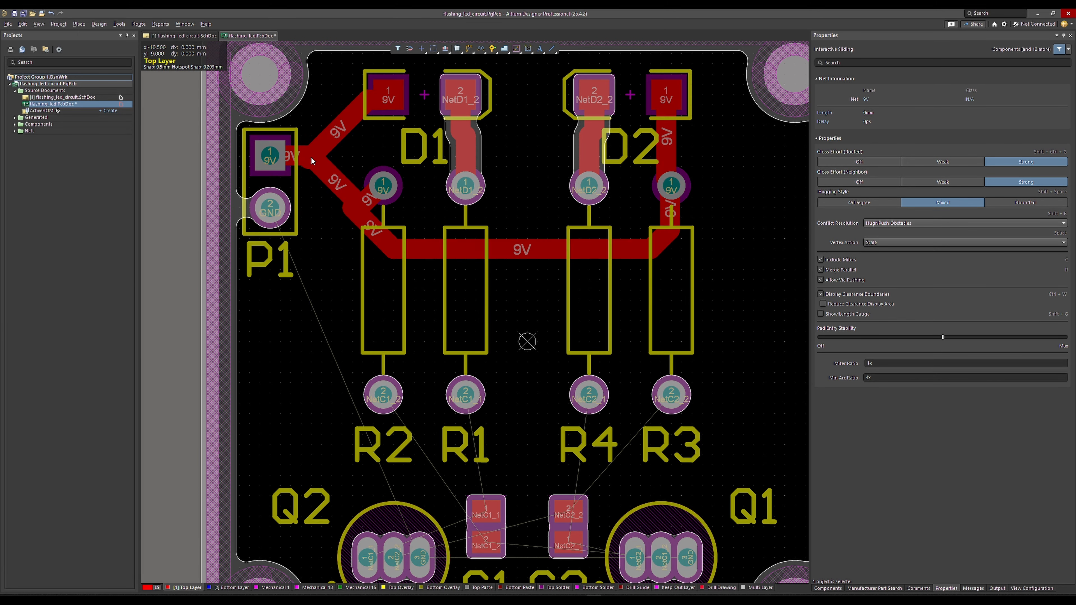
Delete the 9V track segments linking P1's pad 1 to D1 and to the junction beside R2.
{"action": "left_click", "coordinate": [330, 143]}
{"action": "key", "text": "Delete"}
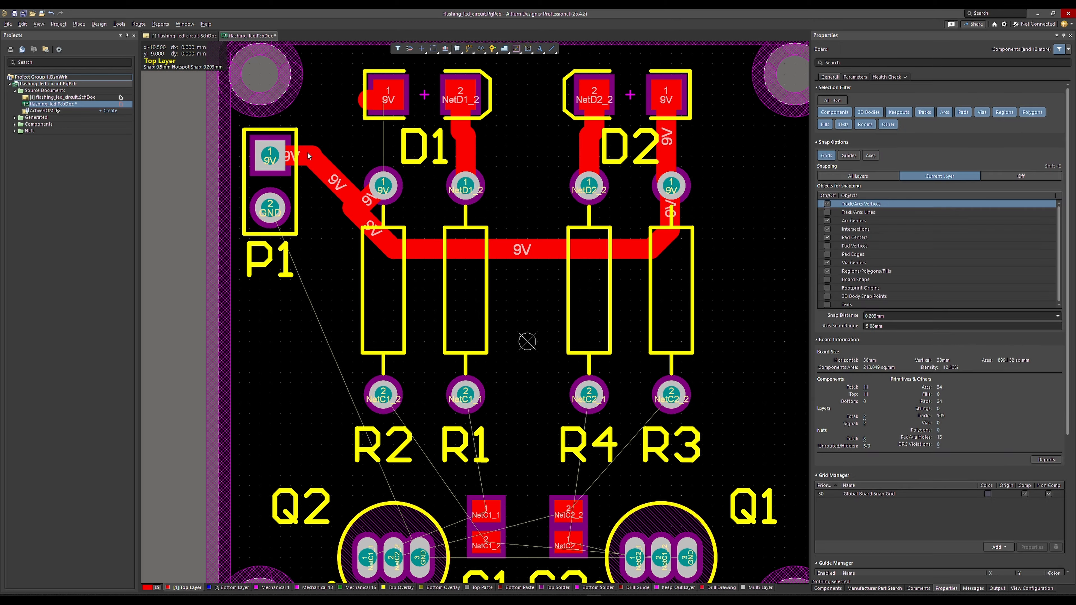
{"action": "left_click", "coordinate": [319, 167]}
{"action": "key", "text": "Delete"}
{"action": "left_click", "coordinate": [313, 159]}
{"action": "key", "text": "Delete"}
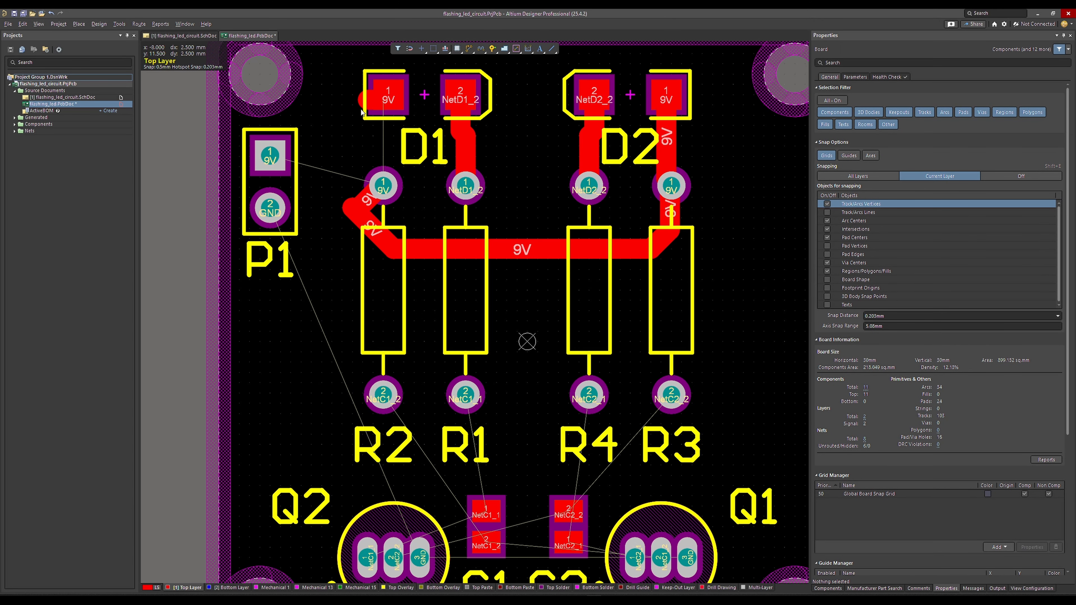
{"action": "left_click", "coordinate": [365, 103]}
{"action": "key", "text": "Delete"}
Route 1 mm 9V tracks from D1's pad 1 to P1's pad 1 and from their corner down to the junction beside R2.
{"action": "key", "text": "ctrl+w"}
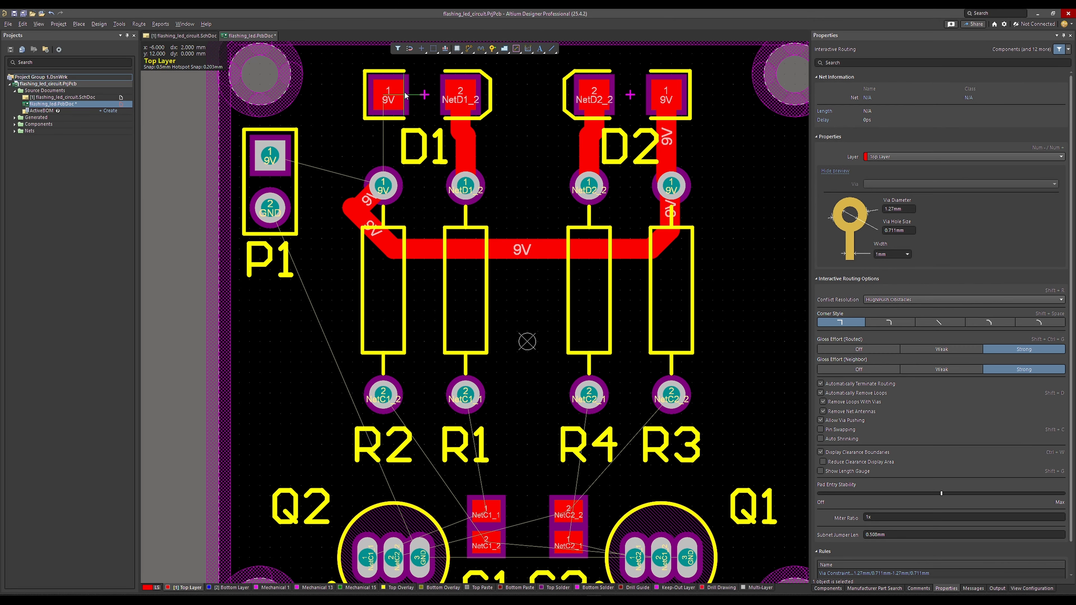
{"action": "left_click", "coordinate": [383, 101]}
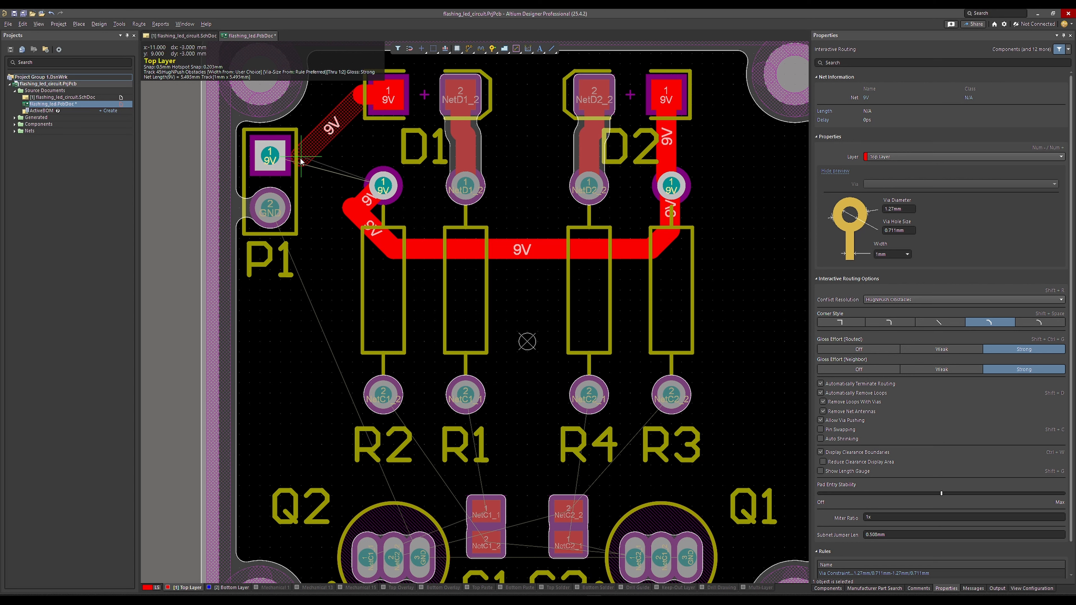
{"action": "left_click", "coordinate": [299, 161]}
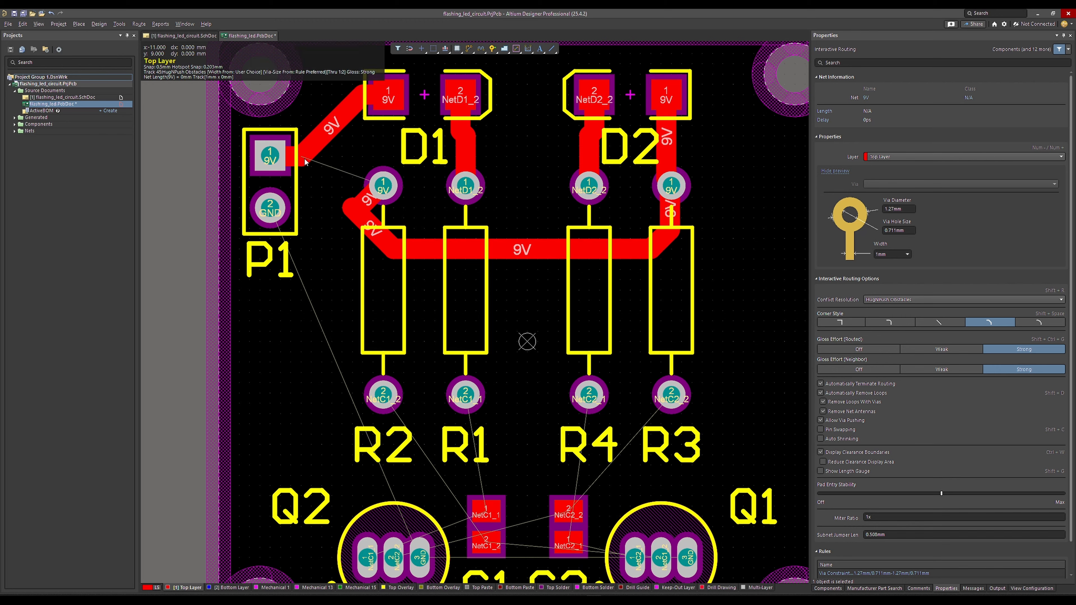
{"action": "left_click", "coordinate": [299, 160]}
{"action": "left_click", "coordinate": [355, 209]}
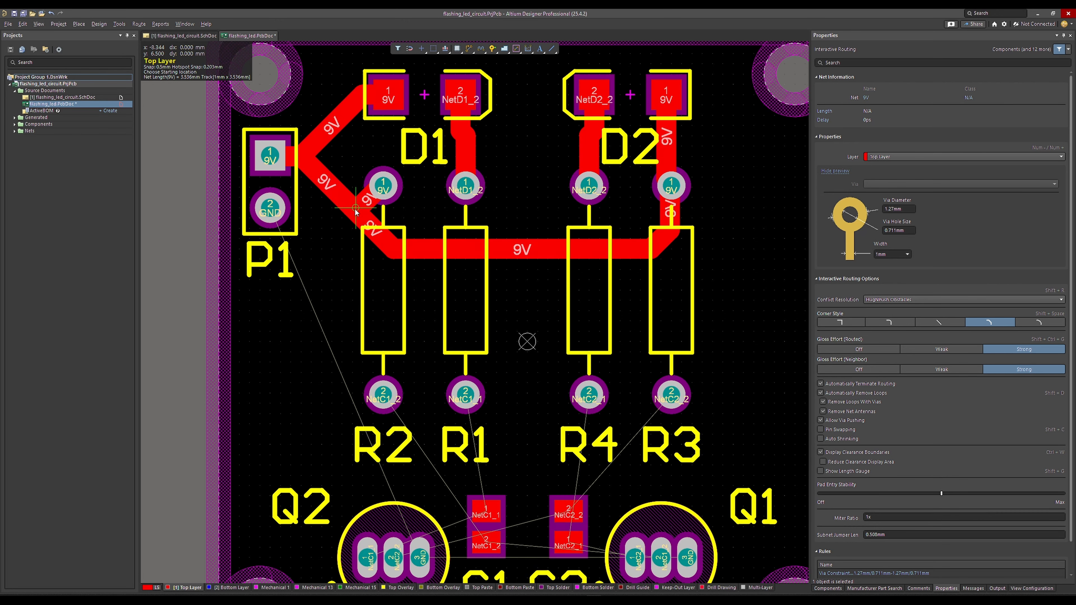
{"action": "key", "text": "Escape"}
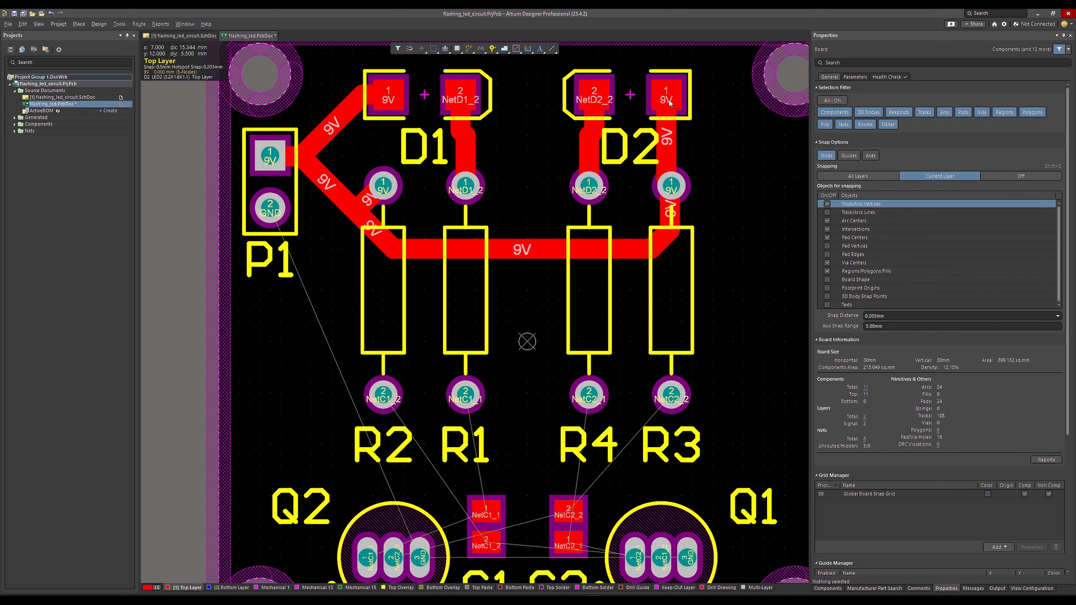
Route 1 mm NetC1_1 tracks from R1's pad 2 to C1's pad 1 and from Q2's pad 1 to that track.
{"action": "scroll", "coordinate": [305, 283], "scroll_direction": "down", "scroll_amount": 2}
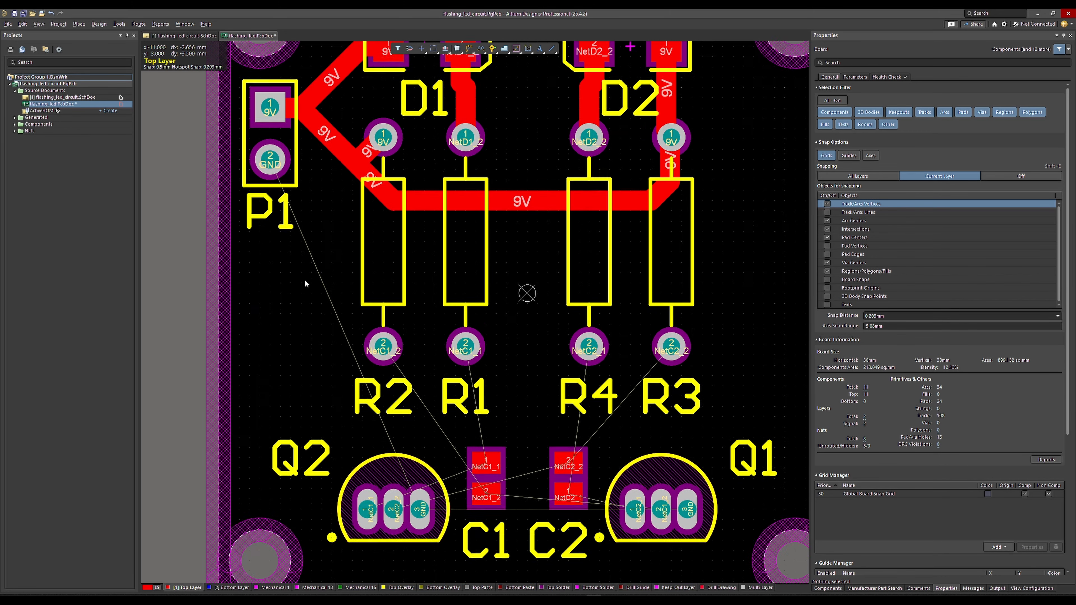
{"action": "scroll", "coordinate": [305, 283], "scroll_direction": "down", "scroll_amount": 3}
{"action": "scroll", "coordinate": [306, 283], "scroll_direction": "up", "scroll_amount": 2, "text": "ctrl"}
{"action": "scroll", "coordinate": [341, 311], "scroll_direction": "right", "scroll_amount": 1}
{"action": "scroll", "coordinate": [520, 345], "scroll_direction": "down", "scroll_amount": 1, "text": "ctrl"}
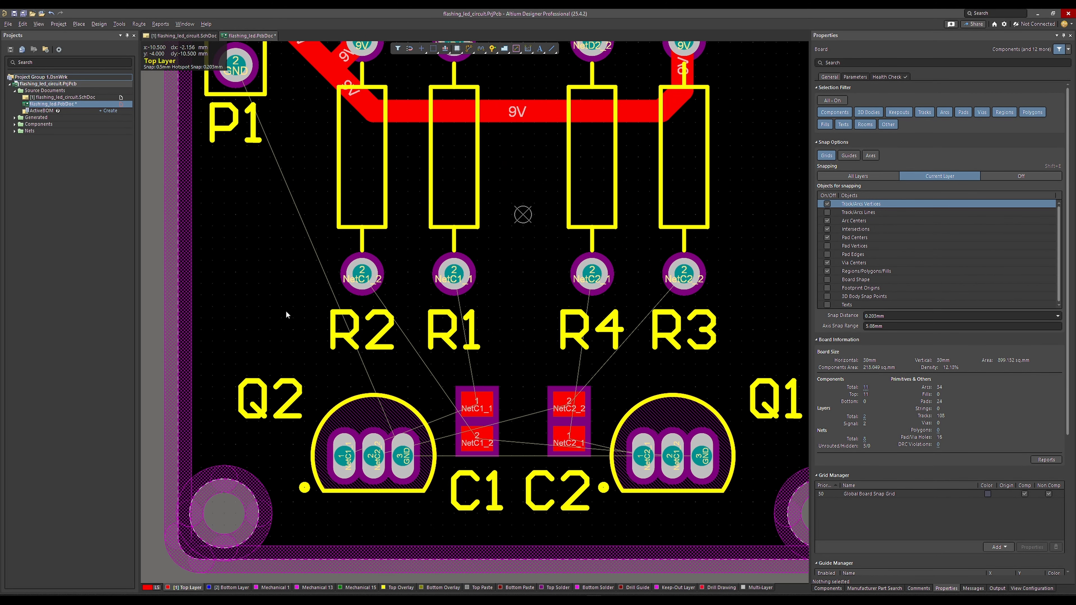
{"action": "left_click", "coordinate": [468, 48]}
{"action": "left_click", "coordinate": [468, 278]}
{"action": "left_click", "coordinate": [491, 408]}
{"action": "left_click", "coordinate": [358, 460]}
{"action": "left_click", "coordinate": [468, 333]}
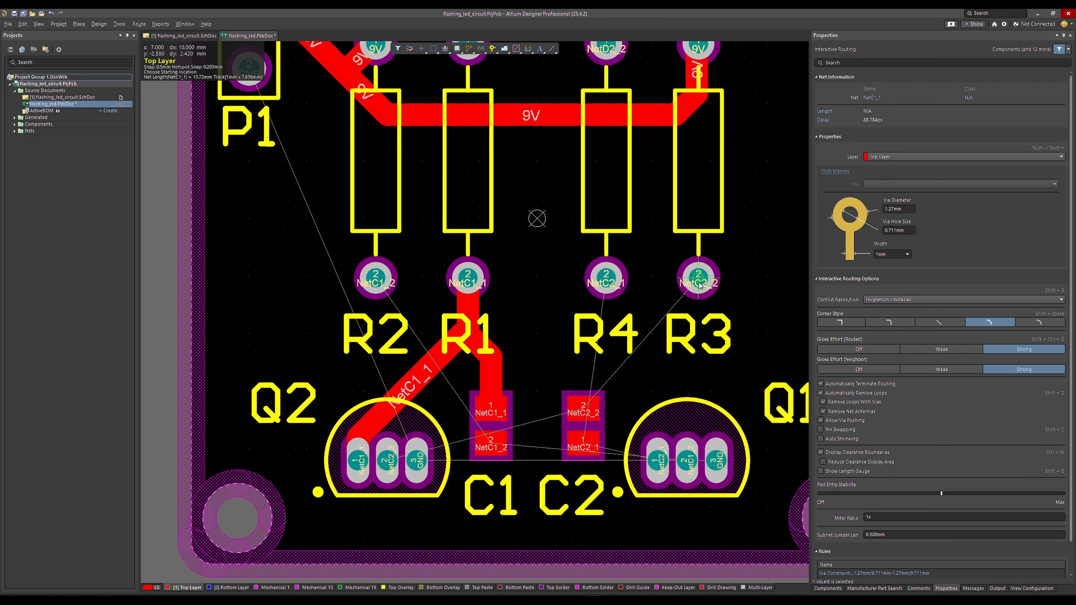
Route 1 mm NetC2_1 tracks from R4's pad 2 to Q1's pad 1 and from C2's pad 1 to Q1's pad 1.
{"action": "left_click", "coordinate": [606, 278]}
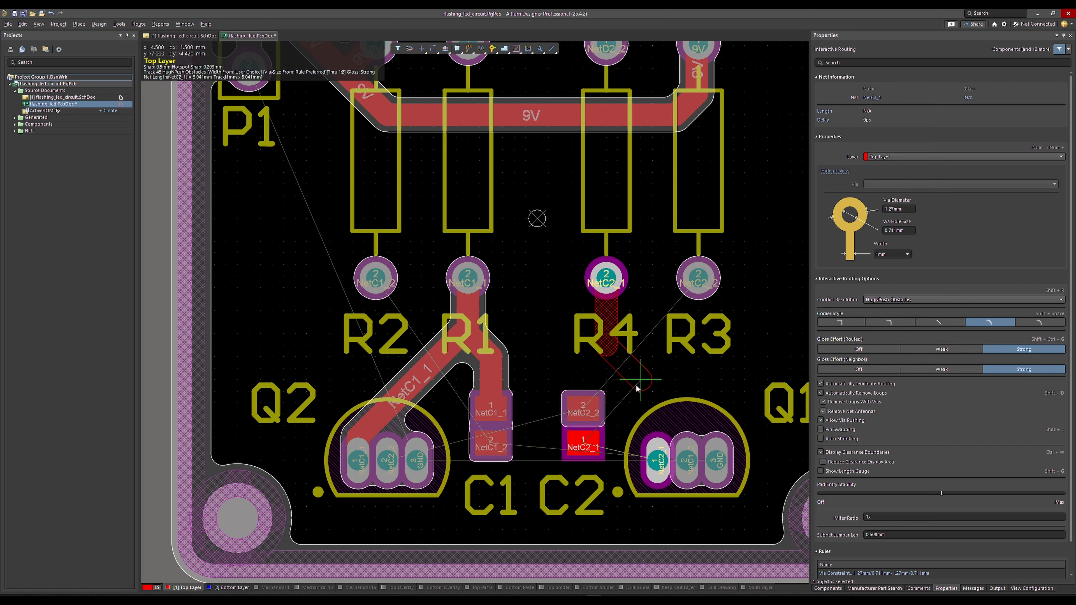
{"action": "left_click", "coordinate": [640, 393]}
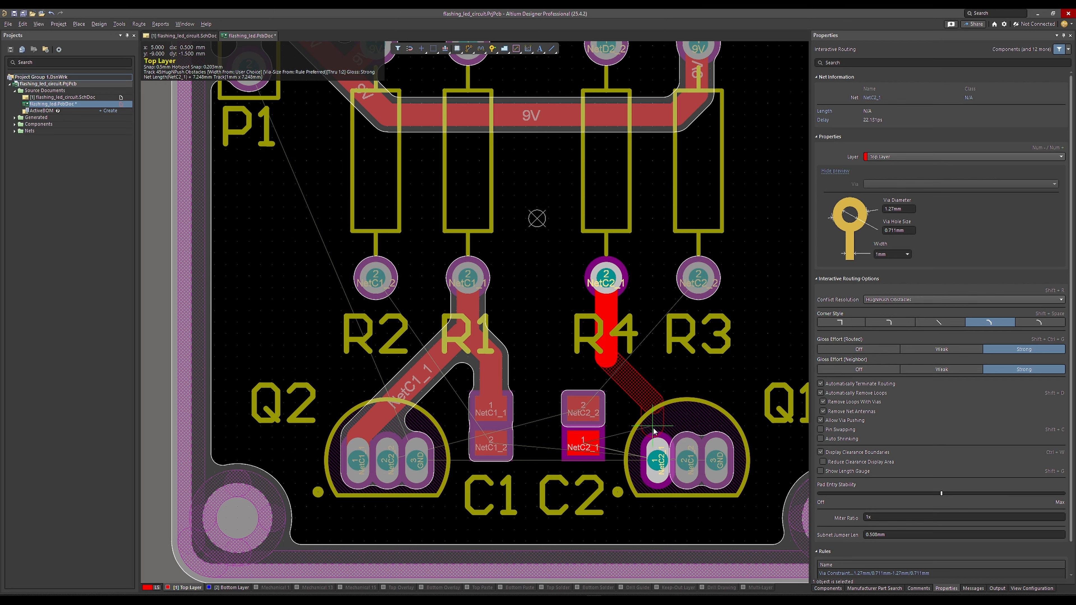
{"action": "left_click", "coordinate": [660, 463]}
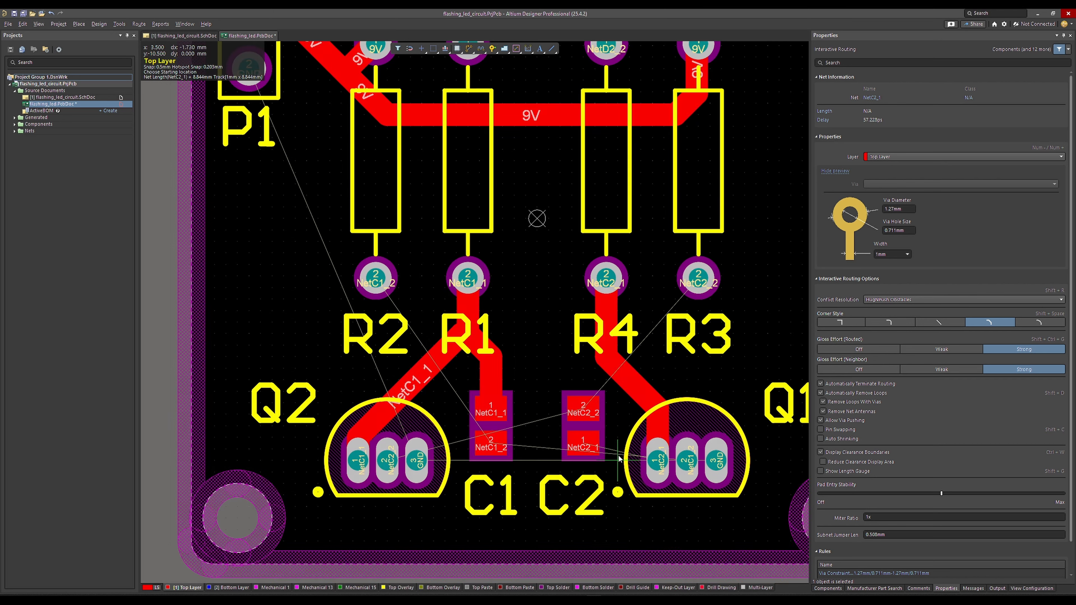
{"action": "left_click", "coordinate": [586, 449]}
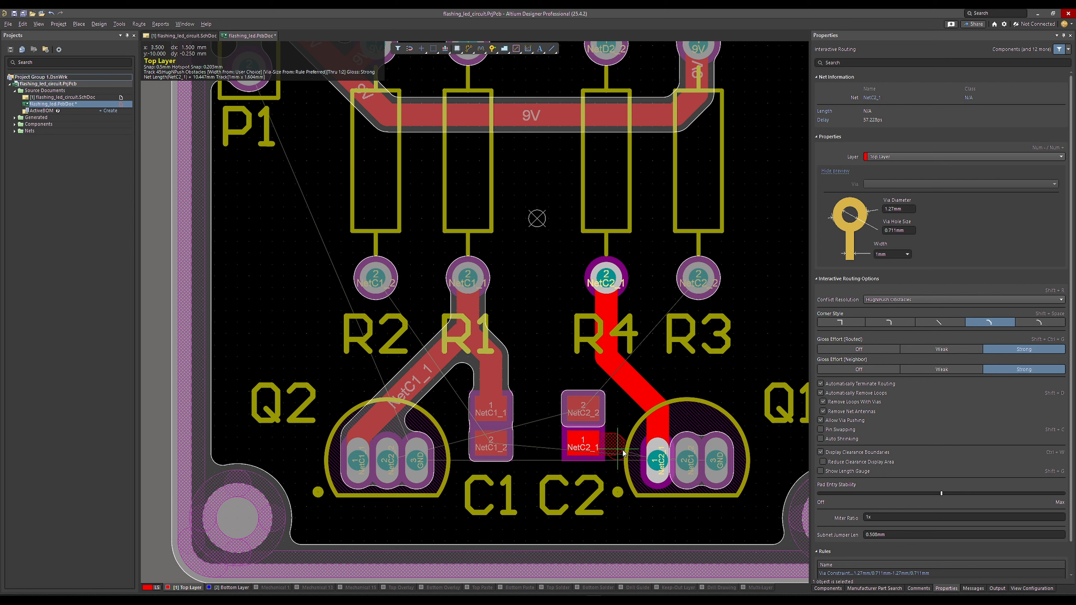
{"action": "left_click", "coordinate": [637, 466]}
{"action": "left_click", "coordinate": [657, 466]}
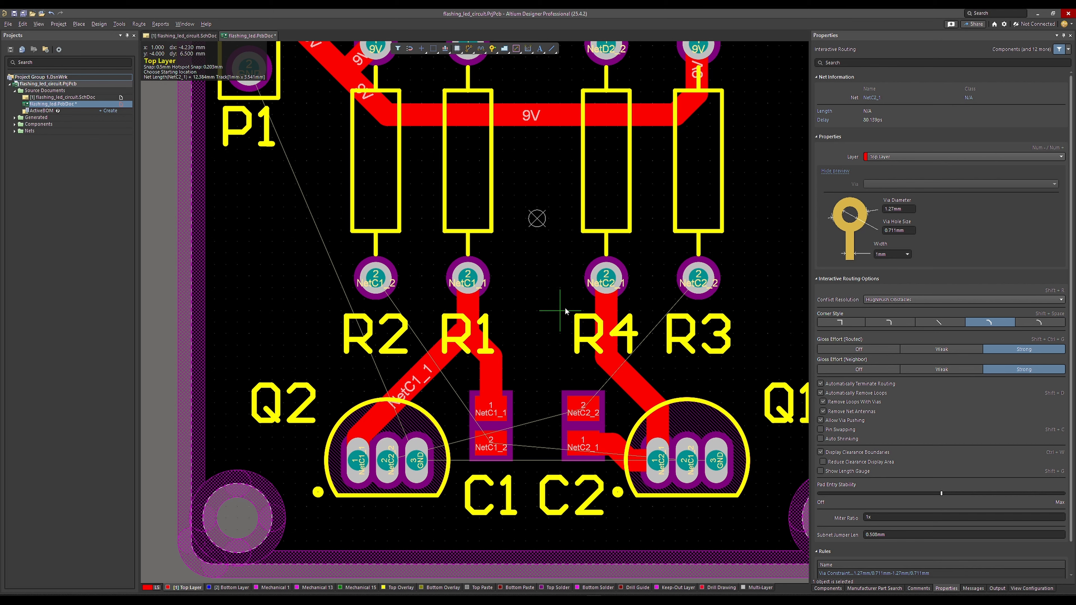
Route a 1 mm NetC2_2 track from R3's pad 2 across R4's lower body and down to C2's pad 2.
{"action": "left_click", "coordinate": [698, 279]}
{"action": "left_click", "coordinate": [700, 242]}
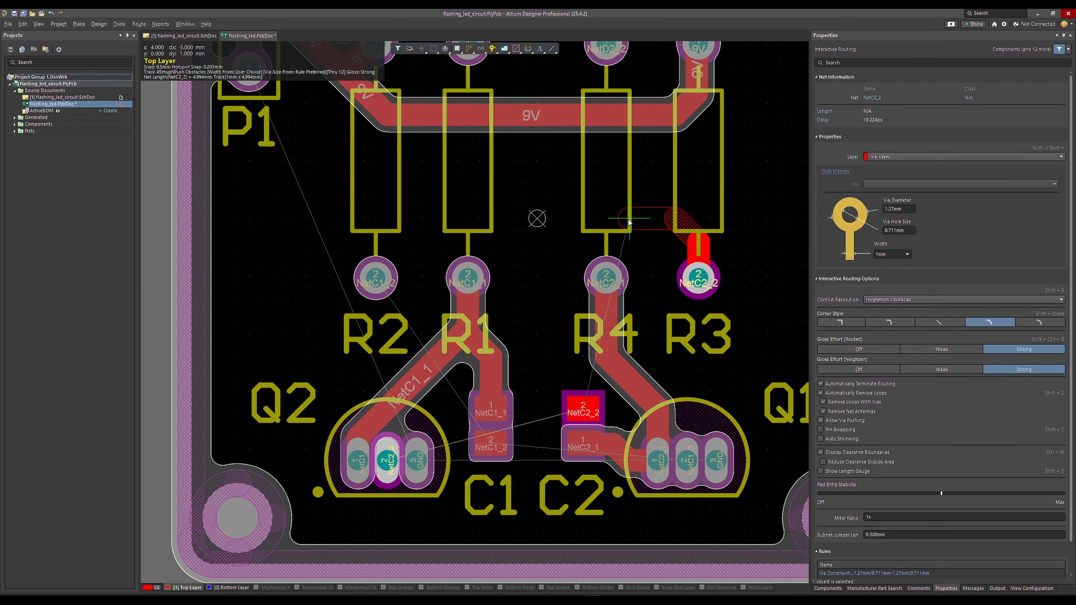
{"action": "left_click", "coordinate": [619, 219]}
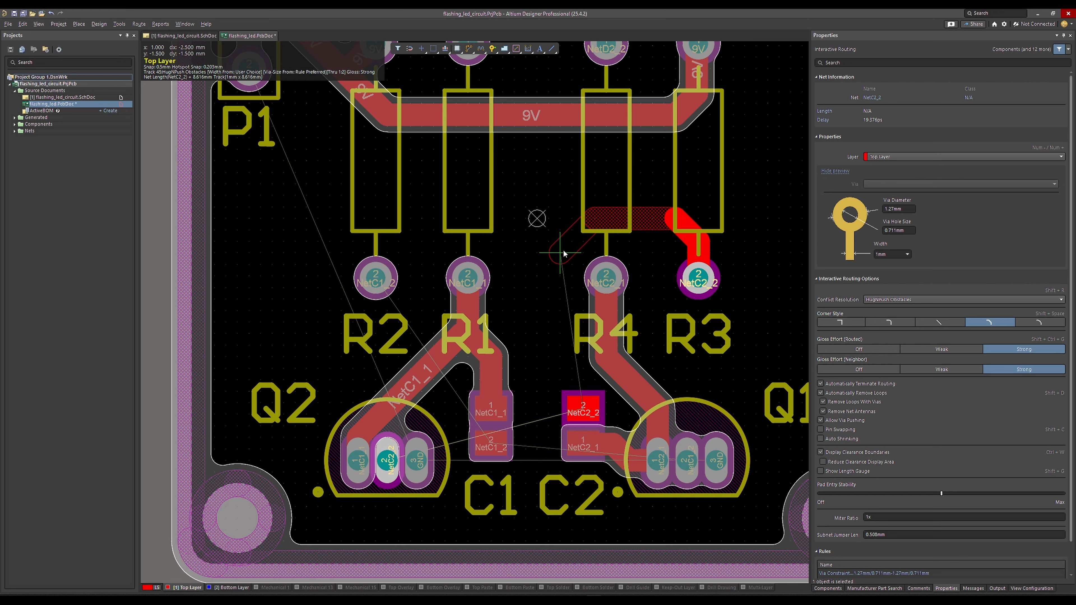
{"action": "left_click", "coordinate": [551, 288]}
{"action": "left_click", "coordinate": [557, 360]}
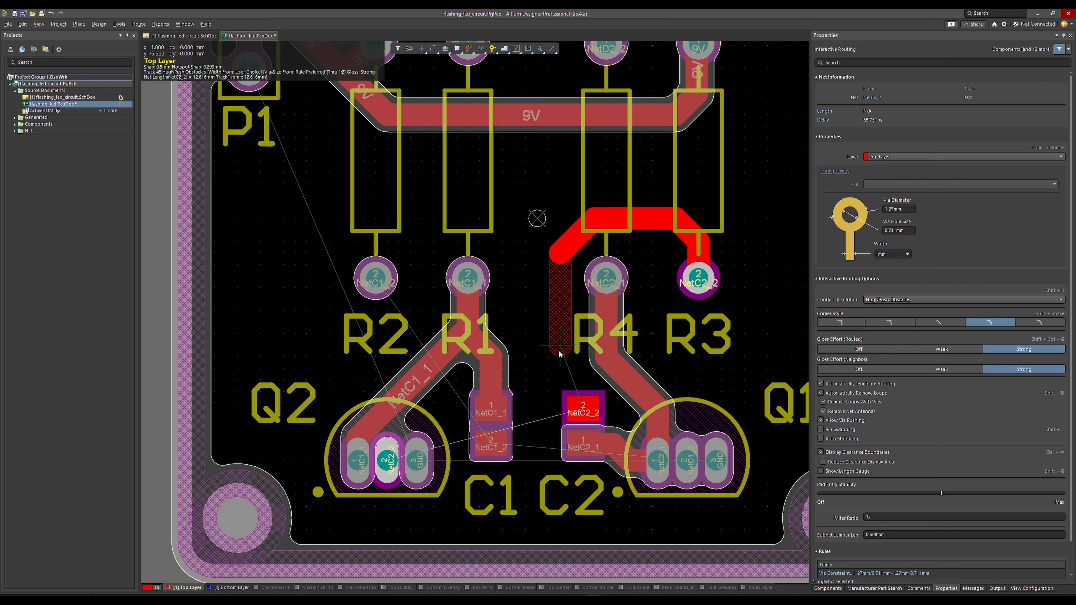
{"action": "left_click", "coordinate": [581, 380]}
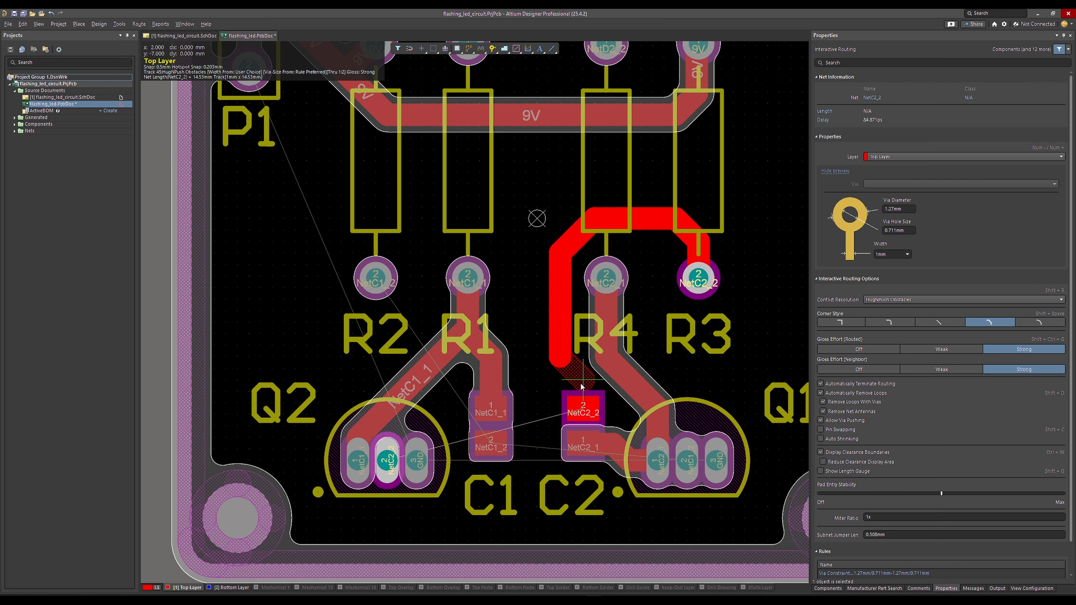
{"action": "left_click", "coordinate": [584, 411]}
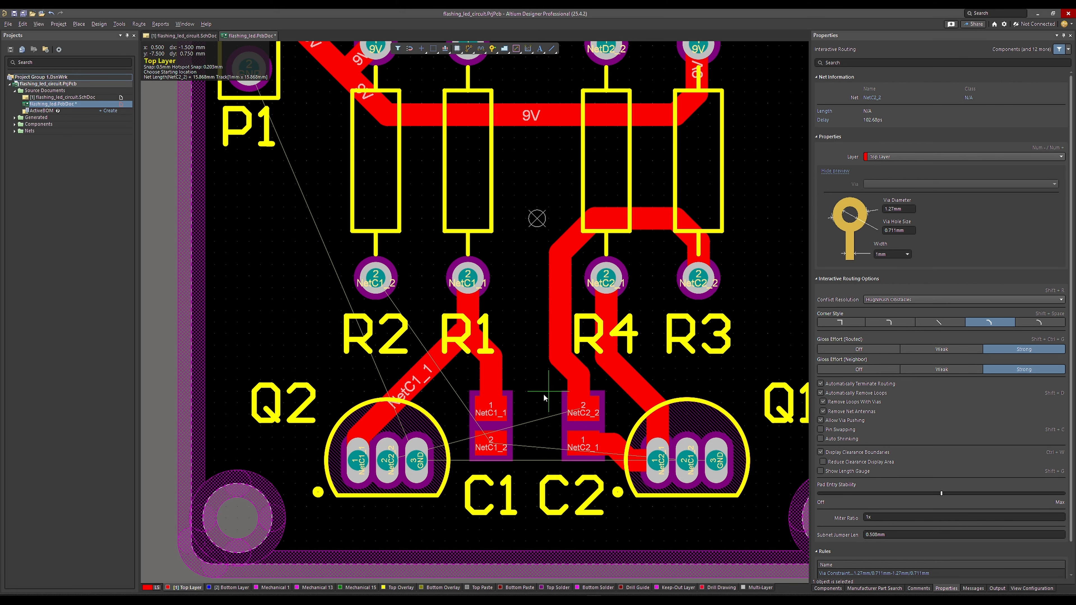
{"action": "scroll", "coordinate": [556, 419], "scroll_direction": "up", "scroll_amount": 2, "text": "ctrl"}
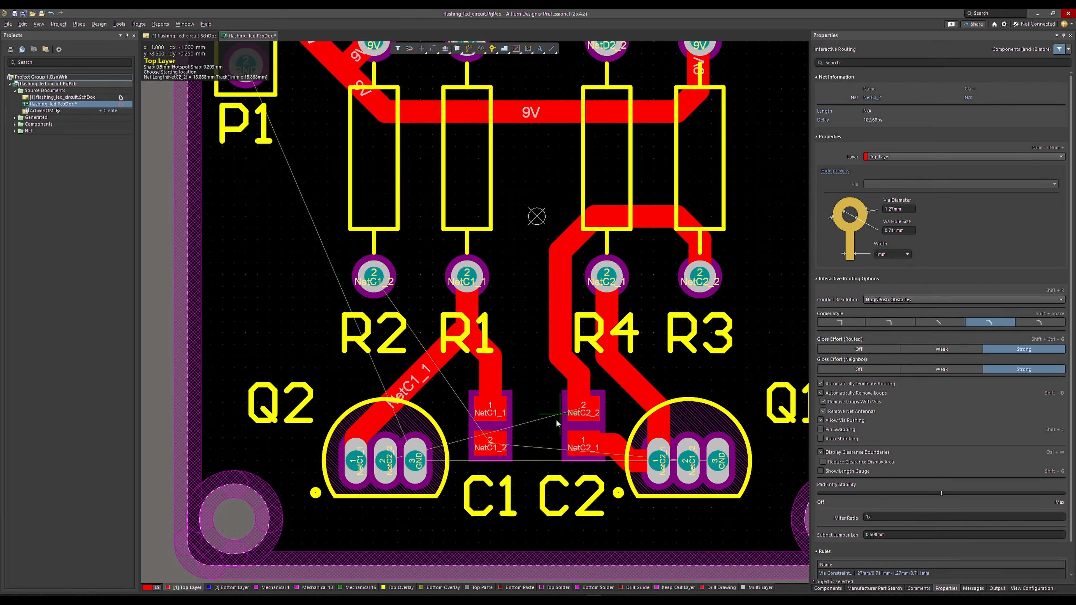
{"action": "scroll", "coordinate": [481, 471], "scroll_direction": "down", "scroll_amount": 1, "text": "ctrl"}
{"action": "left_click", "coordinate": [379, 474]}
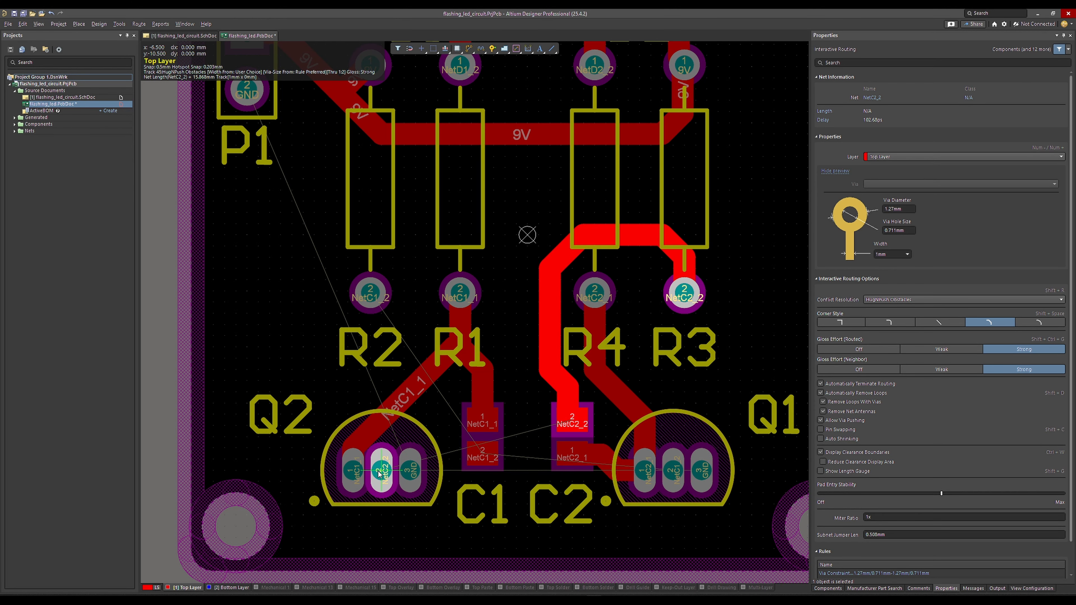
{"action": "scroll", "coordinate": [380, 473], "scroll_direction": "down", "scroll_amount": 2}
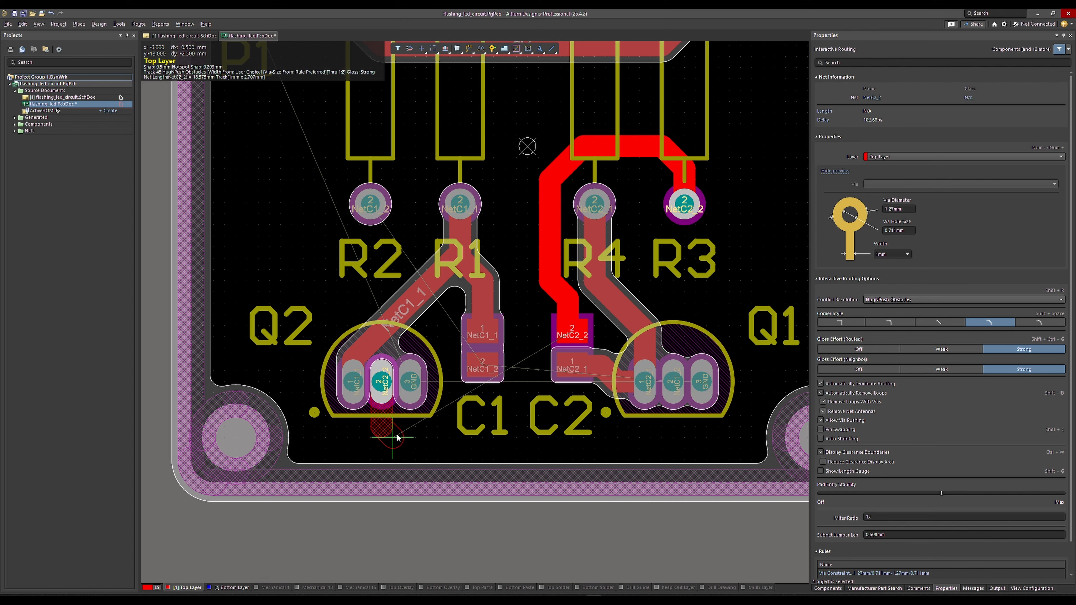
{"action": "right_click", "coordinate": [397, 438]}
{"action": "left_click", "coordinate": [352, 383]}
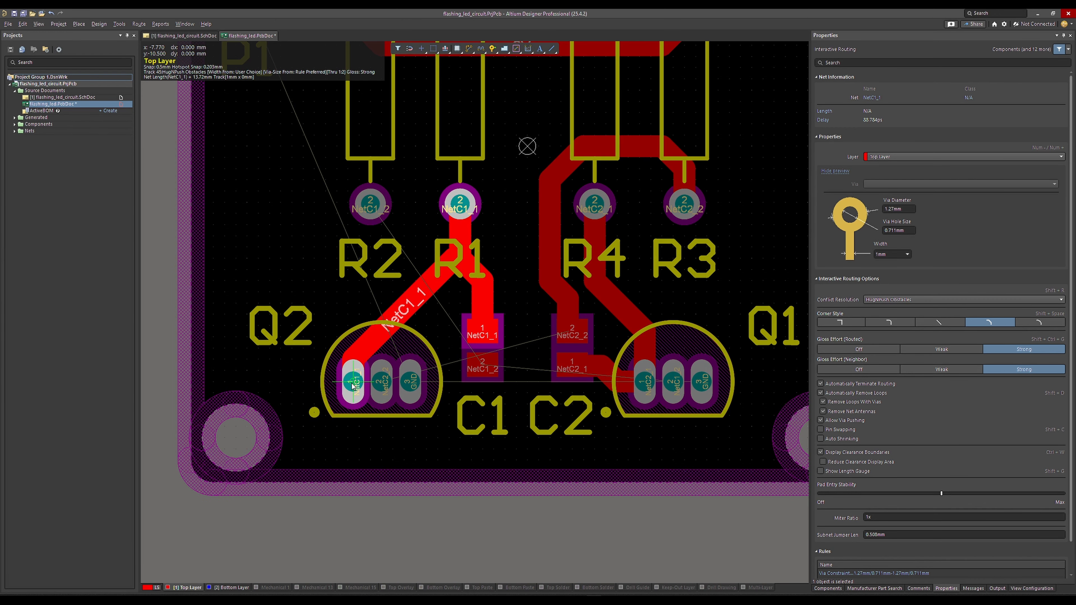
{"action": "right_click", "coordinate": [352, 384]}
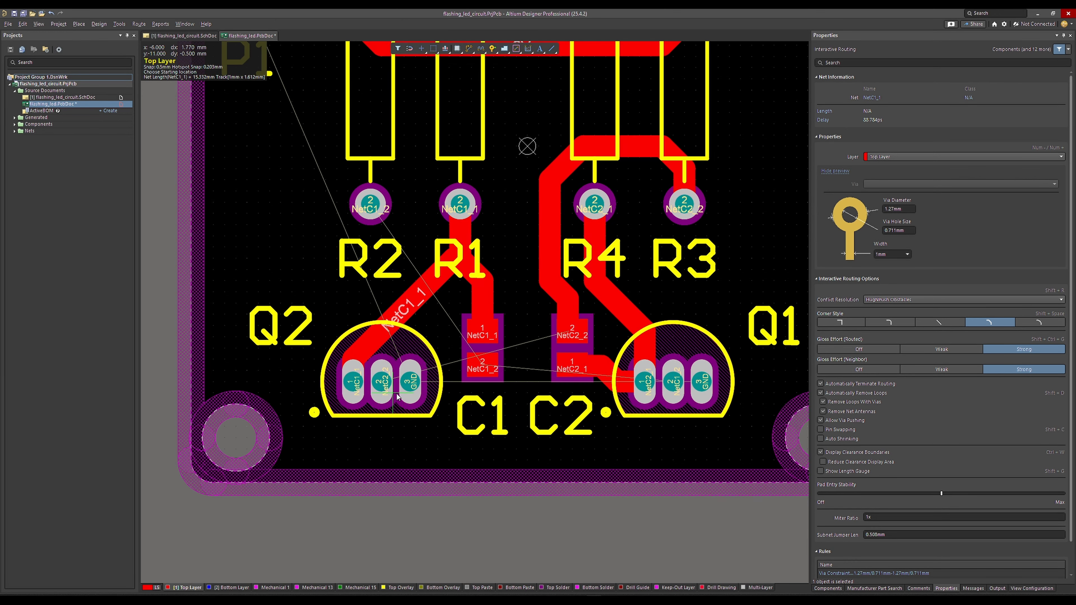
Route a 1 mm NetC1_2 track from C1's pad 2 beneath C1 and C2 to Q1's pad 2.
{"action": "left_click", "coordinate": [675, 383]}
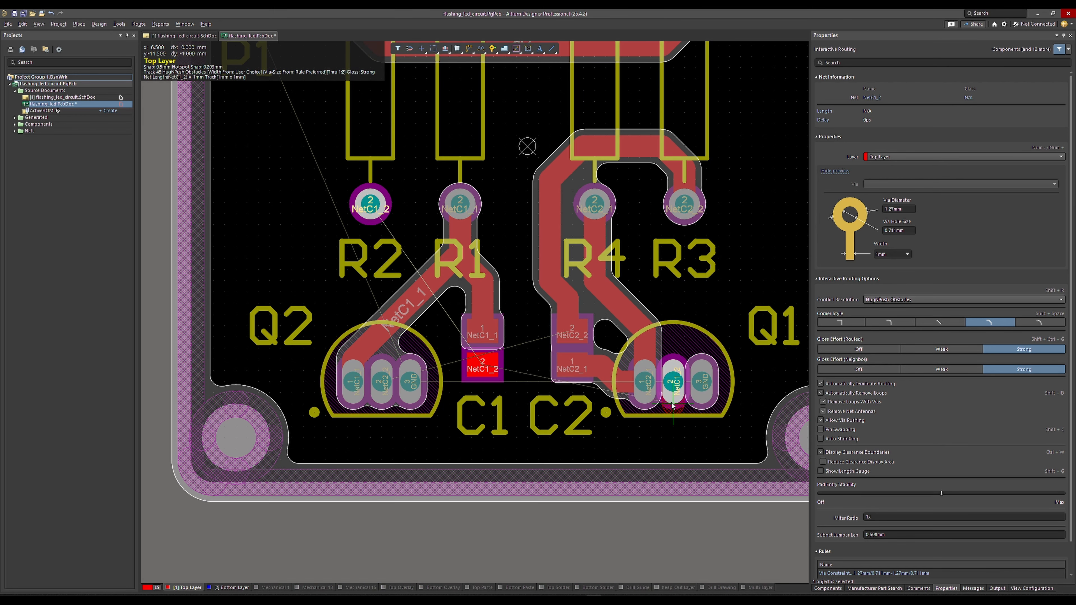
{"action": "right_click", "coordinate": [672, 404]}
{"action": "left_click", "coordinate": [485, 370]}
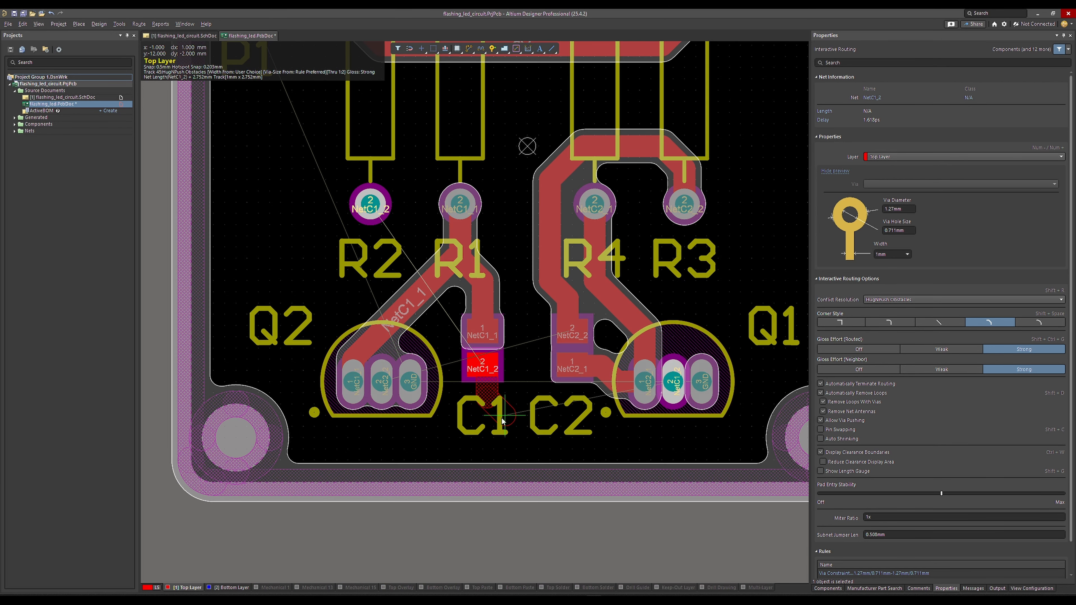
{"action": "left_click", "coordinate": [494, 430]}
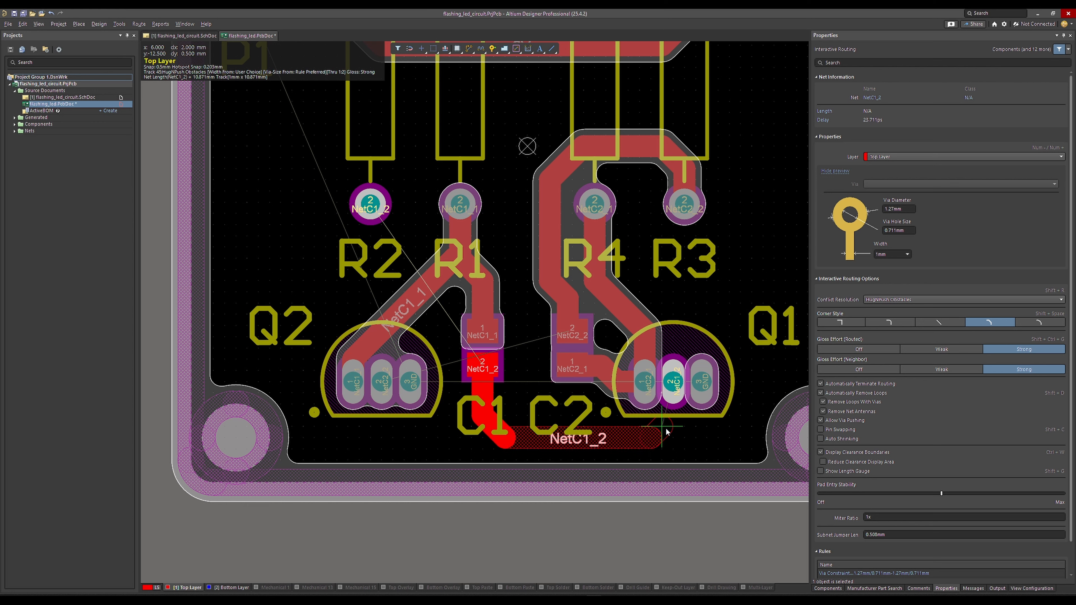
{"action": "left_click", "coordinate": [677, 386]}
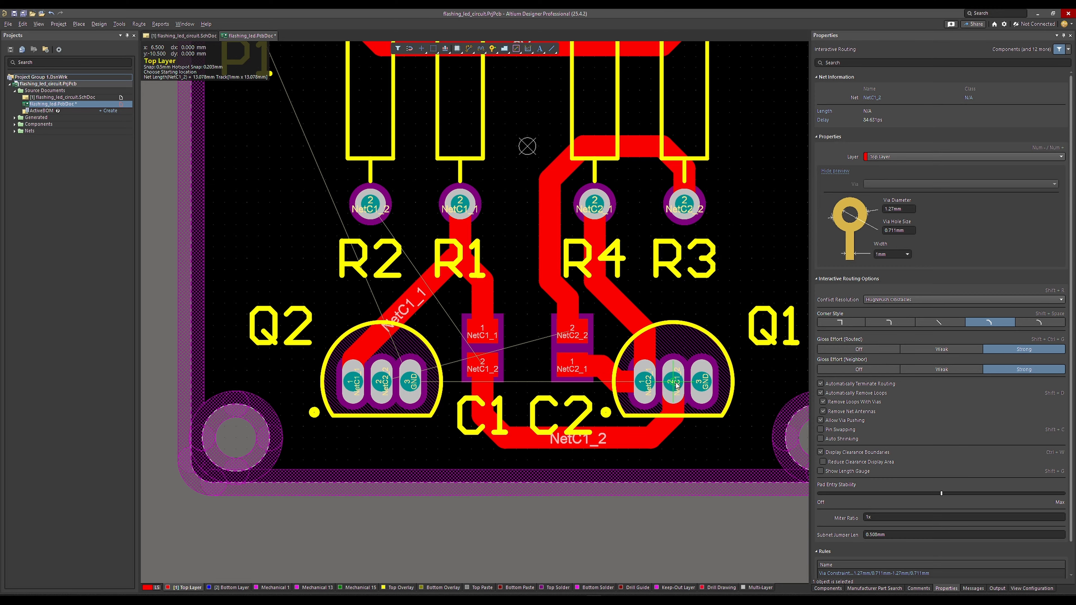
{"action": "scroll", "coordinate": [677, 387], "scroll_direction": "up", "scroll_amount": 1, "text": "ctrl"}
{"action": "scroll", "coordinate": [532, 382], "scroll_direction": "up", "scroll_amount": 1}
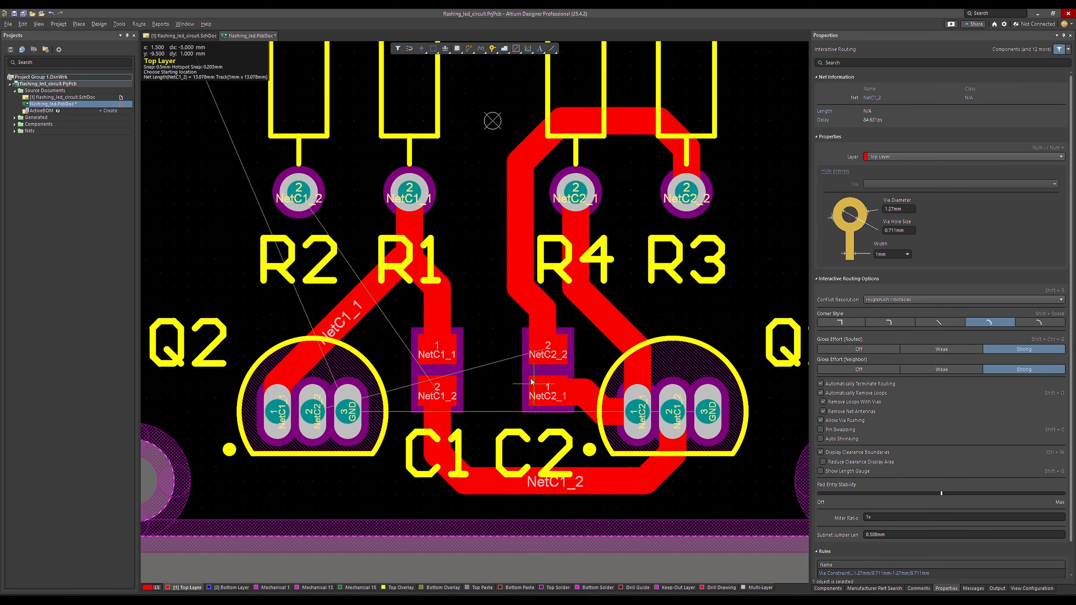
{"action": "scroll", "coordinate": [531, 381], "scroll_direction": "up", "scroll_amount": 1}
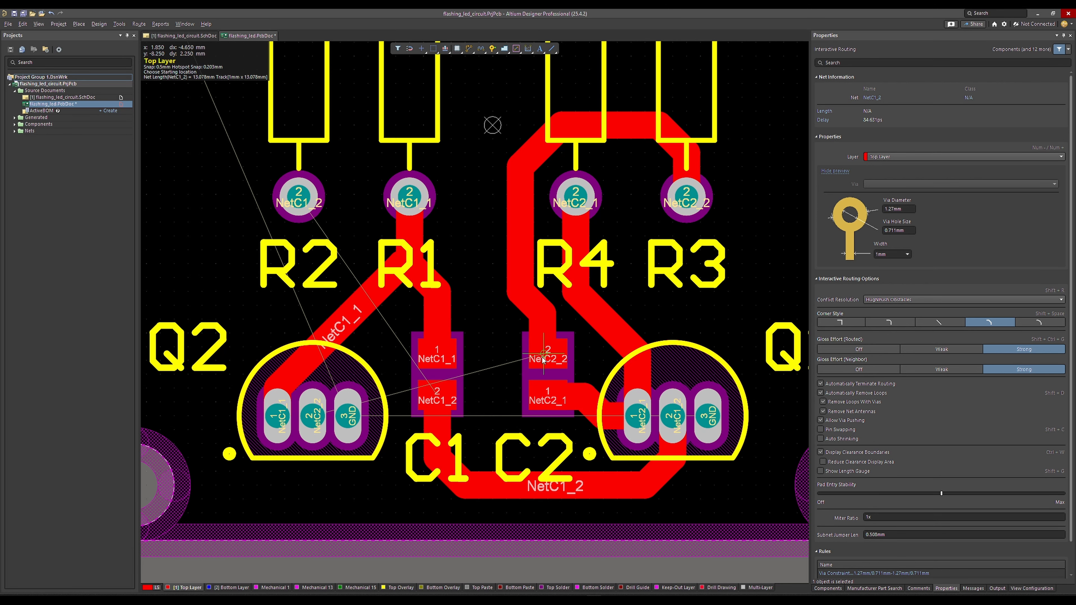
{"action": "scroll", "coordinate": [543, 359], "scroll_direction": "up", "scroll_amount": 2, "text": "ctrl"}
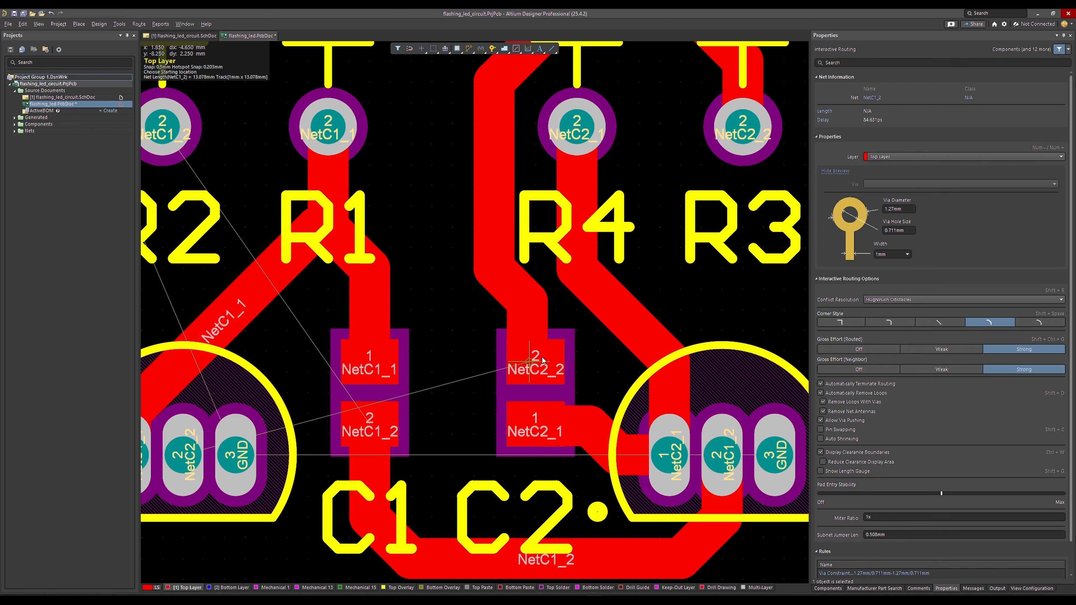
{"action": "key", "text": "Escape"}
Shift the NetC2_2 segment entering C2's pad 2 onto the pad's centre and lower the horizontal segment over R4 by 0.5 mm.
{"action": "left_click", "coordinate": [532, 334]}
{"action": "left_click_drag", "start_coordinate": [533, 334], "coordinate": [543, 332]}
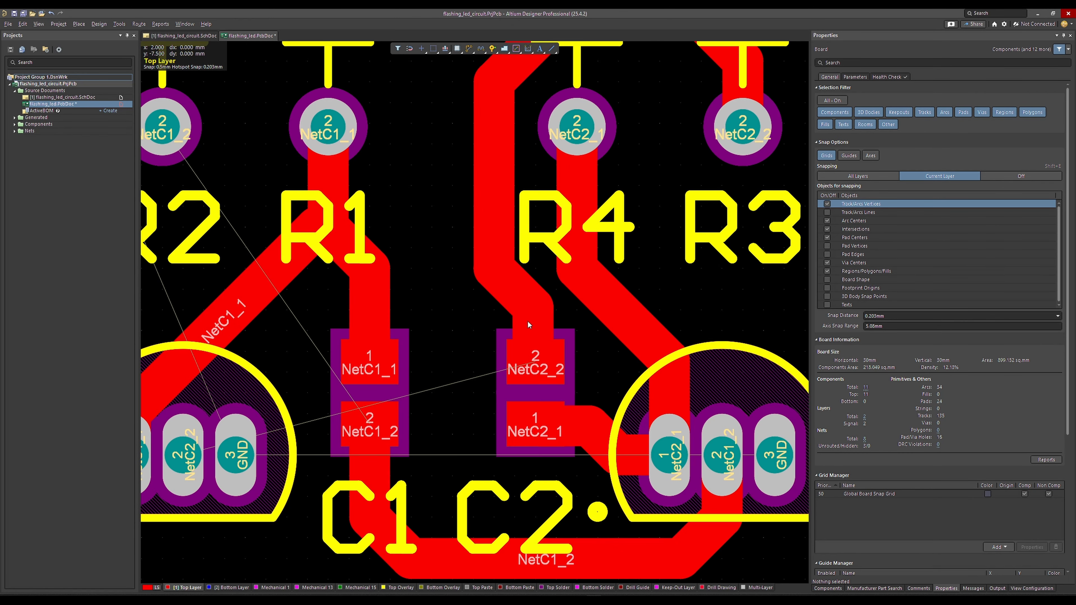
{"action": "scroll", "coordinate": [528, 321], "scroll_direction": "down", "scroll_amount": 4, "text": "ctrl"}
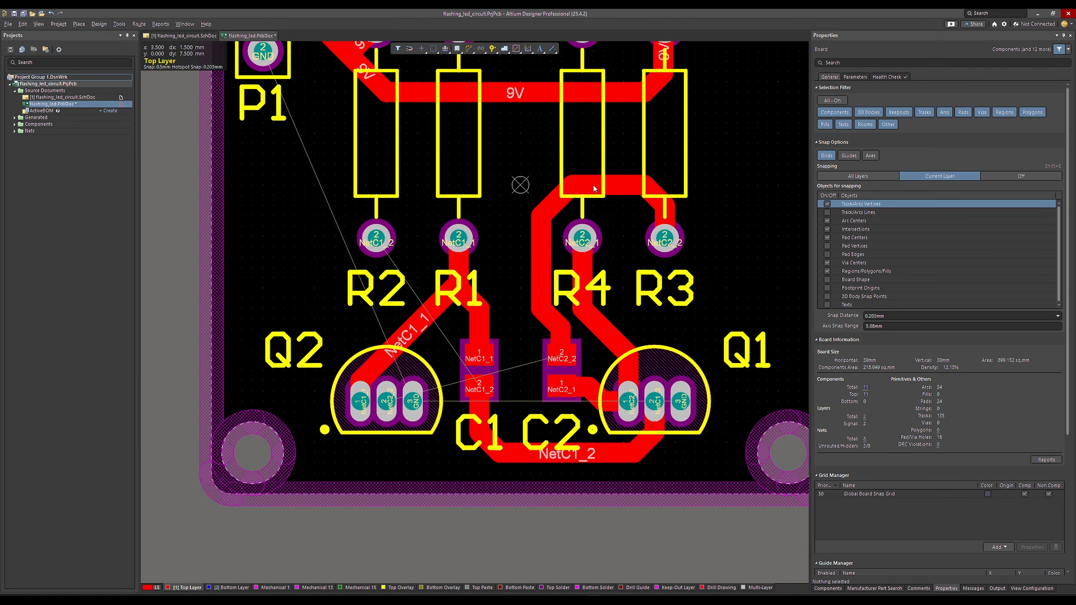
{"action": "mouse_move", "coordinate": [600, 186]}
{"action": "left_mouse_down"}
{"action": "mouse_move", "coordinate": [598, 205]}
{"action": "mouse_move", "coordinate": [610, 170]}
{"action": "mouse_move", "coordinate": [607, 196]}
{"action": "left_mouse_up"}
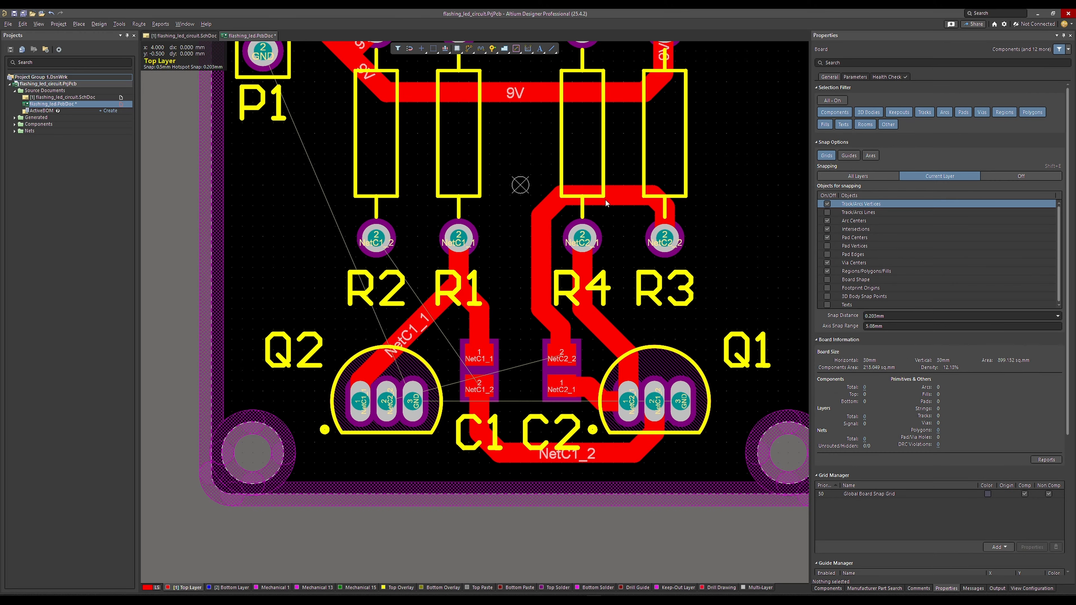
Shift the NetC1_1 diagonal away from Q2's pad 2 and delete the short segments joining it to R1's pad 2 and C1's vertical track.
{"action": "scroll", "coordinate": [510, 316], "scroll_direction": "up", "scroll_amount": 2, "text": "ctrl"}
{"action": "scroll", "coordinate": [509, 315], "scroll_direction": "up", "scroll_amount": 1, "text": "ctrl"}
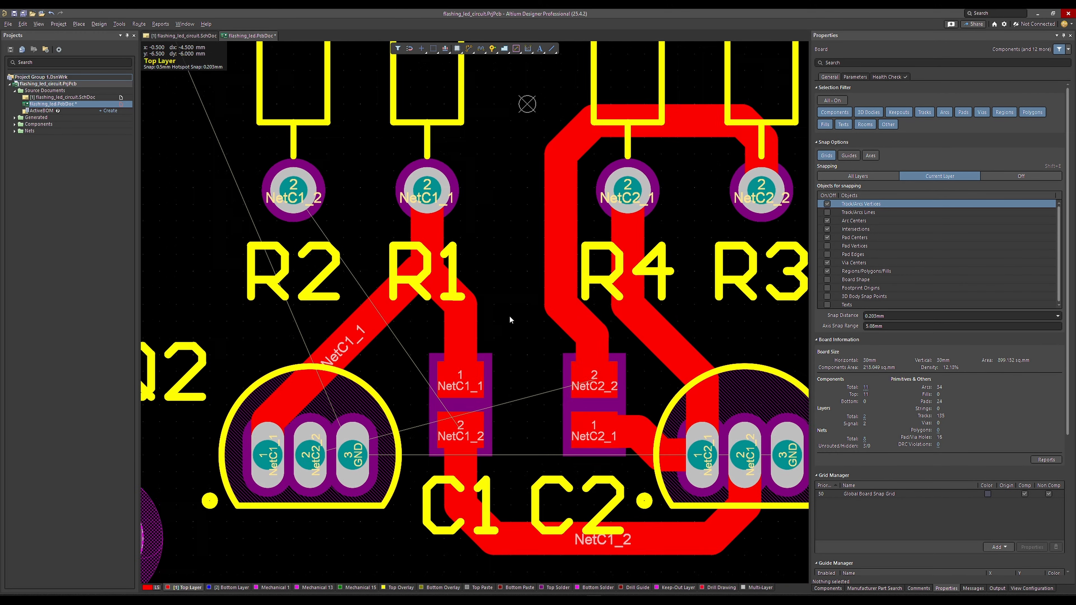
{"action": "scroll", "coordinate": [494, 326], "scroll_direction": "down", "scroll_amount": 2}
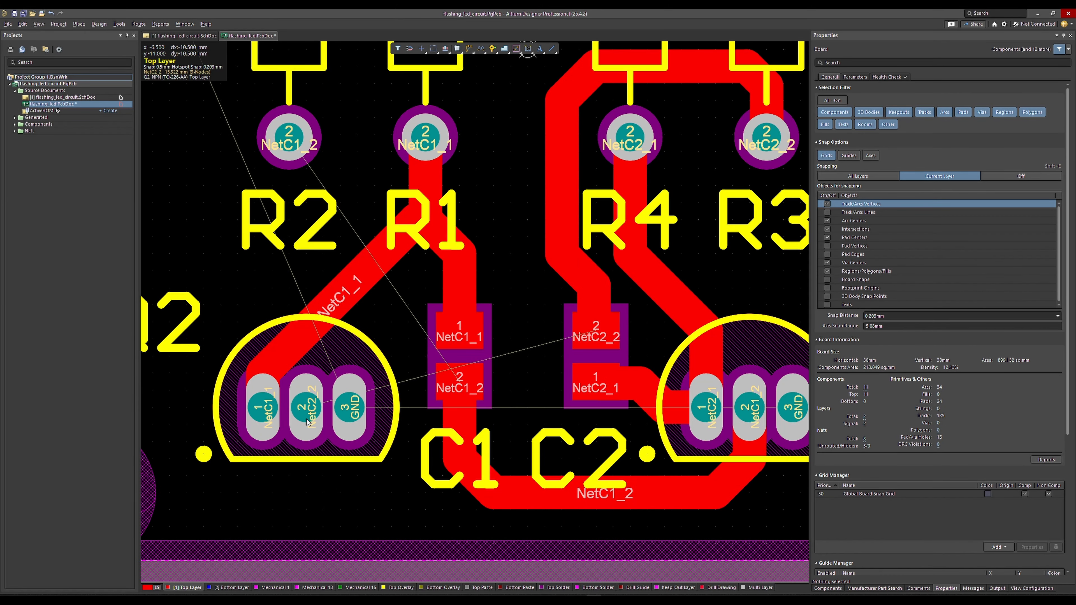
{"action": "left_click_drag", "start_coordinate": [270, 389], "coordinate": [288, 337]}
{"action": "left_click", "coordinate": [426, 228]}
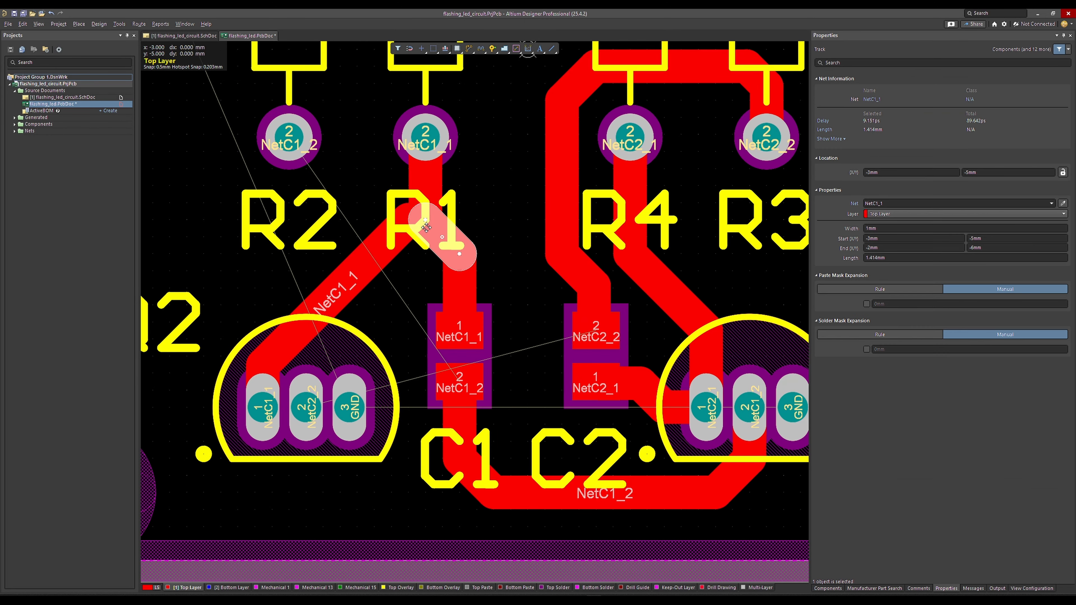
{"action": "key", "text": "Delete"}
{"action": "left_click", "coordinate": [425, 225]}
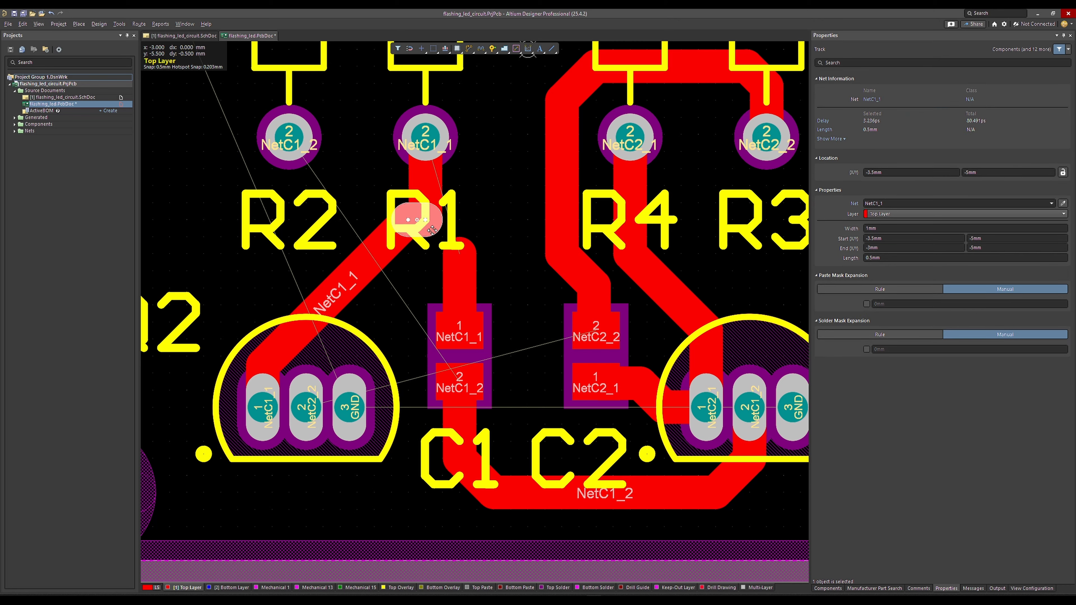
{"action": "left_click", "coordinate": [432, 231]}
{"action": "left_click", "coordinate": [432, 229]}
{"action": "key", "text": "Delete"}
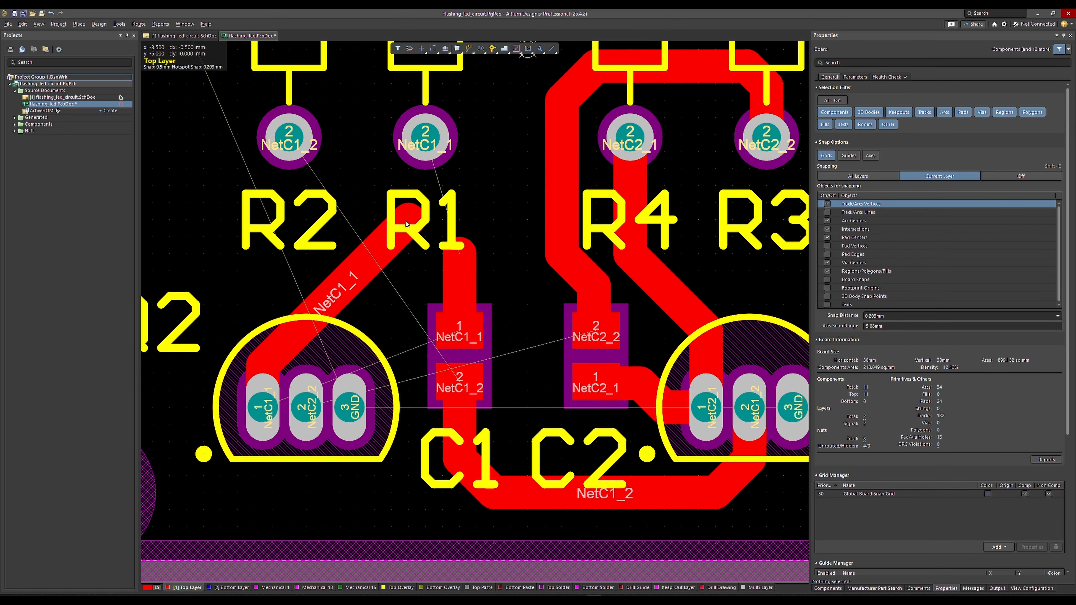
Move the NetC1_1 diagonal farther from Q2's pad 2 and reconnect its upper end to R1's pad 2 and C1's vertical track.
{"action": "left_click", "coordinate": [408, 216]}
{"action": "left_click_drag", "start_coordinate": [341, 256], "coordinate": [338, 274]}
{"action": "key", "text": "ctrl+w"}
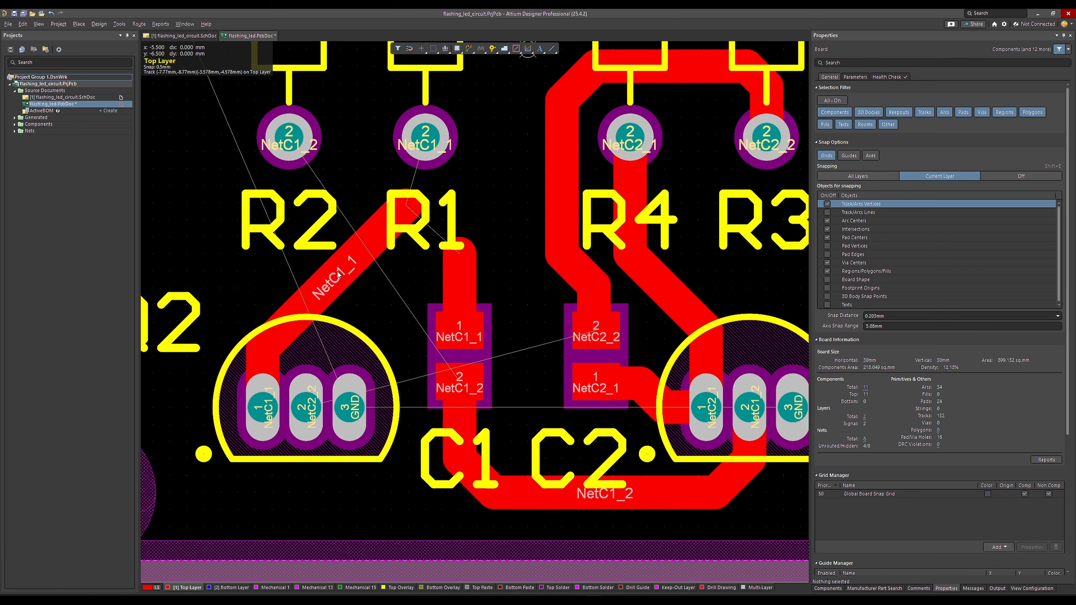
{"action": "left_click", "coordinate": [405, 206]}
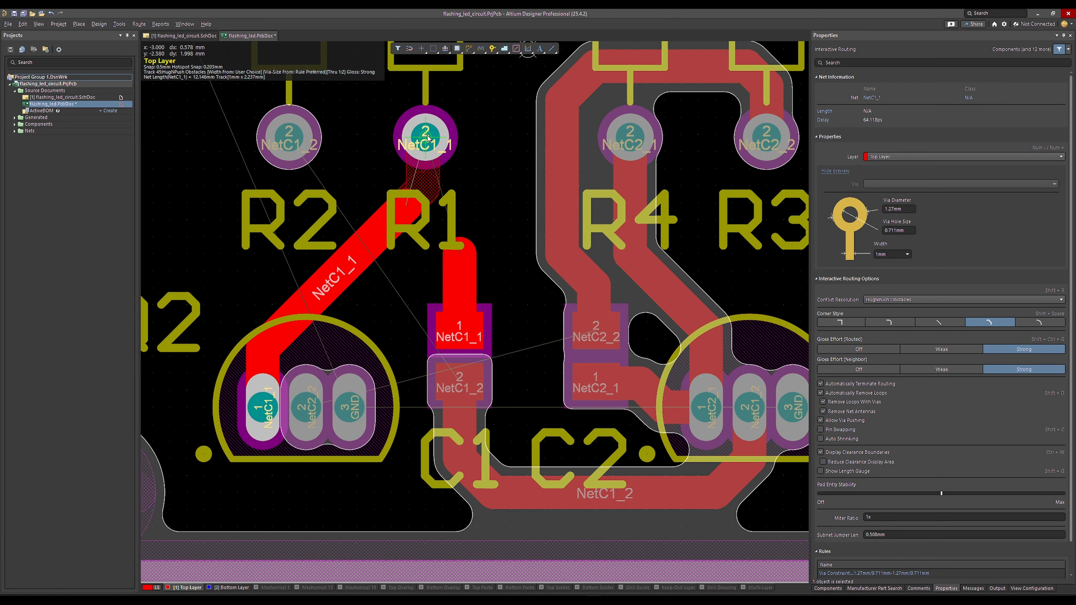
{"action": "left_click", "coordinate": [425, 137]}
{"action": "left_click", "coordinate": [424, 189]}
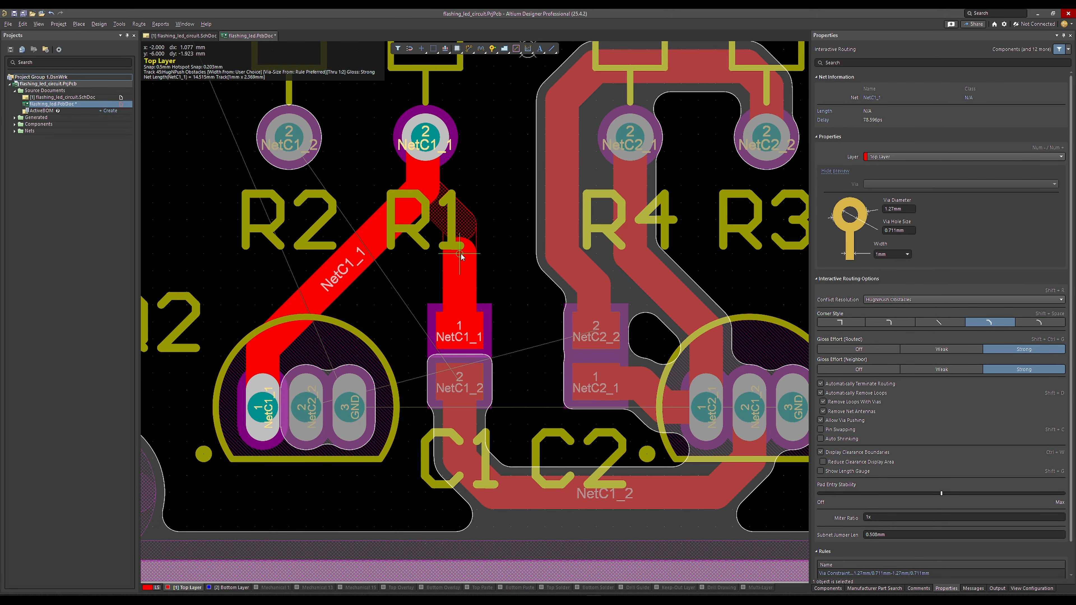
{"action": "left_click", "coordinate": [460, 265]}
{"action": "right_click", "coordinate": [460, 265]}
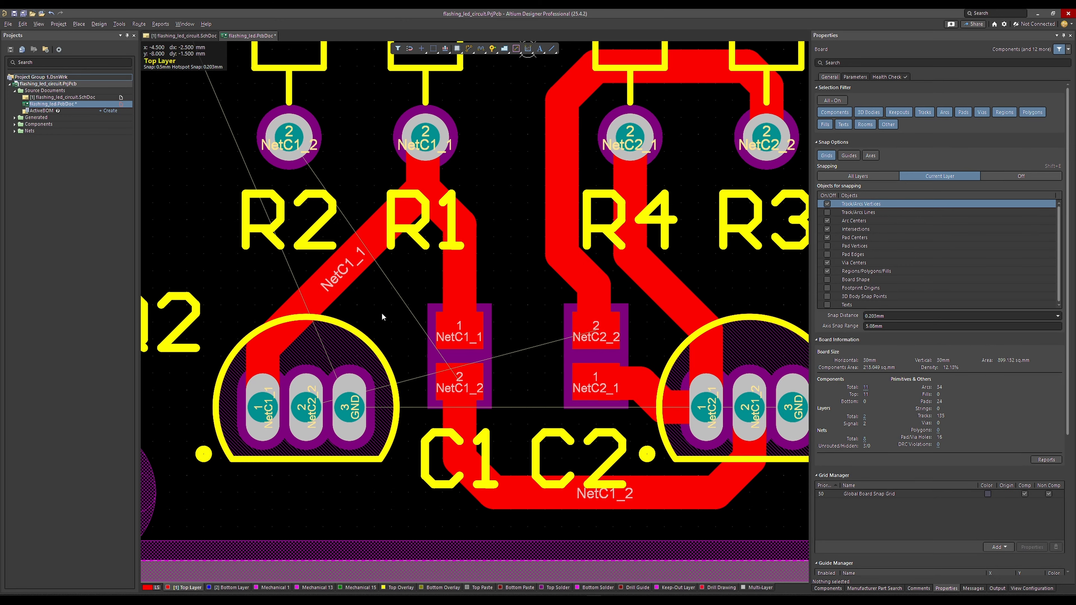
Start a NetC2_2 track at Q2's pad 2 and switch the routing corner style to Track 45.
{"action": "key", "text": "ctrl+w"}
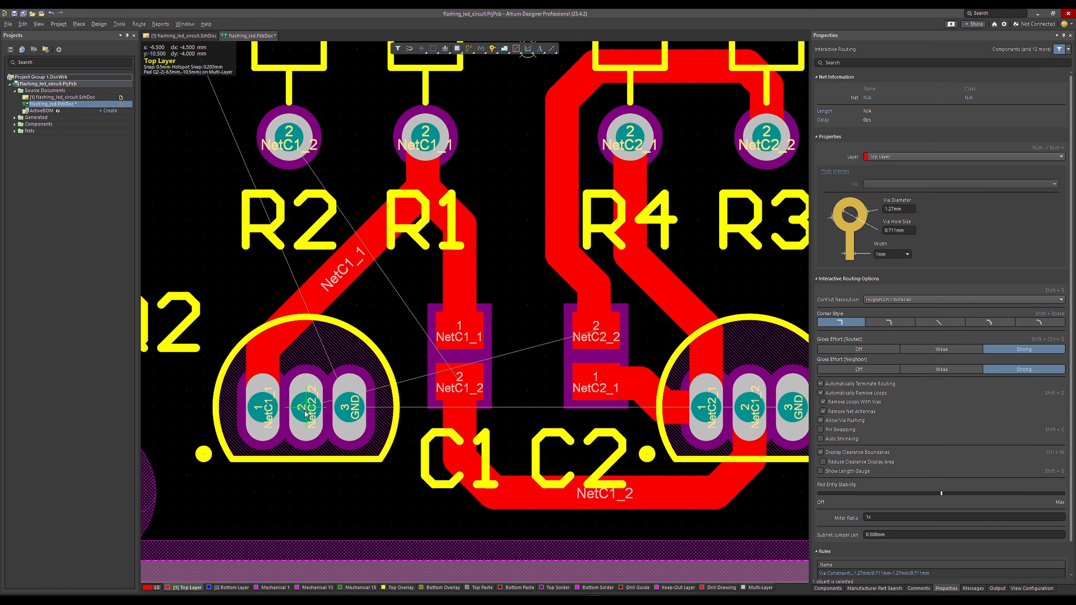
{"action": "left_click", "coordinate": [306, 412]}
{"action": "key", "text": "shift+space"}
{"action": "key", "text": "shift+space"}
{"action": "key", "text": "shift+space"}
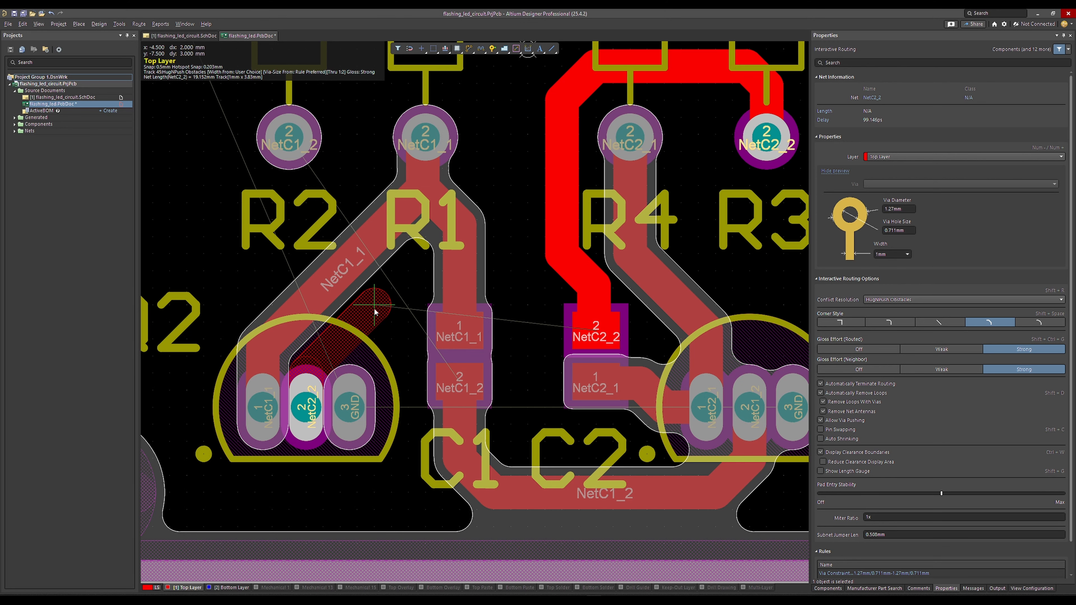
{"action": "key", "text": "KP_Multiply"}
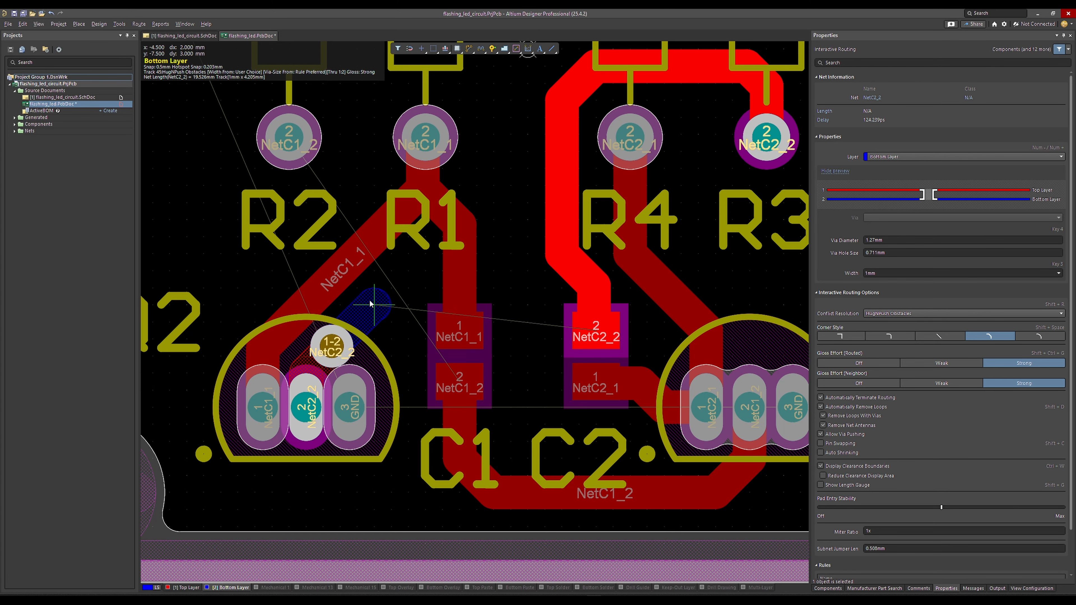
{"action": "key", "text": "Escape"}
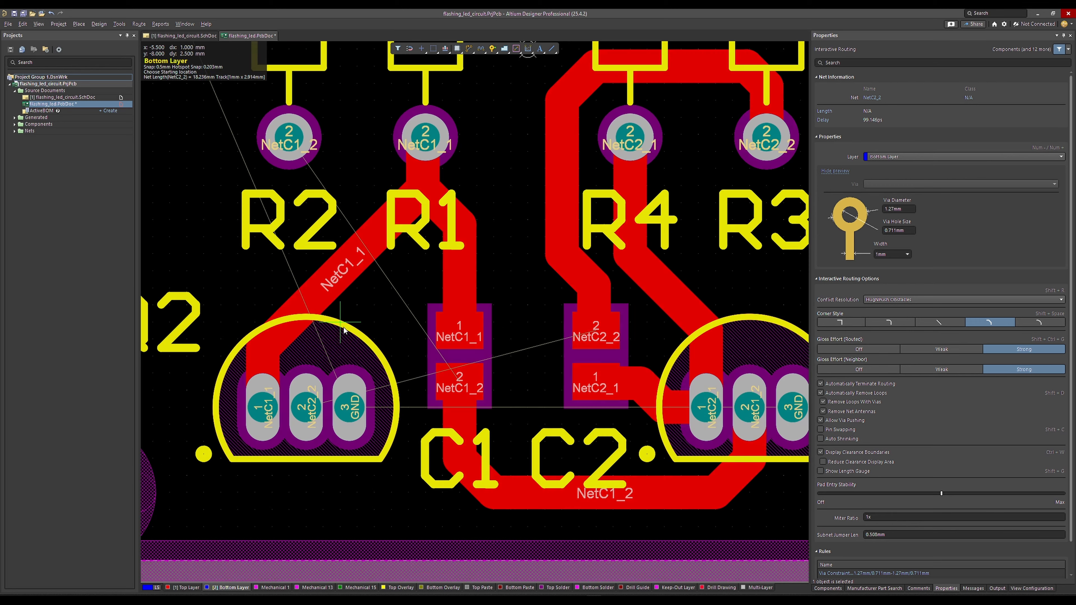
{"action": "key", "text": "Escape"}
{"action": "key", "text": "KP_Multiply"}
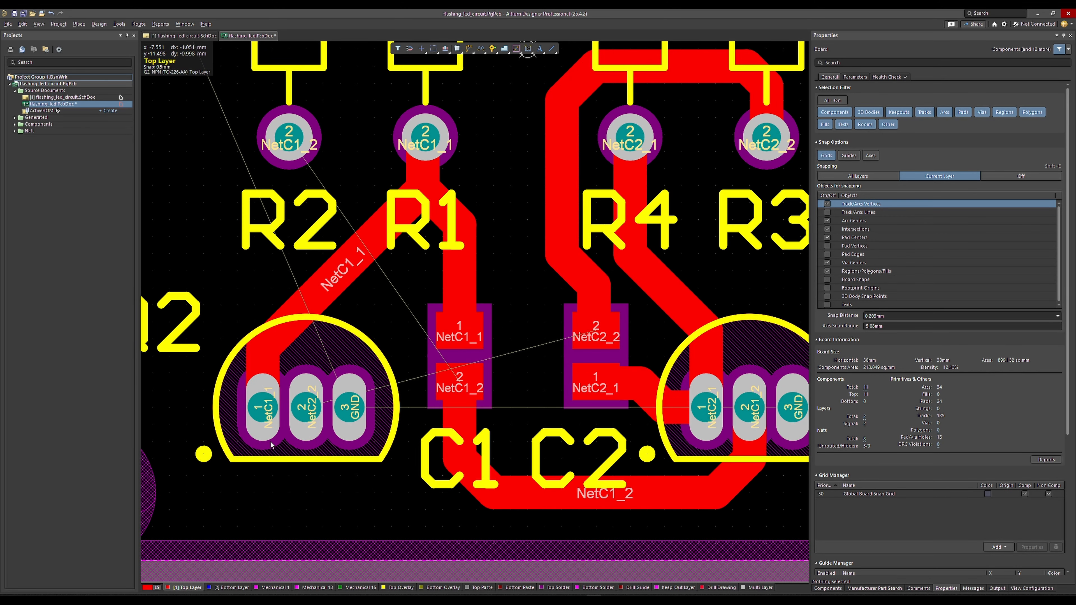
Route 1 mm NetC2_2 from Q2's pad 2 through a bottom-layer section between two vias under NetC1_1 to the top-layer track near R4.
{"action": "key", "text": "ctrl+w"}
{"action": "left_click", "coordinate": [305, 407]}
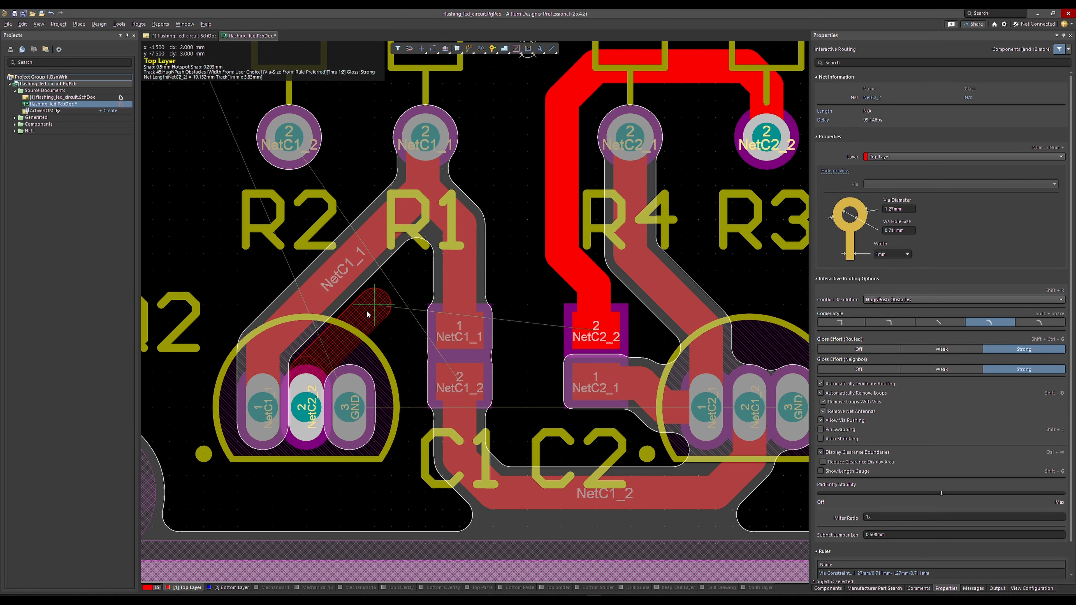
{"action": "left_click", "coordinate": [368, 312]}
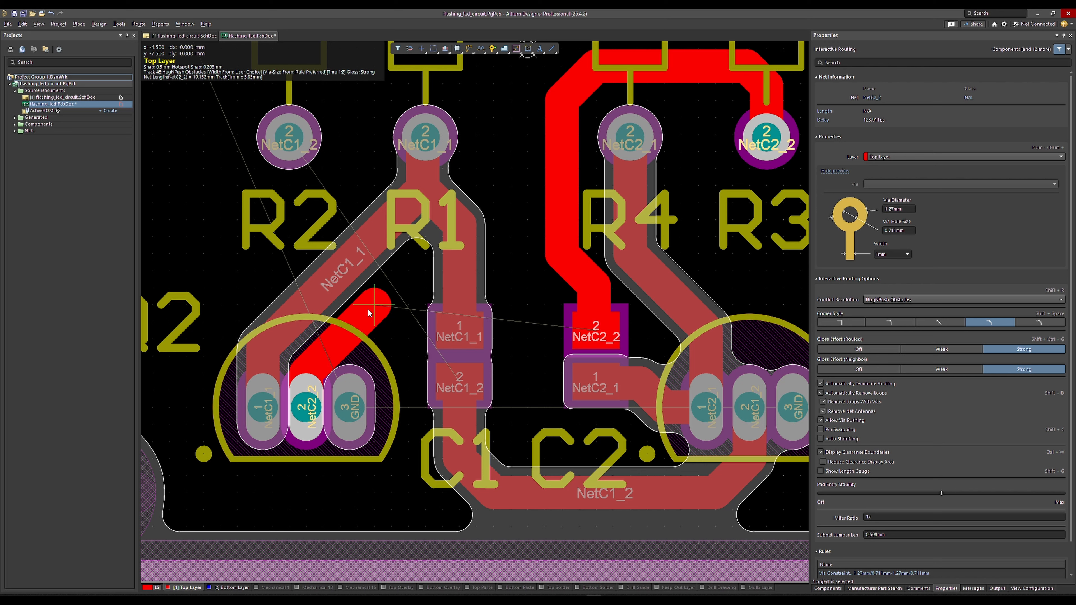
{"action": "key", "text": "KP_Multiply"}
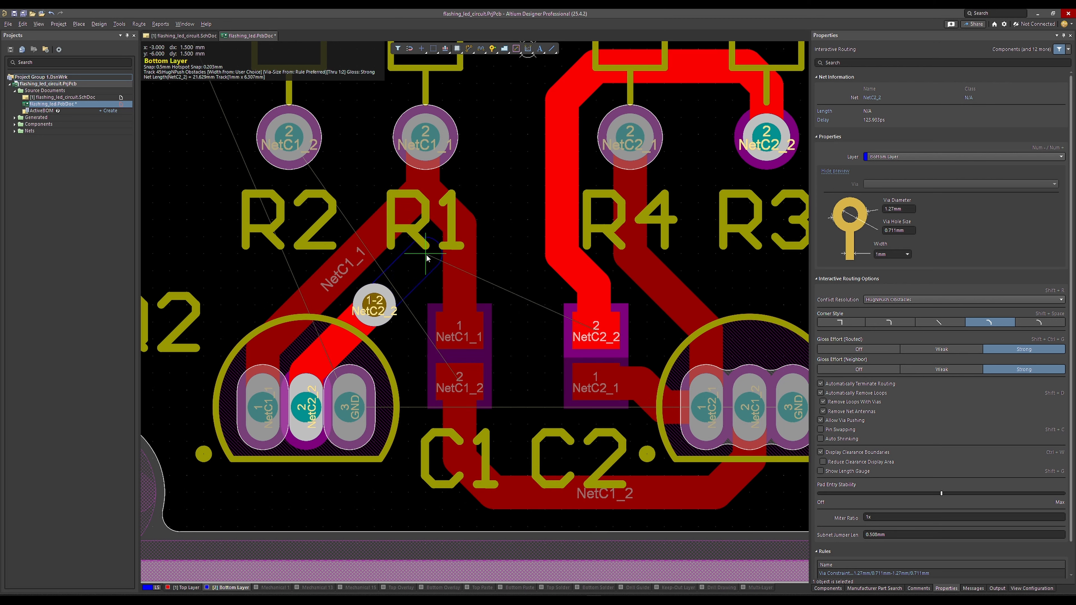
{"action": "left_click", "coordinate": [503, 182]}
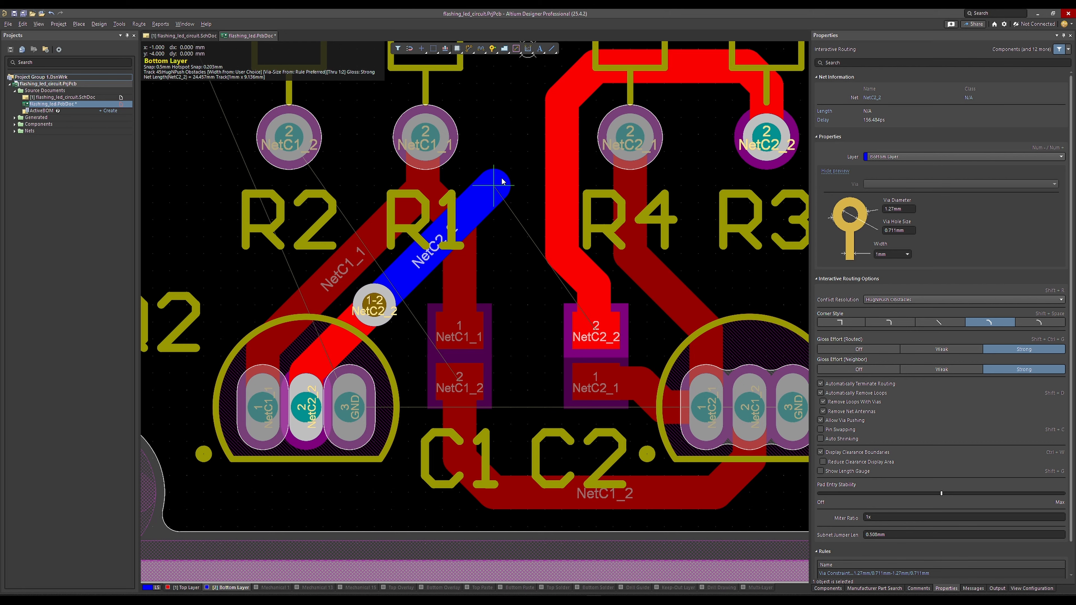
{"action": "key", "text": "KP_Multiply"}
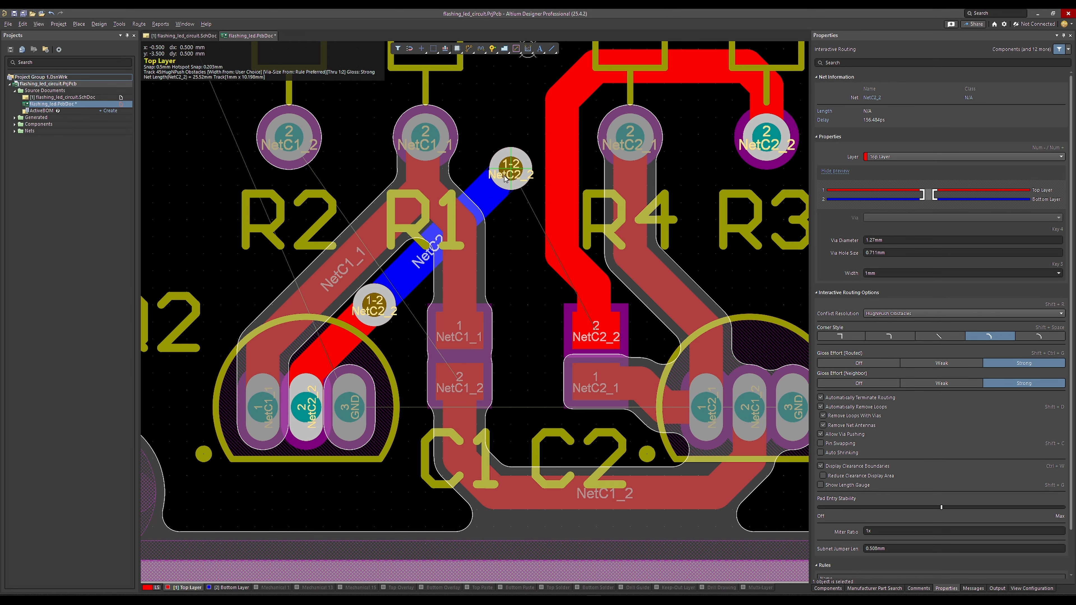
{"action": "left_click", "coordinate": [558, 180]}
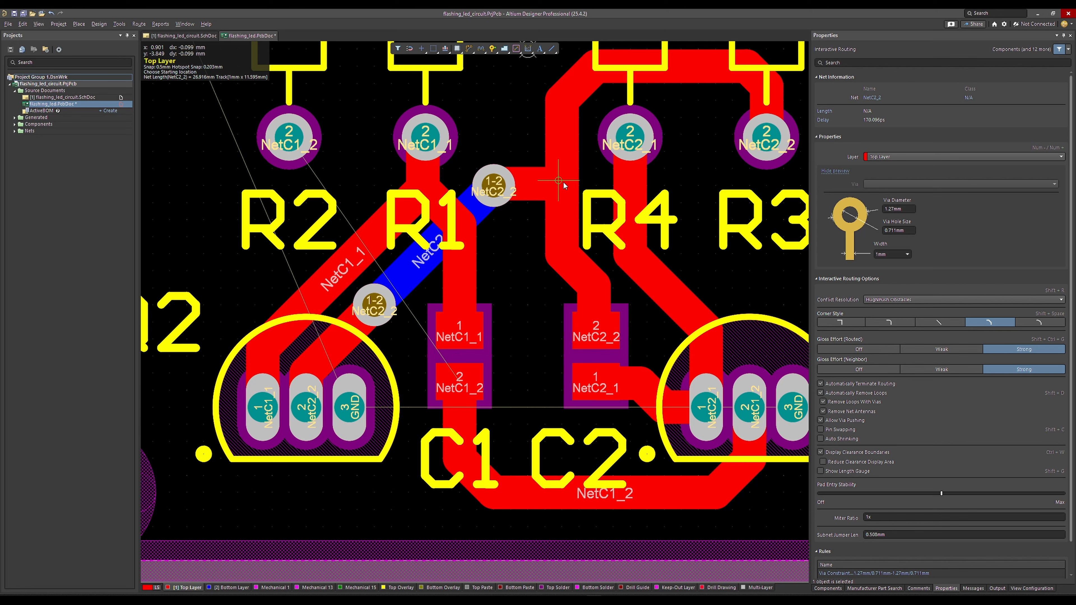
{"action": "key", "text": "Escape"}
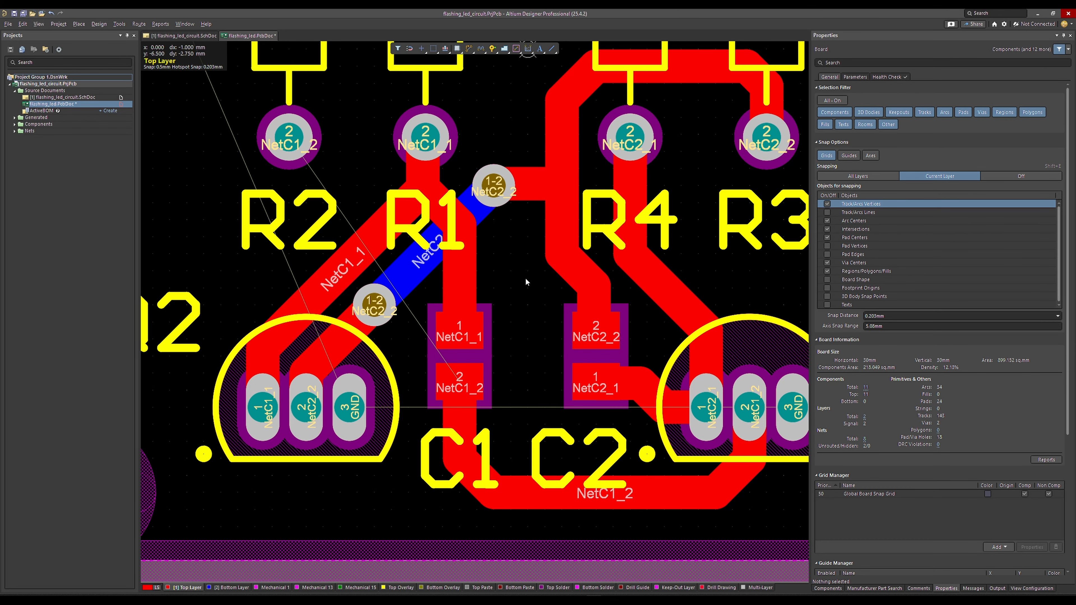
Move the NetC2_2 via nearest Q2 about 1 mm right and 1 mm up to shorten the bottom-layer section.
{"action": "scroll", "coordinate": [498, 324], "scroll_direction": "down", "scroll_amount": 1, "text": "ctrl"}
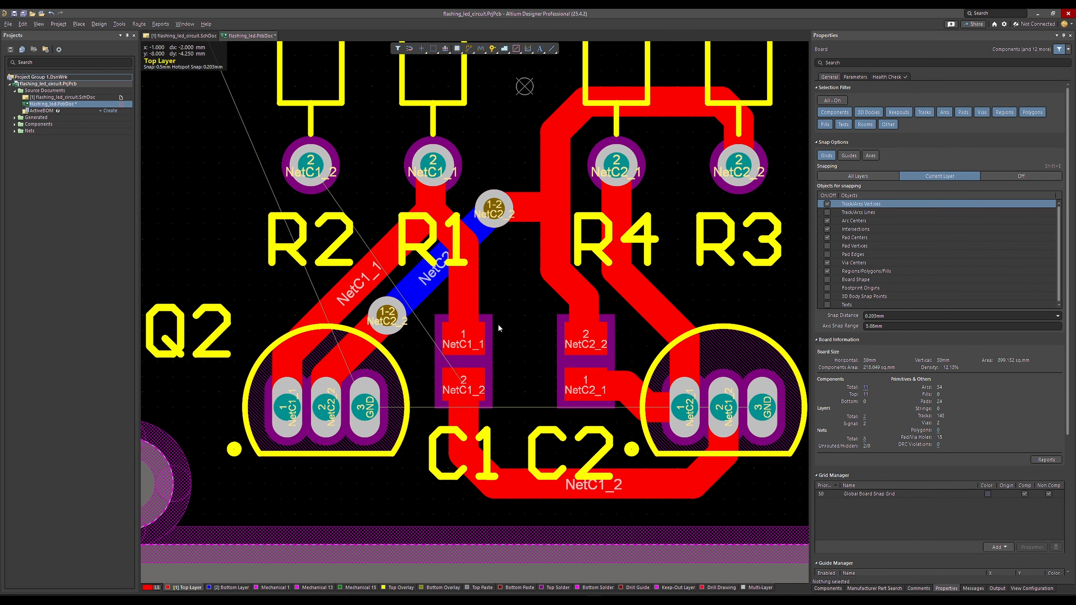
{"action": "scroll", "coordinate": [498, 324], "scroll_direction": "left", "scroll_amount": 1}
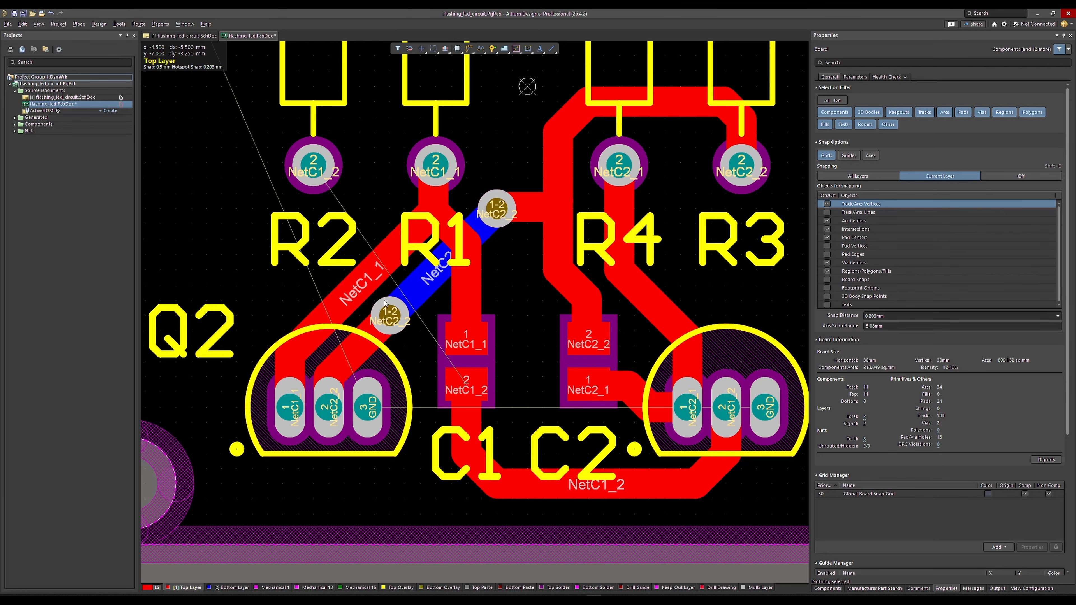
{"action": "scroll", "coordinate": [394, 326], "scroll_direction": "up", "scroll_amount": 1, "text": "ctrl"}
{"action": "left_click", "coordinate": [393, 324]}
{"action": "scroll", "coordinate": [335, 210], "scroll_direction": "down", "scroll_amount": 1, "text": "ctrl"}
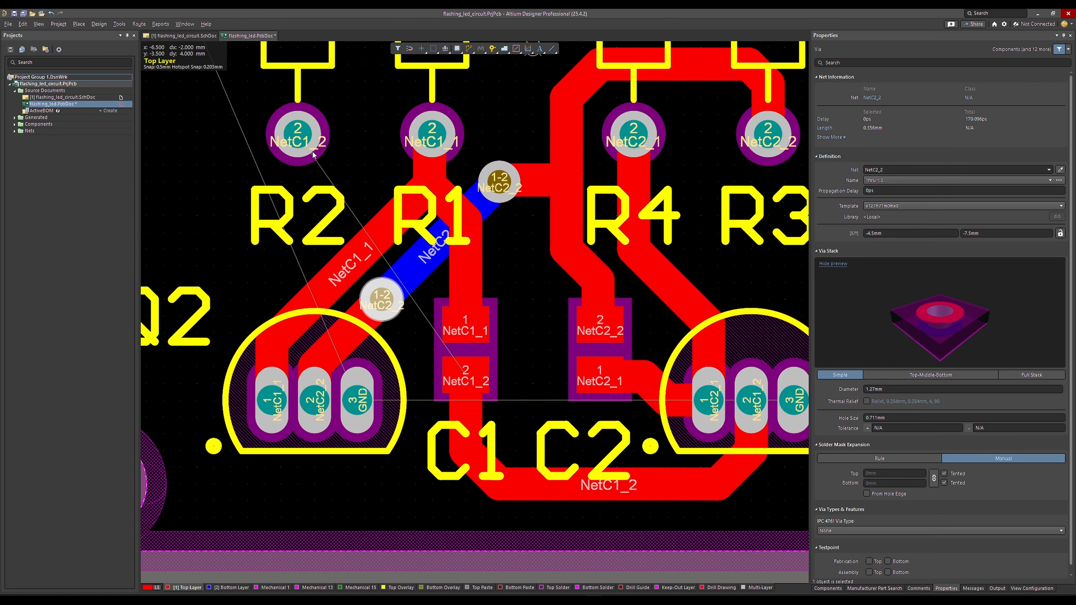
{"action": "scroll", "coordinate": [383, 302], "scroll_direction": "up", "scroll_amount": 1, "text": "ctrl"}
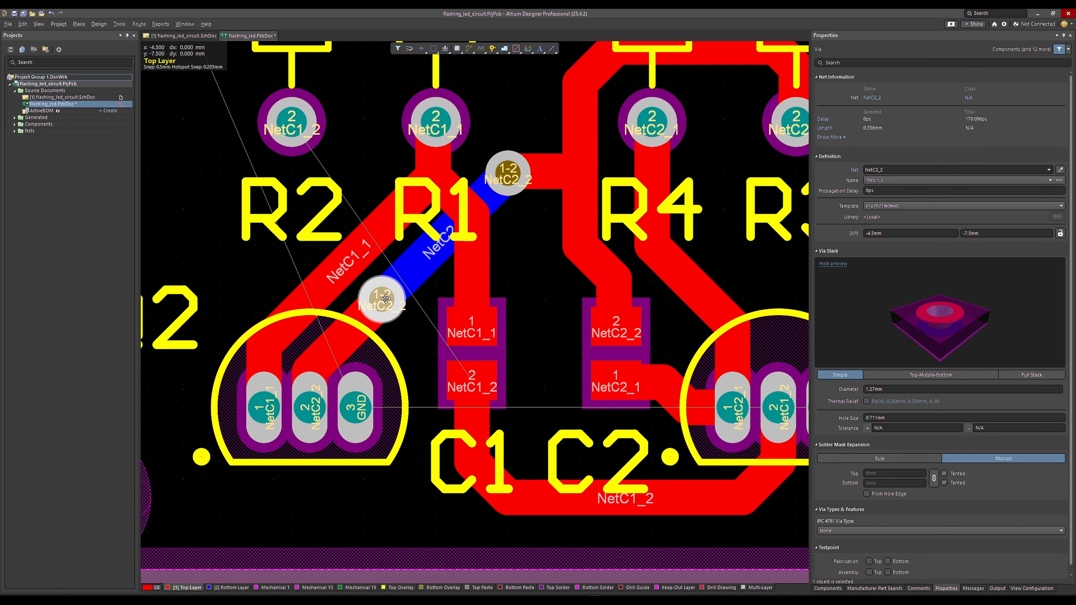
{"action": "left_click_drag", "start_coordinate": [388, 296], "coordinate": [409, 277]}
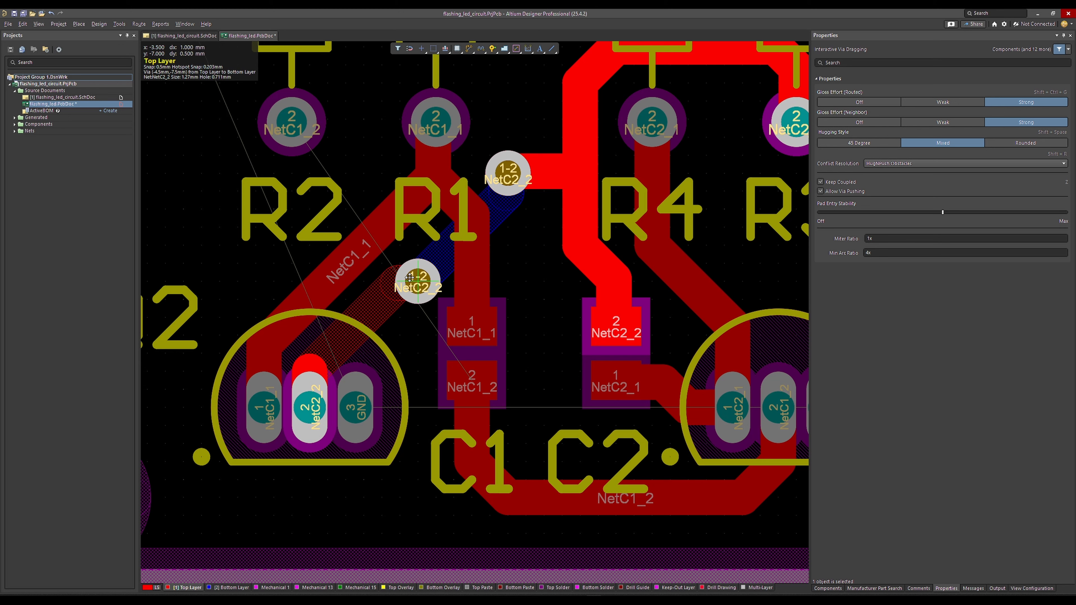
{"action": "left_click_drag", "start_coordinate": [410, 278], "coordinate": [410, 270]}
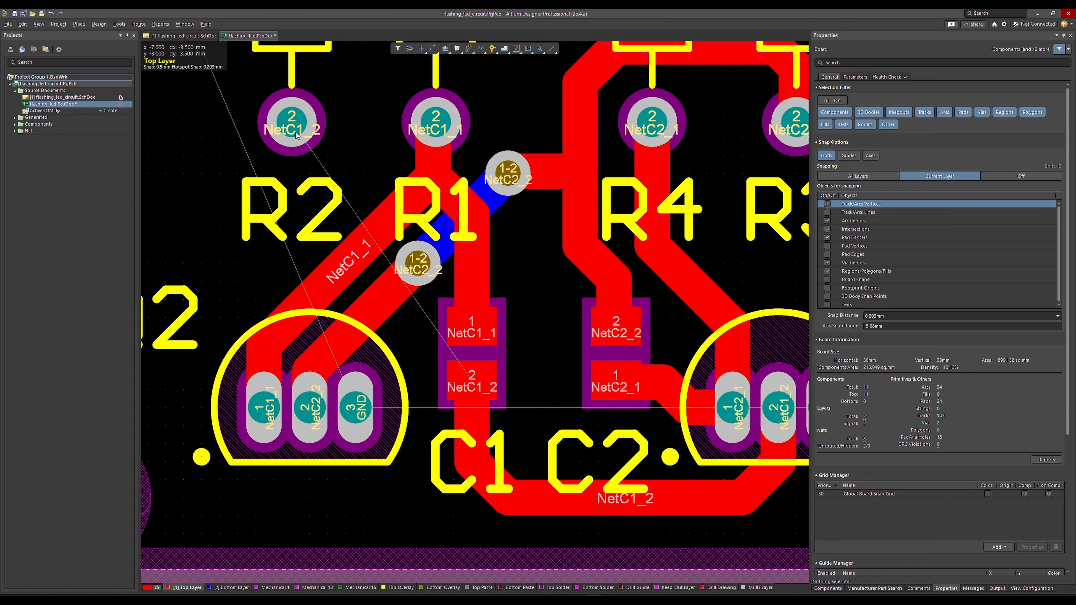
Route 1 mm NetC1_2 on the bottom layer from R2's pad 2 diagonally beneath C1 to Q1's pad 2.
{"action": "scroll", "coordinate": [294, 132], "scroll_direction": "up", "scroll_amount": 5}
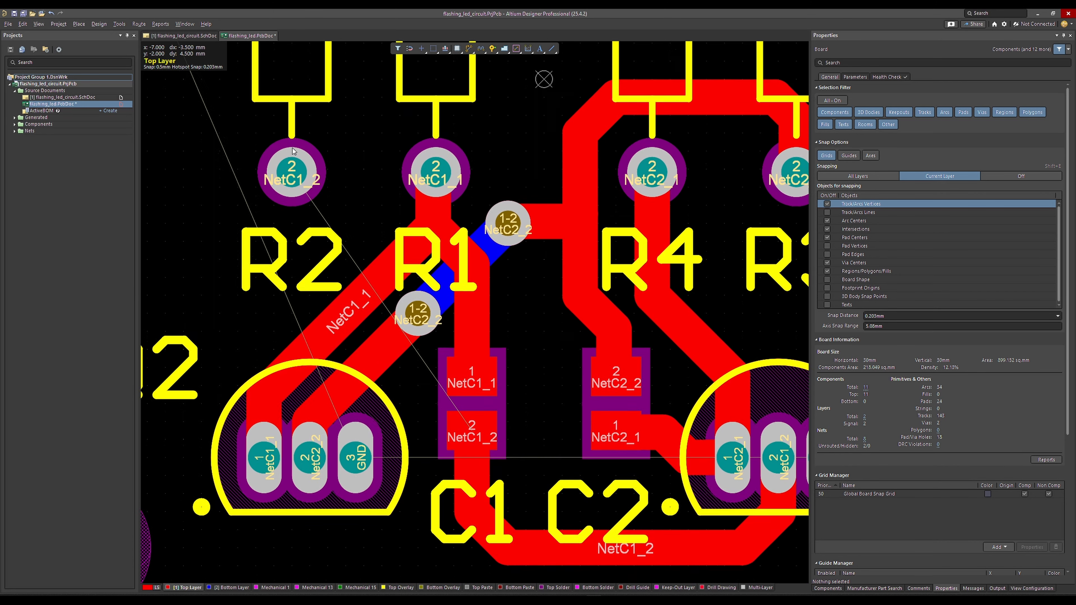
{"action": "scroll", "coordinate": [291, 204], "scroll_direction": "down", "scroll_amount": 1, "text": "ctrl"}
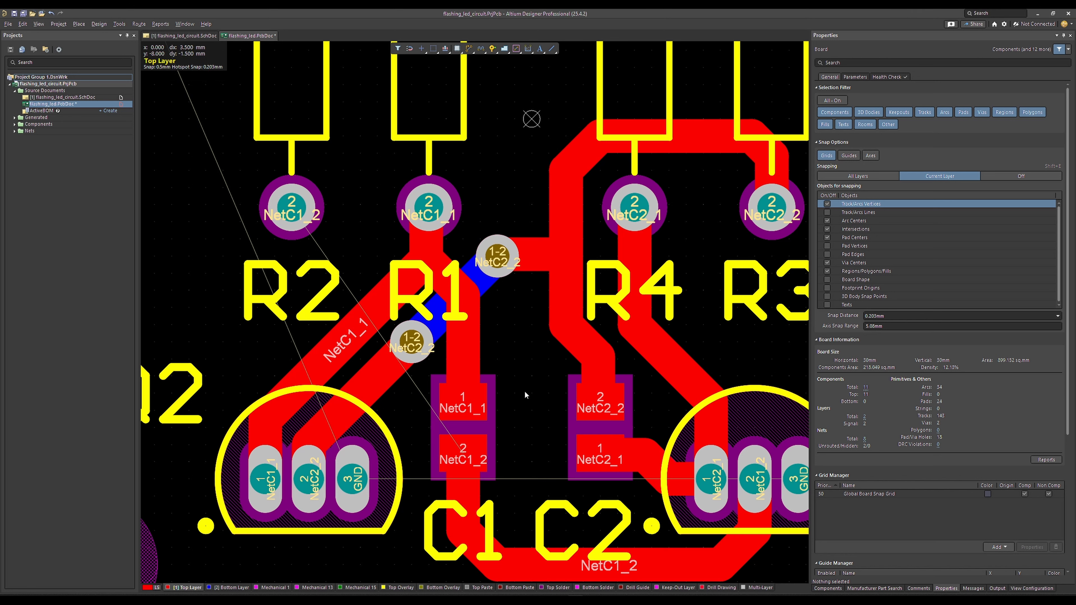
{"action": "left_click", "coordinate": [232, 587]}
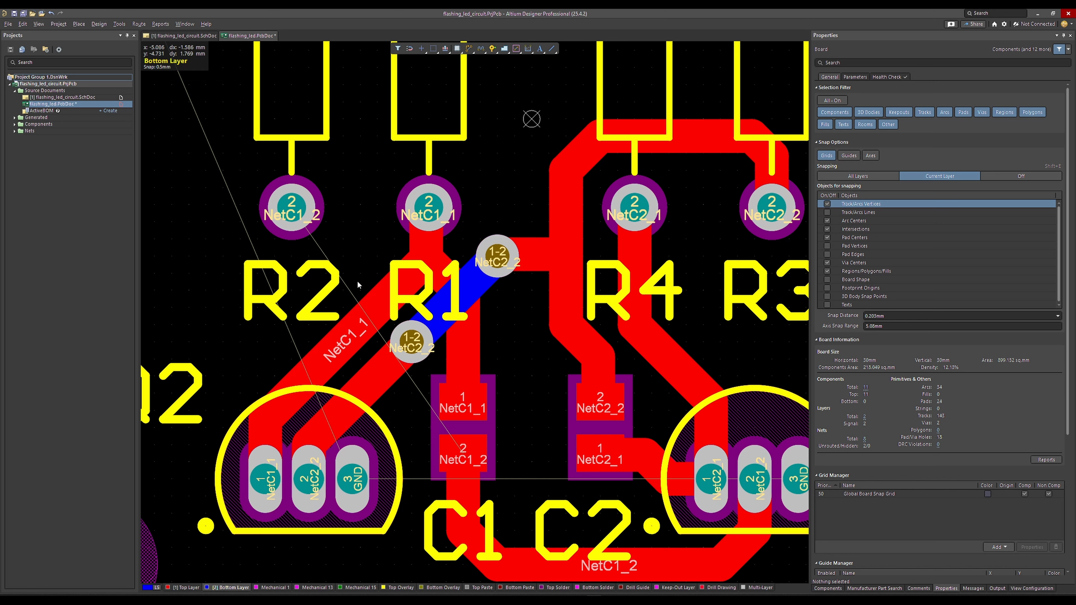
{"action": "key", "text": "ctrl+w"}
{"action": "left_click", "coordinate": [291, 211]}
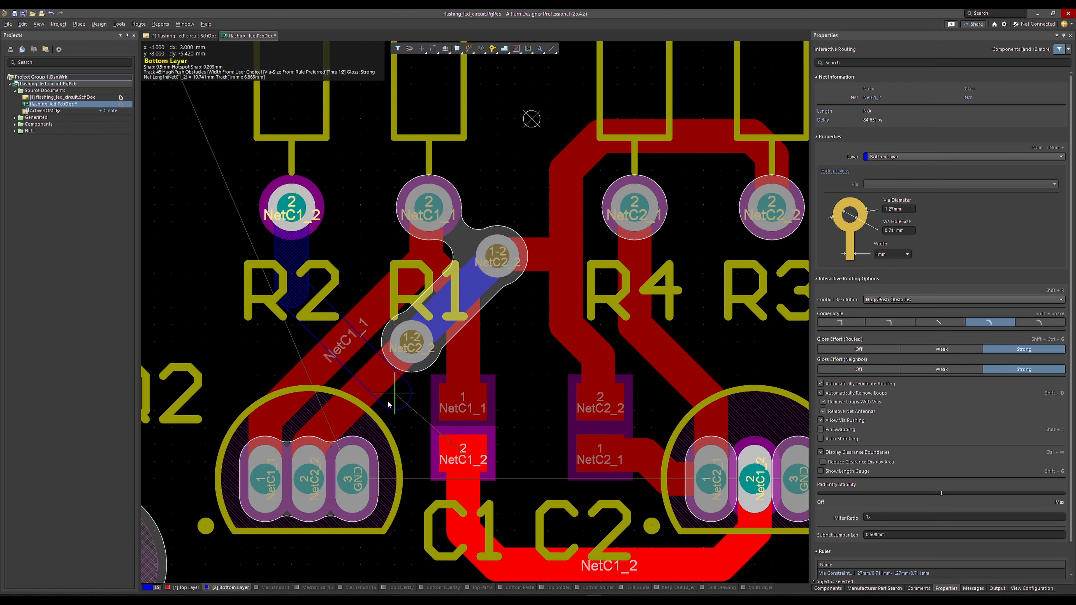
{"action": "left_click", "coordinate": [393, 414]}
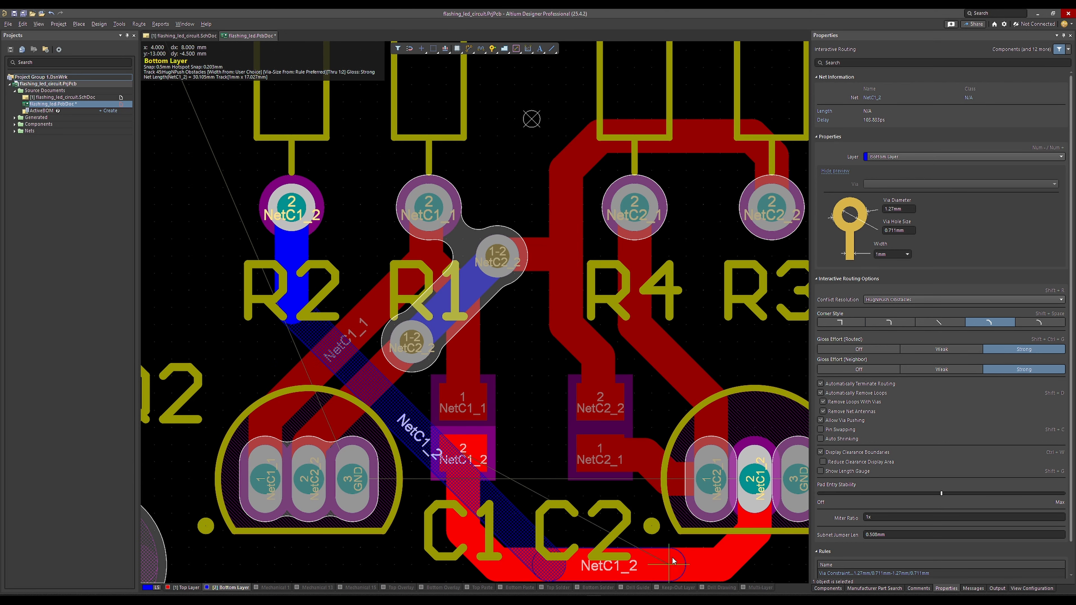
{"action": "left_click", "coordinate": [642, 572]}
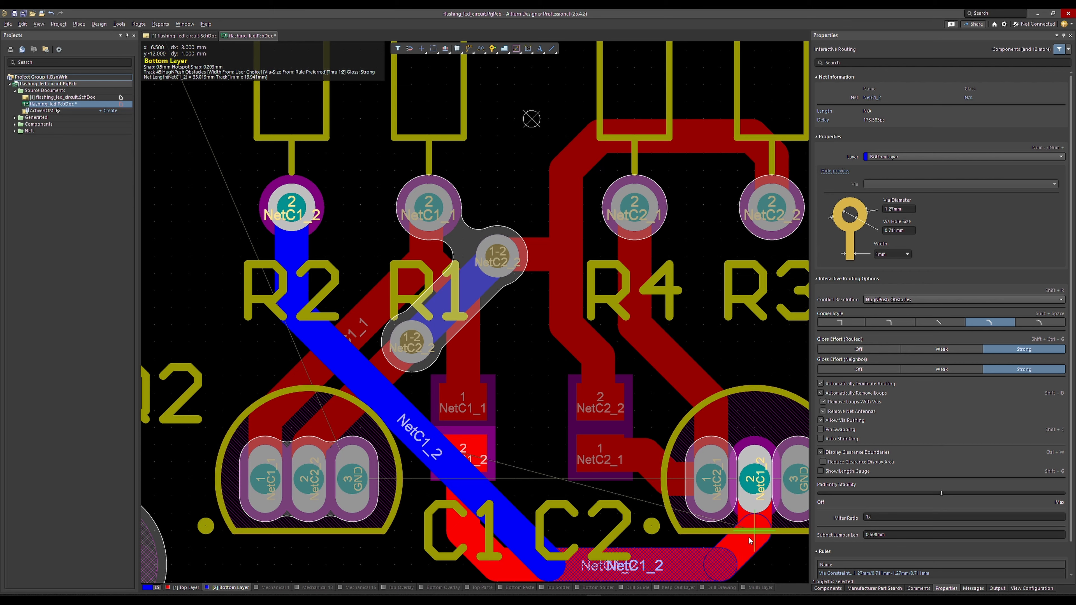
{"action": "left_click", "coordinate": [752, 478]}
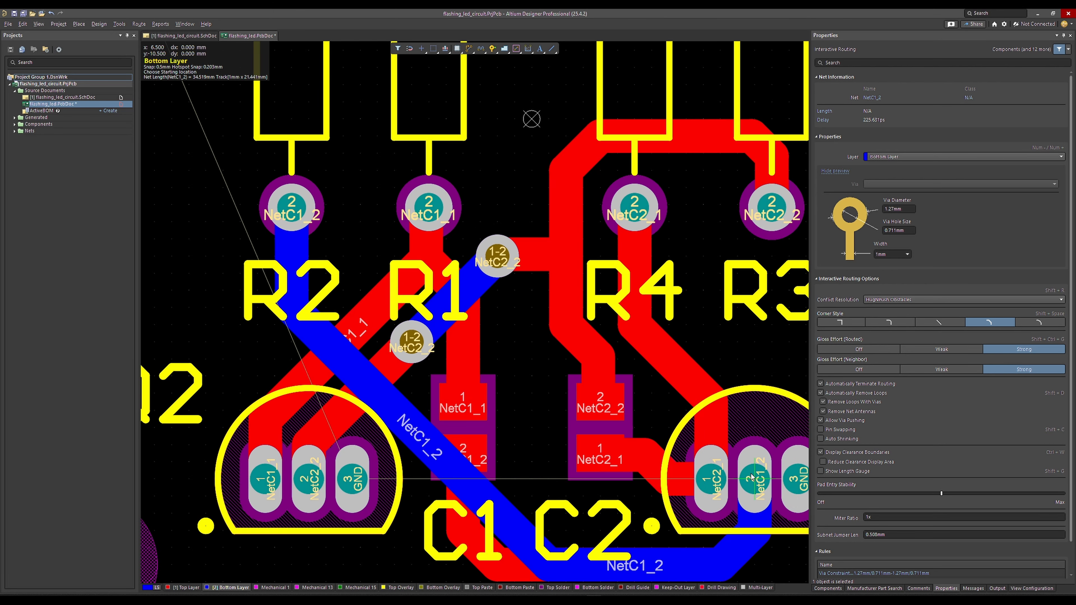
{"action": "scroll", "coordinate": [751, 478], "scroll_direction": "down", "scroll_amount": 2, "text": "ctrl"}
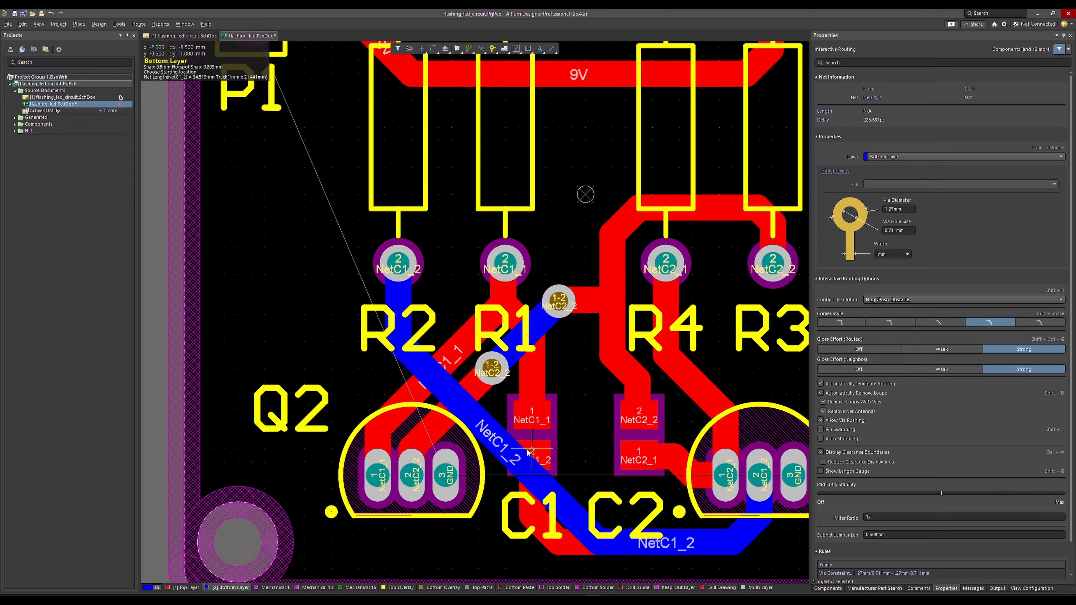
{"action": "scroll", "coordinate": [527, 453], "scroll_direction": "up", "scroll_amount": 1, "text": "ctrl"}
{"action": "right_click_drag", "start_coordinate": [527, 453], "coordinate": [521, 438]}
{"action": "right_click", "coordinate": [543, 488]}
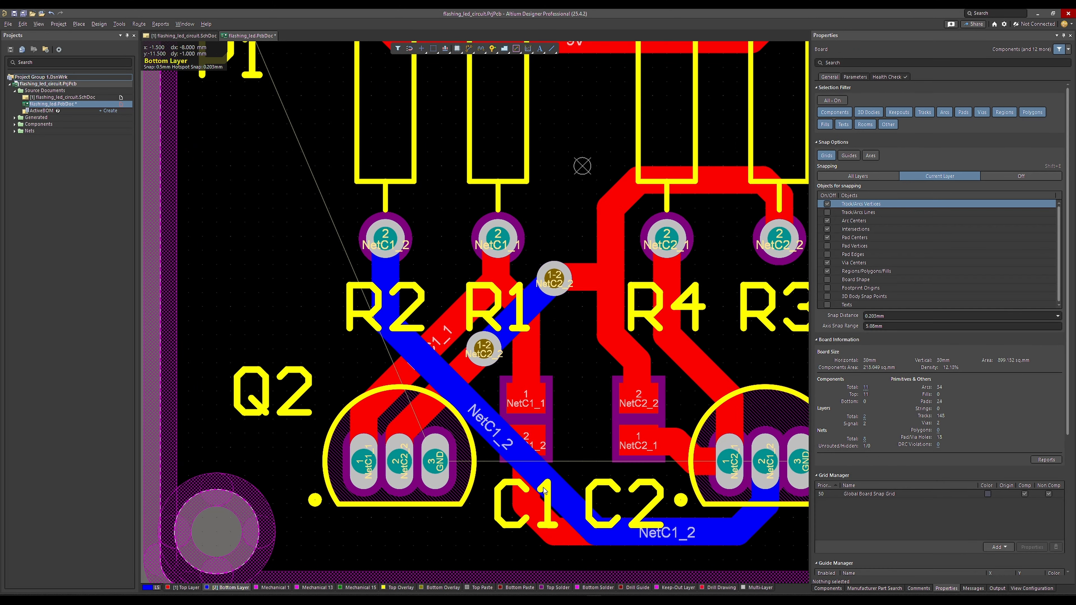
Shift the bottom-layer NetC1_2 diagonal slightly toward Q2 and make the top layer active.
{"action": "left_click", "coordinate": [544, 488]}
{"action": "mouse_move", "coordinate": [542, 475]}
{"action": "left_mouse_down"}
{"action": "mouse_move", "coordinate": [516, 481]}
{"action": "mouse_move", "coordinate": [525, 477]}
{"action": "left_mouse_up"}
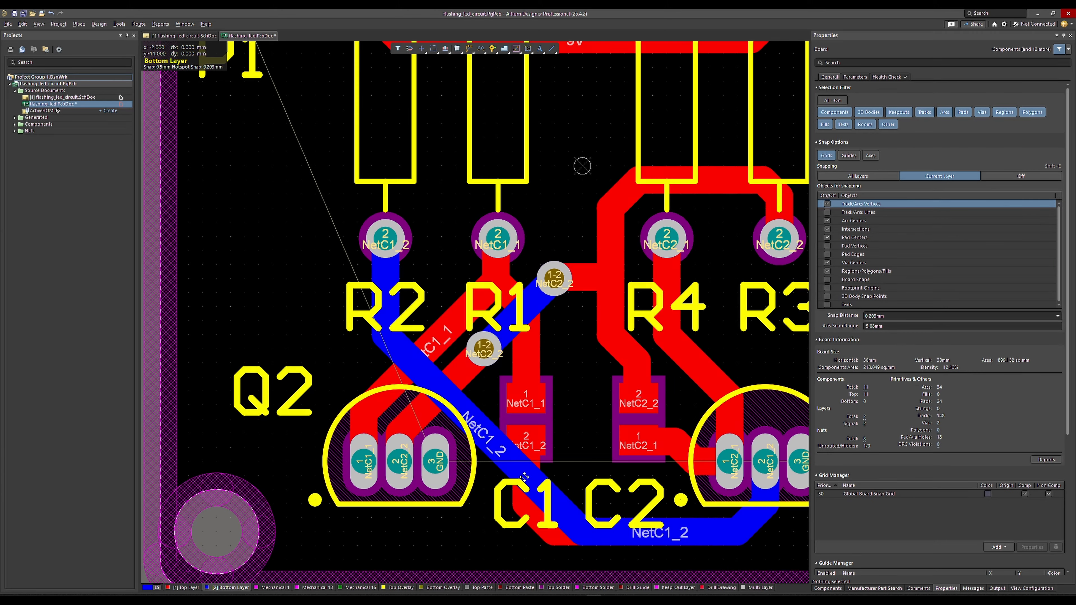
{"action": "scroll", "coordinate": [525, 477], "scroll_direction": "down", "scroll_amount": 2, "text": "ctrl"}
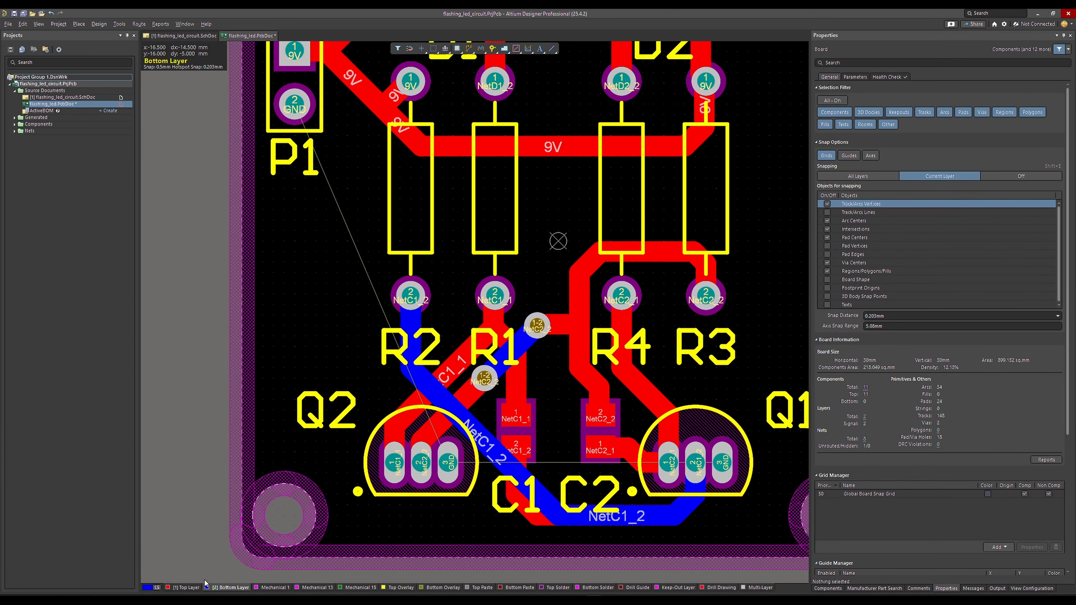
{"action": "key", "text": "KP_Multiply"}
{"action": "right_click_drag", "start_coordinate": [382, 541], "coordinate": [377, 538]}
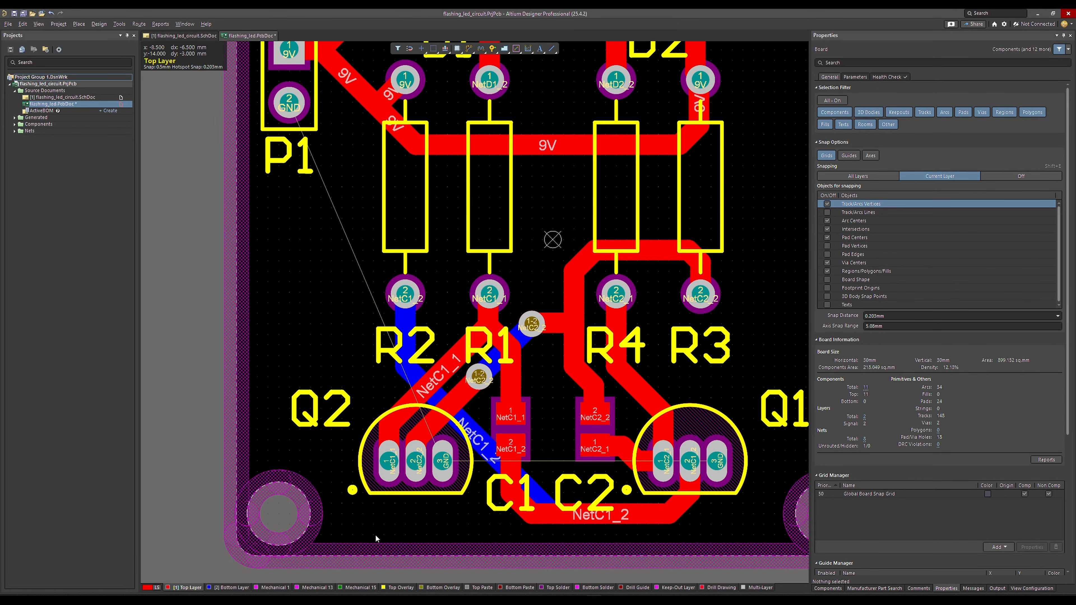
Draw a square polygon pour on the top layer over the whole board, with corners at ±15 mm in X and Y.
{"action": "scroll", "coordinate": [375, 536], "scroll_direction": "up", "scroll_amount": 1, "text": "ctrl"}
{"action": "scroll", "coordinate": [412, 515], "scroll_direction": "up", "scroll_amount": 4}
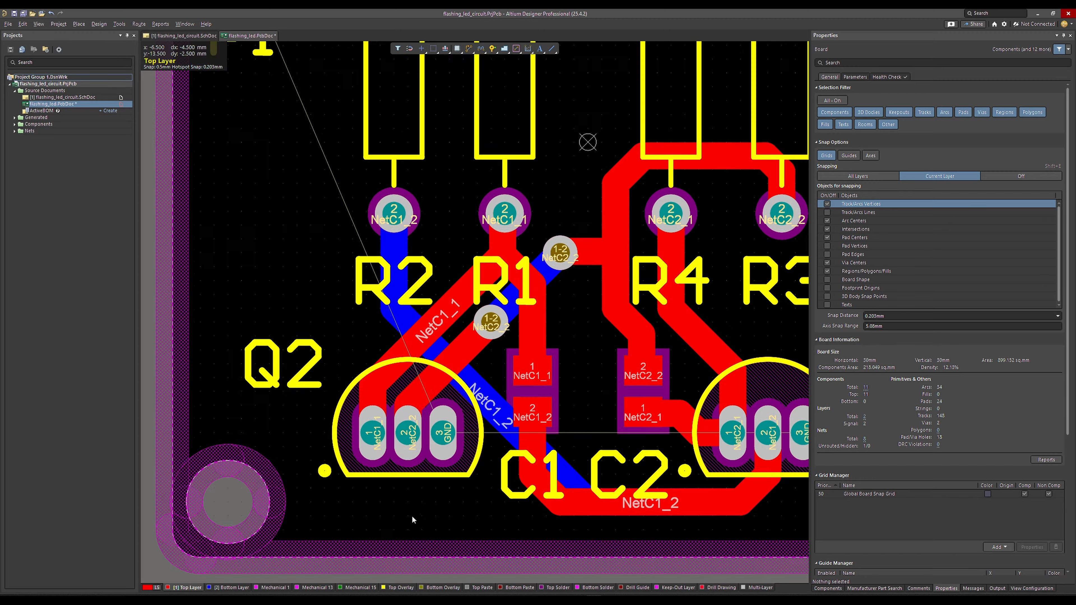
{"action": "scroll", "coordinate": [484, 516], "scroll_direction": "down", "scroll_amount": 2, "text": "ctrl"}
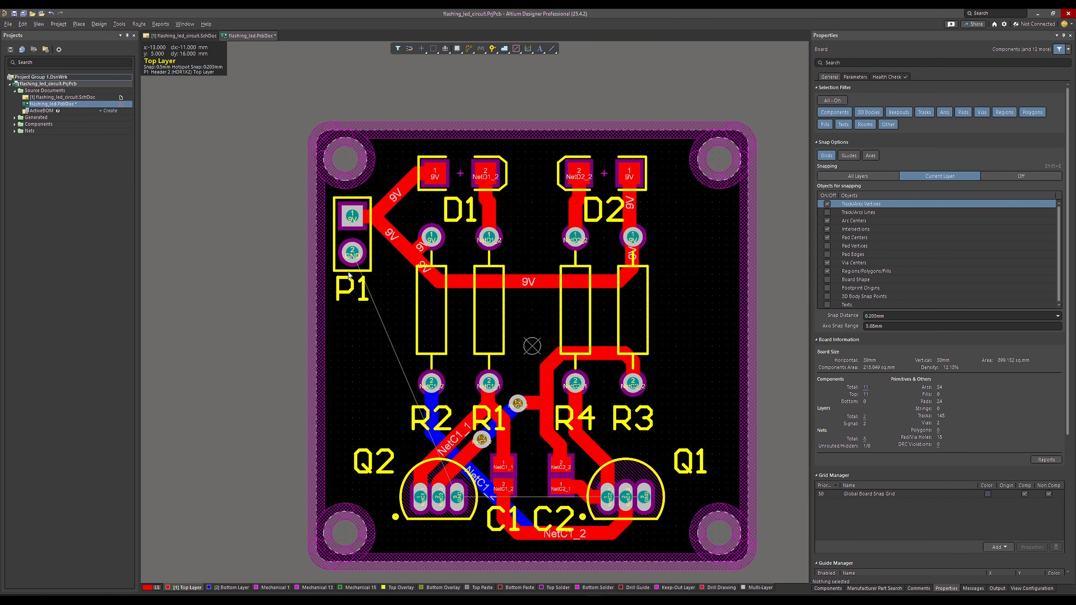
{"action": "right_click_drag", "start_coordinate": [348, 272], "coordinate": [312, 248]}
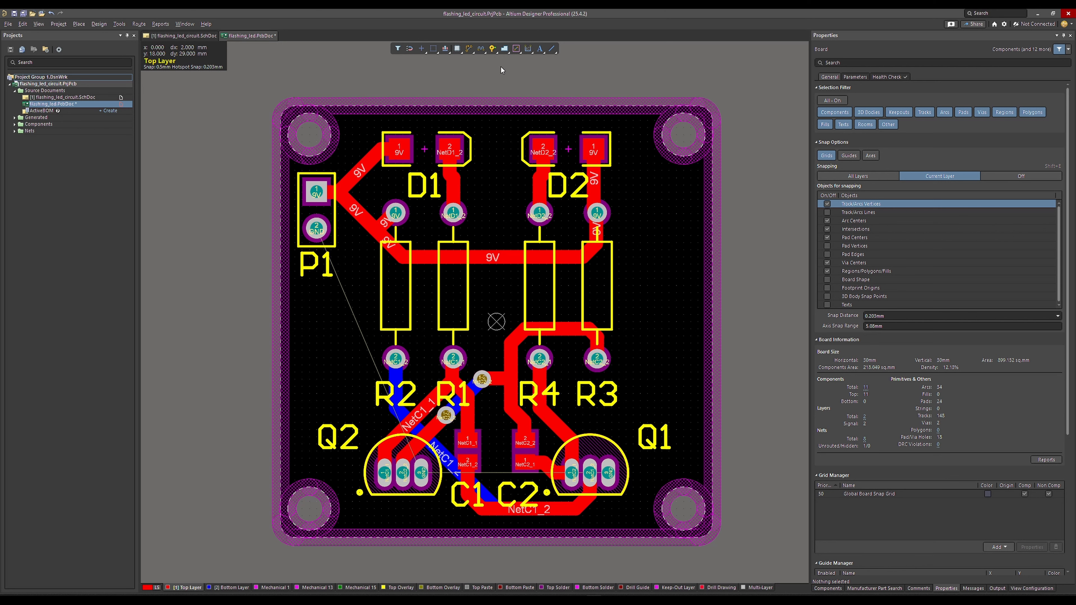
{"action": "right_click", "coordinate": [505, 50]}
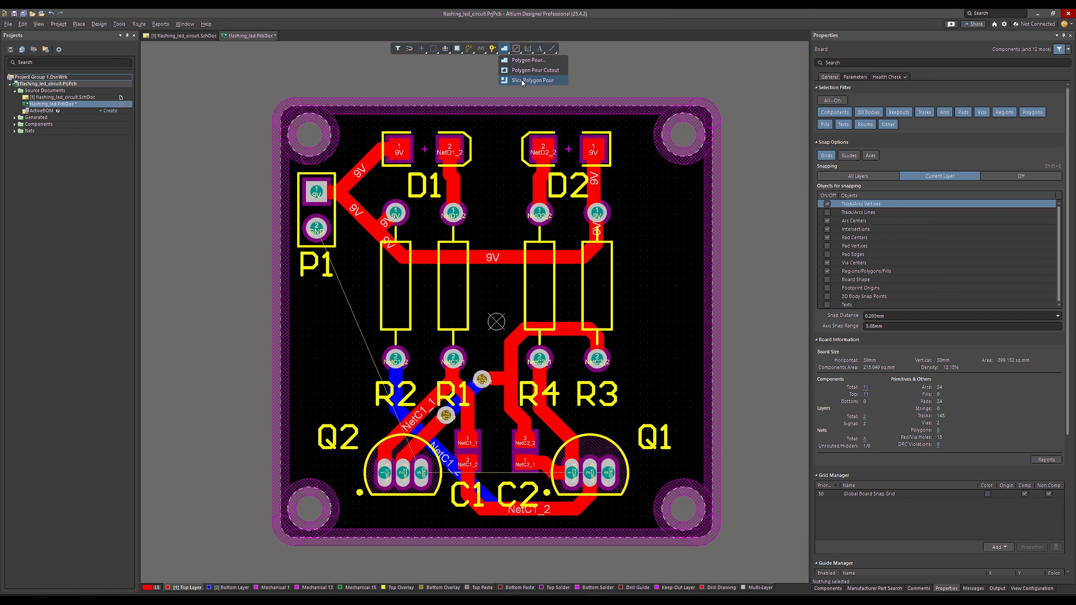
{"action": "left_click", "coordinate": [523, 61]}
{"action": "left_click", "coordinate": [281, 124]}
{"action": "left_click", "coordinate": [281, 556]}
{"action": "left_click", "coordinate": [712, 557]}
{"action": "left_click", "coordinate": [712, 125]}
{"action": "right_click", "coordinate": [712, 125]}
Assign the top-layer polygon pour to the GND net and repour all polygons.
{"action": "double_click", "coordinate": [650, 237]}
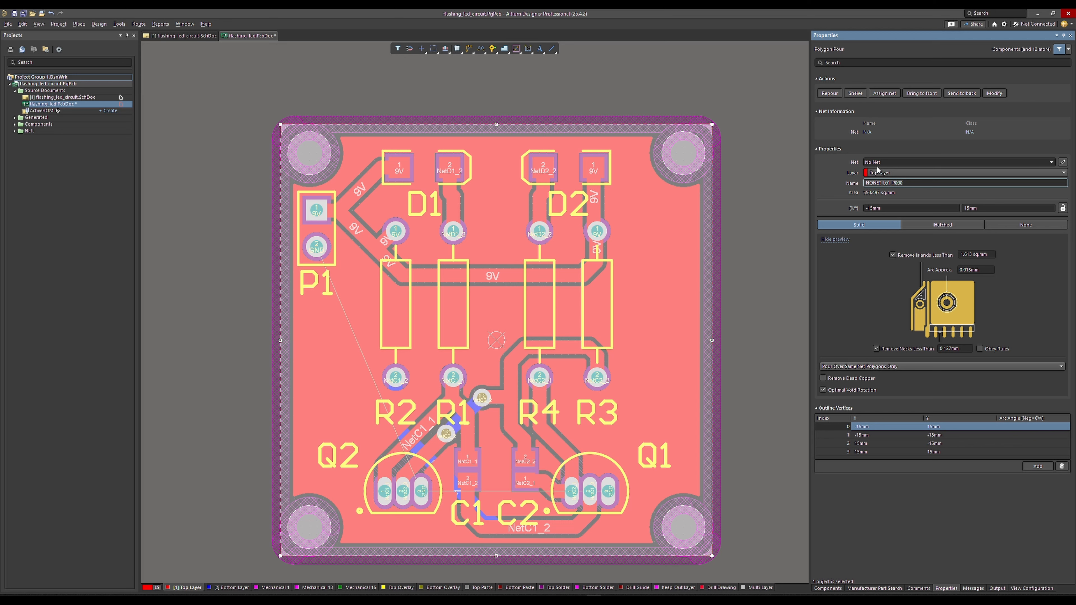
{"action": "left_click", "coordinate": [1051, 163]}
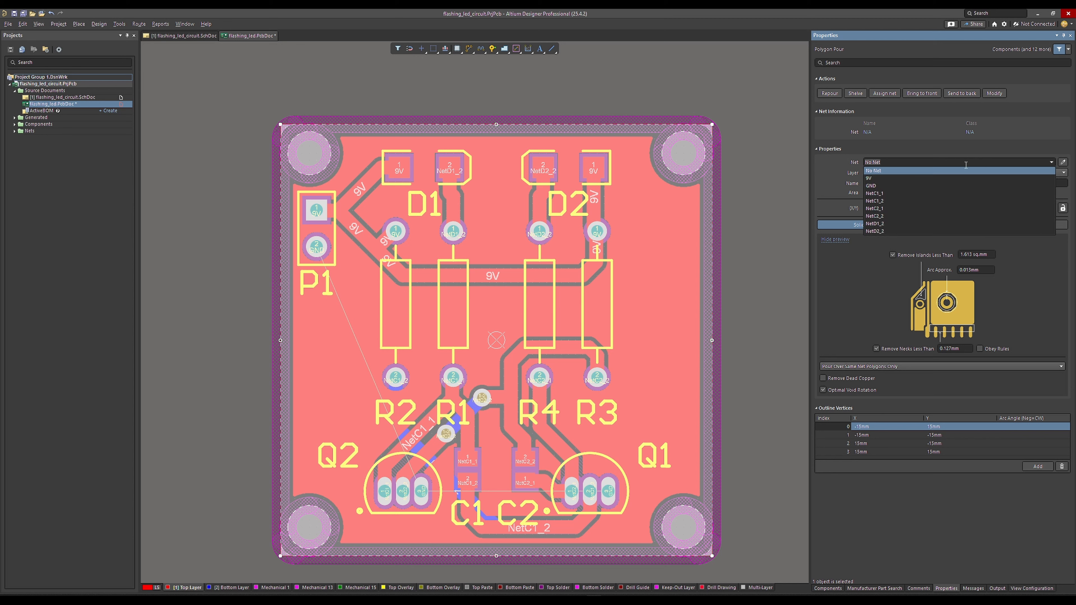
{"action": "left_click", "coordinate": [870, 186]}
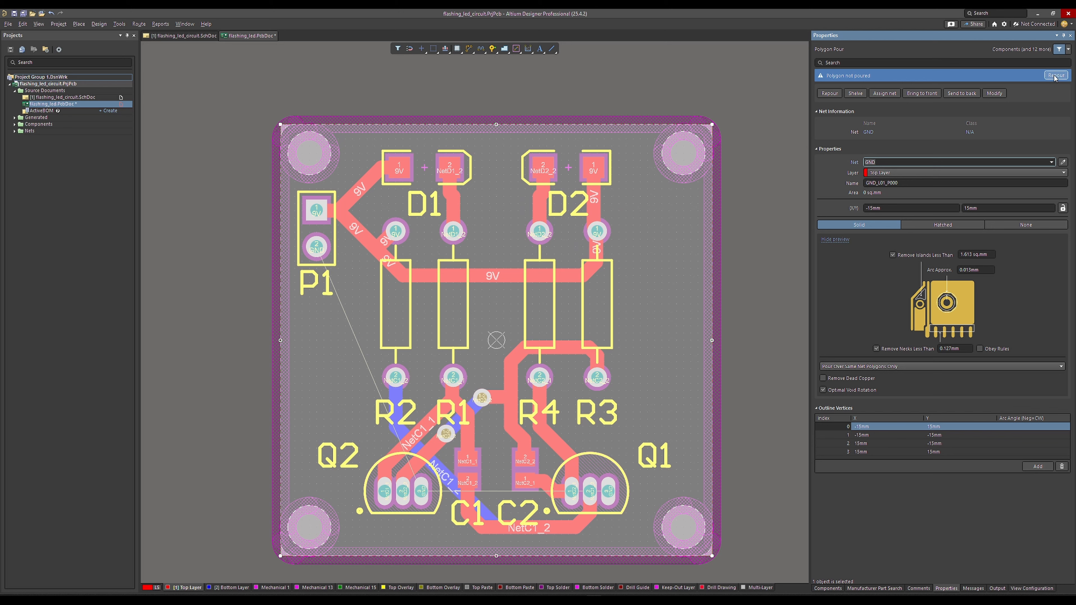
{"action": "left_click", "coordinate": [749, 206]}
{"action": "right_click", "coordinate": [677, 221]}
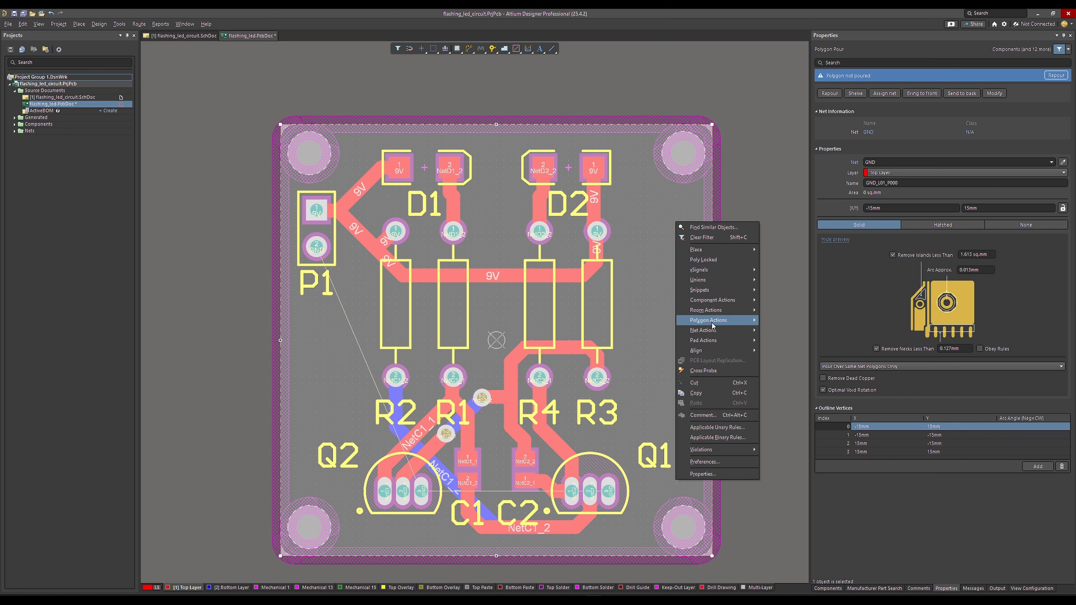
{"action": "mouse_move", "coordinate": [712, 323]}
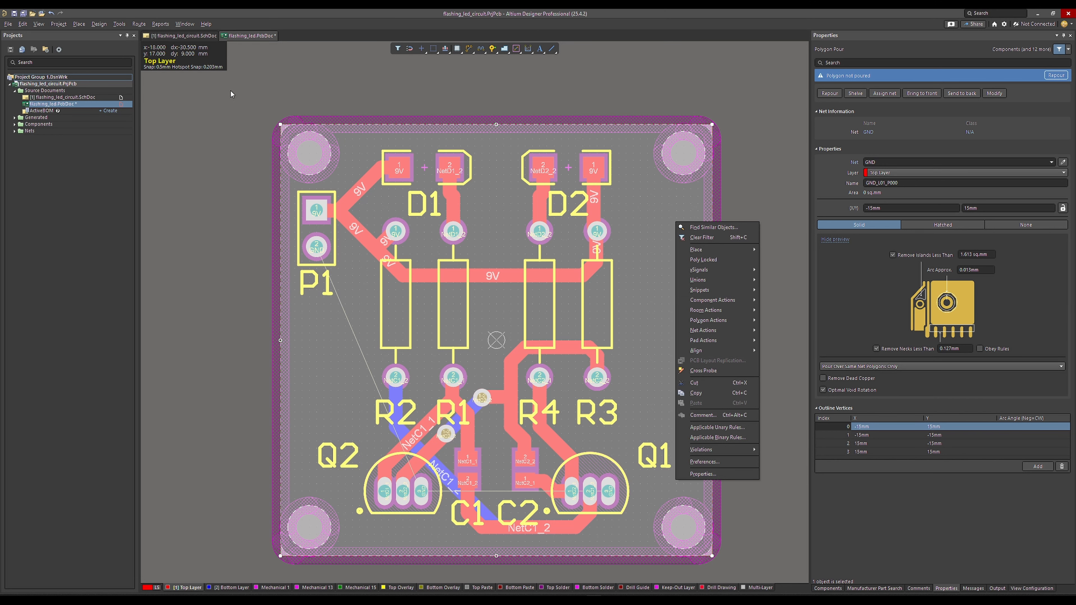
{"action": "left_click", "coordinate": [119, 24]}
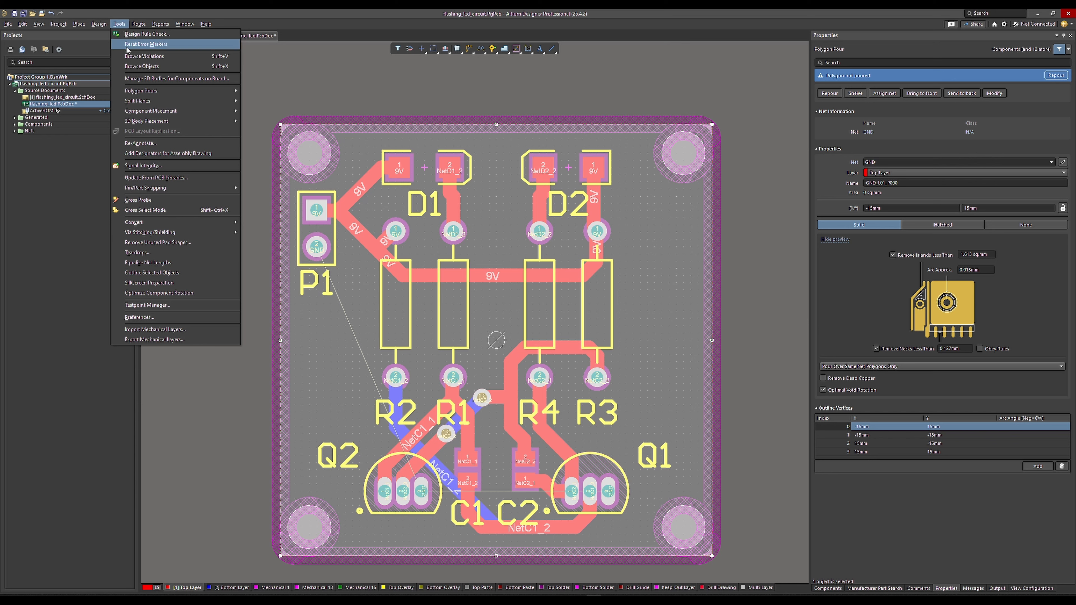
{"action": "mouse_move", "coordinate": [138, 94]}
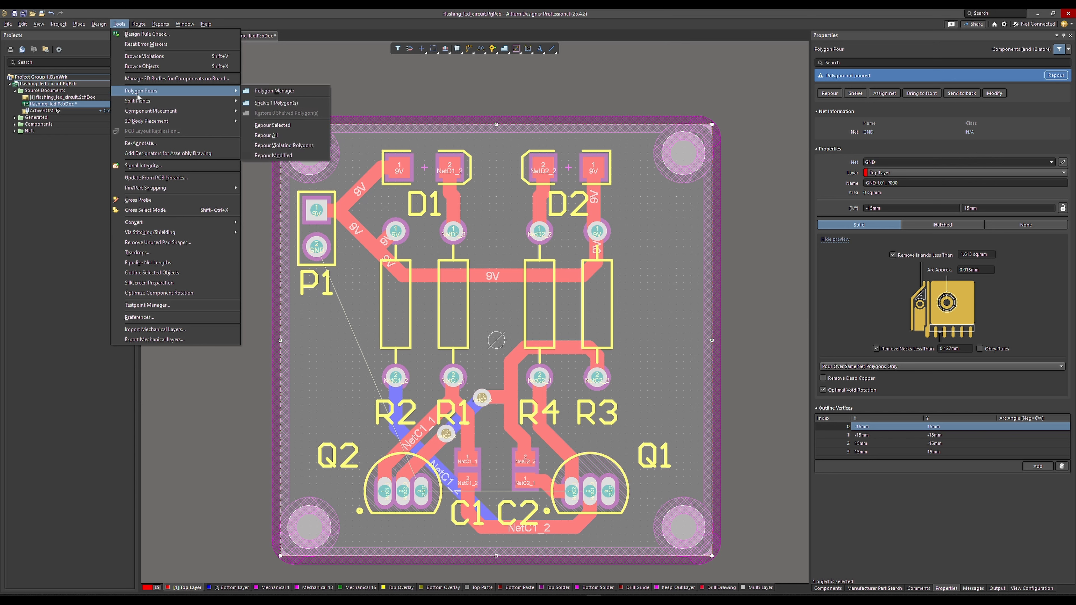
{"action": "left_click", "coordinate": [266, 135]}
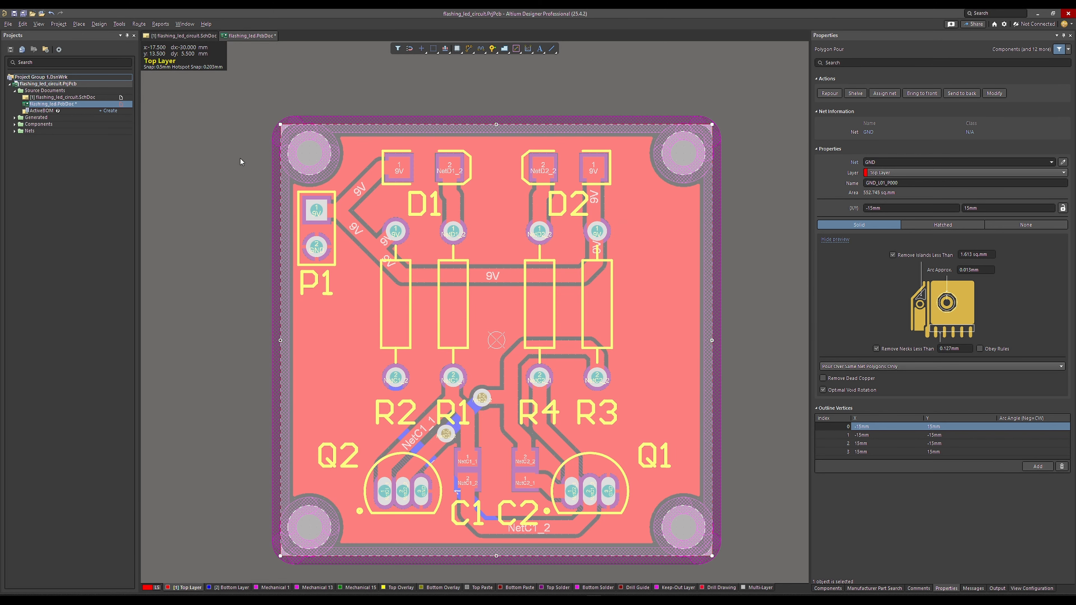
{"action": "left_click", "coordinate": [739, 229]}
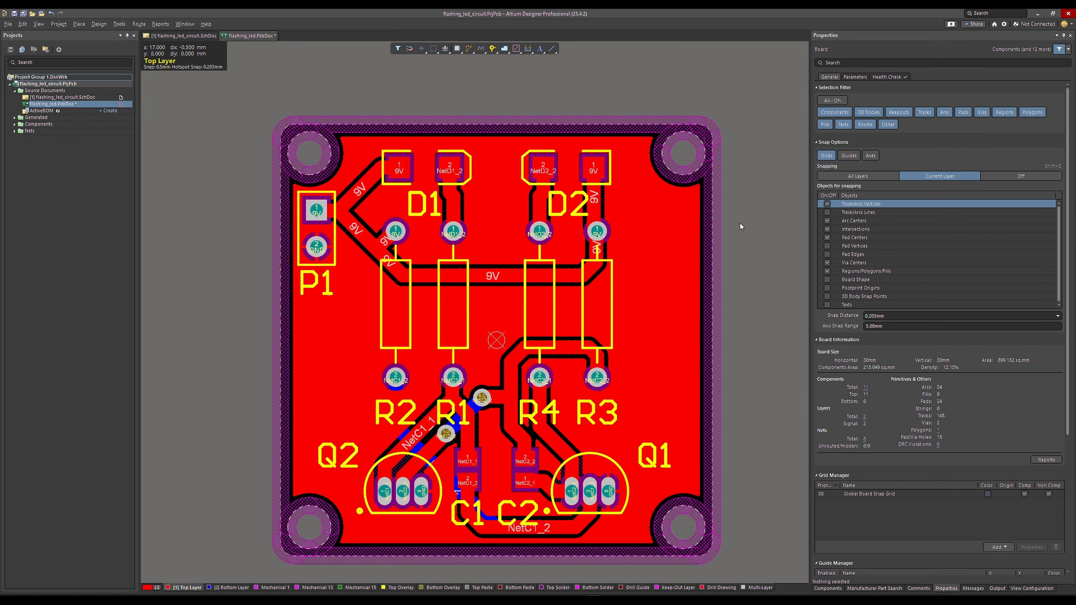
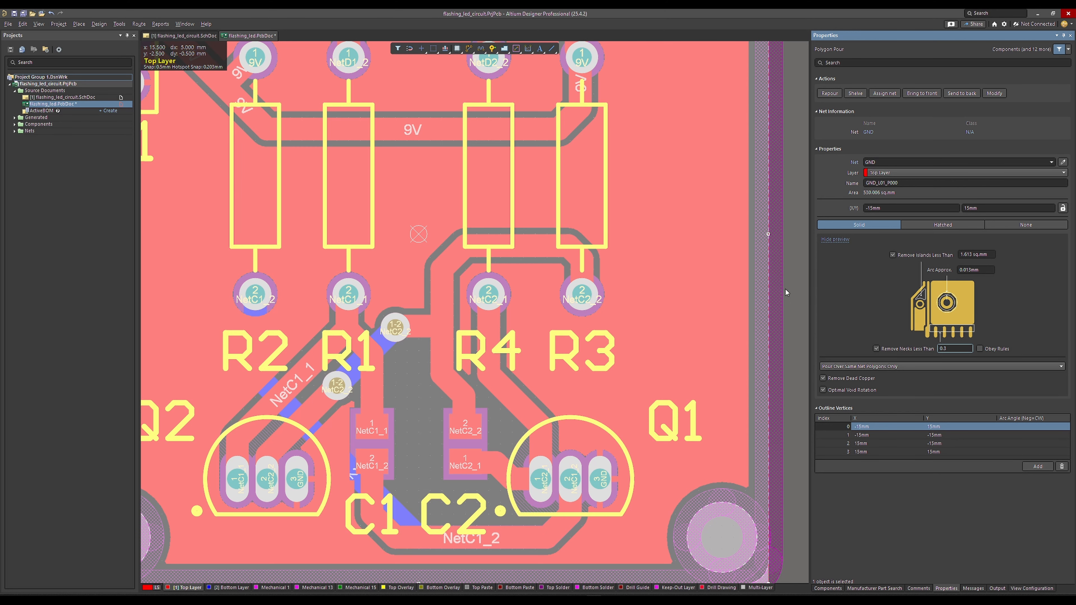
Set the GND polygon to remove necks less than 0.3 mm and repour it.
{"action": "key", "text": "Return"}
{"action": "left_click", "coordinate": [1049, 77]}
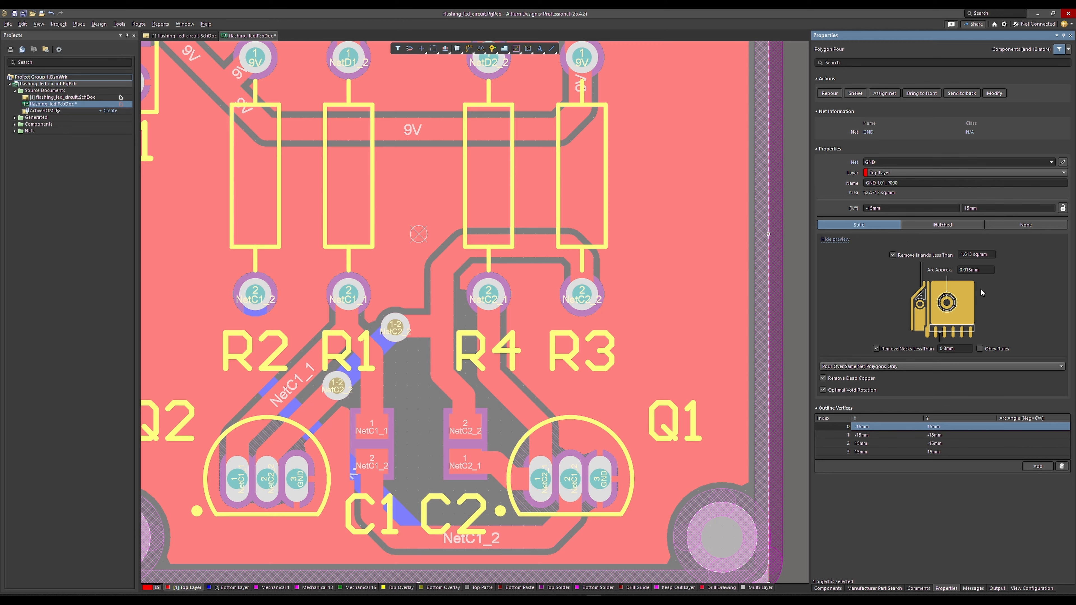
{"action": "scroll", "coordinate": [787, 333], "scroll_direction": "down", "scroll_amount": 1, "text": "ctrl"}
{"action": "left_click", "coordinate": [794, 333]}
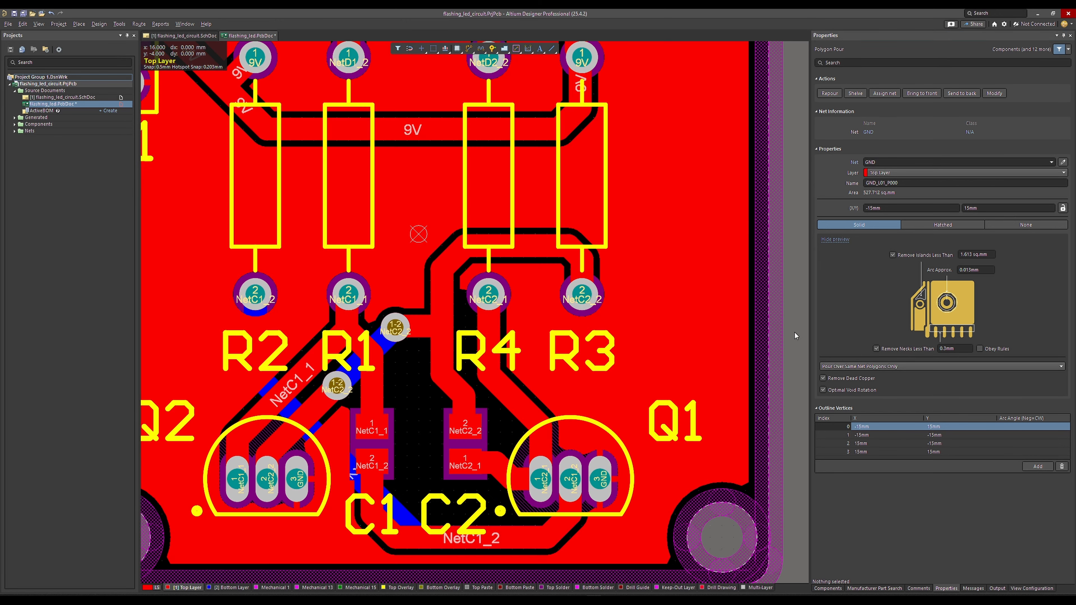
{"action": "scroll", "coordinate": [795, 333], "scroll_direction": "down", "scroll_amount": 2, "text": "shift"}
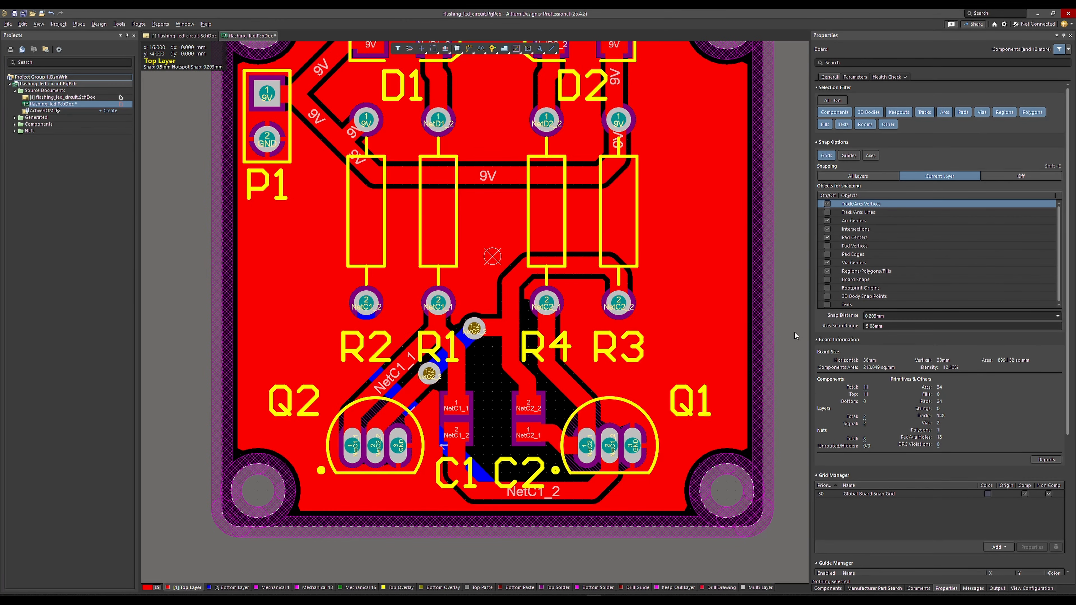
Examine how the top-layer GND polygon connects to Q1's GND pad and flows around the neighbouring pads.
{"action": "scroll", "coordinate": [794, 332], "scroll_direction": "down", "scroll_amount": 1, "text": "ctrl"}
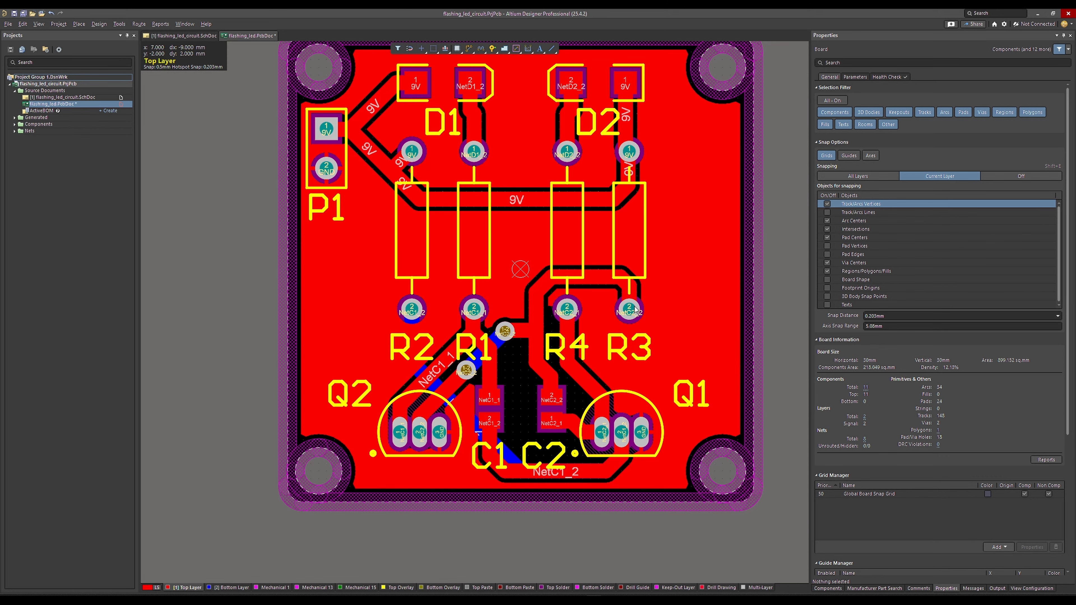
{"action": "scroll", "coordinate": [684, 302], "scroll_direction": "up", "scroll_amount": 1, "text": "ctrl"}
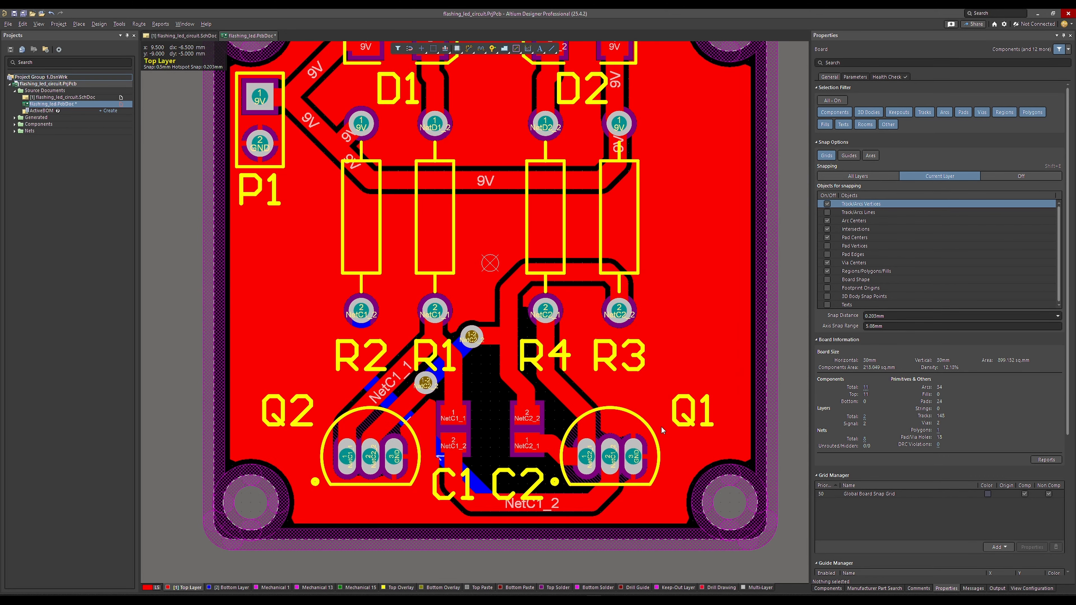
{"action": "scroll", "coordinate": [662, 427], "scroll_direction": "up", "scroll_amount": 3, "text": "ctrl"}
{"action": "scroll", "coordinate": [602, 483], "scroll_direction": "up", "scroll_amount": 2, "text": "ctrl"}
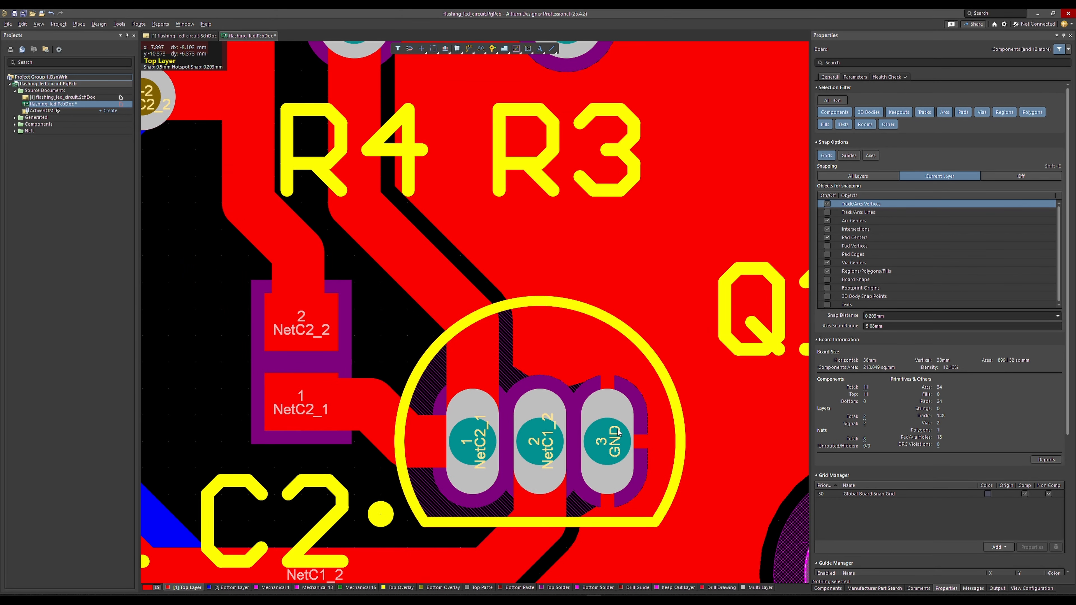
{"action": "scroll", "coordinate": [616, 432], "scroll_direction": "down", "scroll_amount": 3, "text": "ctrl"}
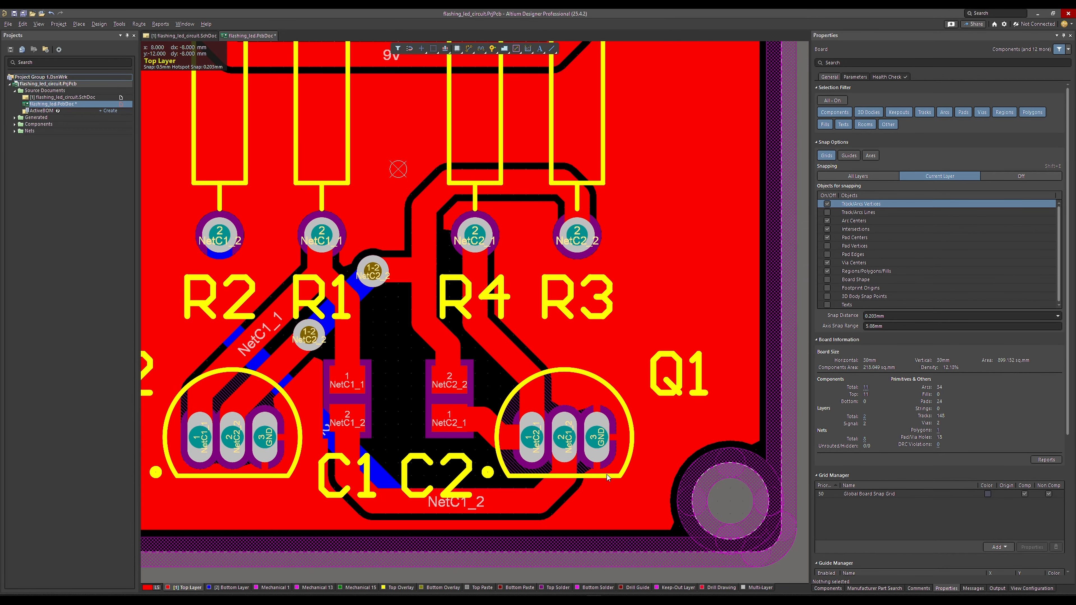
{"action": "scroll", "coordinate": [595, 451], "scroll_direction": "up", "scroll_amount": 1}
{"action": "scroll", "coordinate": [595, 452], "scroll_direction": "up", "scroll_amount": 3, "text": "ctrl"}
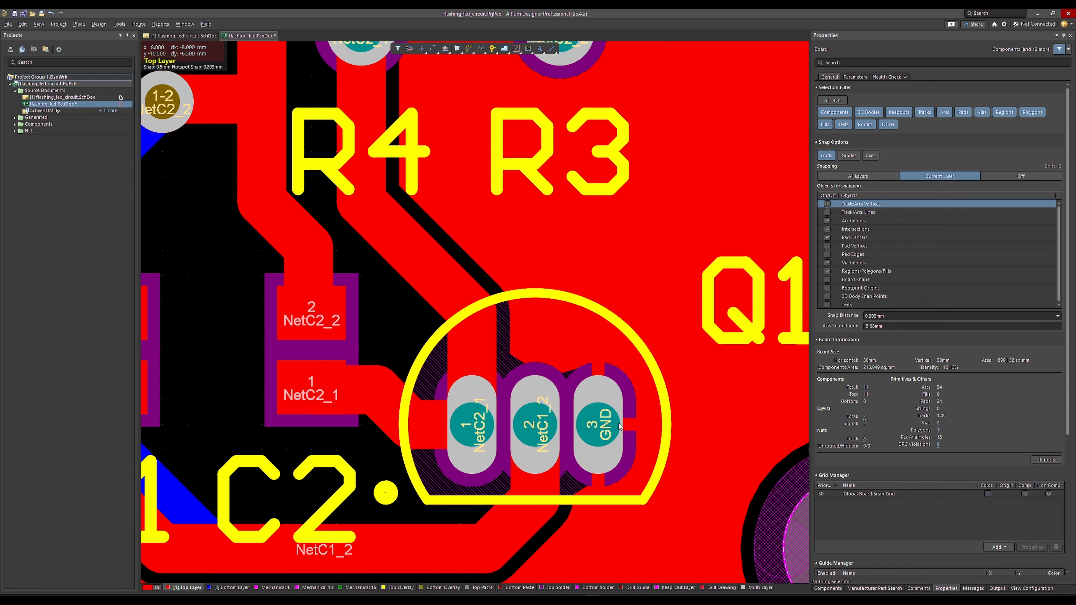
{"action": "scroll", "coordinate": [597, 355], "scroll_direction": "down", "scroll_amount": 4, "text": "ctrl"}
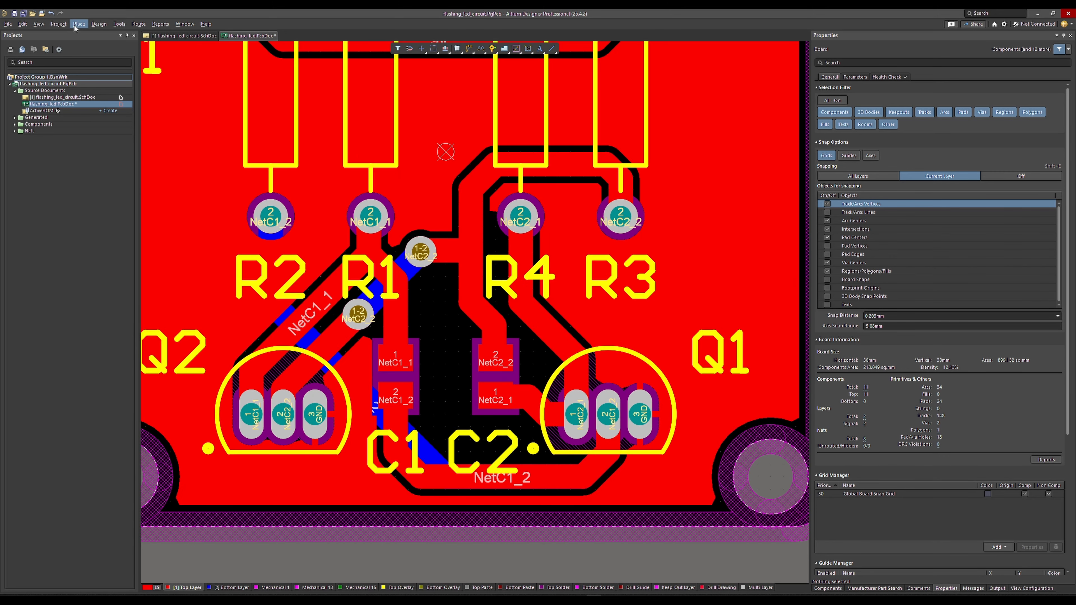
Open the PolygonConnect rule under Plane, Polygon Connect Style, in the PCB design rules.
{"action": "left_click", "coordinate": [98, 24]}
{"action": "left_click", "coordinate": [104, 56]}
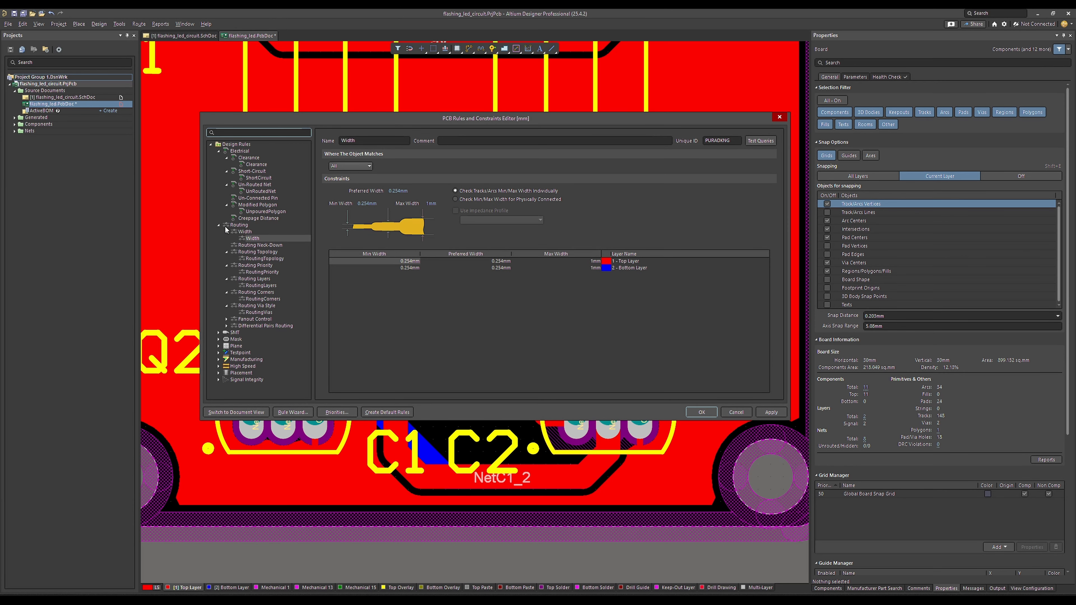
{"action": "double_click", "coordinate": [225, 226]}
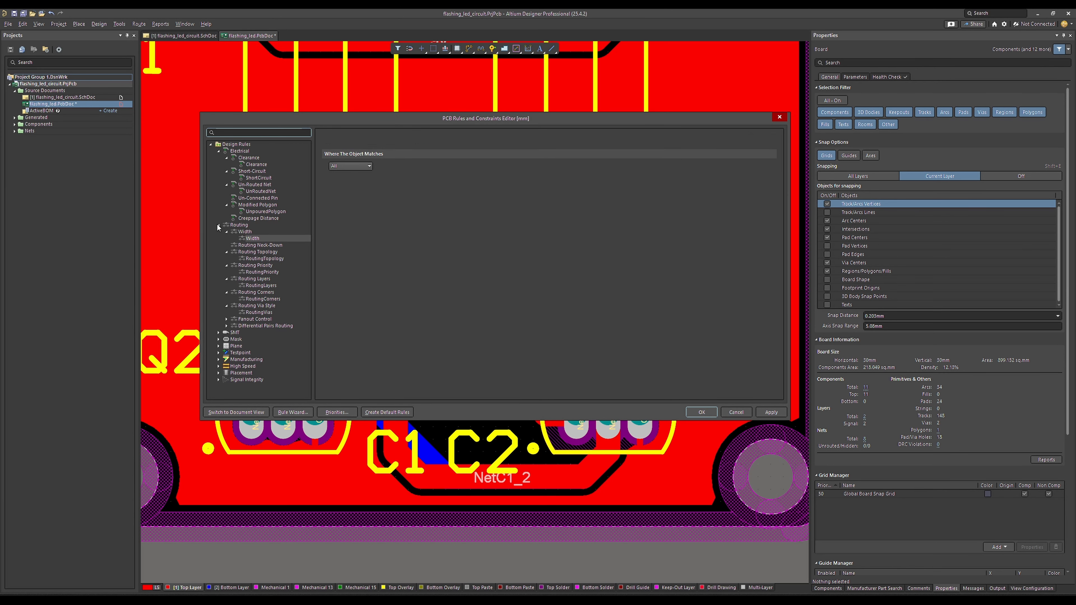
{"action": "left_click", "coordinate": [218, 152]}
{"action": "double_click", "coordinate": [236, 177]}
{"action": "left_click", "coordinate": [259, 218]}
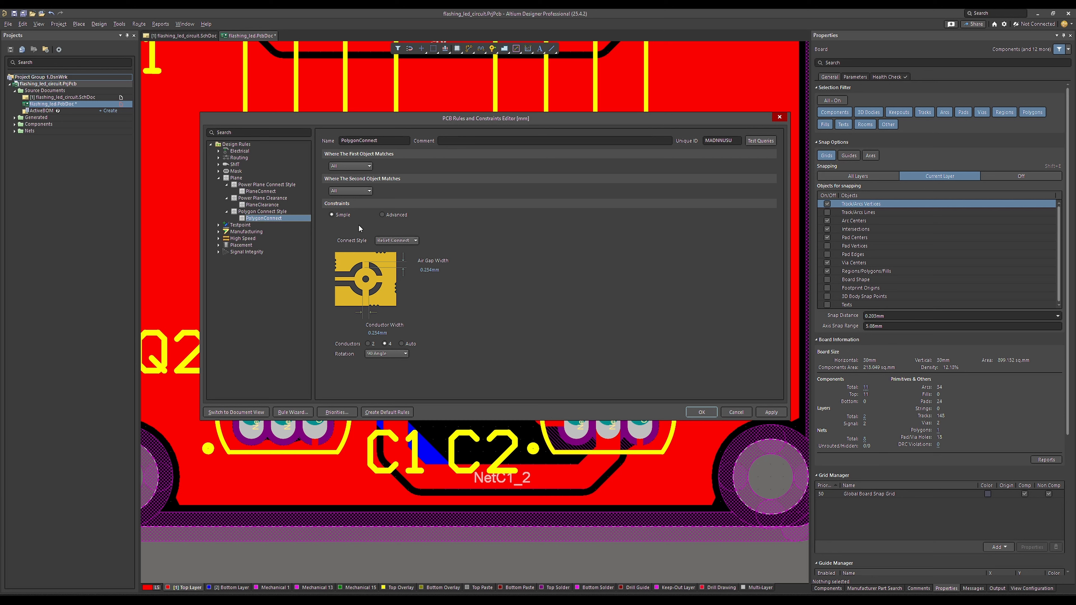
Switch the PolygonConnect rule to Advanced, set the through-hole pad connection to Direct Connect, and apply the rule.
{"action": "left_click", "coordinate": [383, 215]}
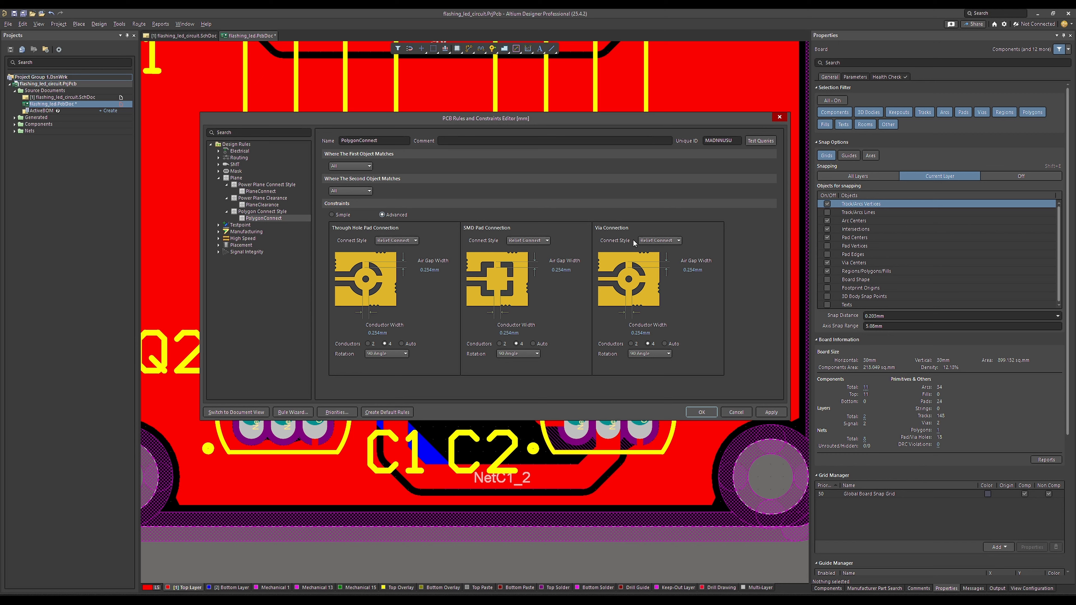
{"action": "left_click", "coordinate": [397, 240]}
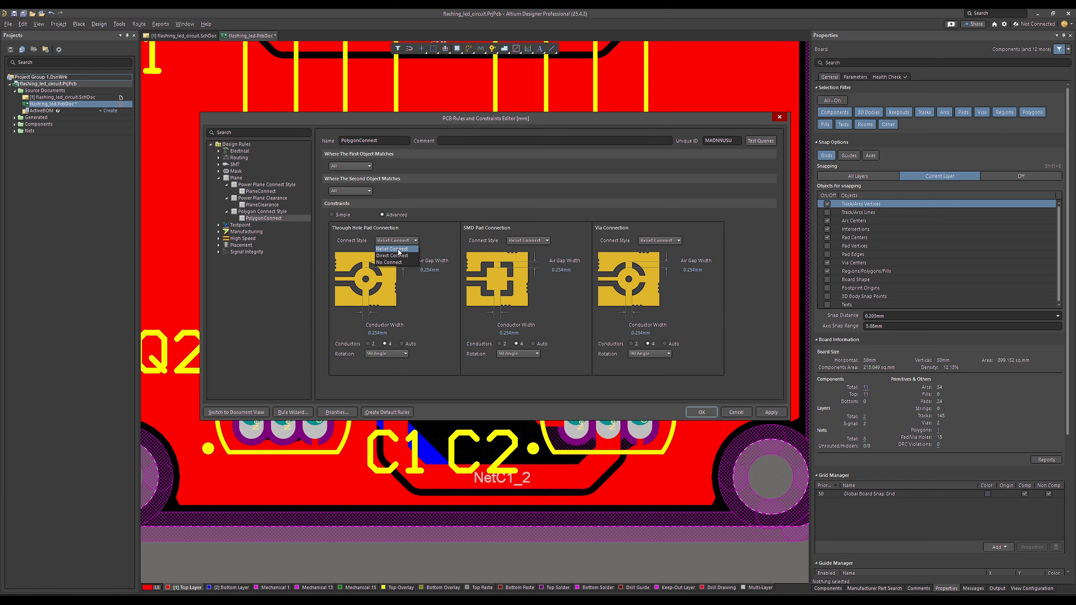
{"action": "left_click", "coordinate": [385, 256]}
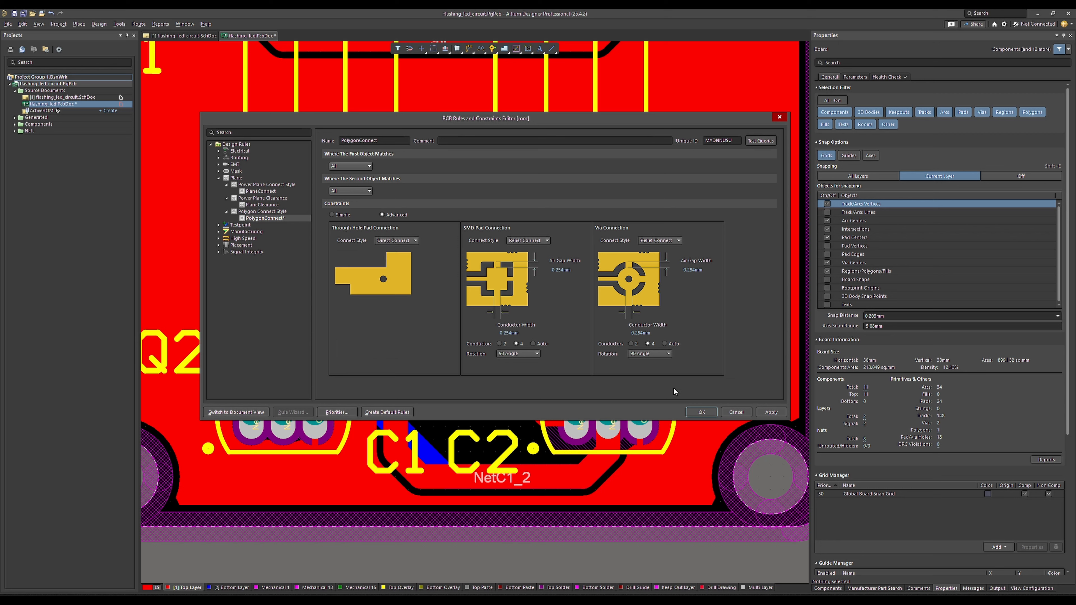
{"action": "left_click", "coordinate": [771, 413]}
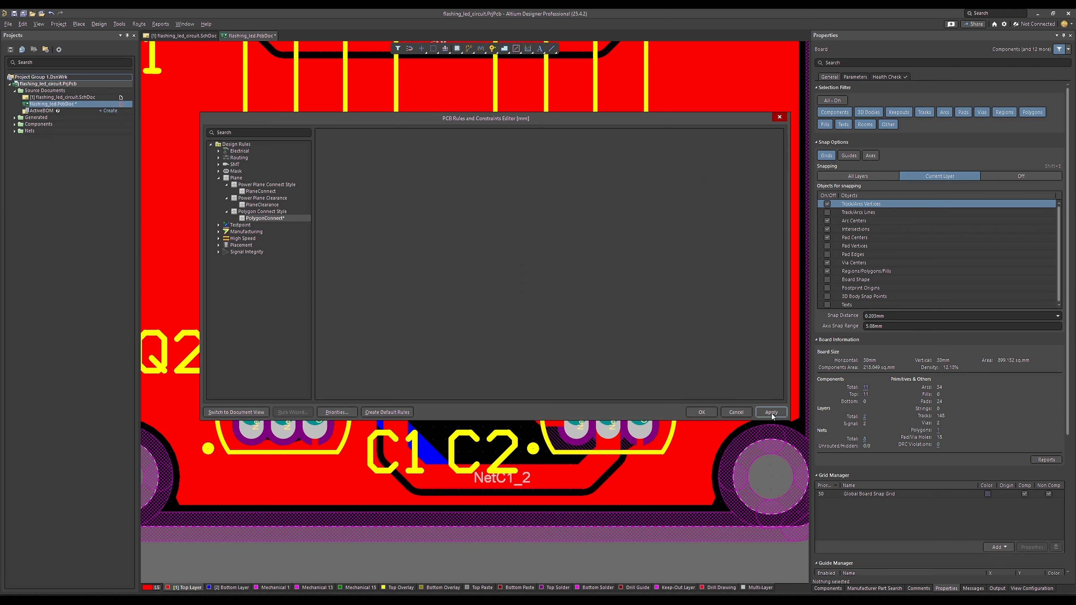
{"action": "left_click", "coordinate": [701, 413]}
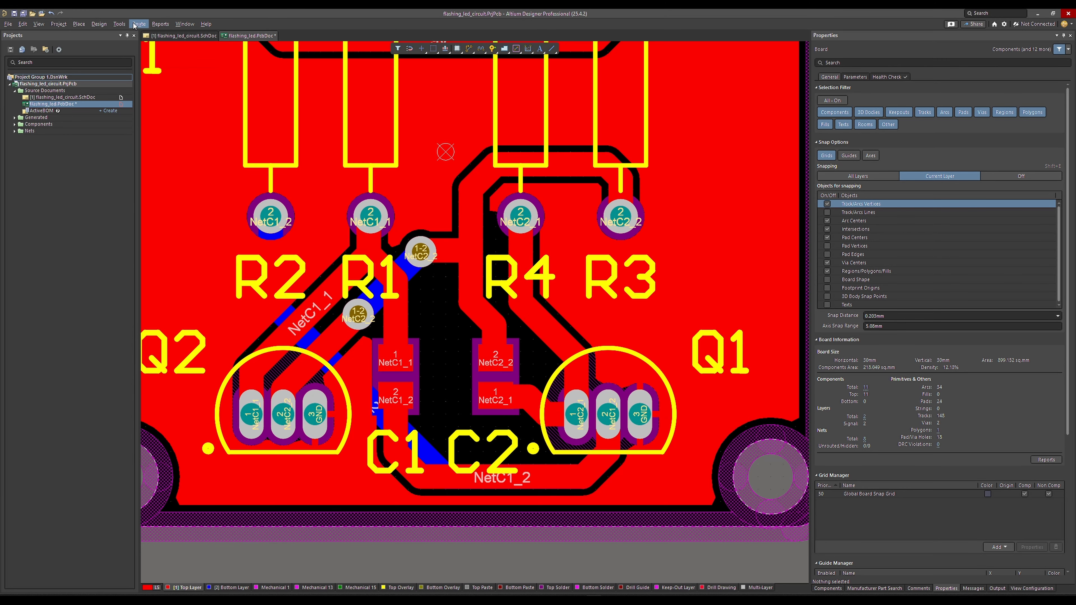
Repour all polygons and inspect the GND pad connections at Q1 and across the board.
{"action": "left_click", "coordinate": [119, 24]}
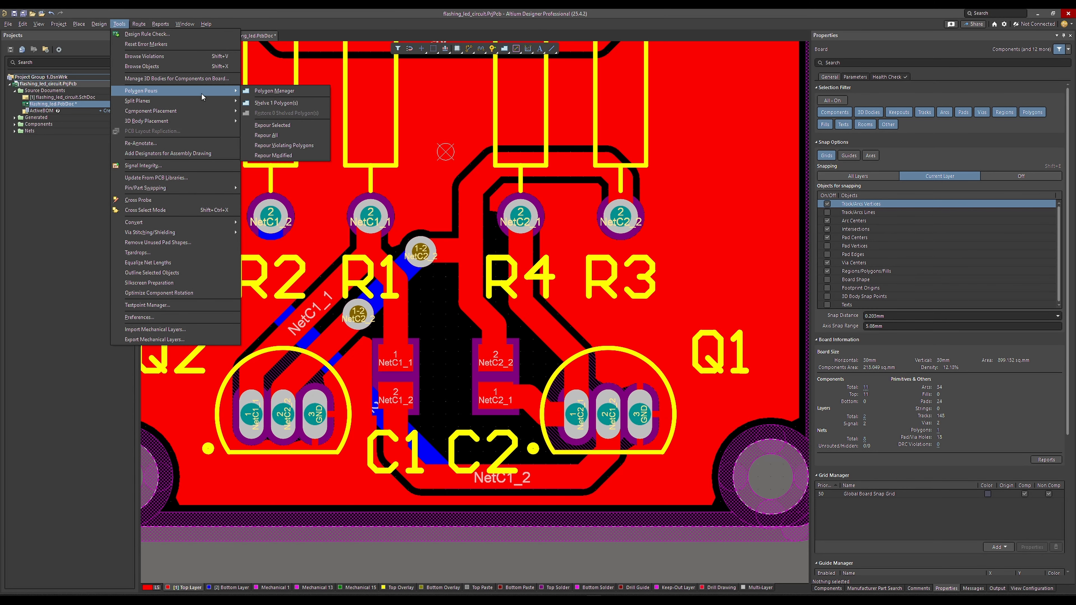
{"action": "mouse_move", "coordinate": [144, 91]}
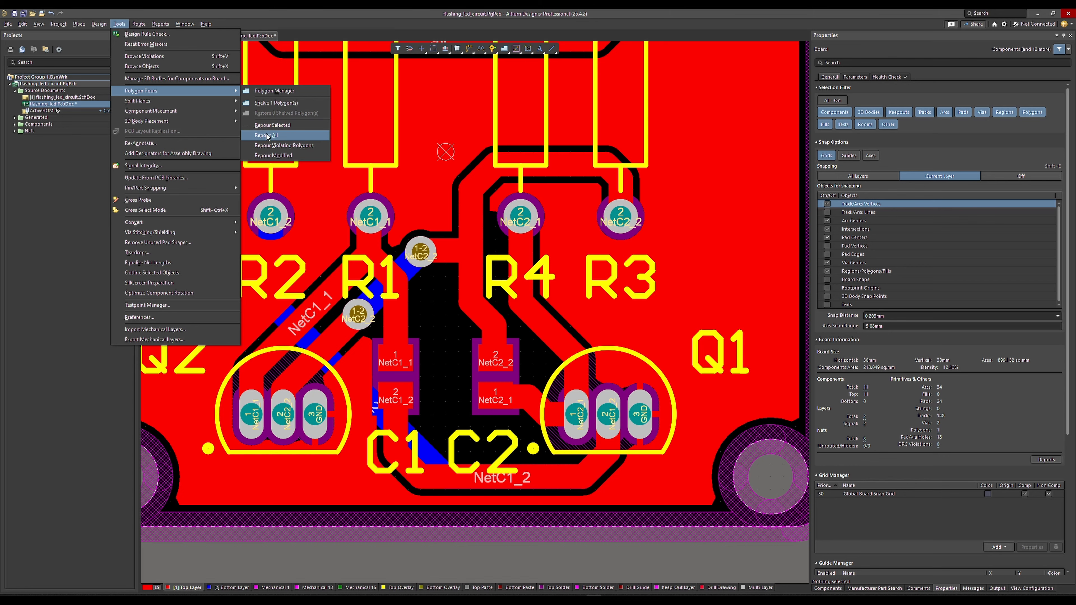
{"action": "left_click", "coordinate": [266, 136]}
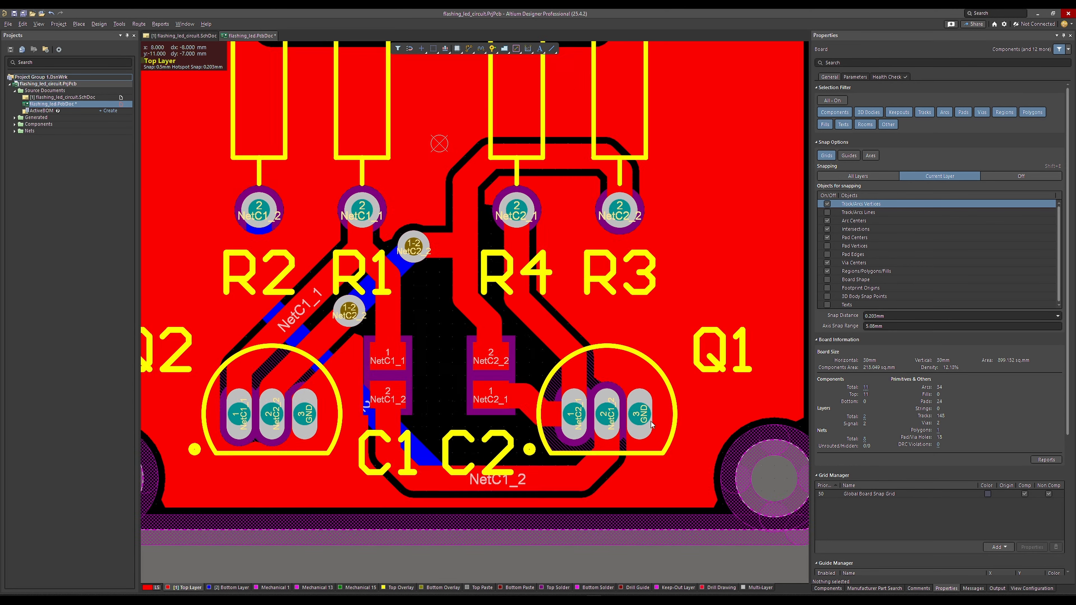
{"action": "scroll", "coordinate": [651, 420], "scroll_direction": "up", "scroll_amount": 5, "text": "ctrl"}
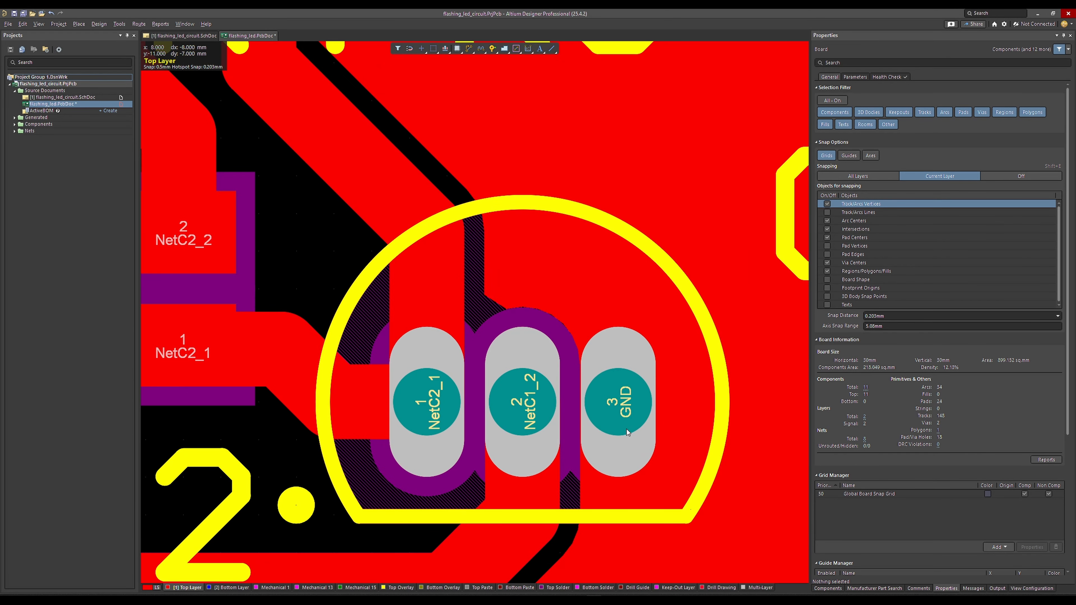
{"action": "scroll", "coordinate": [638, 398], "scroll_direction": "down", "scroll_amount": 5, "text": "ctrl"}
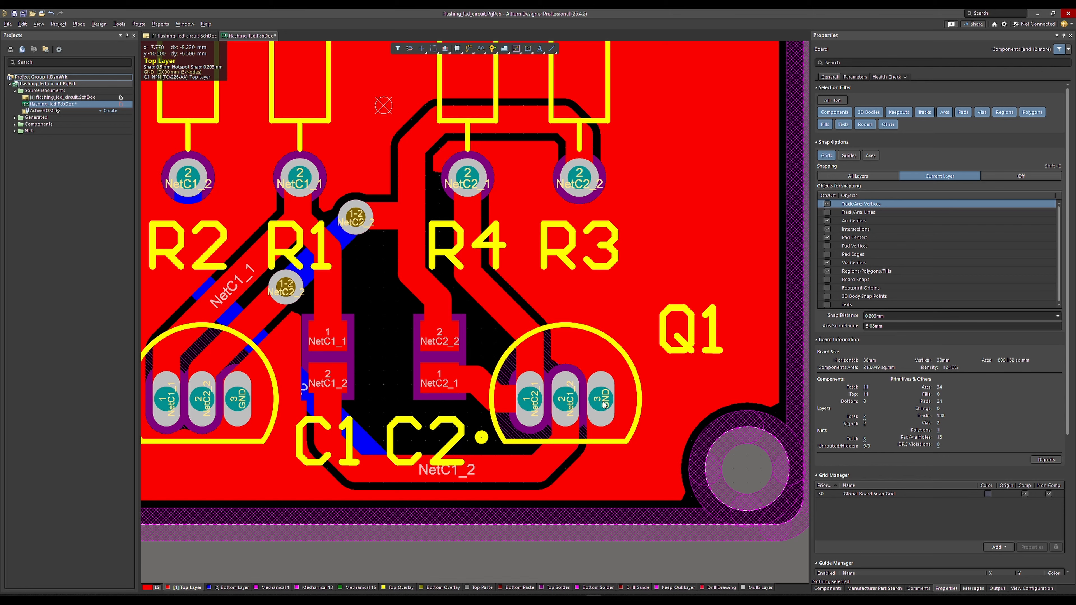
{"action": "right_click_drag", "start_coordinate": [514, 435], "coordinate": [530, 438]}
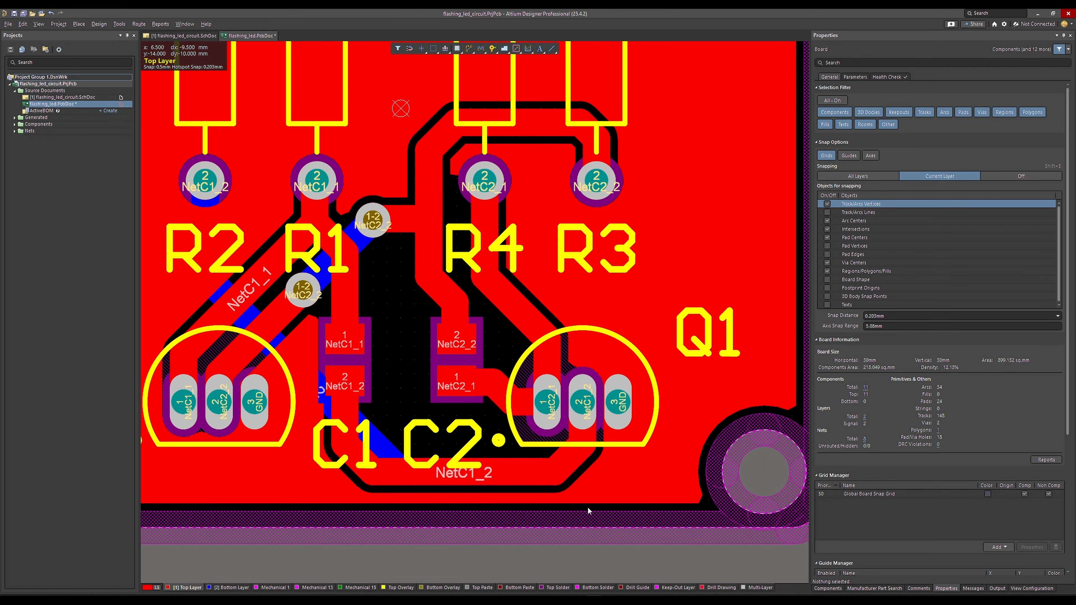
{"action": "scroll", "coordinate": [633, 524], "scroll_direction": "down", "scroll_amount": 2, "text": "ctrl"}
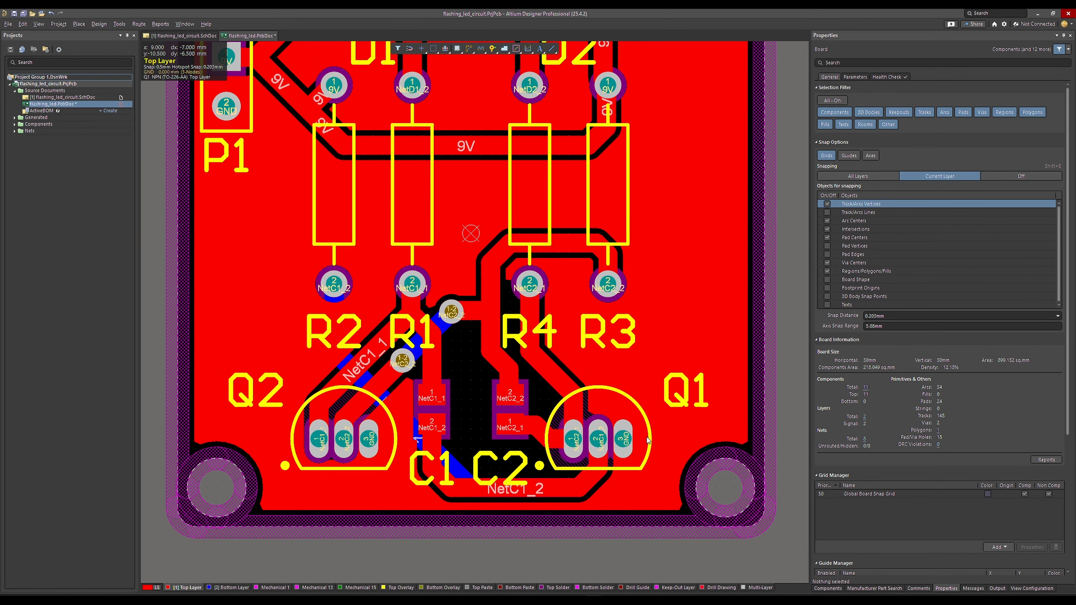
{"action": "scroll", "coordinate": [609, 451], "scroll_direction": "down", "scroll_amount": 1, "text": "ctrl"}
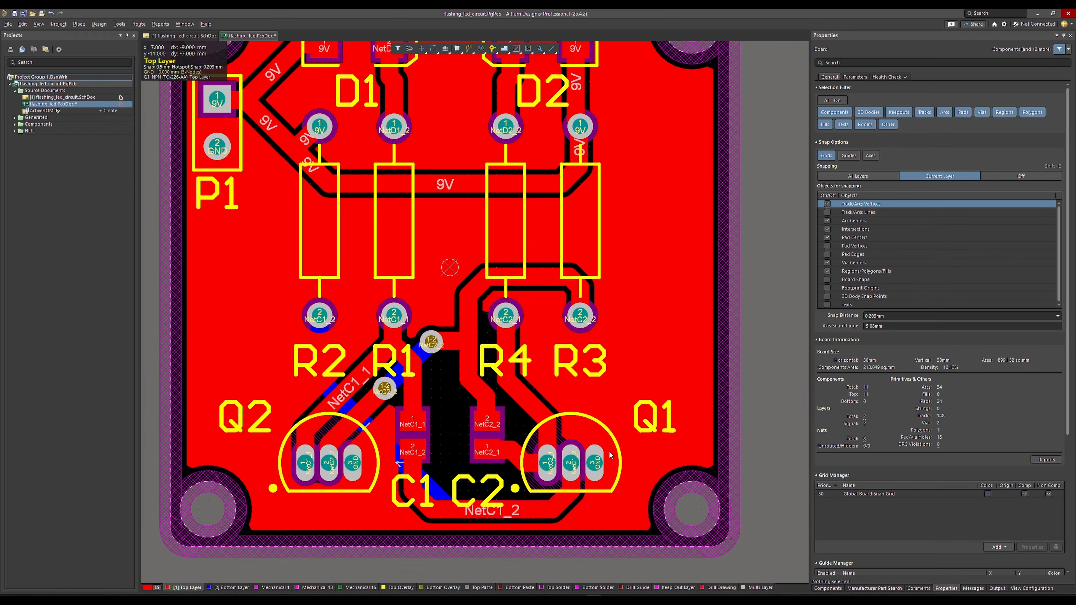
{"action": "scroll", "coordinate": [610, 451], "scroll_direction": "down", "scroll_amount": 1, "text": "ctrl"}
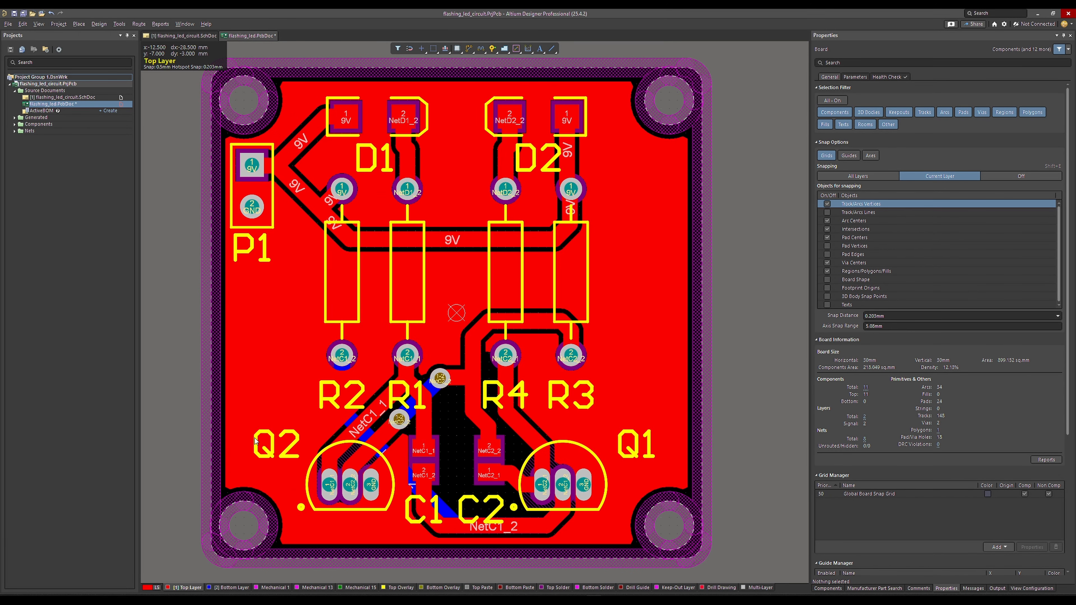
Draw a square polygon pour on the bottom layer over the whole board, with corners at ±15 mm in X and Y.
{"action": "left_click", "coordinate": [222, 588]}
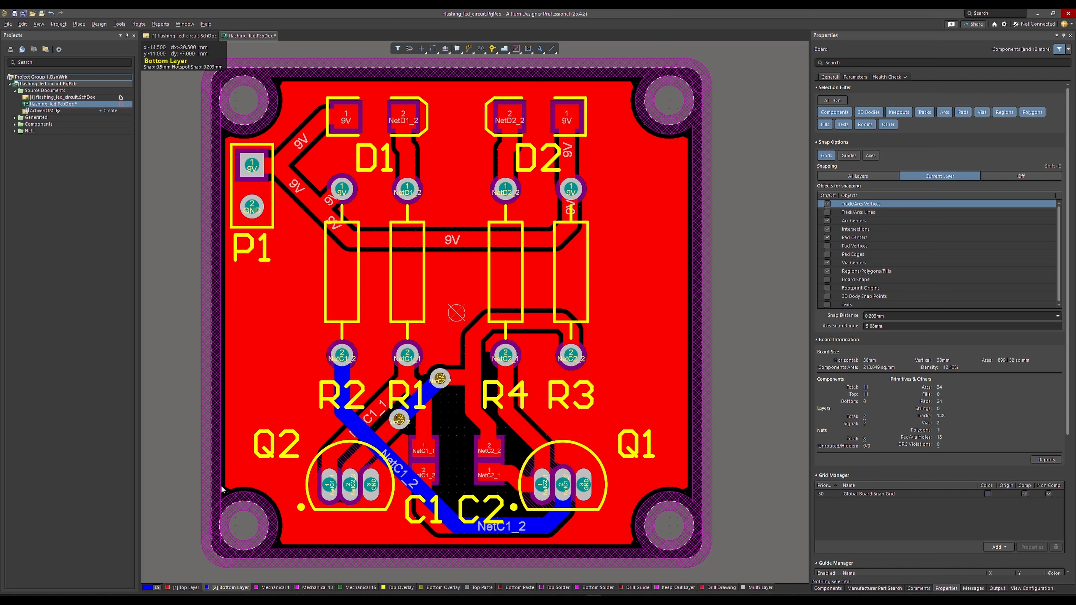
{"action": "left_click", "coordinate": [505, 49]}
{"action": "scroll", "coordinate": [200, 102], "scroll_direction": "down", "scroll_amount": 1, "text": "ctrl"}
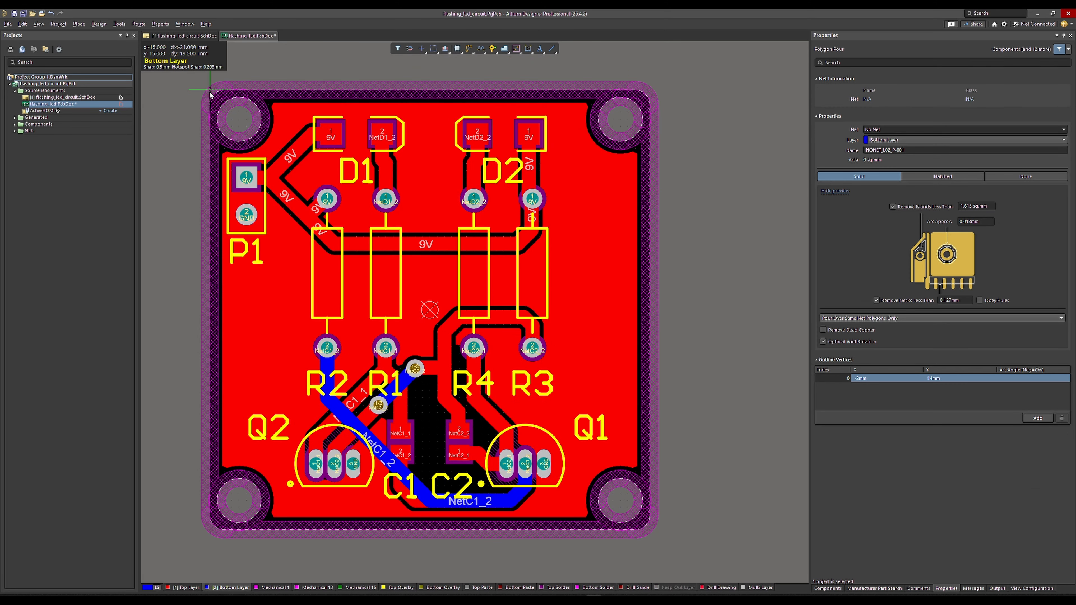
{"action": "left_click", "coordinate": [209, 90]}
{"action": "left_click", "coordinate": [216, 533]}
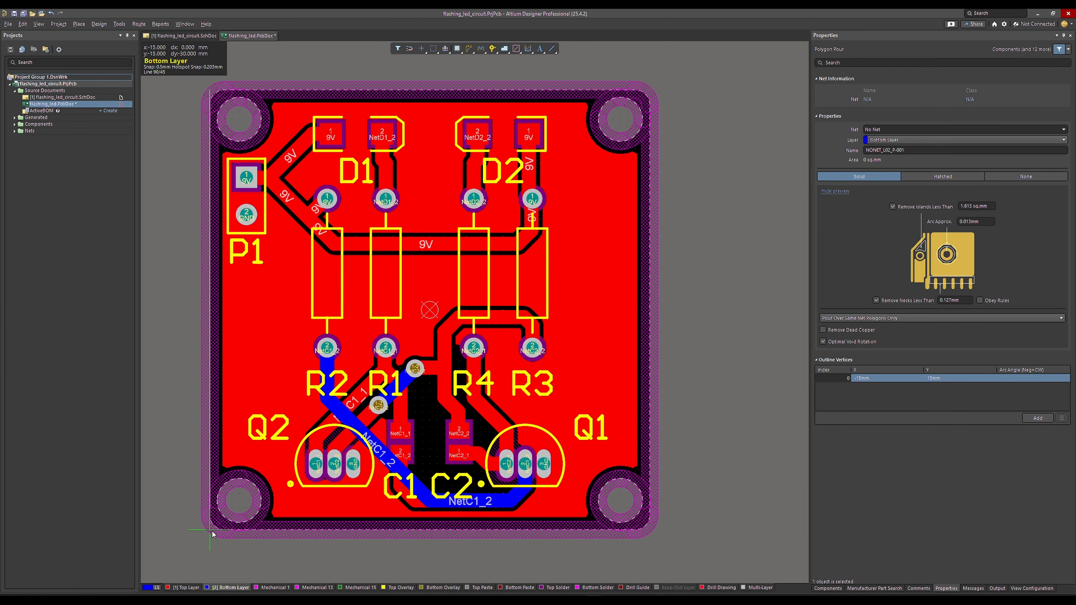
{"action": "left_click", "coordinate": [649, 530]}
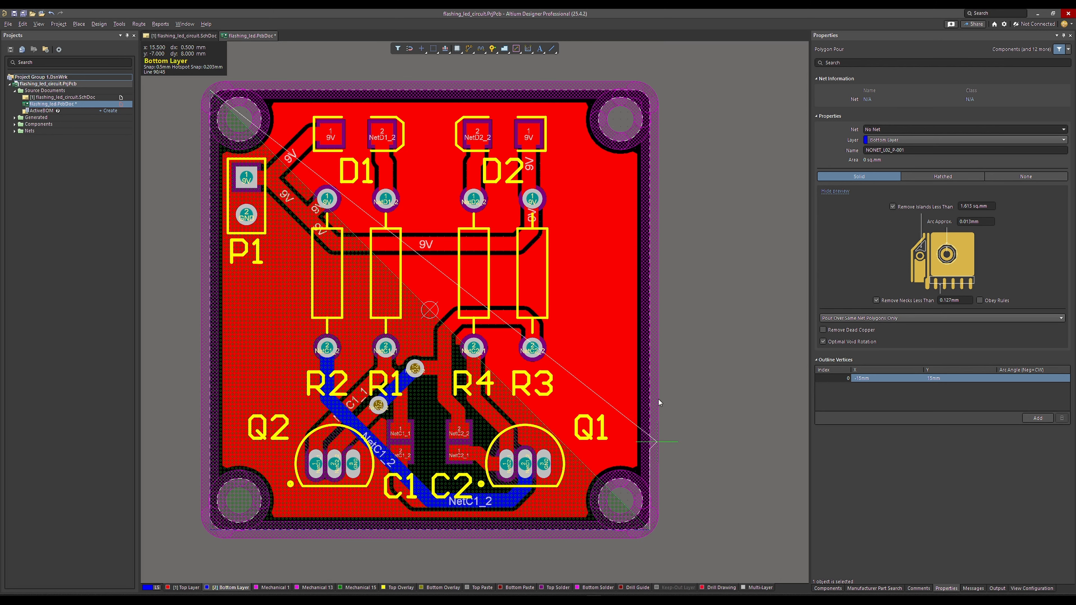
{"action": "left_click", "coordinate": [649, 90]}
{"action": "right_click", "coordinate": [651, 94]}
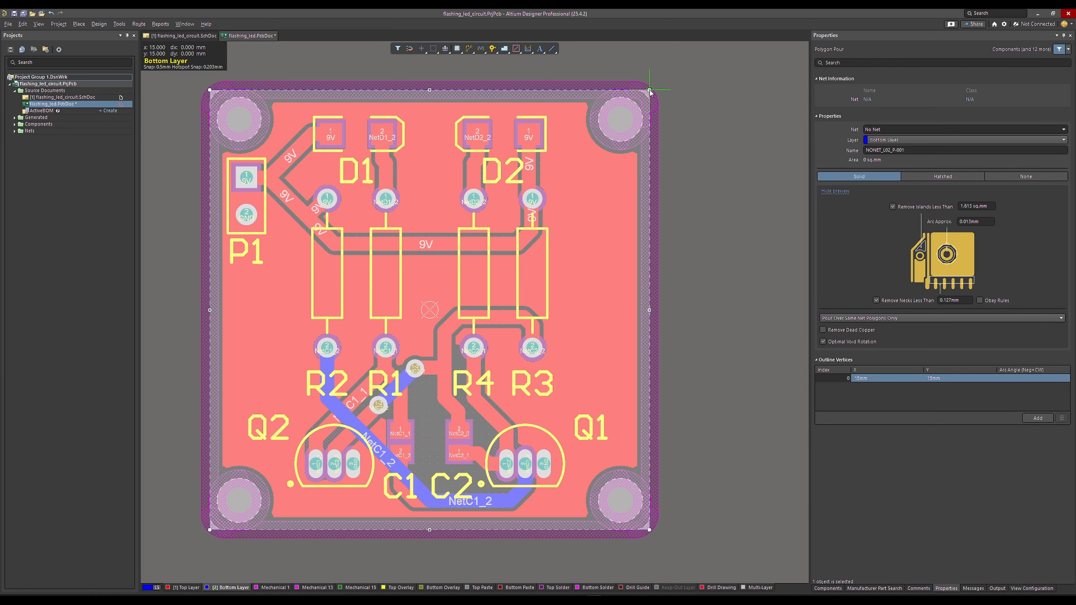
{"action": "left_click", "coordinate": [616, 196]}
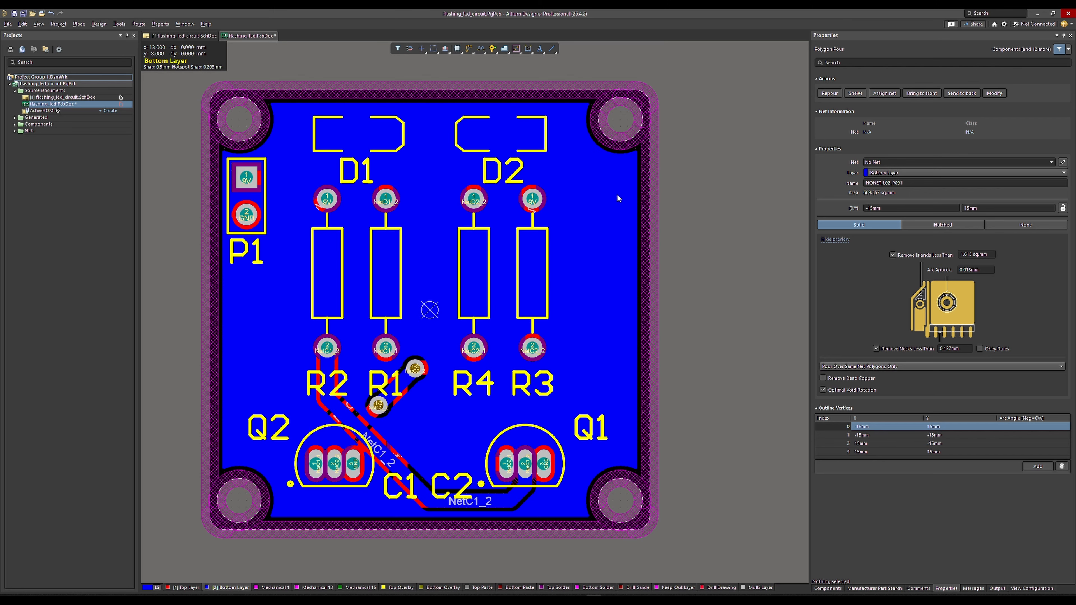
Assign the bottom-layer polygon pour to the GND net.
{"action": "left_click", "coordinate": [598, 215]}
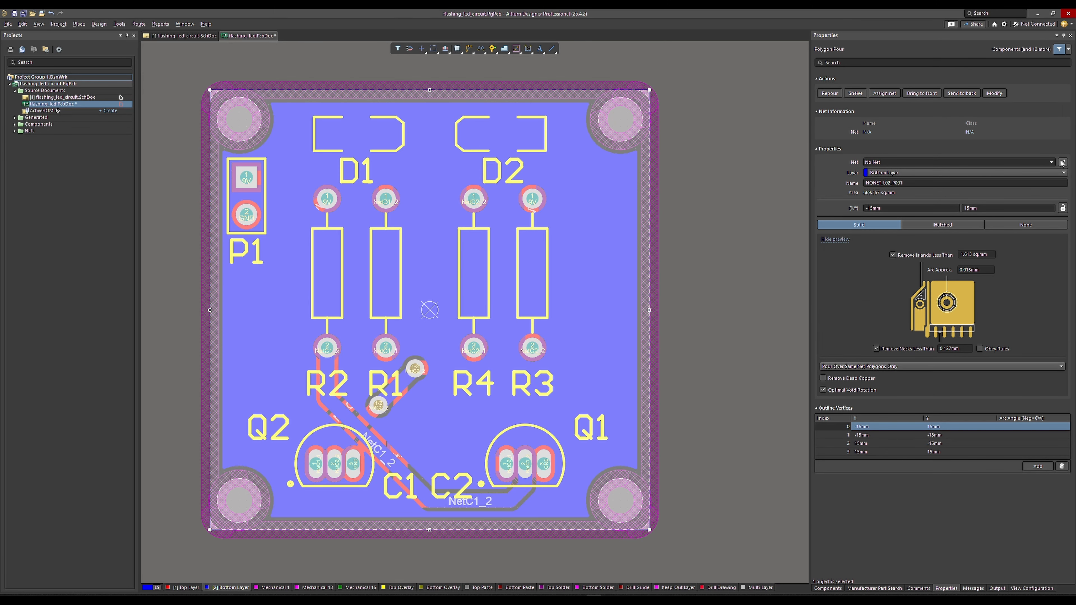
{"action": "left_click", "coordinate": [1051, 162]}
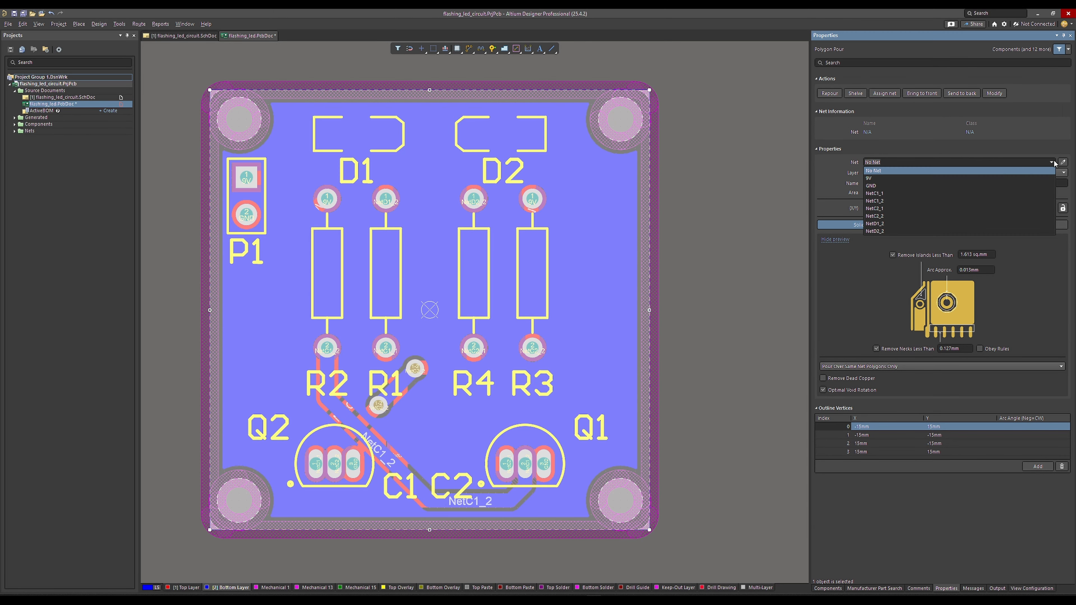
{"action": "left_click", "coordinate": [885, 186]}
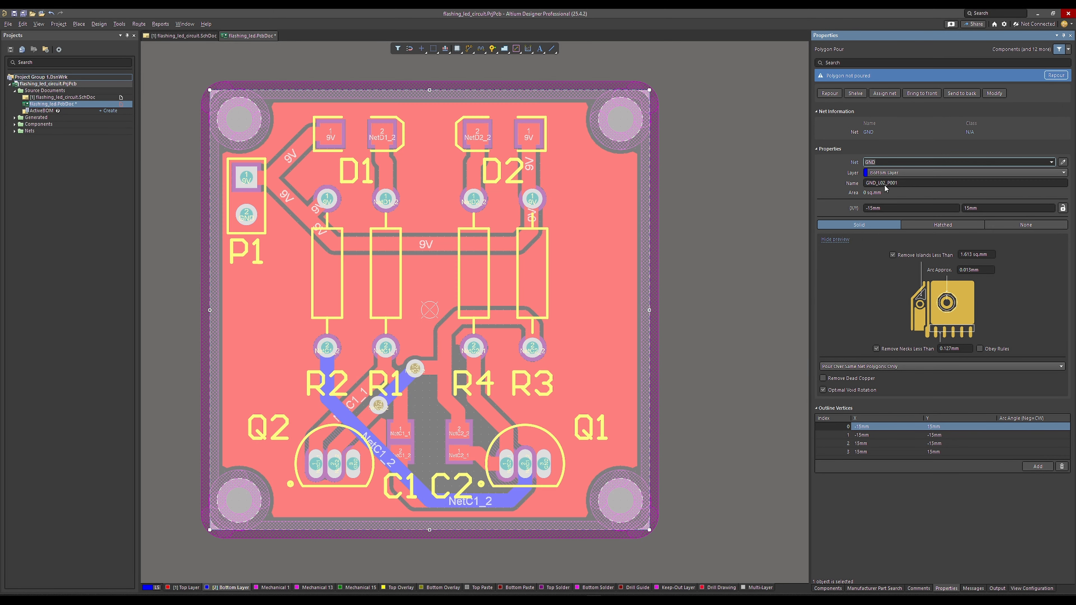
Set the bottom-layer GND polygon to remove necks less than 0.3 mm and repour it.
{"action": "left_click", "coordinate": [961, 349]}
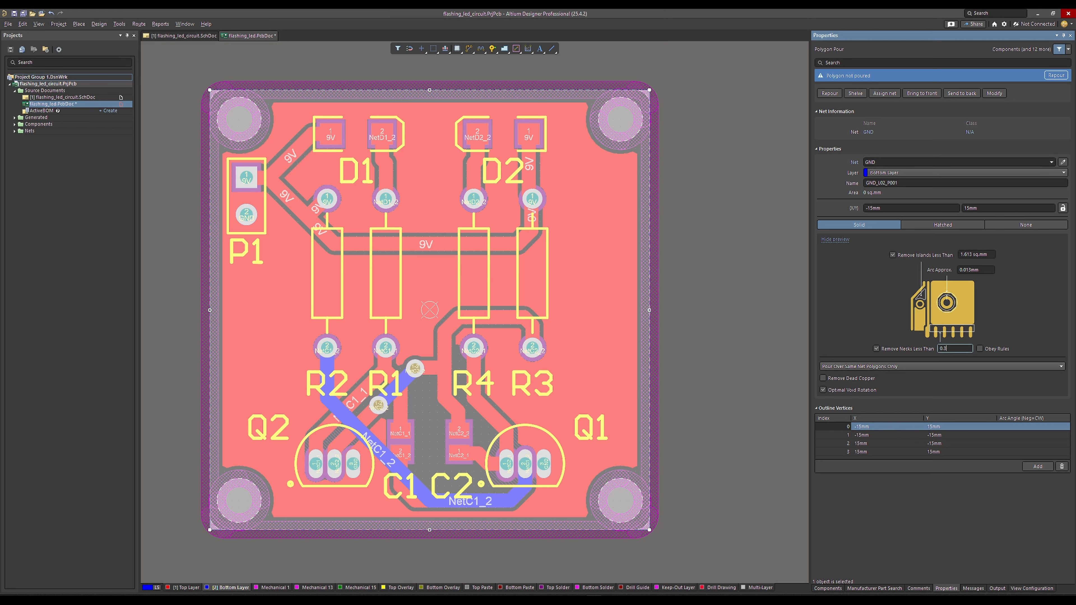
{"action": "key", "text": "Return"}
{"action": "left_click", "coordinate": [1060, 75]}
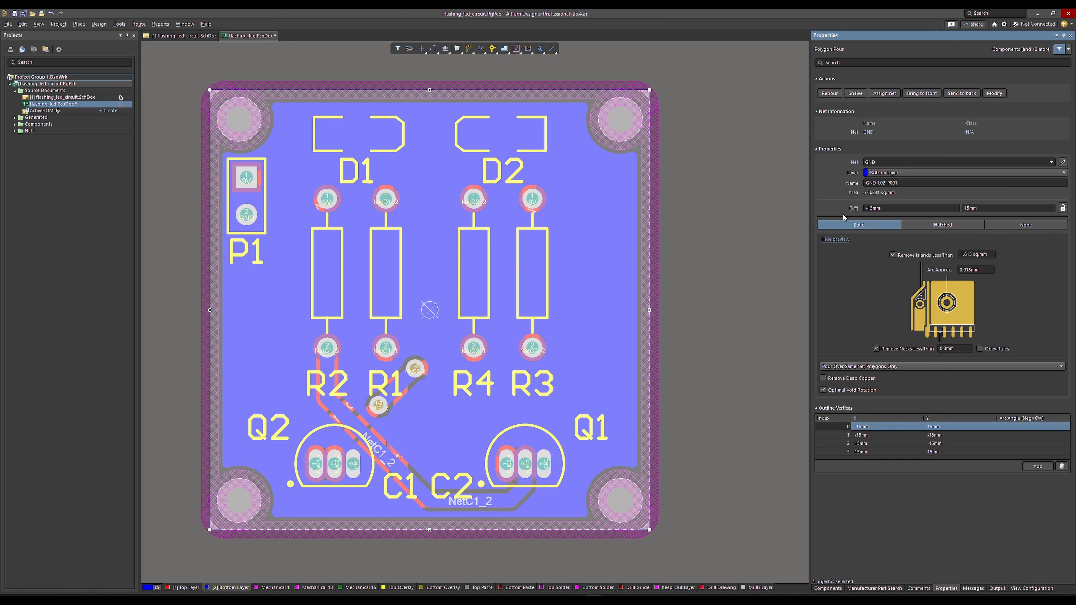
{"action": "left_click", "coordinate": [752, 273]}
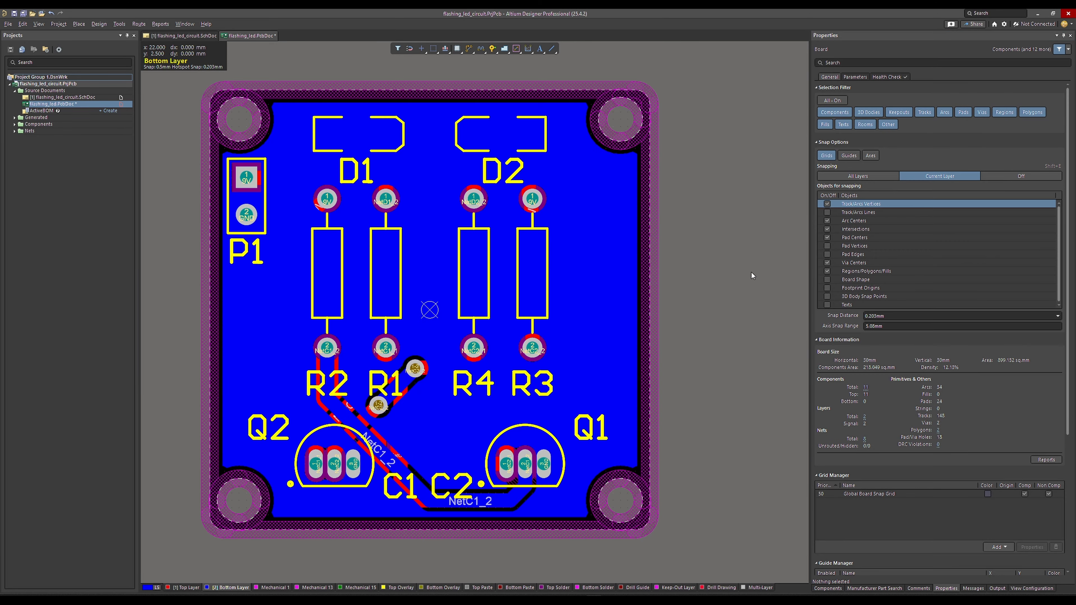
Inspect how the bottom-layer GND pour connects to Q1's GND pad and covers the whole board.
{"action": "scroll", "coordinate": [751, 273], "scroll_direction": "up", "scroll_amount": 3, "text": "ctrl"}
{"action": "scroll", "coordinate": [499, 451], "scroll_direction": "up", "scroll_amount": 3, "text": "ctrl"}
{"action": "right_click_drag", "start_coordinate": [499, 451], "coordinate": [557, 317]}
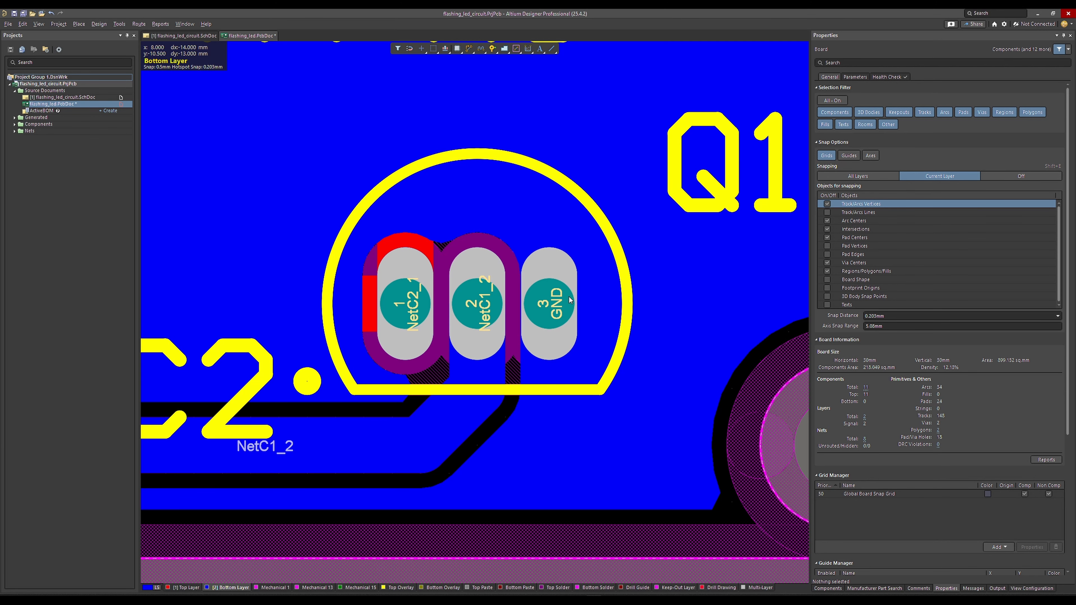
{"action": "scroll", "coordinate": [568, 297], "scroll_direction": "down", "scroll_amount": 3, "text": "ctrl"}
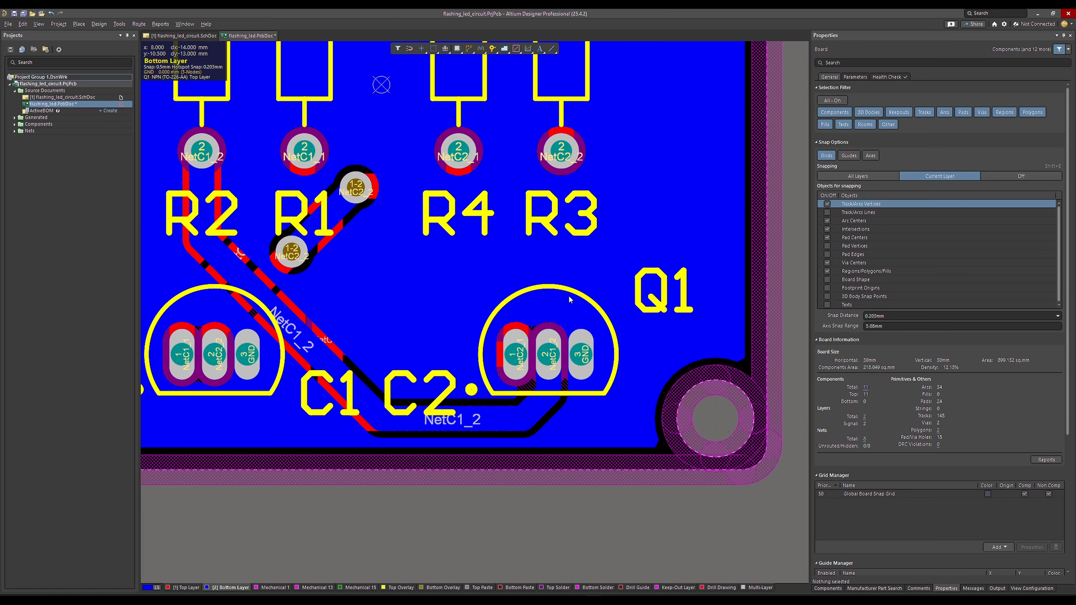
{"action": "scroll", "coordinate": [569, 296], "scroll_direction": "up", "scroll_amount": 5}
{"action": "scroll", "coordinate": [569, 297], "scroll_direction": "down", "scroll_amount": 2, "text": "ctrl"}
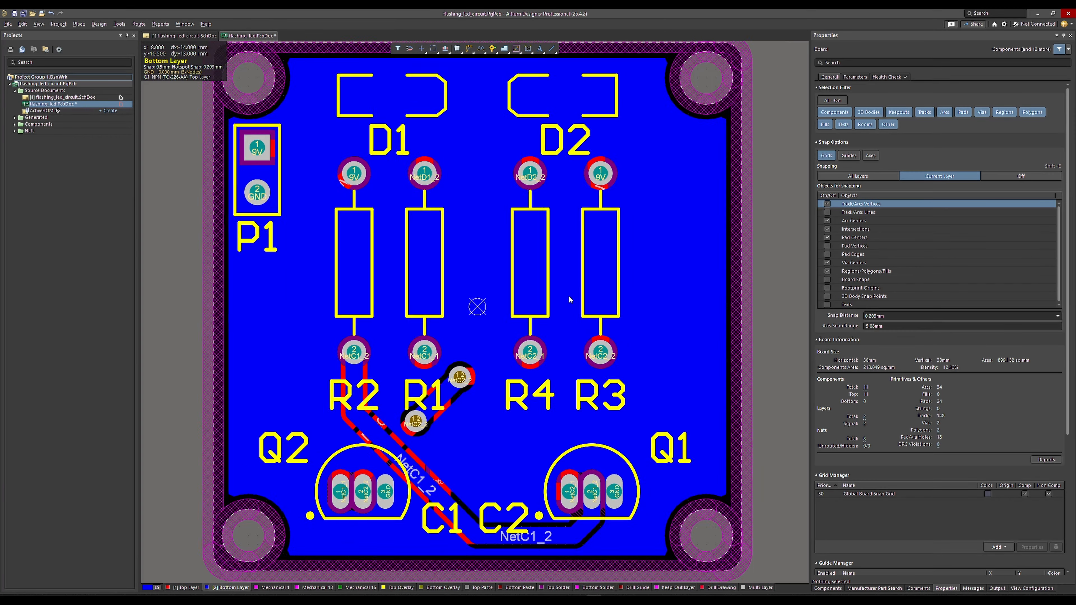
{"action": "scroll", "coordinate": [568, 295], "scroll_direction": "down", "scroll_amount": 1, "text": "ctrl"}
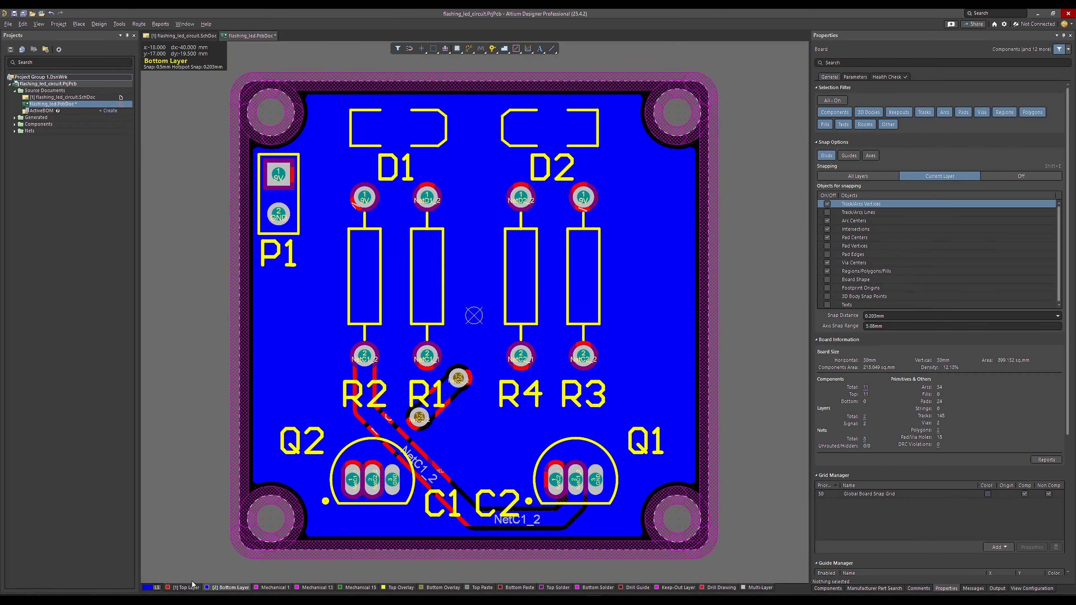
Compare the top-layer and bottom-layer pours and check the board in 3D before returning to the 2D top-layer view.
{"action": "left_click", "coordinate": [182, 588]}
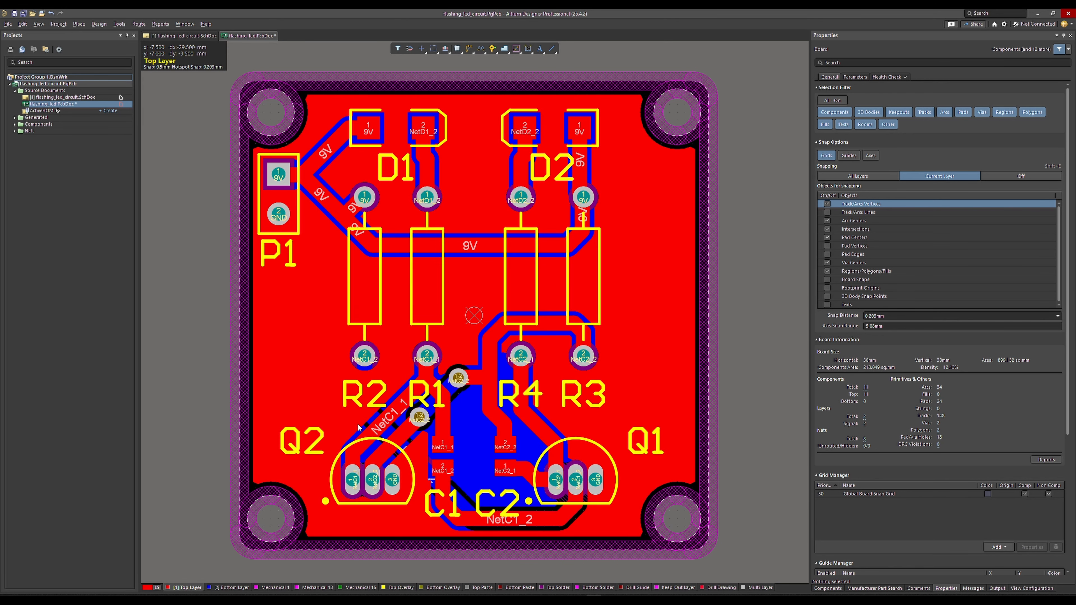
{"action": "left_click", "coordinate": [228, 587]}
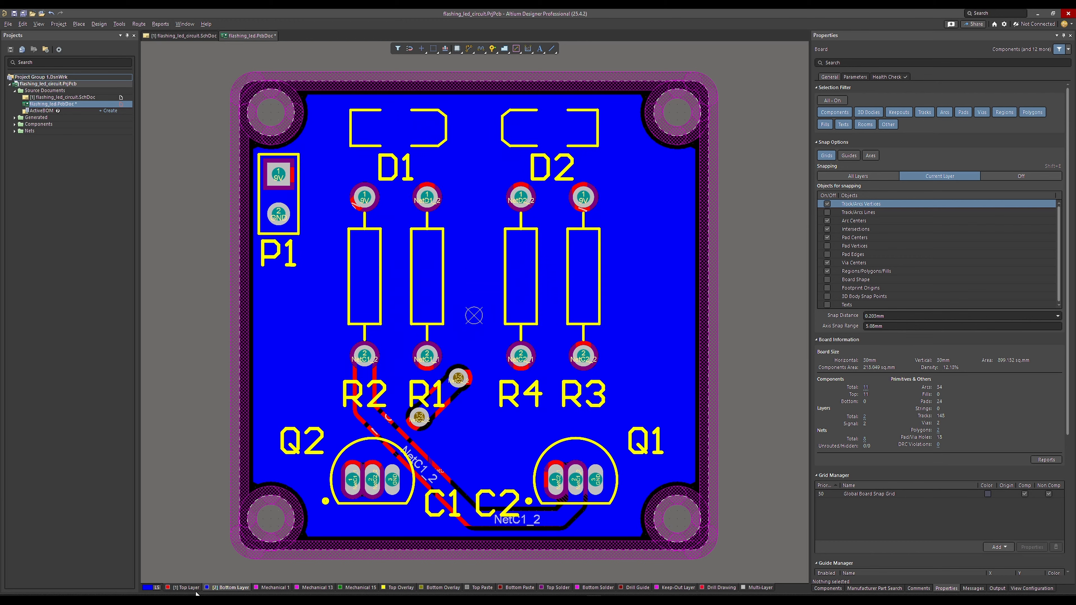
{"action": "left_click", "coordinate": [187, 587]}
{"action": "left_click", "coordinate": [206, 404]}
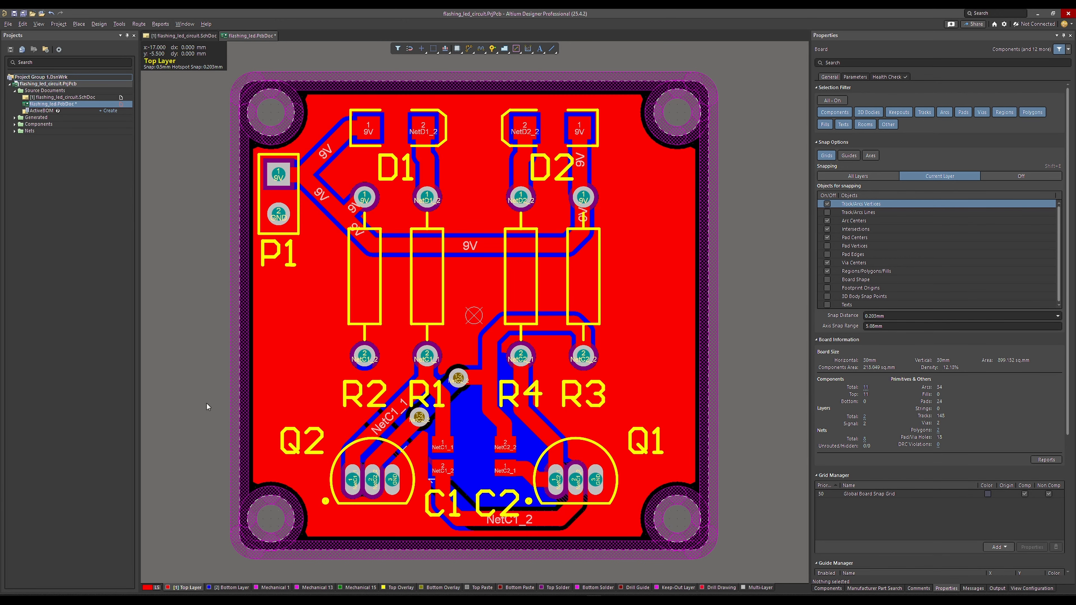
{"action": "key", "text": "3"}
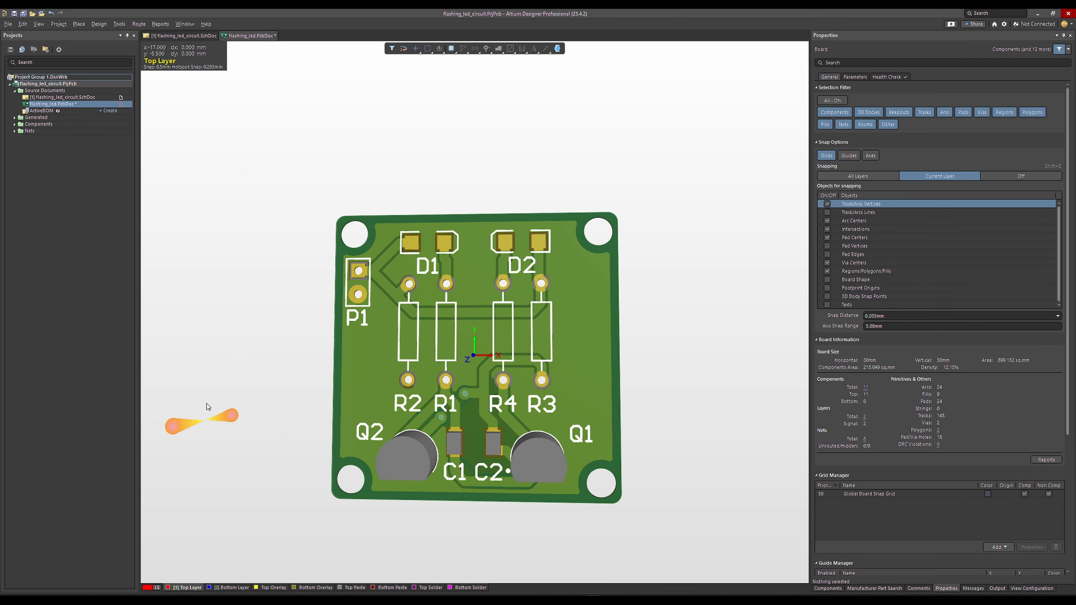
{"action": "key", "text": "2"}
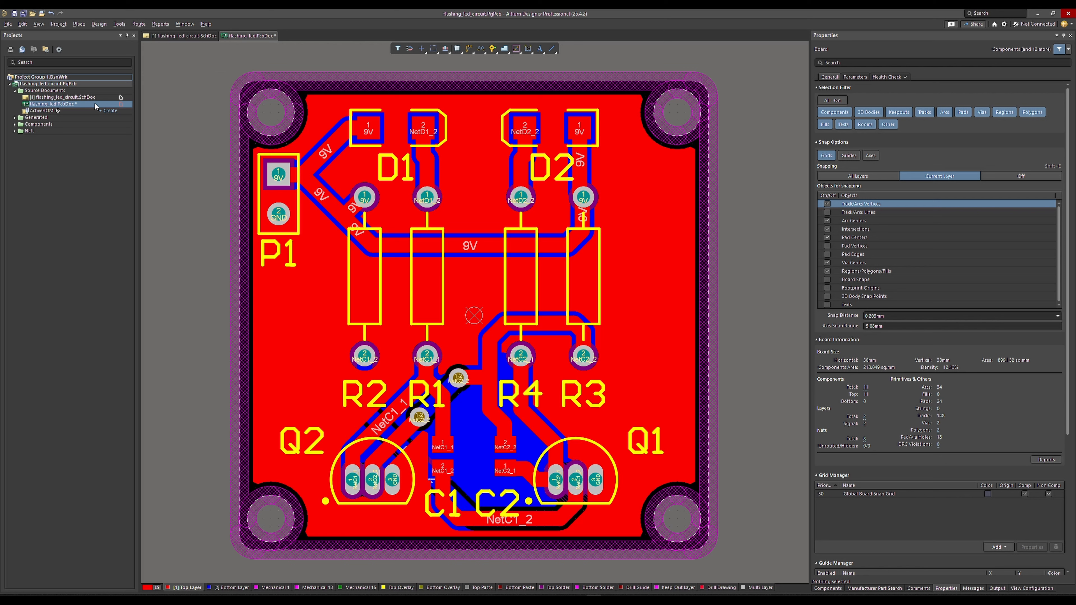
{"action": "left_click", "coordinate": [98, 24]}
{"action": "left_click", "coordinate": [114, 59]}
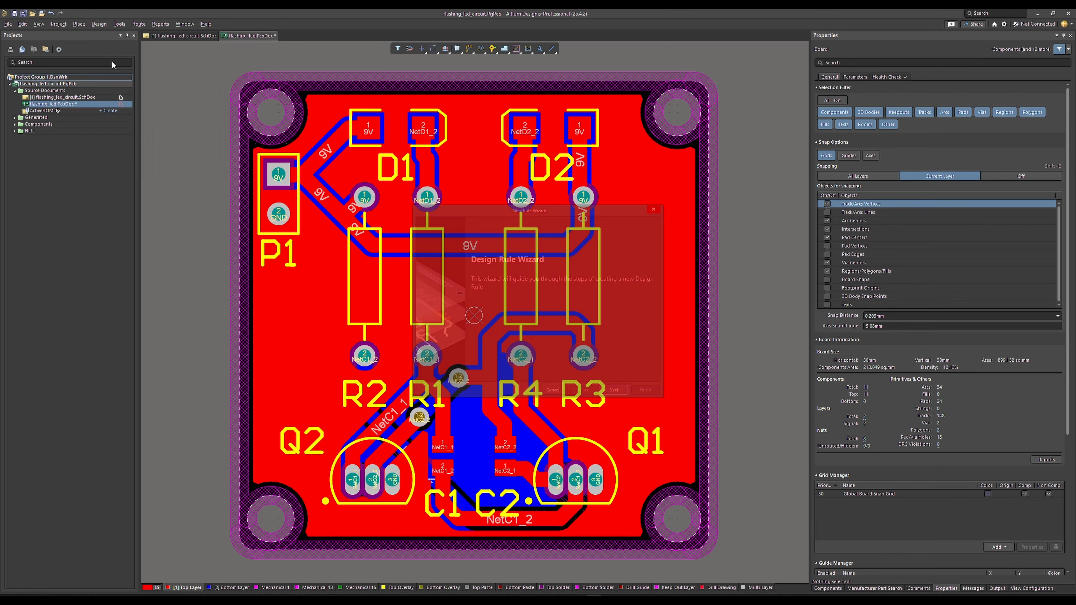
{"action": "left_click", "coordinate": [666, 199]}
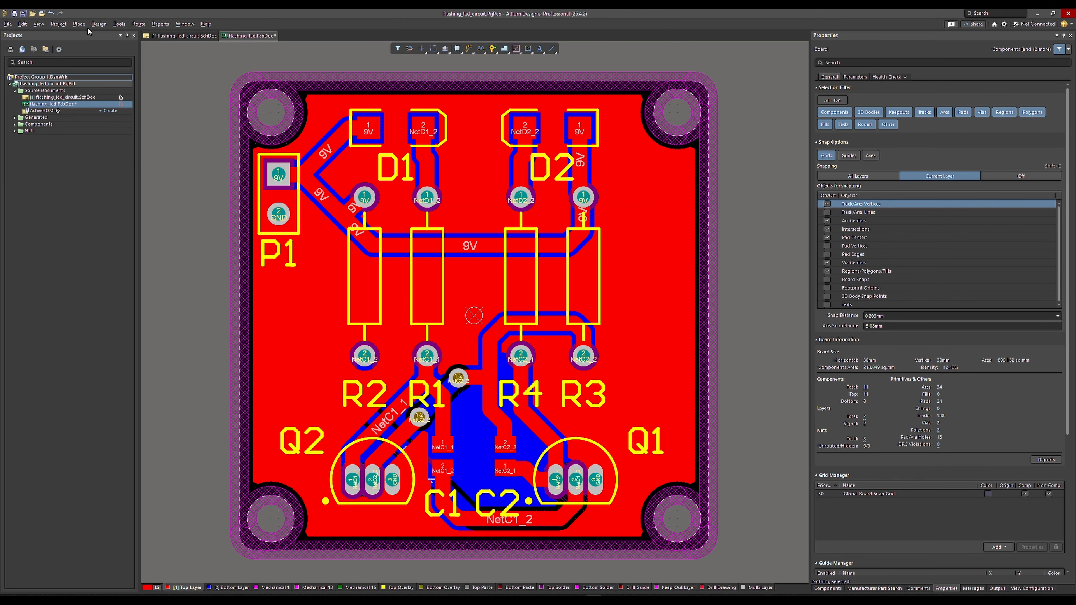
Review the Manufacturing design rules, including Hole Size and Silk To Silk Clearance, and close the rules editor without changes.
{"action": "left_click", "coordinate": [99, 24]}
{"action": "left_click", "coordinate": [106, 56]}
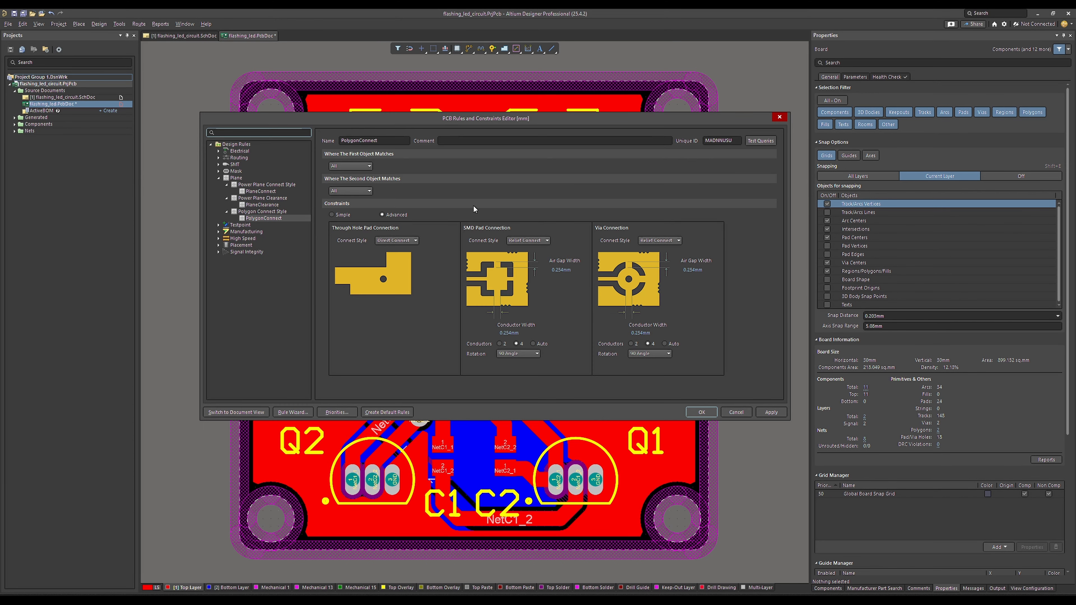
{"action": "left_click", "coordinate": [219, 232]}
{"action": "left_click", "coordinate": [246, 232]}
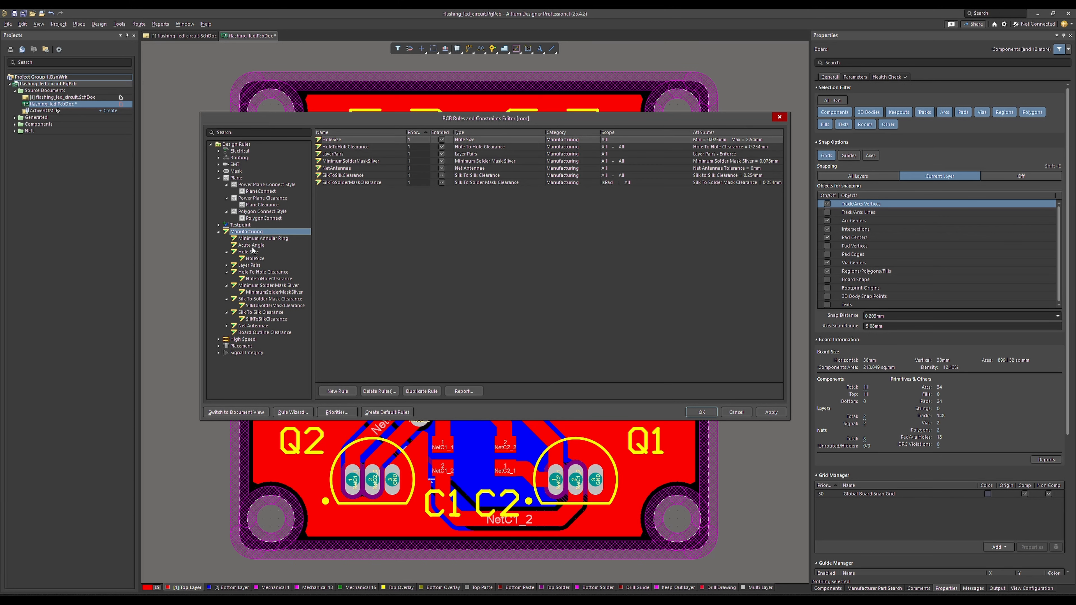
{"action": "left_click", "coordinate": [254, 258]}
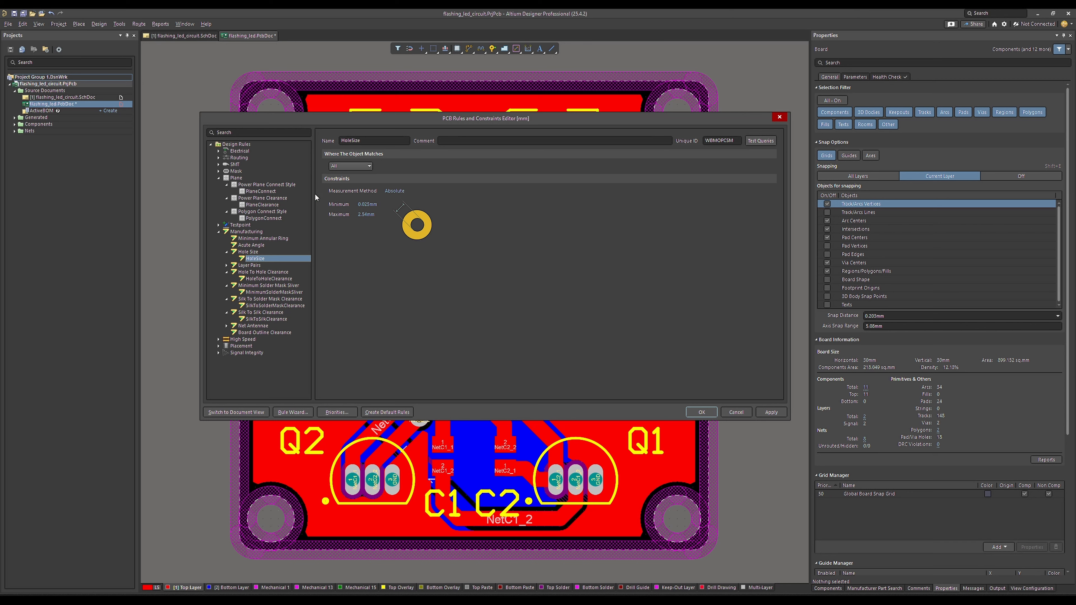
{"action": "left_click", "coordinate": [248, 312]}
{"action": "left_click", "coordinate": [733, 411]}
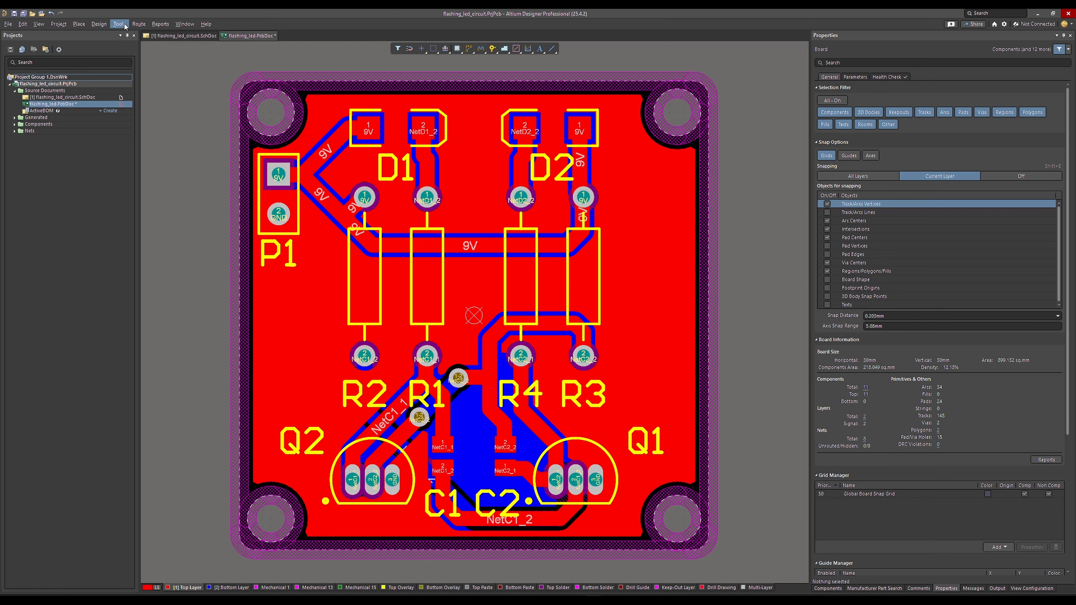
Save the PCB document and run the design rule check with the default report options.
{"action": "left_click", "coordinate": [22, 14]}
{"action": "left_click", "coordinate": [120, 24]}
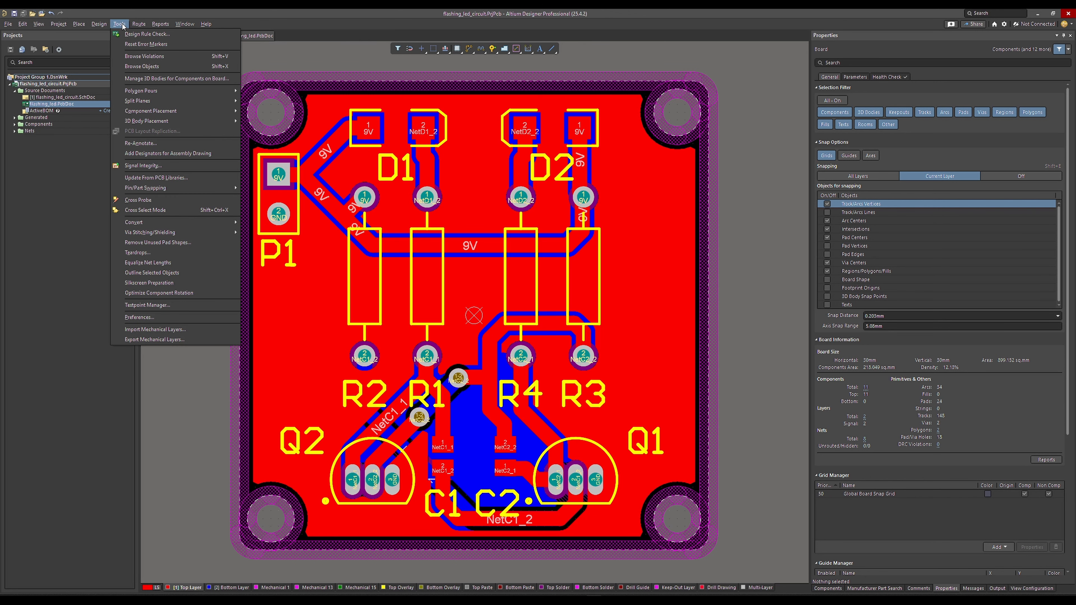
{"action": "left_click", "coordinate": [153, 39]}
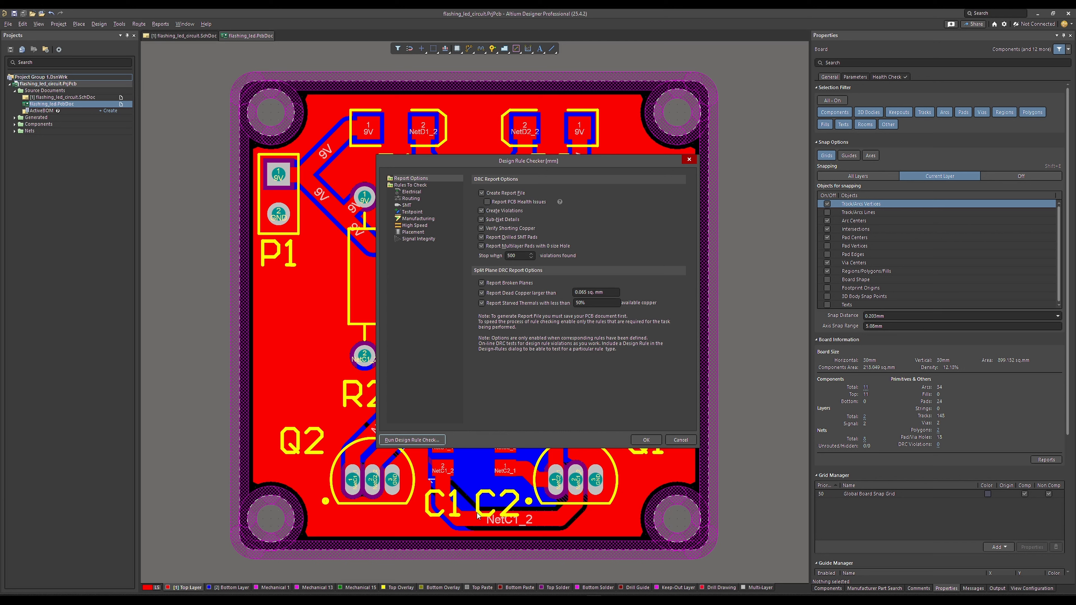
{"action": "left_click", "coordinate": [405, 441]}
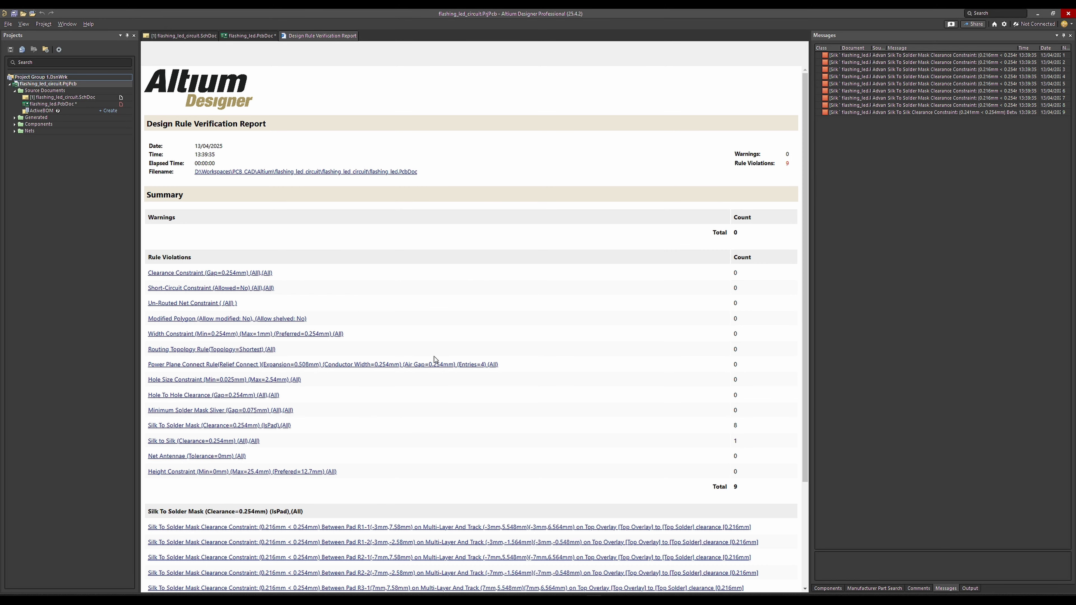
Look up the Silk to Silk violation in the report and examine its location on the board around P1's outline and designator.
{"action": "scroll", "coordinate": [436, 360], "scroll_direction": "down", "scroll_amount": 1}
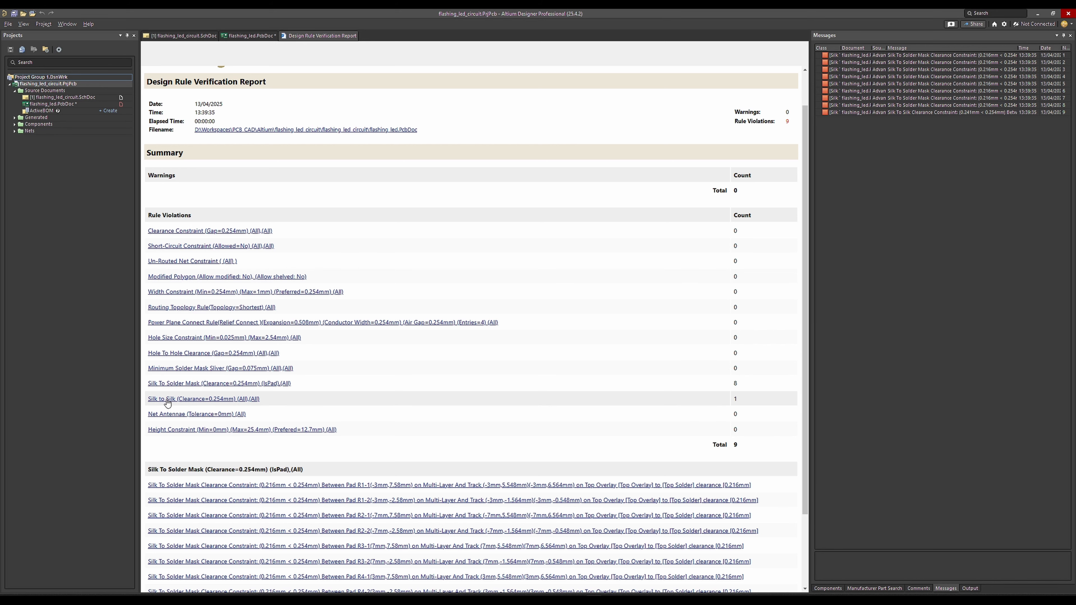
{"action": "left_click", "coordinate": [177, 399]}
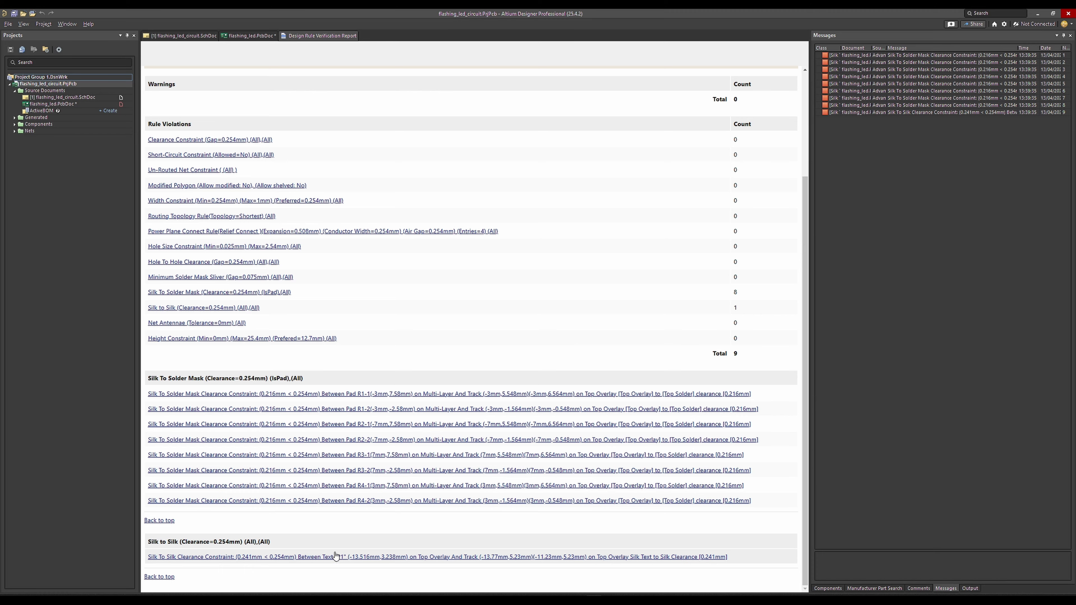
{"action": "left_click", "coordinate": [282, 557]}
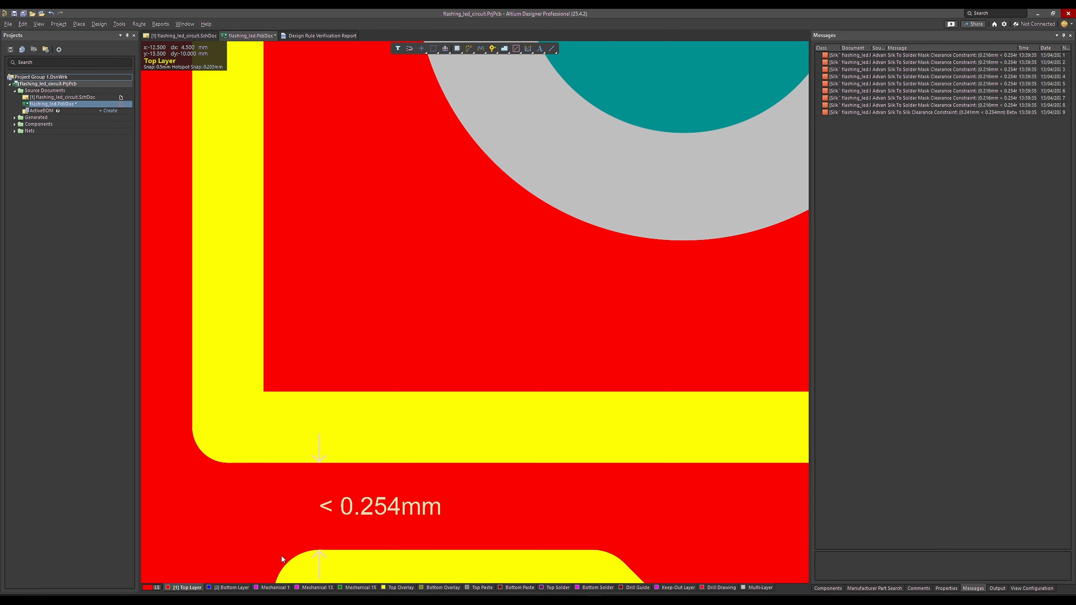
{"action": "scroll", "coordinate": [473, 310], "scroll_direction": "down", "scroll_amount": 1, "text": "ctrl"}
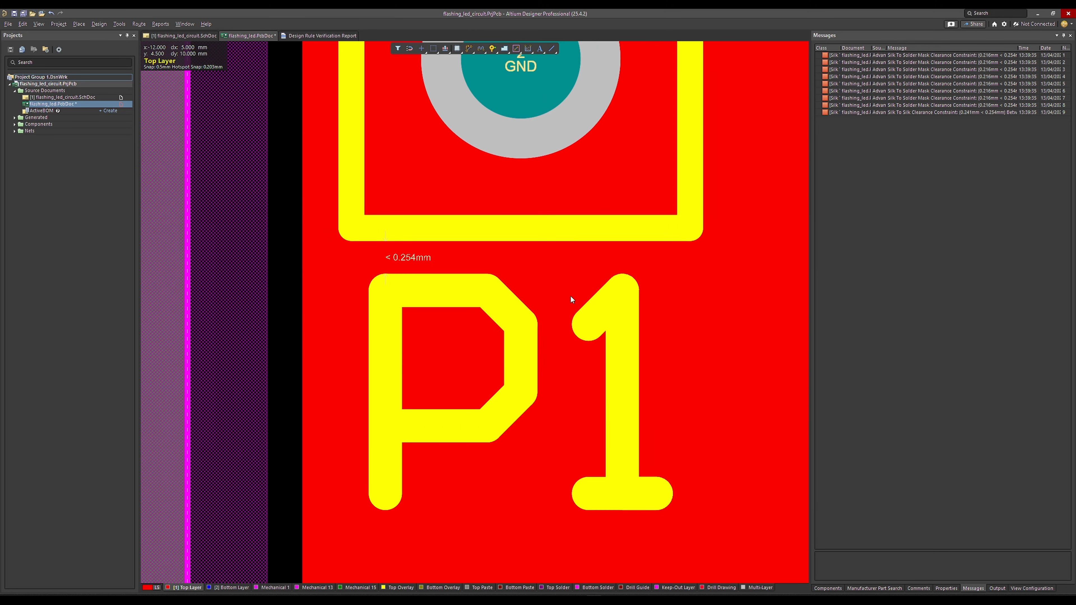
{"action": "scroll", "coordinate": [457, 338], "scroll_direction": "up", "scroll_amount": 6}
{"action": "scroll", "coordinate": [397, 179], "scroll_direction": "down", "scroll_amount": 2, "text": "ctrl"}
{"action": "scroll", "coordinate": [398, 179], "scroll_direction": "up", "scroll_amount": 2}
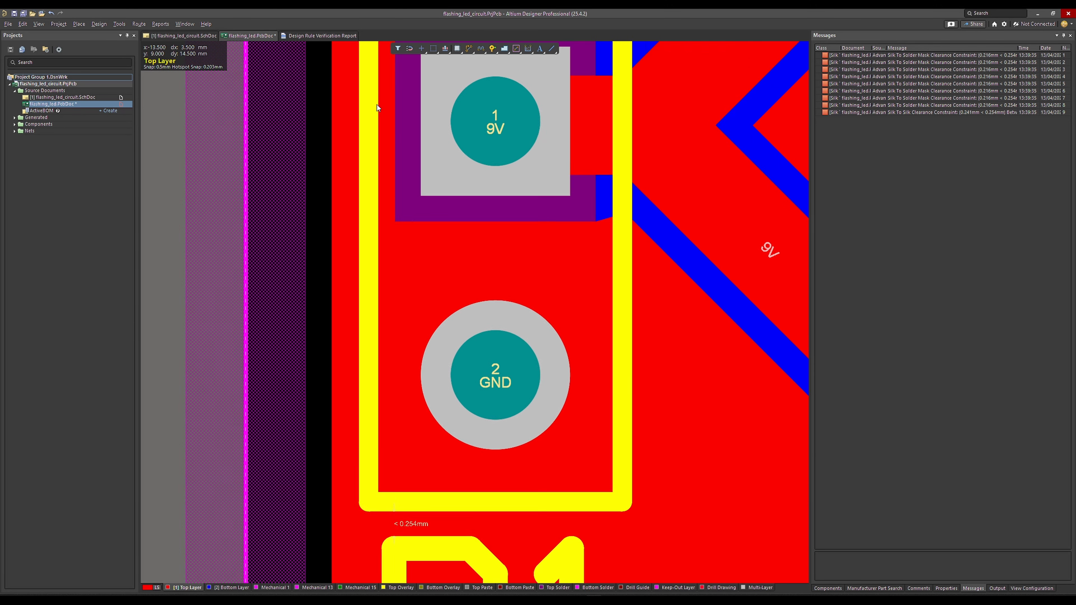
{"action": "scroll", "coordinate": [376, 104], "scroll_direction": "down", "scroll_amount": 1, "text": "ctrl"}
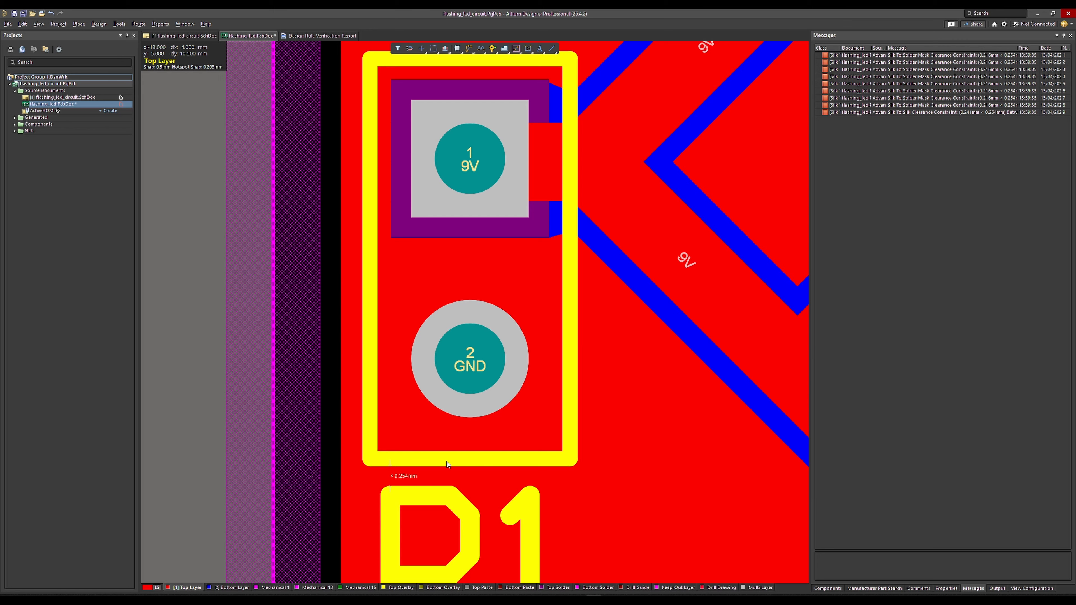
{"action": "scroll", "coordinate": [391, 80], "scroll_direction": "up", "scroll_amount": 1}
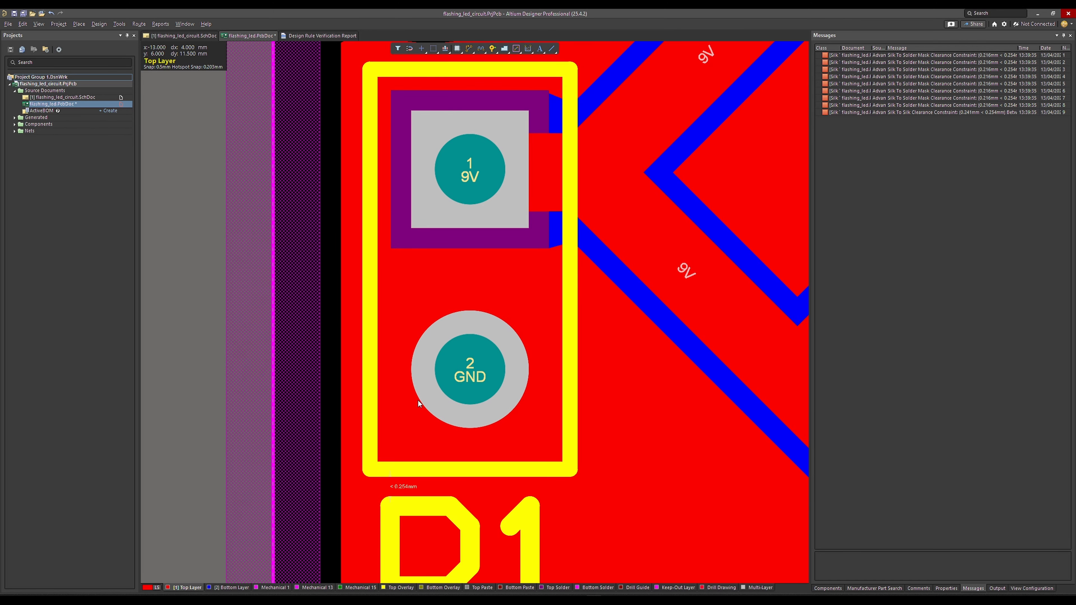
{"action": "scroll", "coordinate": [413, 394], "scroll_direction": "down", "scroll_amount": 1}
{"action": "scroll", "coordinate": [400, 424], "scroll_direction": "up", "scroll_amount": 4, "text": "ctrl"}
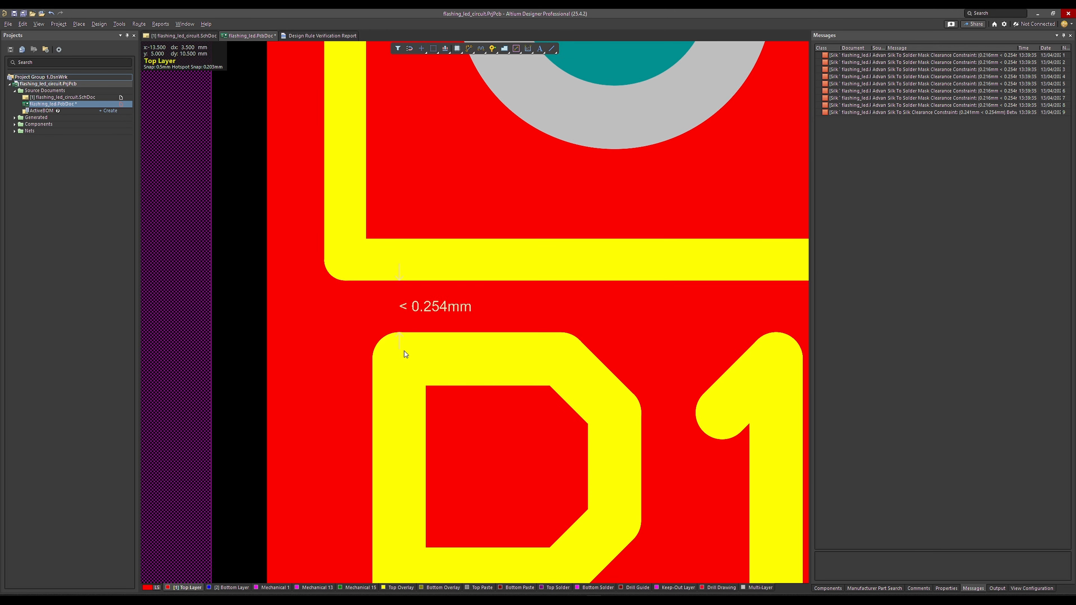
On the Top Overlay layer, move the P1 designator about 0.5 mm down, away from the connector outline.
{"action": "scroll", "coordinate": [391, 396], "scroll_direction": "down", "scroll_amount": 2, "text": "ctrl"}
{"action": "left_click", "coordinate": [388, 333]}
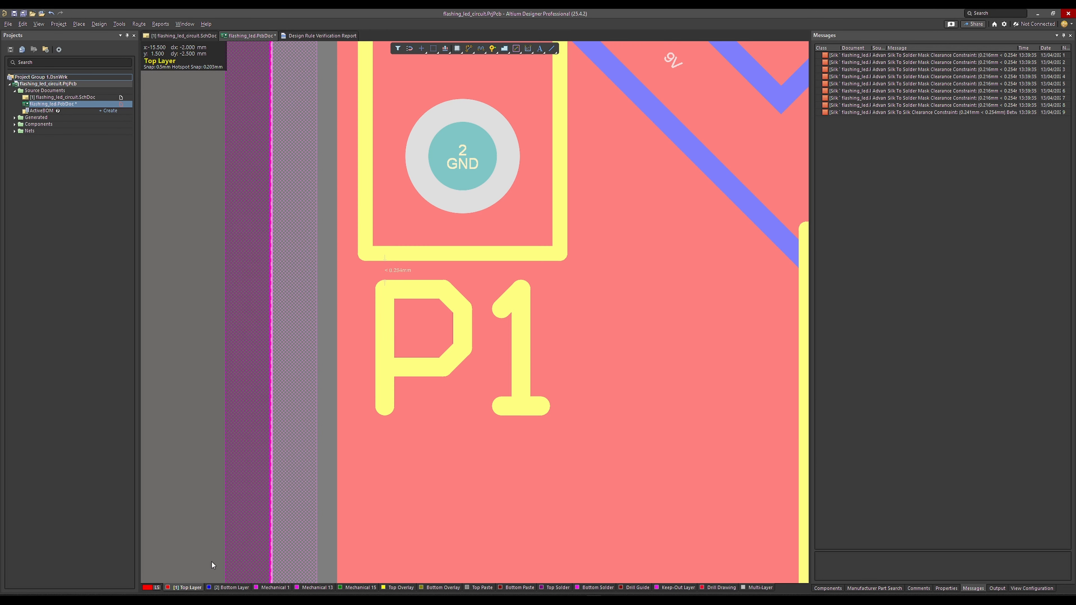
{"action": "left_click", "coordinate": [398, 587]}
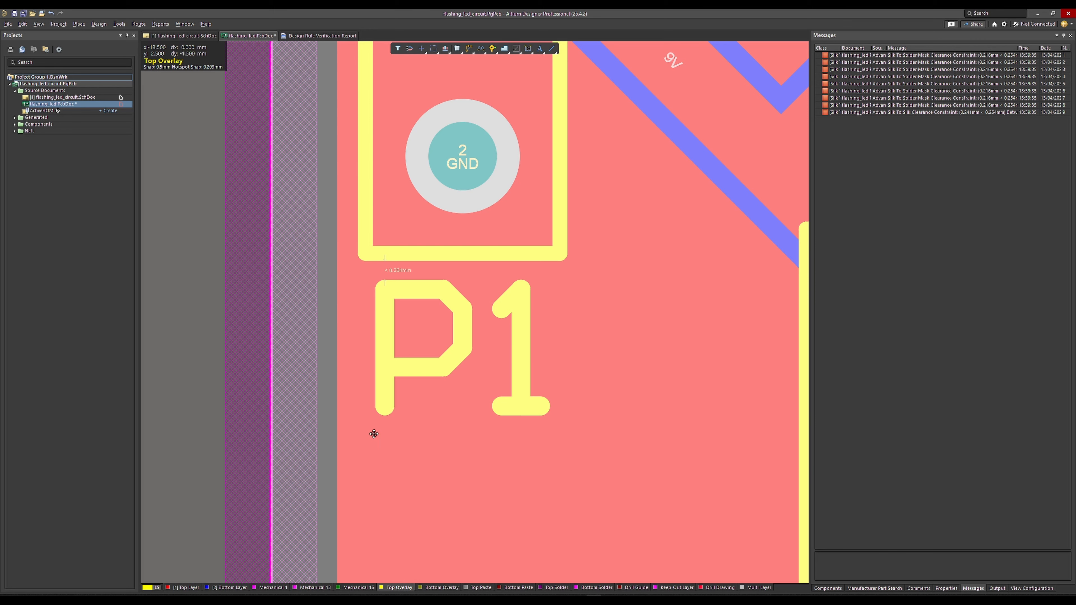
{"action": "left_click", "coordinate": [383, 336]}
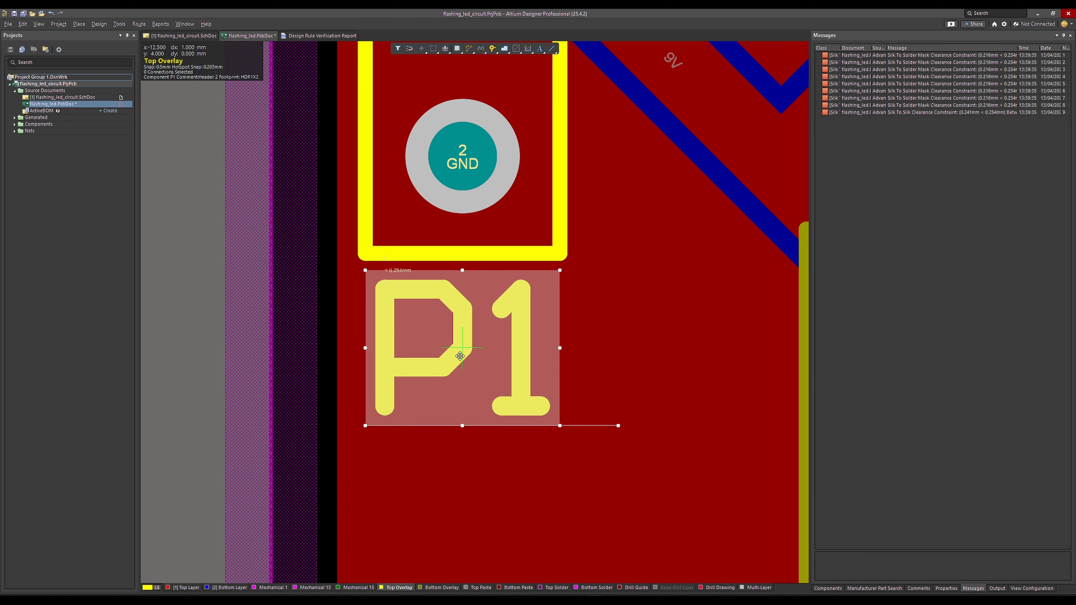
{"action": "left_click_drag", "start_coordinate": [460, 356], "coordinate": [459, 371]}
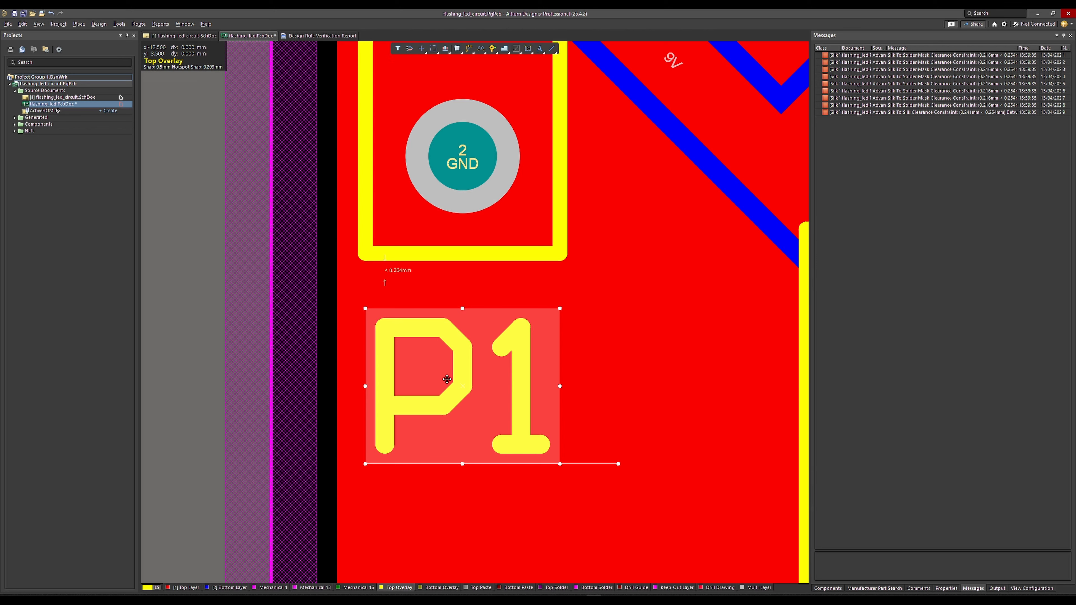
Save the PCB document with the moved designator and rerun the design rule check.
{"action": "key", "text": "ctrl+s"}
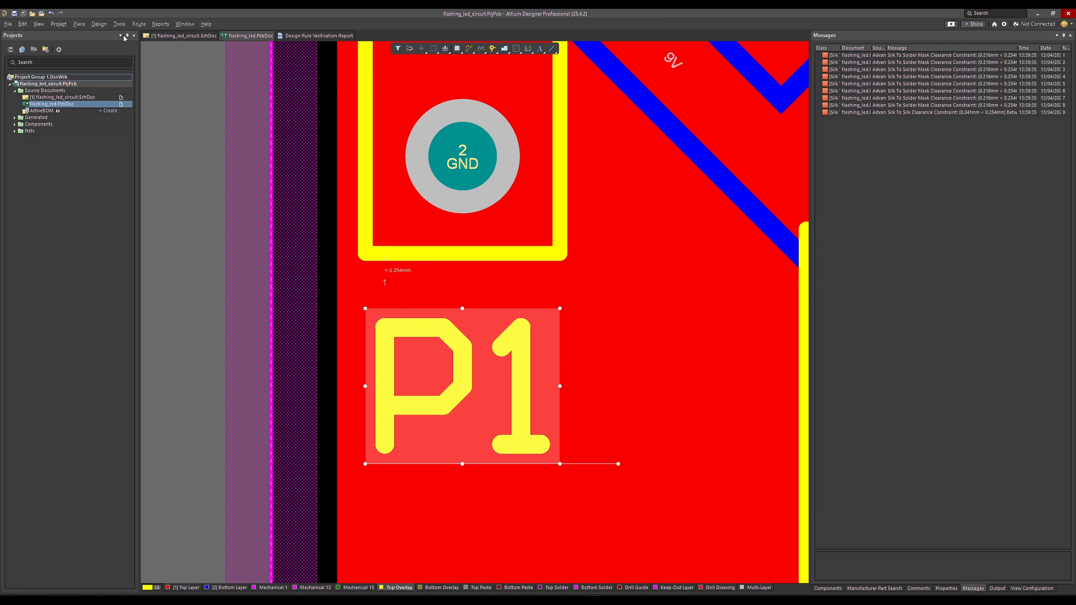
{"action": "left_click", "coordinate": [119, 24]}
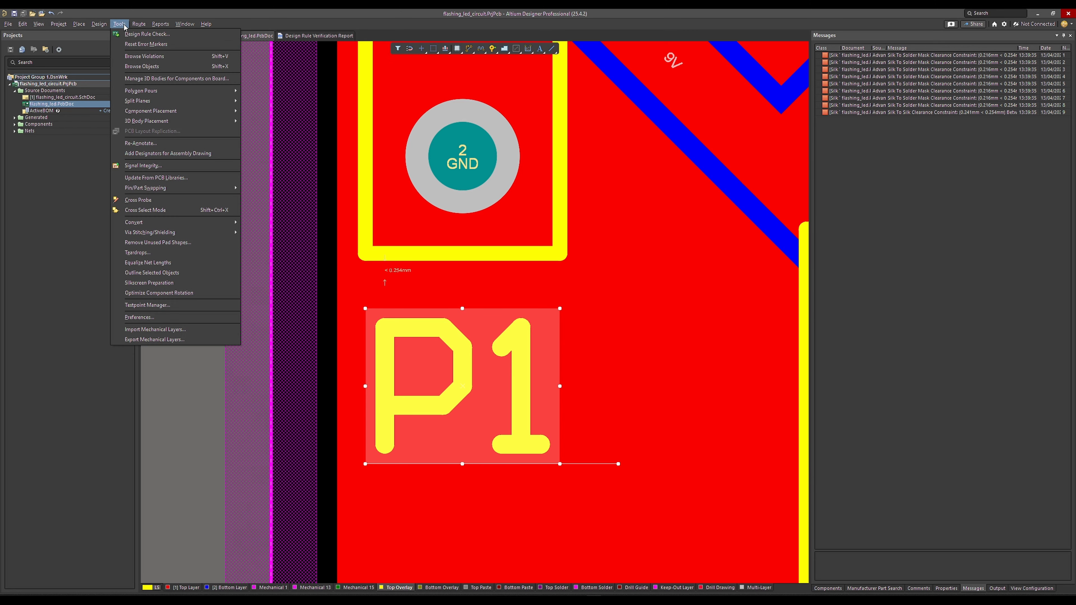
{"action": "left_click", "coordinate": [134, 35]}
{"action": "left_click", "coordinate": [424, 441]}
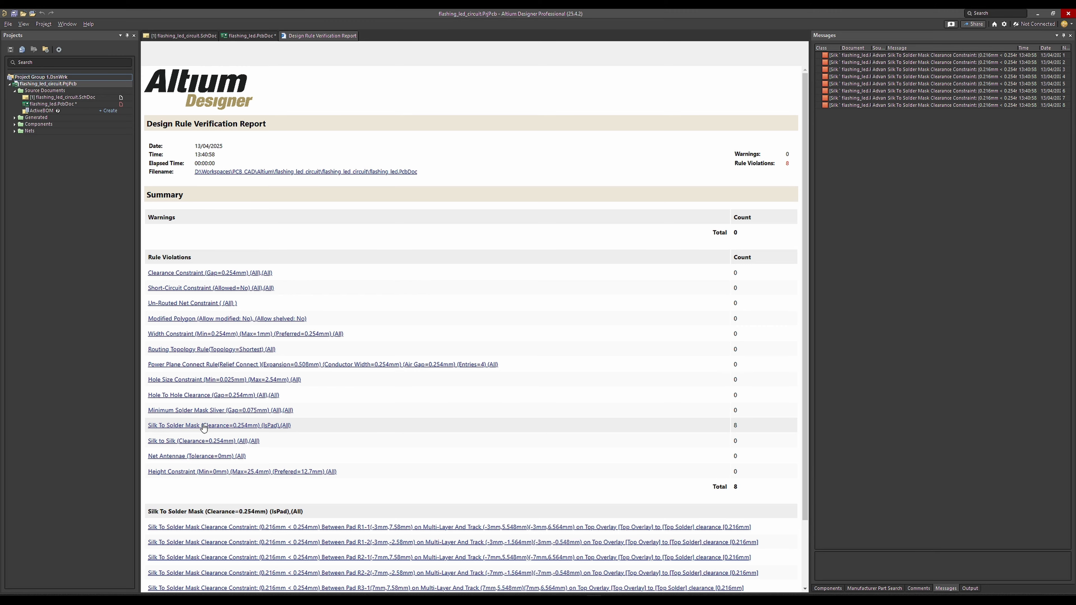
Locate the R1 pad 1 Silk To Solder Mask violation from the report on the board and examine the gap between pad and silkscreen line.
{"action": "scroll", "coordinate": [205, 425], "scroll_direction": "down", "scroll_amount": 3}
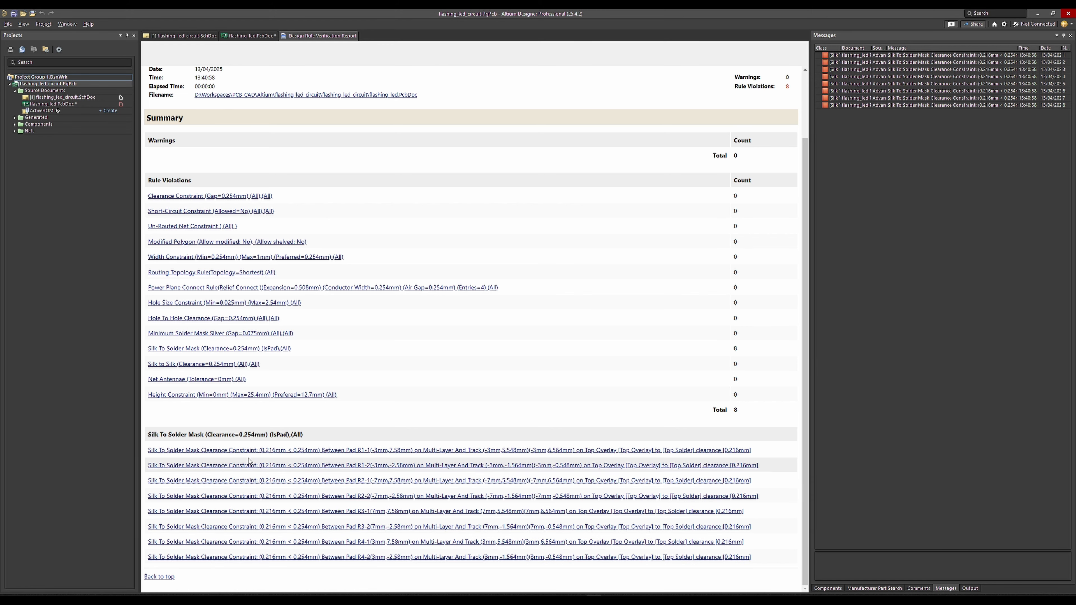
{"action": "left_click", "coordinate": [243, 450]}
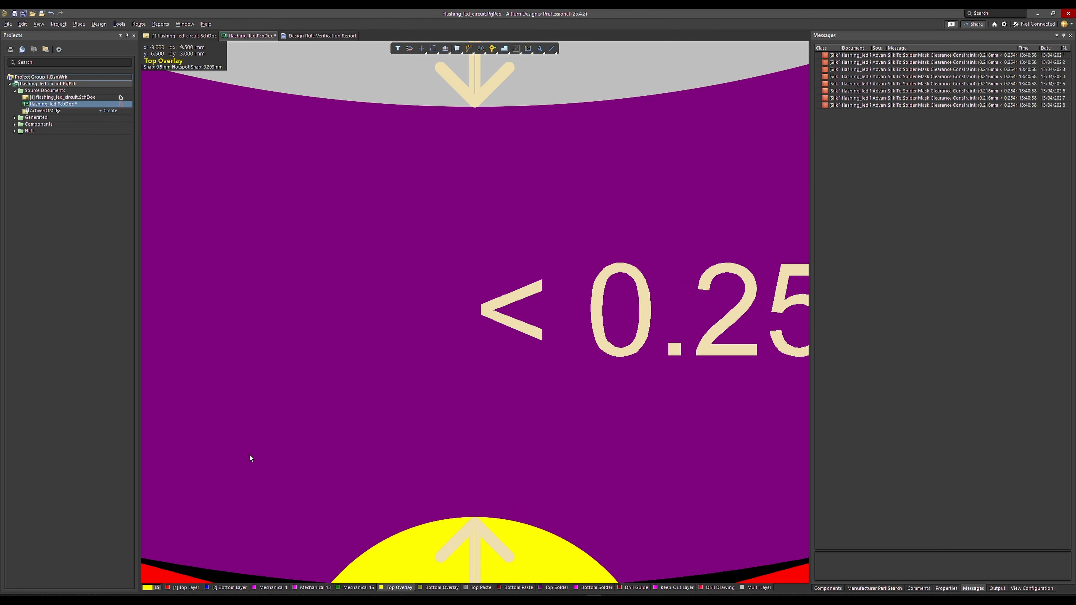
{"action": "scroll", "coordinate": [503, 467], "scroll_direction": "down", "scroll_amount": 8, "text": "ctrl"}
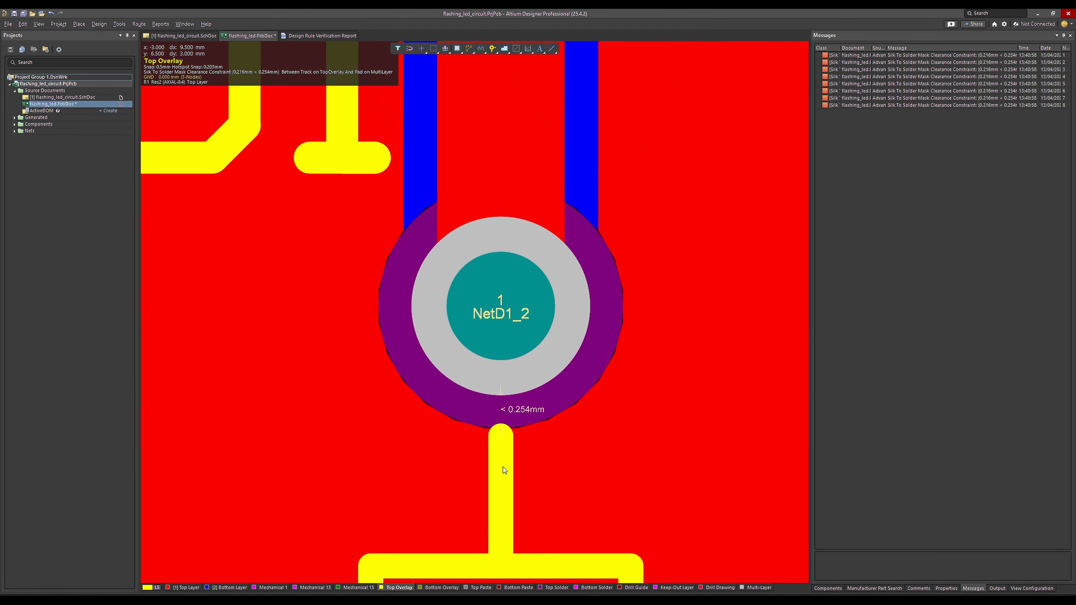
{"action": "scroll", "coordinate": [508, 465], "scroll_direction": "up", "scroll_amount": 3, "text": "ctrl"}
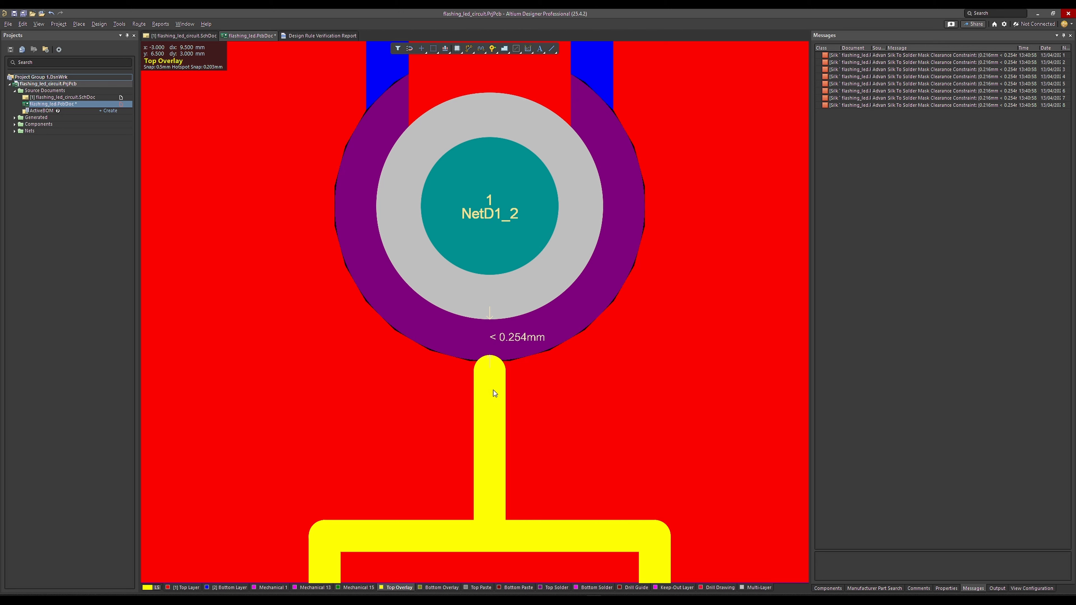
{"action": "mouse_move", "coordinate": [493, 390]}
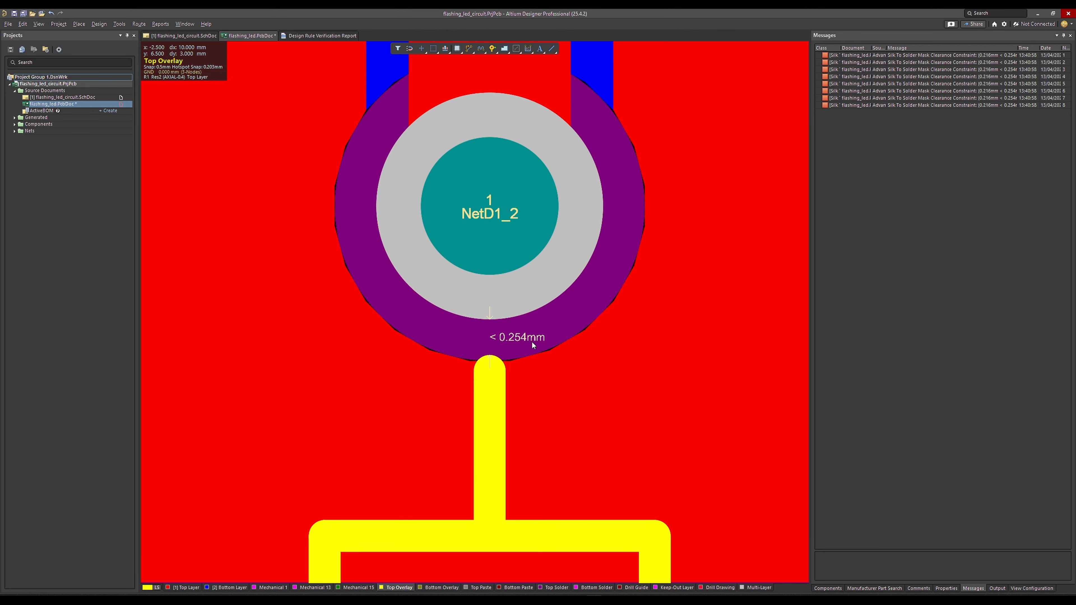
Examine the silkscreen lines beside the upper and lower pads of resistors R1 to R4 for the same solder mask clearance violation.
{"action": "scroll", "coordinate": [477, 345], "scroll_direction": "down", "scroll_amount": 3, "text": "ctrl"}
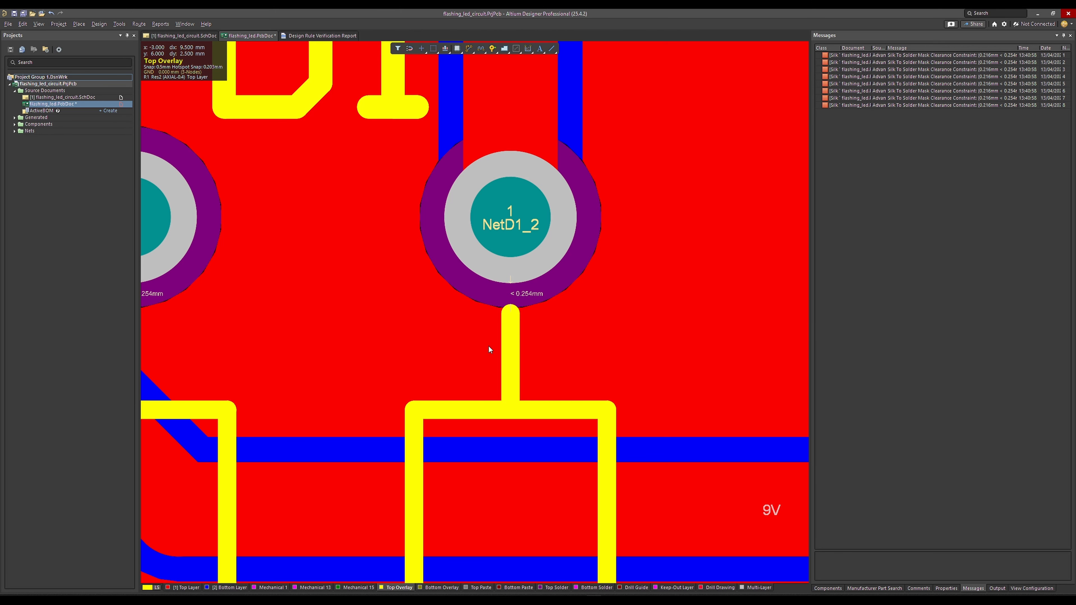
{"action": "scroll", "coordinate": [498, 332], "scroll_direction": "down", "scroll_amount": 3, "text": "ctrl"}
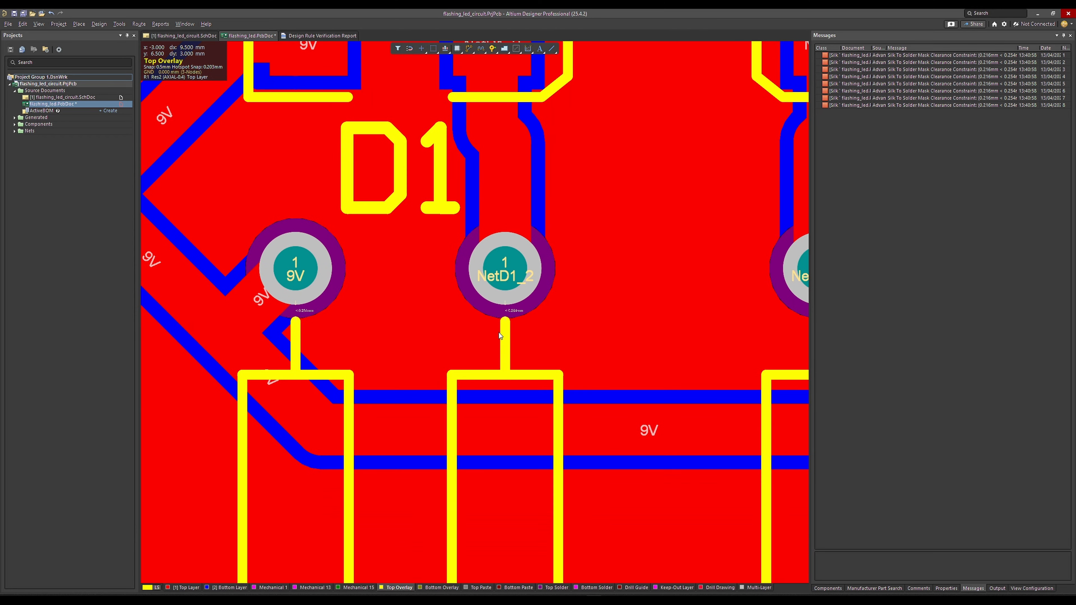
{"action": "scroll", "coordinate": [466, 336], "scroll_direction": "down", "scroll_amount": 3, "text": "ctrl"}
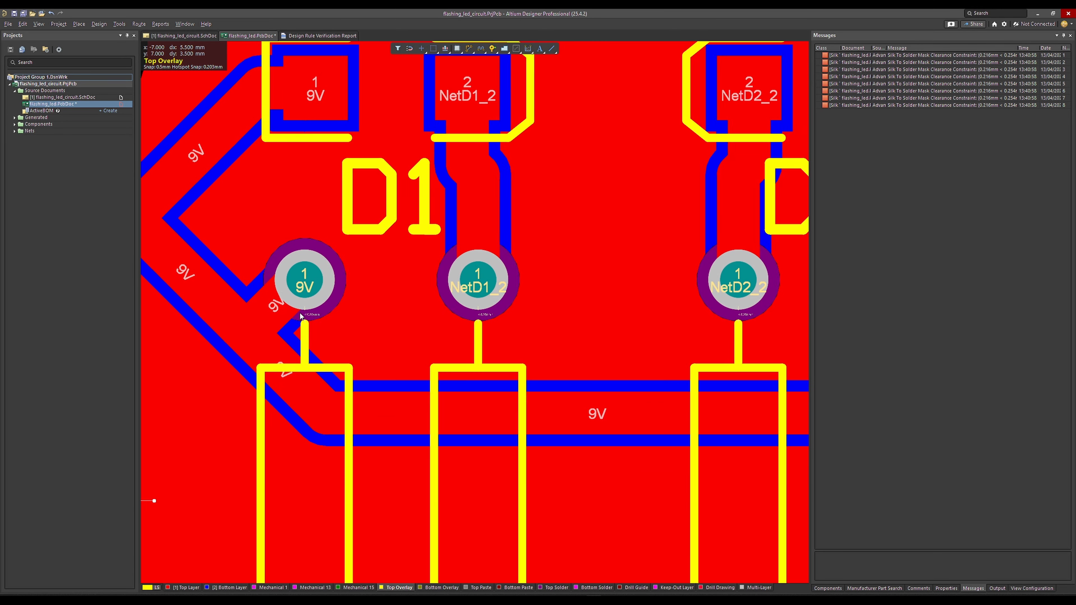
{"action": "scroll", "coordinate": [466, 318], "scroll_direction": "right", "scroll_amount": 4}
{"action": "scroll", "coordinate": [610, 319], "scroll_direction": "down", "scroll_amount": 3, "text": "ctrl"}
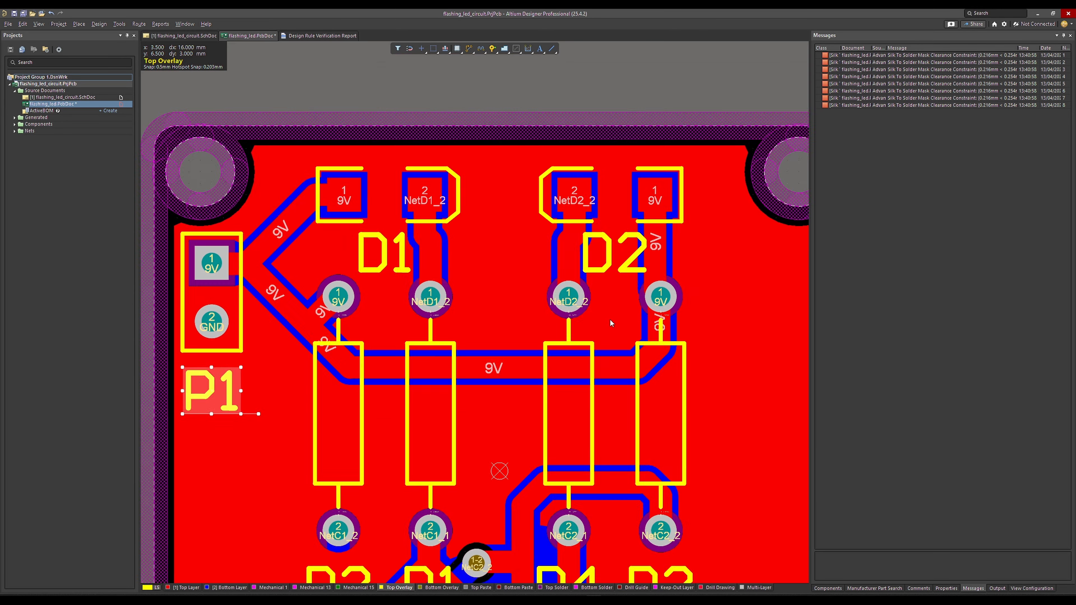
{"action": "scroll", "coordinate": [606, 326], "scroll_direction": "down", "scroll_amount": 3}
{"action": "scroll", "coordinate": [469, 321], "scroll_direction": "up", "scroll_amount": 5, "text": "ctrl"}
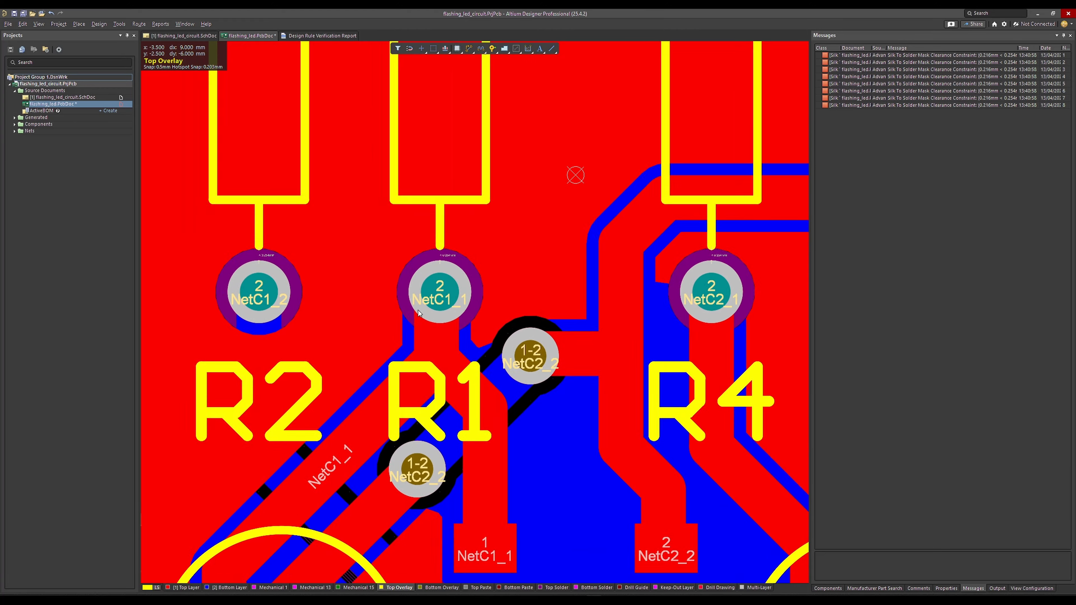
{"action": "scroll", "coordinate": [415, 318], "scroll_direction": "down", "scroll_amount": 3, "text": "ctrl"}
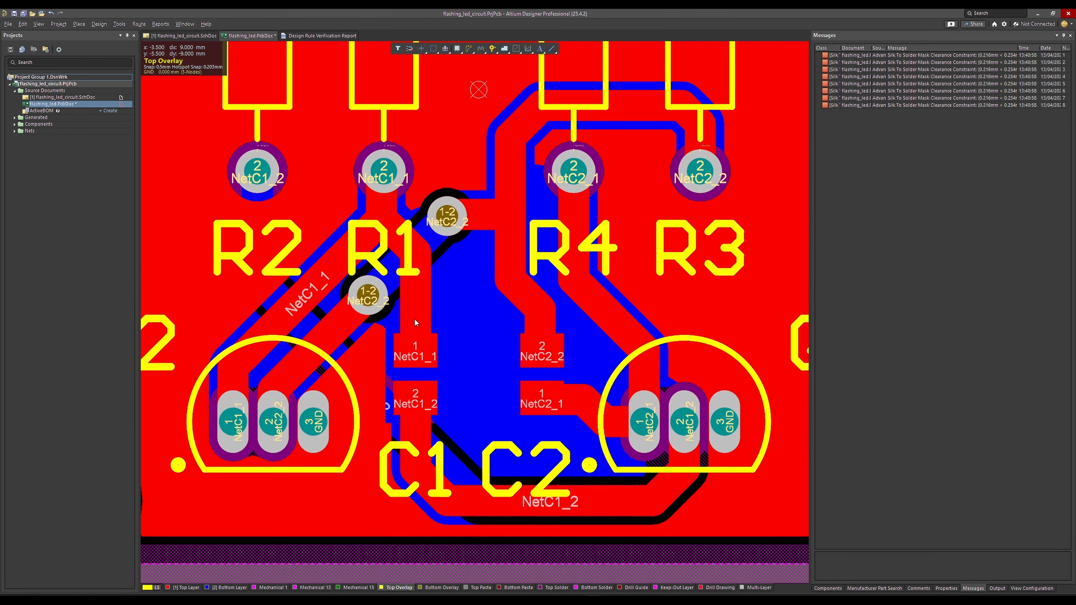
{"action": "scroll", "coordinate": [414, 318], "scroll_direction": "up", "scroll_amount": 1, "text": "ctrl"}
{"action": "scroll", "coordinate": [415, 318], "scroll_direction": "up", "scroll_amount": 4}
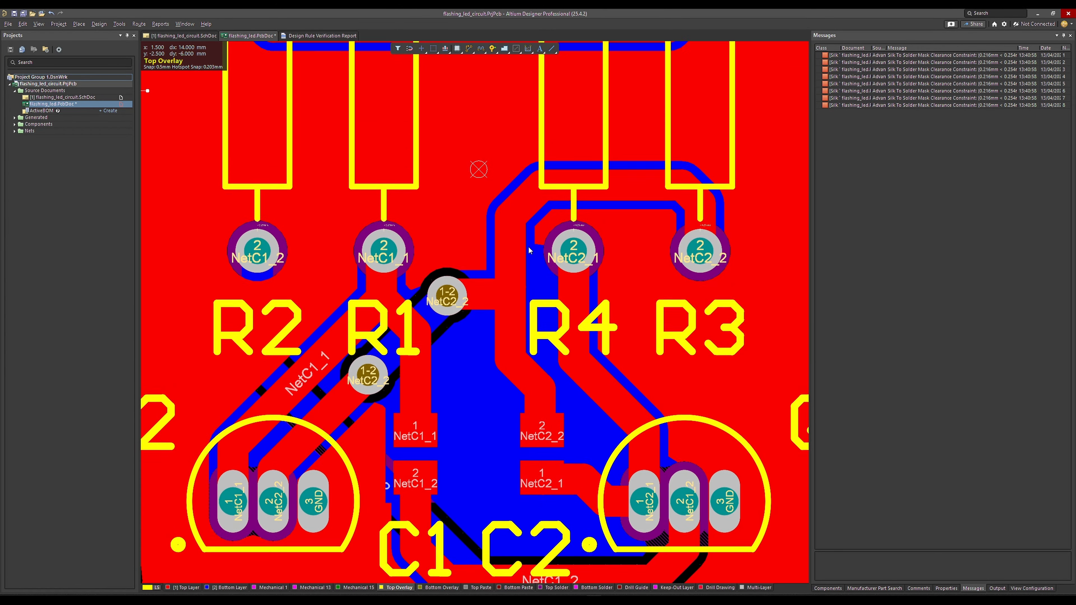